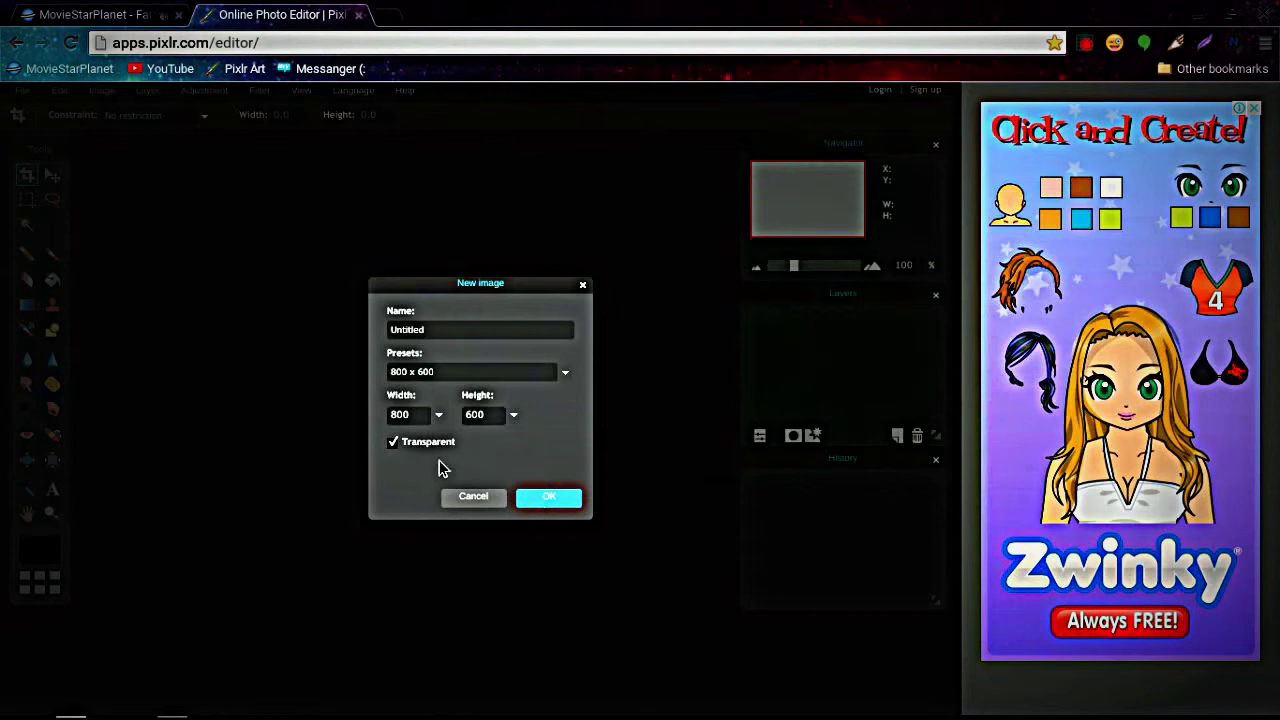
# Create a transparent 800 x 600 image and add "edit with pixlr.png" from the Downloads folder as a new layer.
pyautogui.click(548, 499)
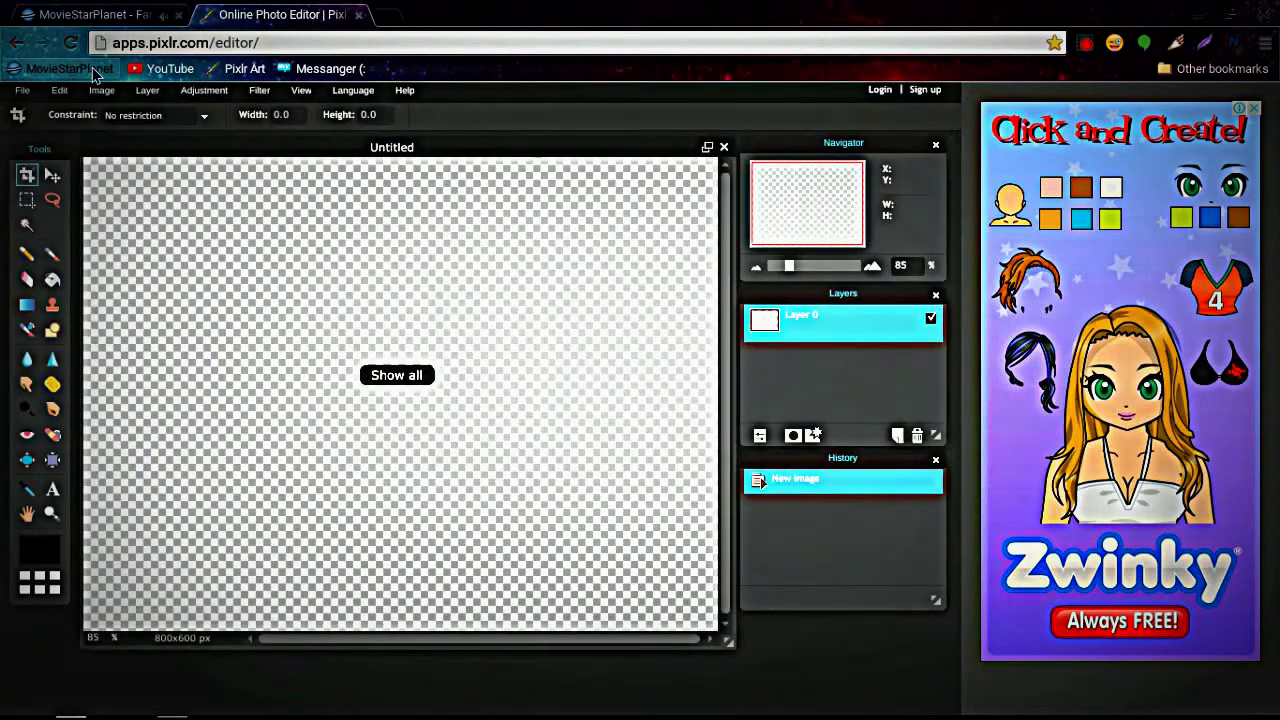
pyautogui.click(102, 90)
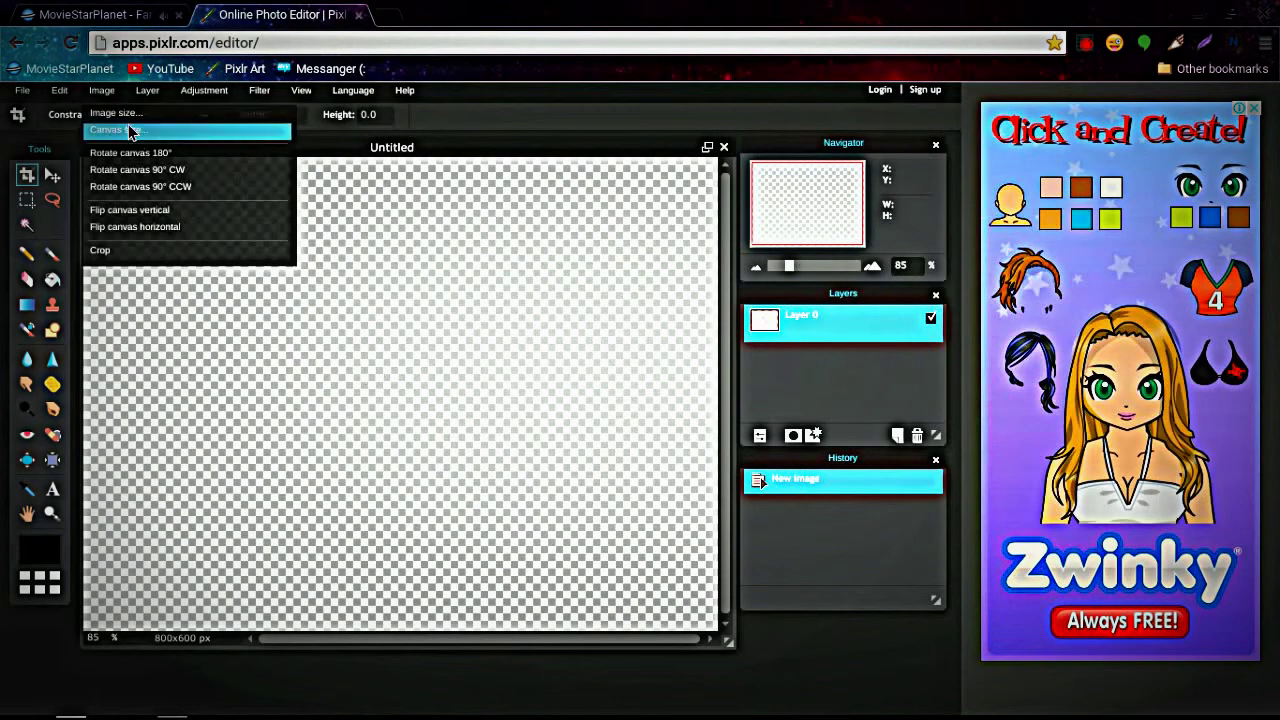
pyautogui.click(148, 92)
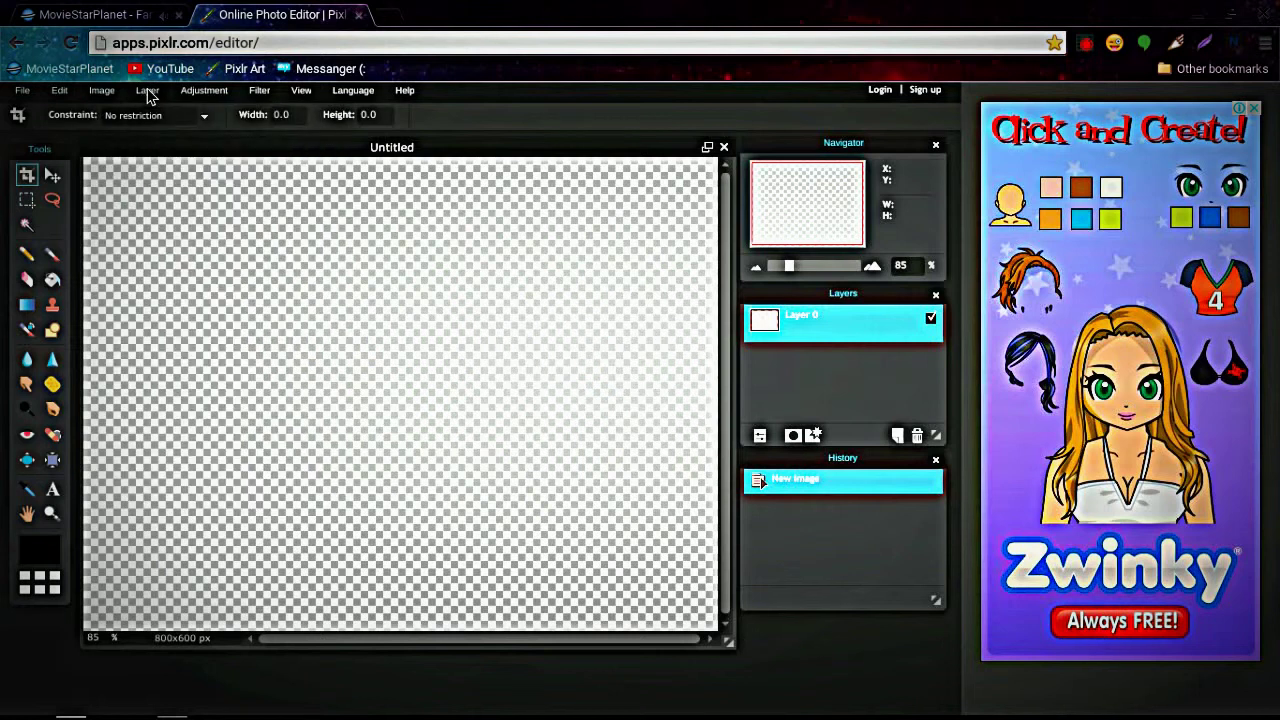
pyautogui.click(147, 92)
pyautogui.click(165, 172)
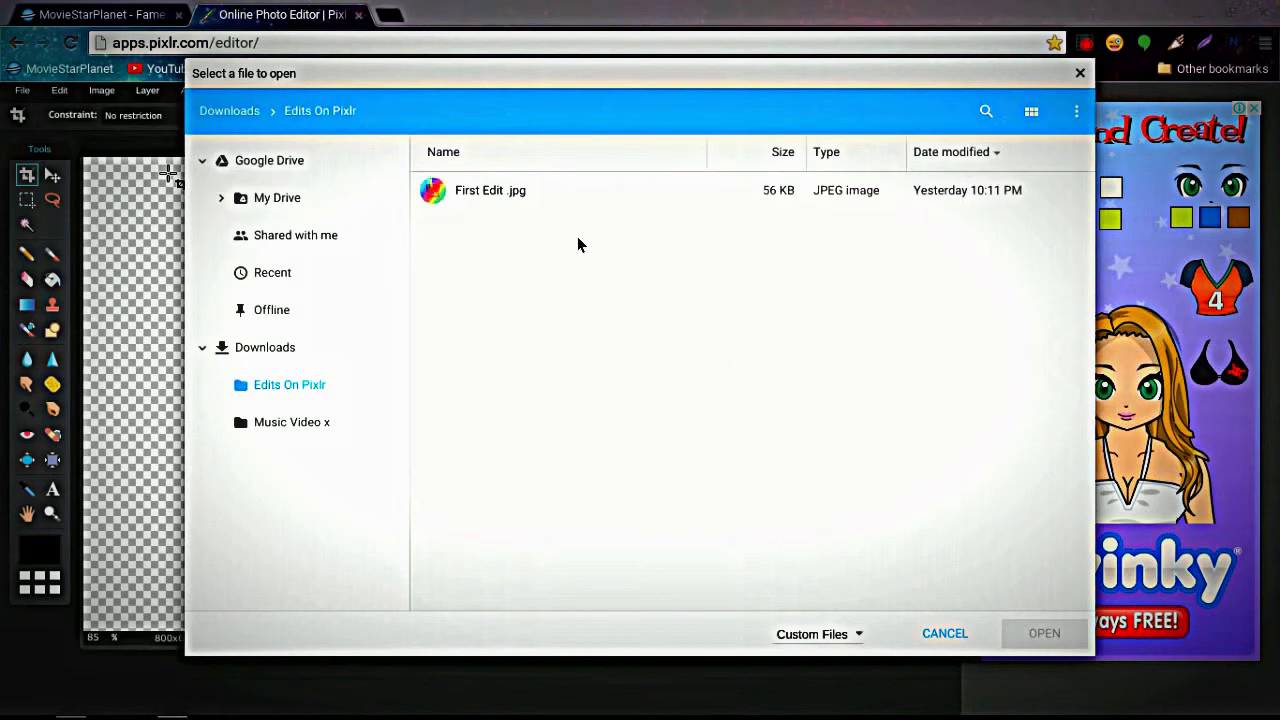
pyautogui.click(242, 350)
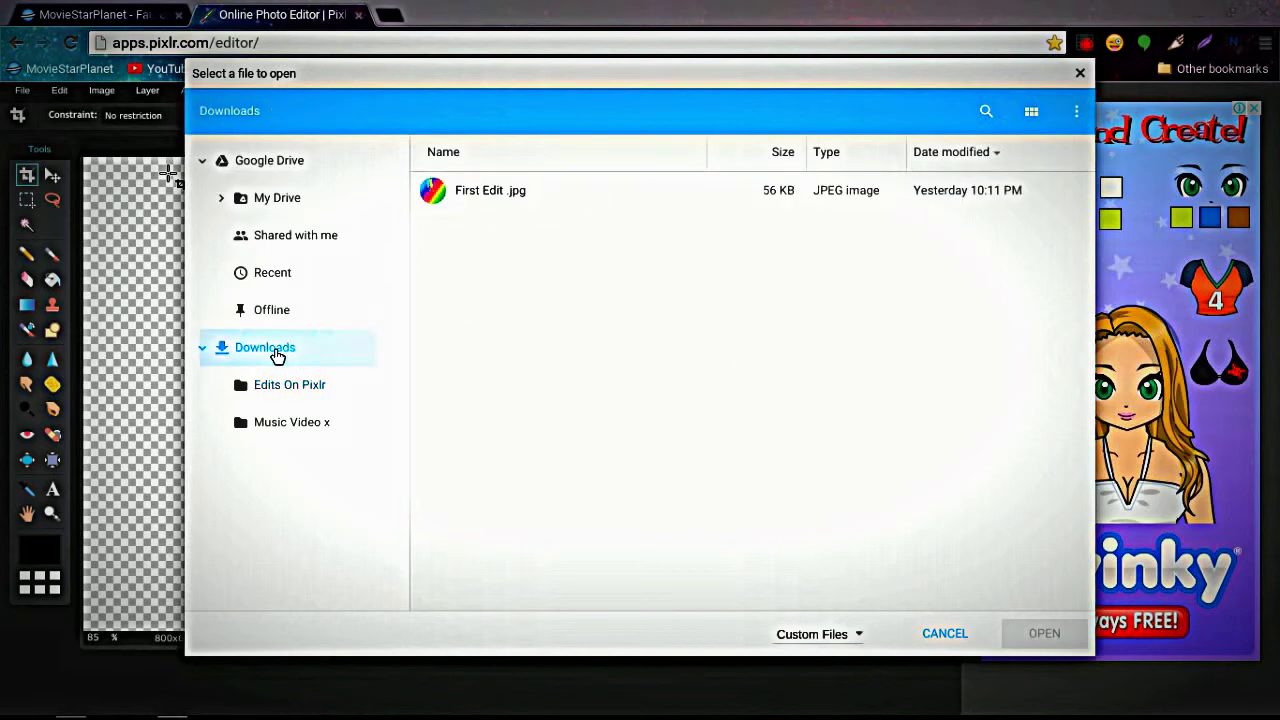
pyautogui.click(506, 273)
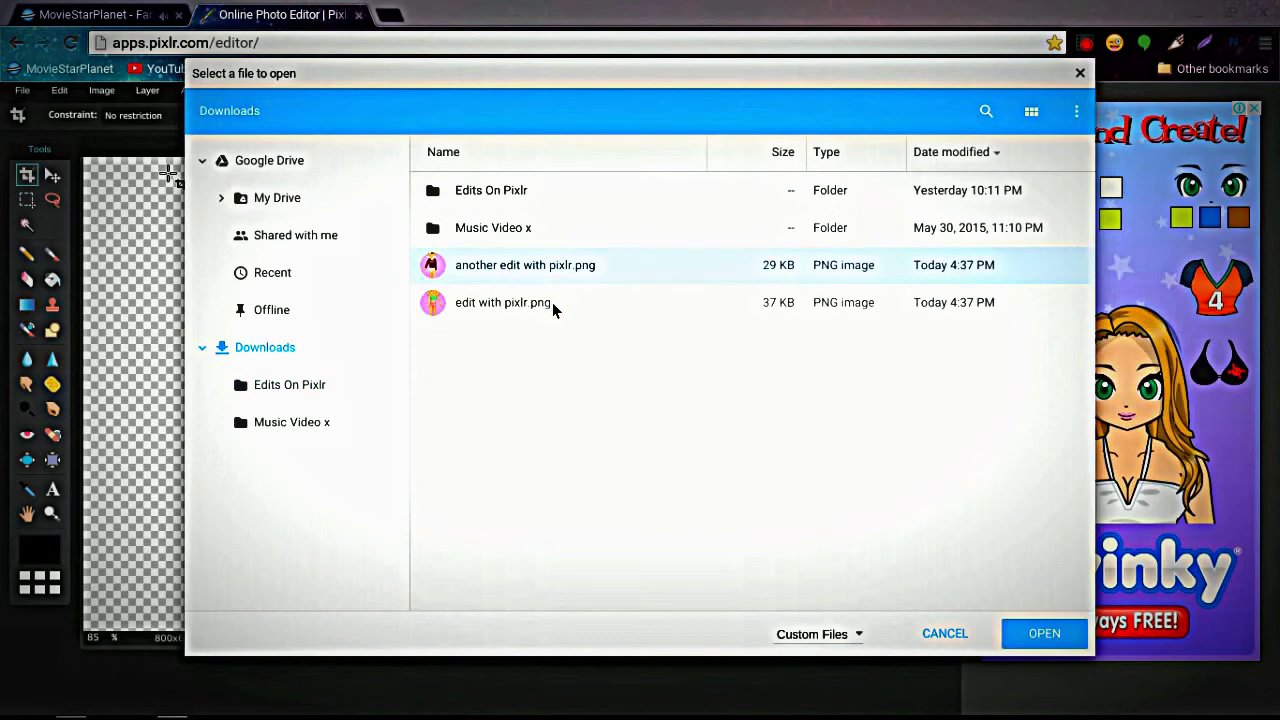
pyautogui.click(553, 303)
pyautogui.click(1036, 632)
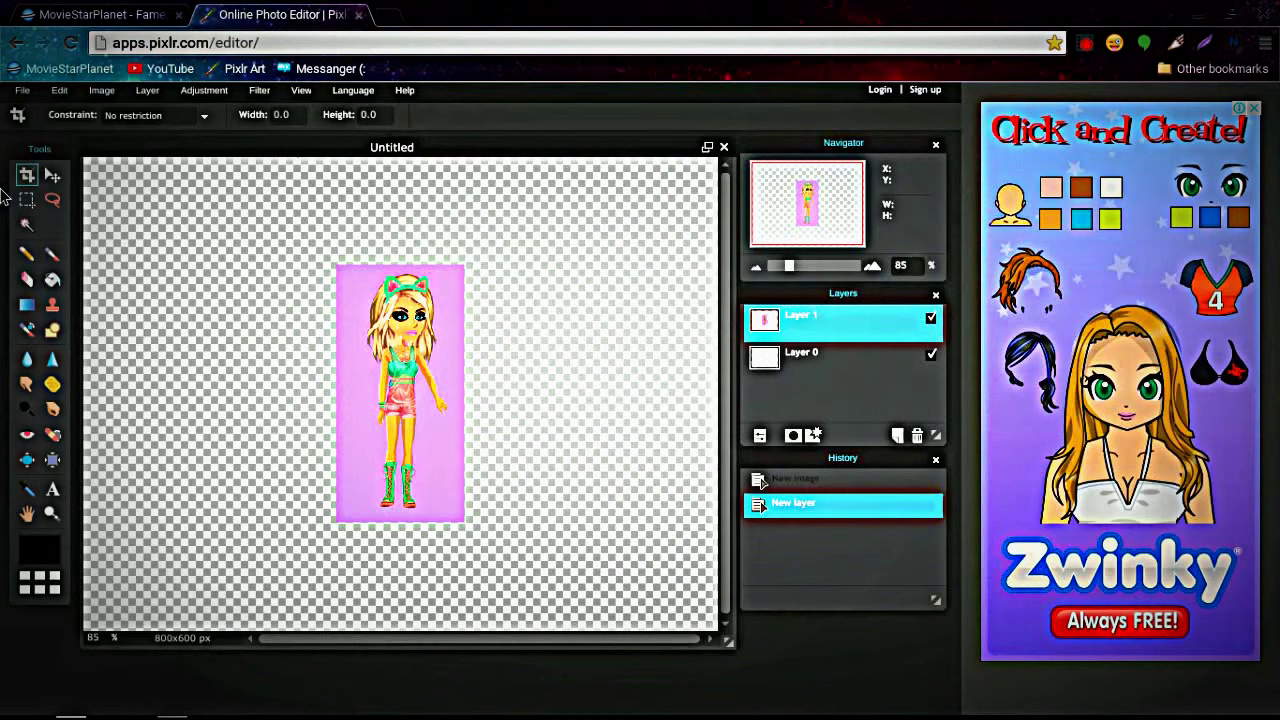
# Move the imported doll picture from the canvas centre toward its left side.
pyautogui.click(52, 177)
pyautogui.moveTo(457, 420); pyautogui.dragTo(339, 405)
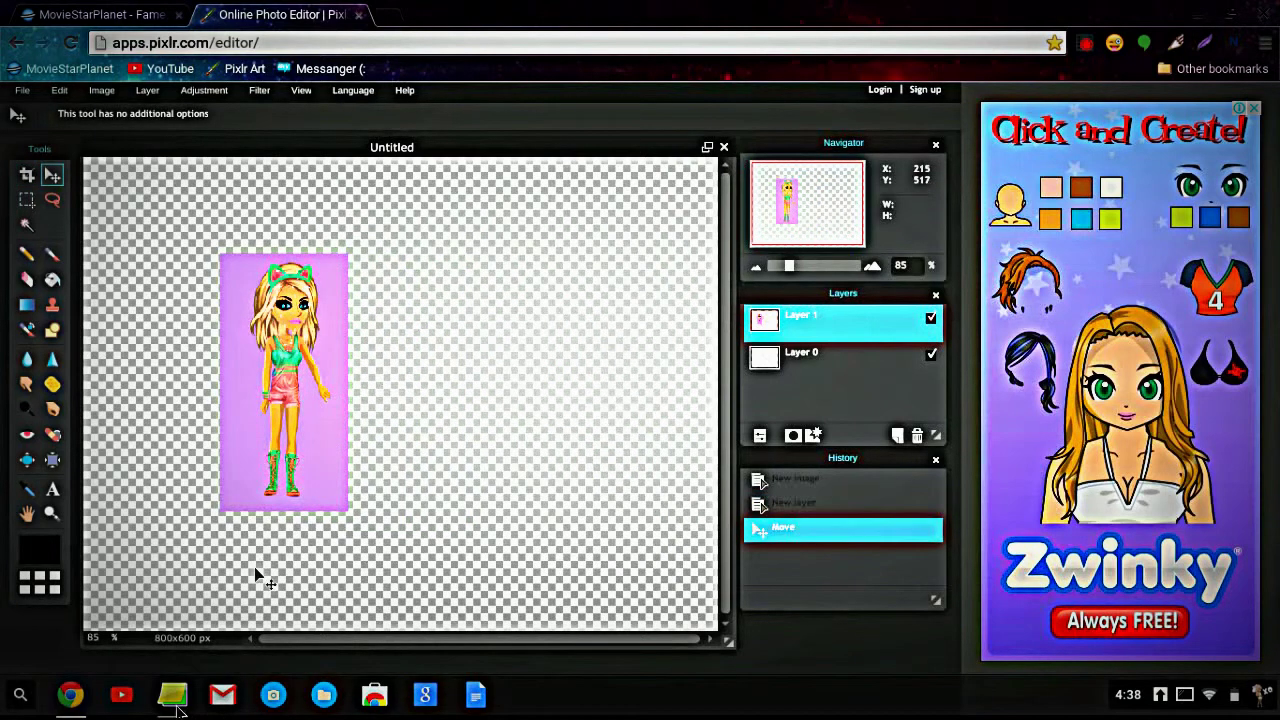
# Switch to the sticky note, replace its text with "sorry about lag cx", and return to the image.
pyautogui.hotkey('ctrl', 'a')
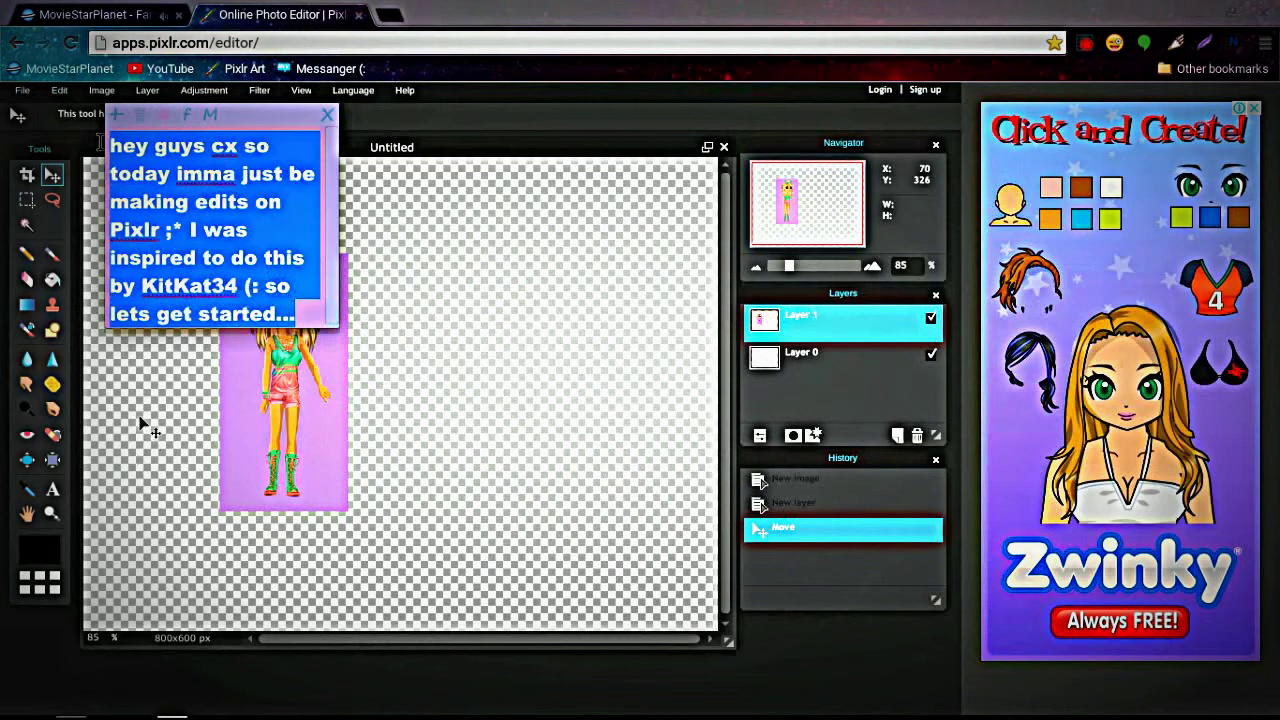
pyautogui.press('BackSpace')
pyautogui.write('sorry ')
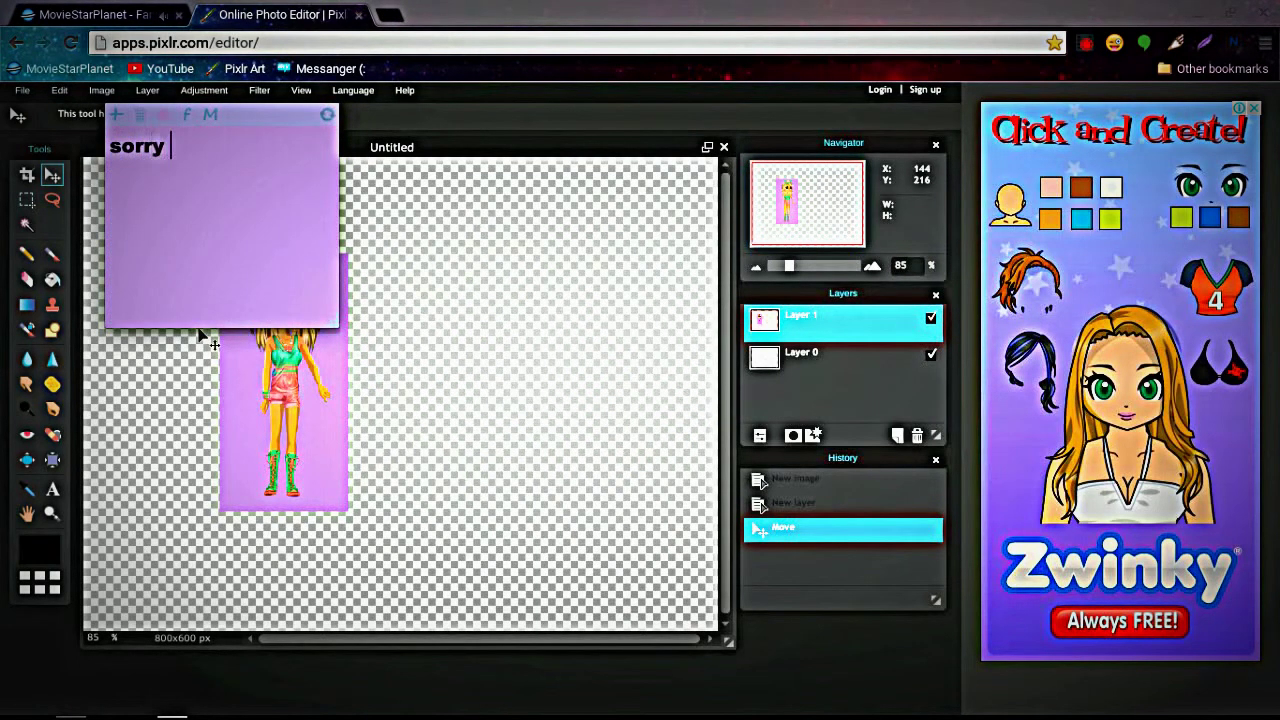
pyautogui.write('about ka')
pyautogui.write('lag ')
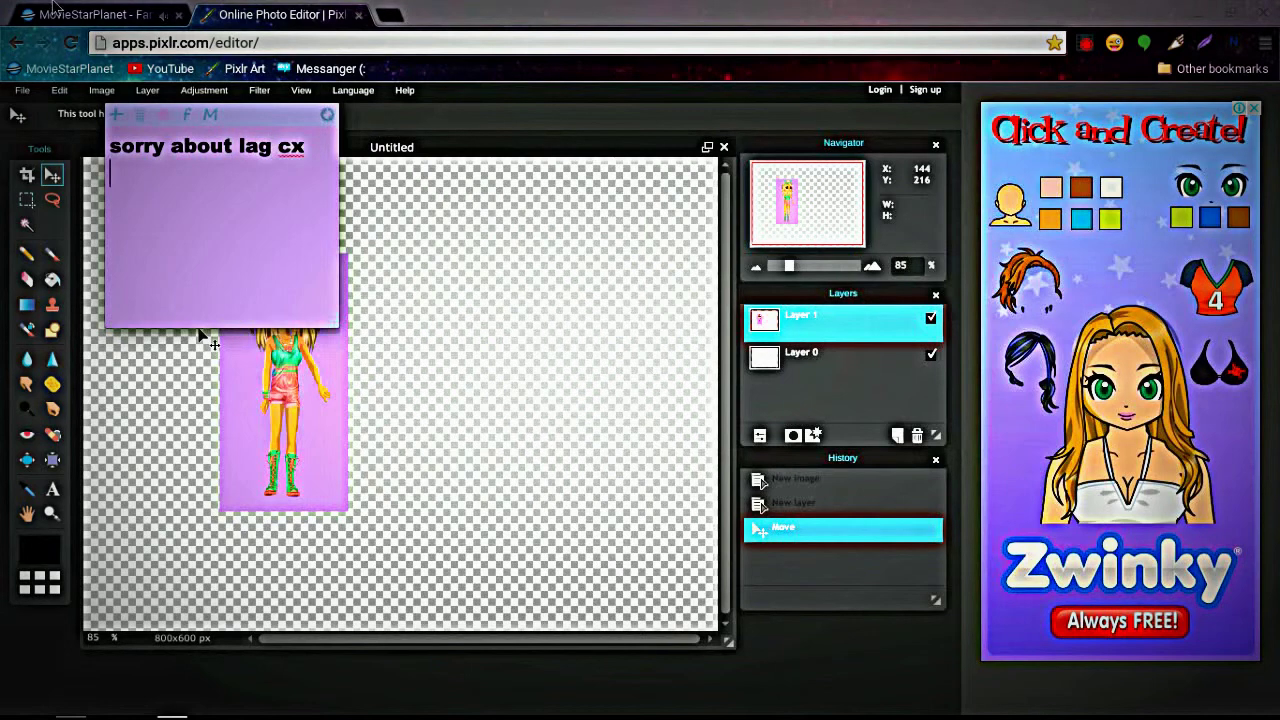
pyautogui.write('cx')
pyautogui.click(205, 340)
# Close the MovieStarPlanet browser tab and shift the doll picture slightly further up and left on the canvas.
pyautogui.click(168, 15)
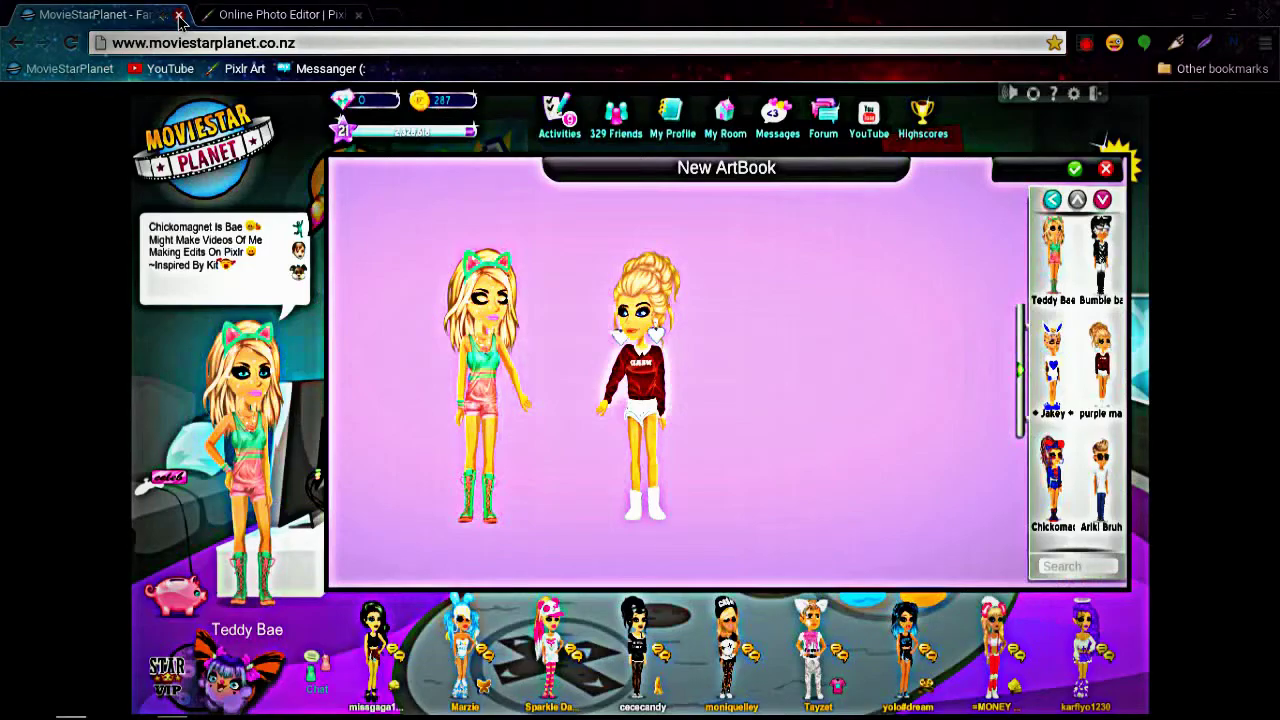
pyautogui.click(178, 15)
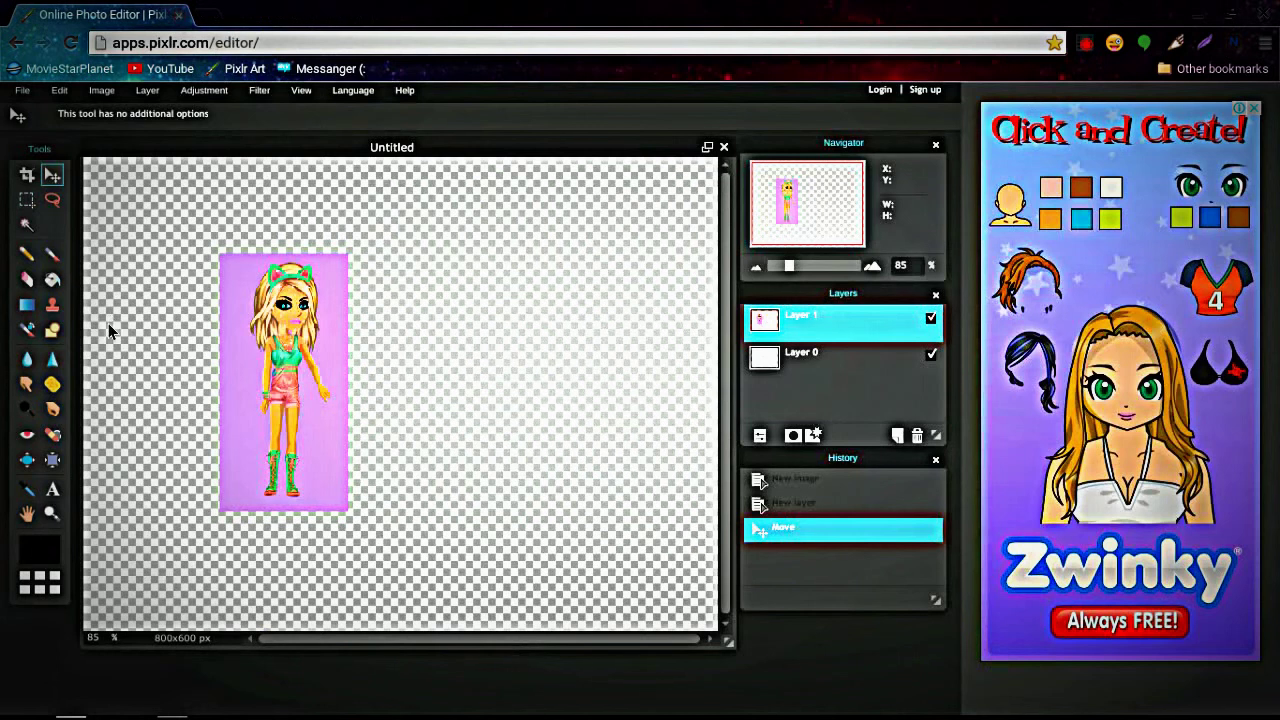
pyautogui.moveTo(257, 341); pyautogui.dragTo(221, 327)
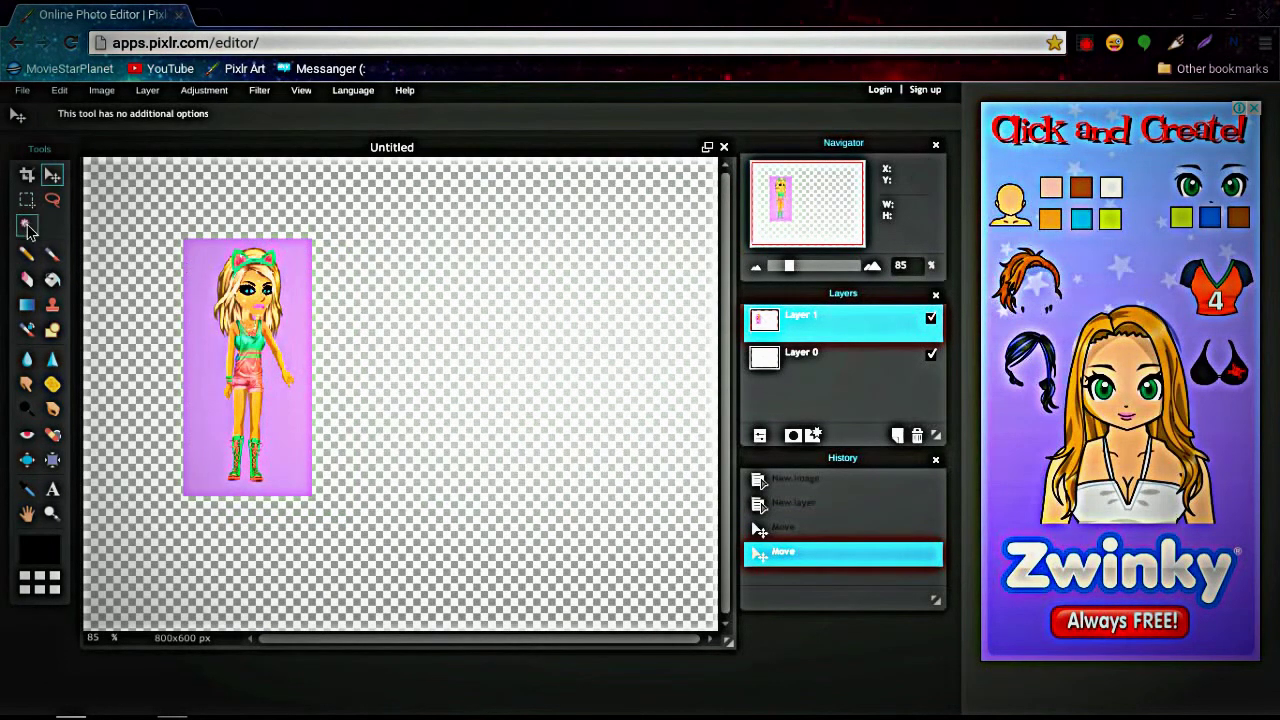
# Select the purple background around the doll with the Wand tool and erase it using the square 25 brush.
pyautogui.click(27, 226)
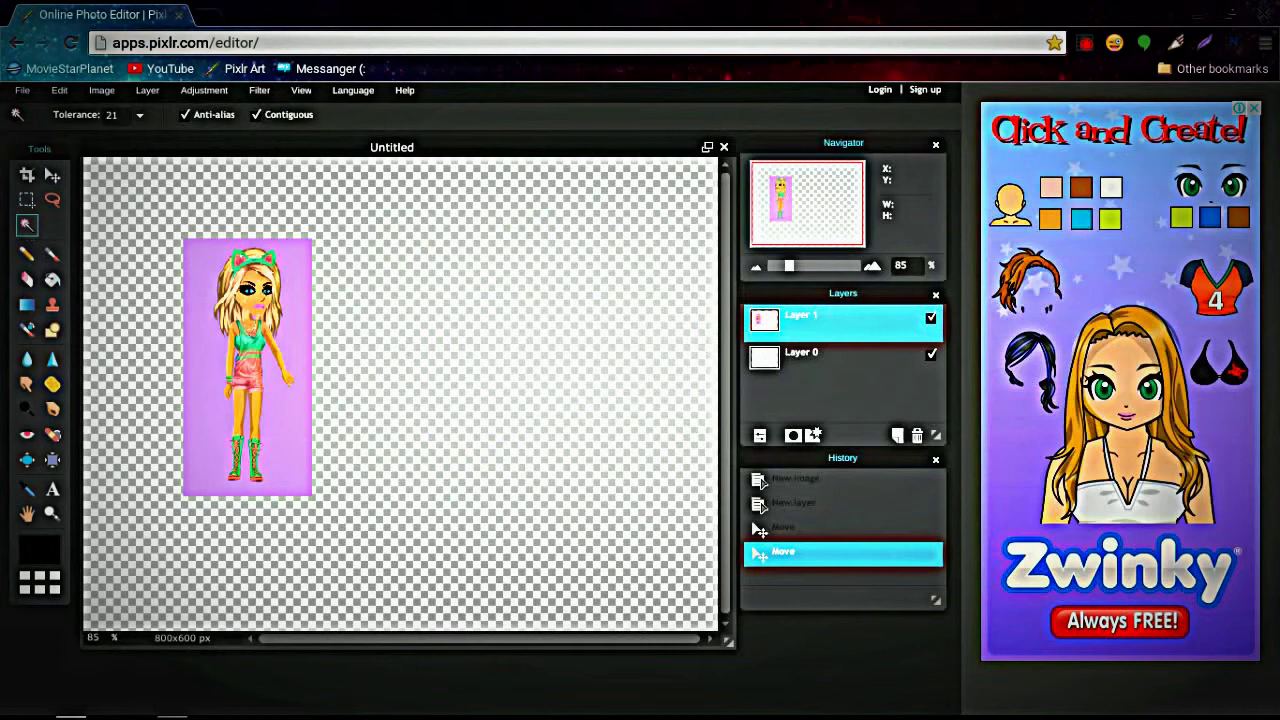
pyautogui.click(197, 363)
pyautogui.click(199, 365)
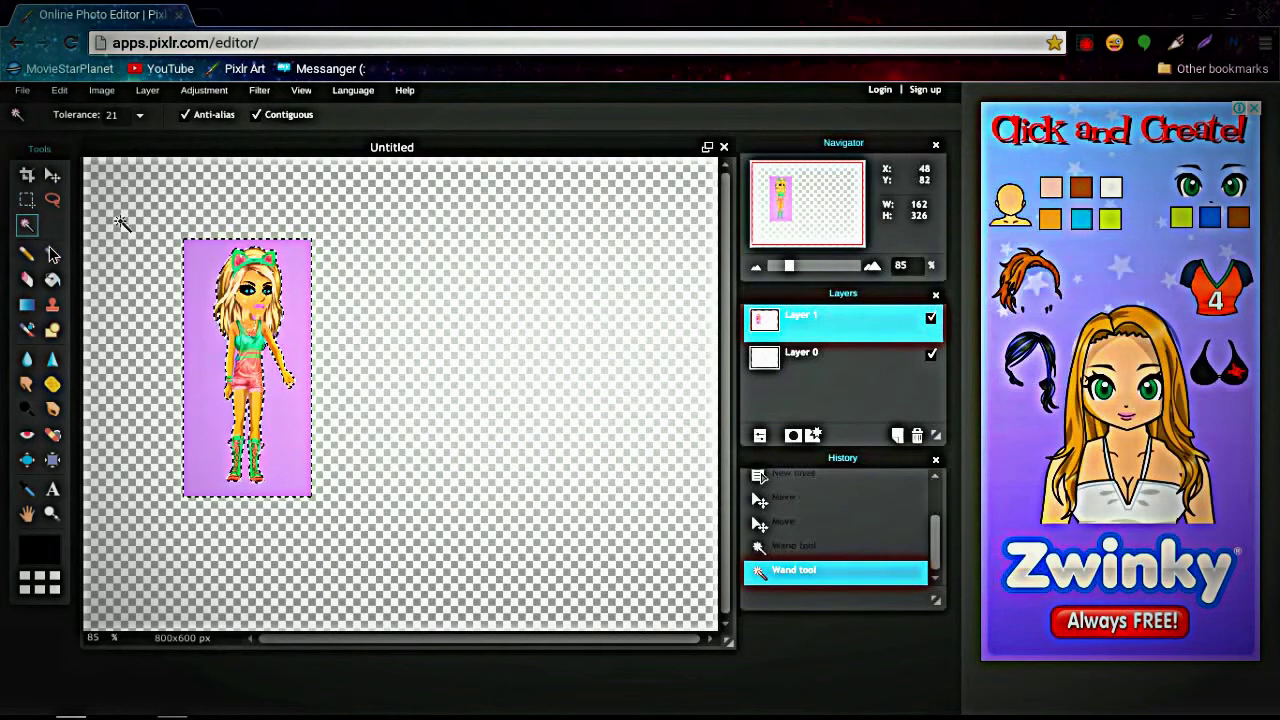
pyautogui.click(27, 279)
pyautogui.moveTo(177, 303)
pyautogui.mouseDown()
pyautogui.moveTo(207, 351)
pyautogui.moveTo(191, 314)
pyautogui.mouseUp()
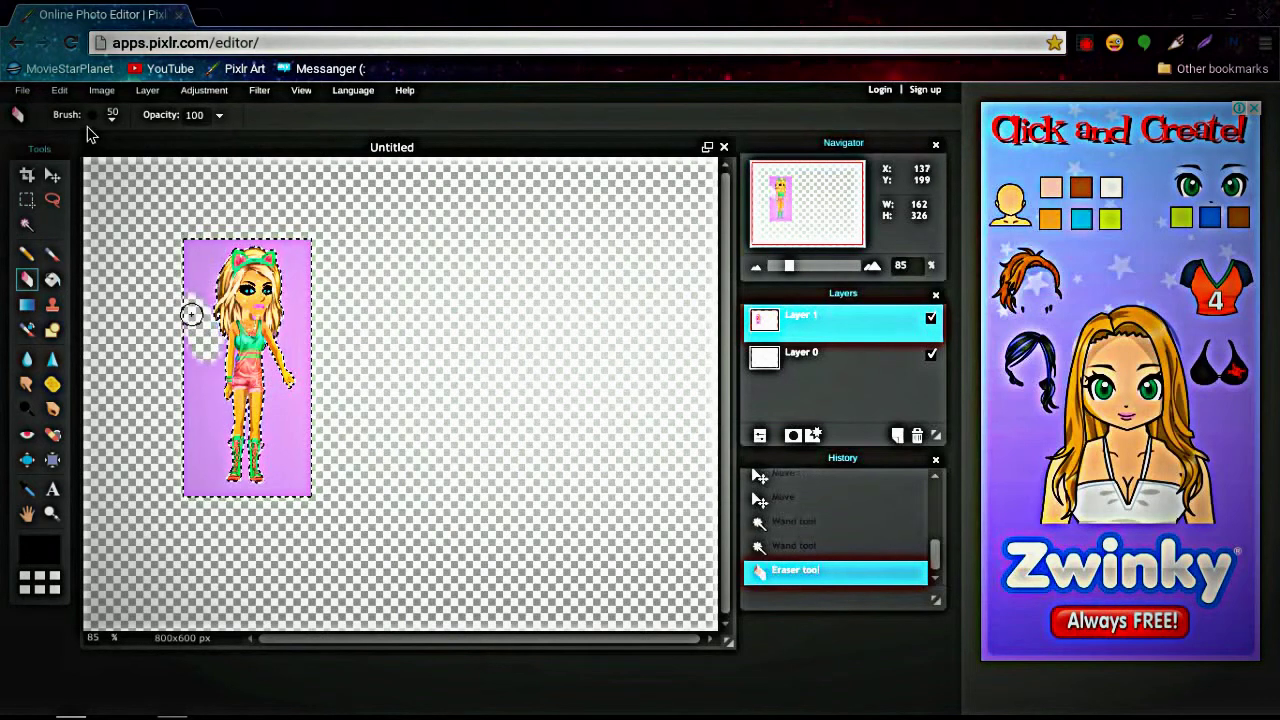
pyautogui.click(112, 114)
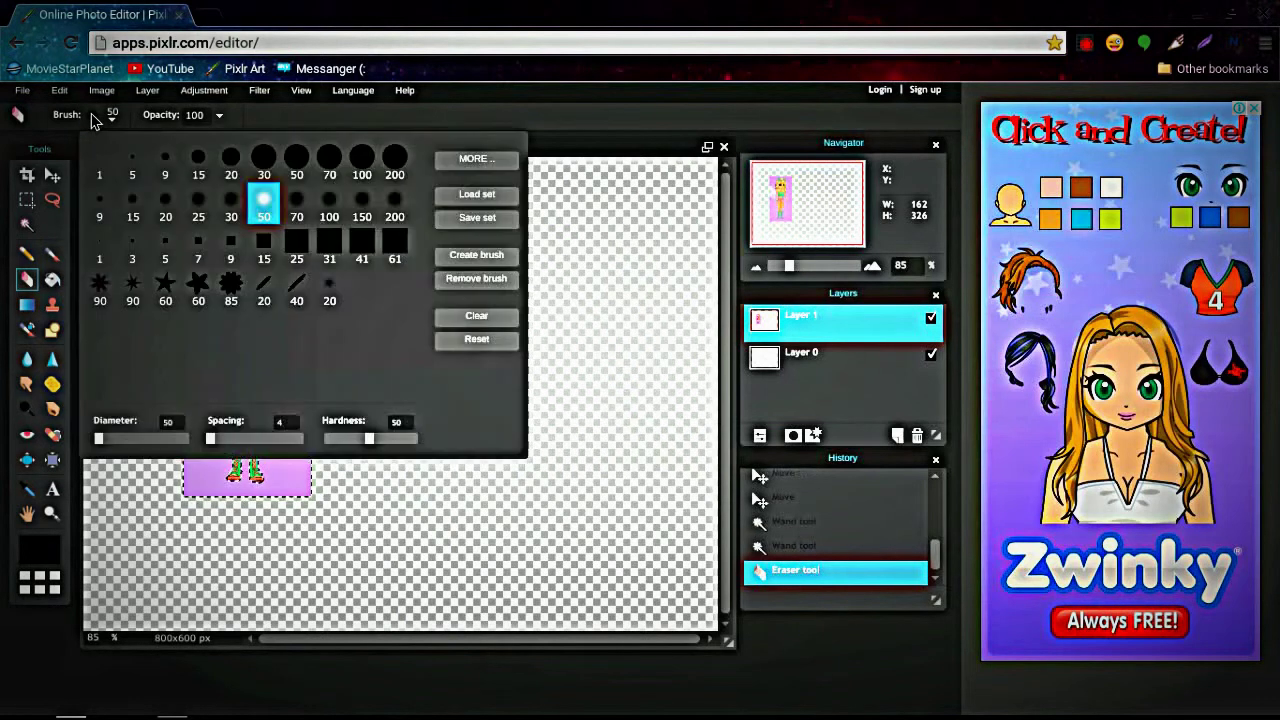
pyautogui.click(296, 240)
pyautogui.moveTo(500, 529)
pyautogui.mouseDown()
pyautogui.moveTo(282, 451)
pyautogui.moveTo(284, 512)
pyautogui.moveTo(253, 301)
pyautogui.moveTo(266, 463)
pyautogui.moveTo(228, 299)
pyautogui.moveTo(227, 441)
pyautogui.moveTo(213, 359)
pyautogui.moveTo(226, 496)
pyautogui.moveTo(214, 398)
pyautogui.moveTo(197, 502)
pyautogui.mouseUp()
pyautogui.moveTo(187, 552)
pyautogui.mouseDown()
pyautogui.moveTo(182, 385)
pyautogui.moveTo(211, 486)
pyautogui.moveTo(184, 373)
pyautogui.moveTo(207, 398)
pyautogui.moveTo(192, 335)
pyautogui.moveTo(244, 496)
pyautogui.mouseUp()
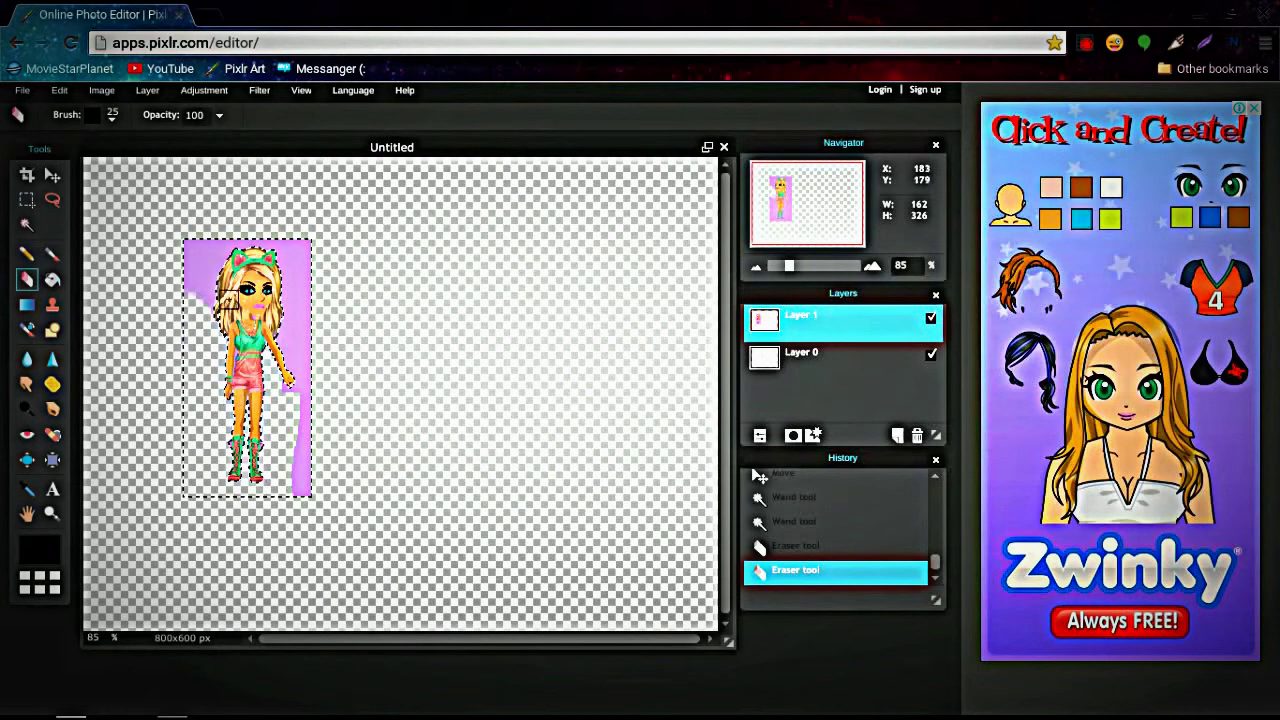
pyautogui.moveTo(186, 203)
pyautogui.mouseDown()
pyautogui.moveTo(196, 266)
pyautogui.moveTo(182, 229)
pyautogui.moveTo(201, 286)
pyautogui.moveTo(179, 252)
pyautogui.moveTo(205, 312)
pyautogui.moveTo(182, 290)
pyautogui.moveTo(200, 313)
pyautogui.moveTo(173, 263)
pyautogui.moveTo(194, 246)
pyautogui.moveTo(307, 251)
pyautogui.moveTo(307, 324)
pyautogui.moveTo(293, 246)
pyautogui.moveTo(277, 328)
pyautogui.moveTo(277, 255)
pyautogui.moveTo(299, 433)
pyautogui.moveTo(314, 348)
pyautogui.moveTo(307, 329)
pyautogui.moveTo(303, 356)
pyautogui.moveTo(290, 338)
pyautogui.moveTo(306, 497)
pyautogui.moveTo(281, 484)
pyautogui.moveTo(281, 452)
pyautogui.moveTo(307, 441)
pyautogui.moveTo(292, 476)
pyautogui.mouseUp()
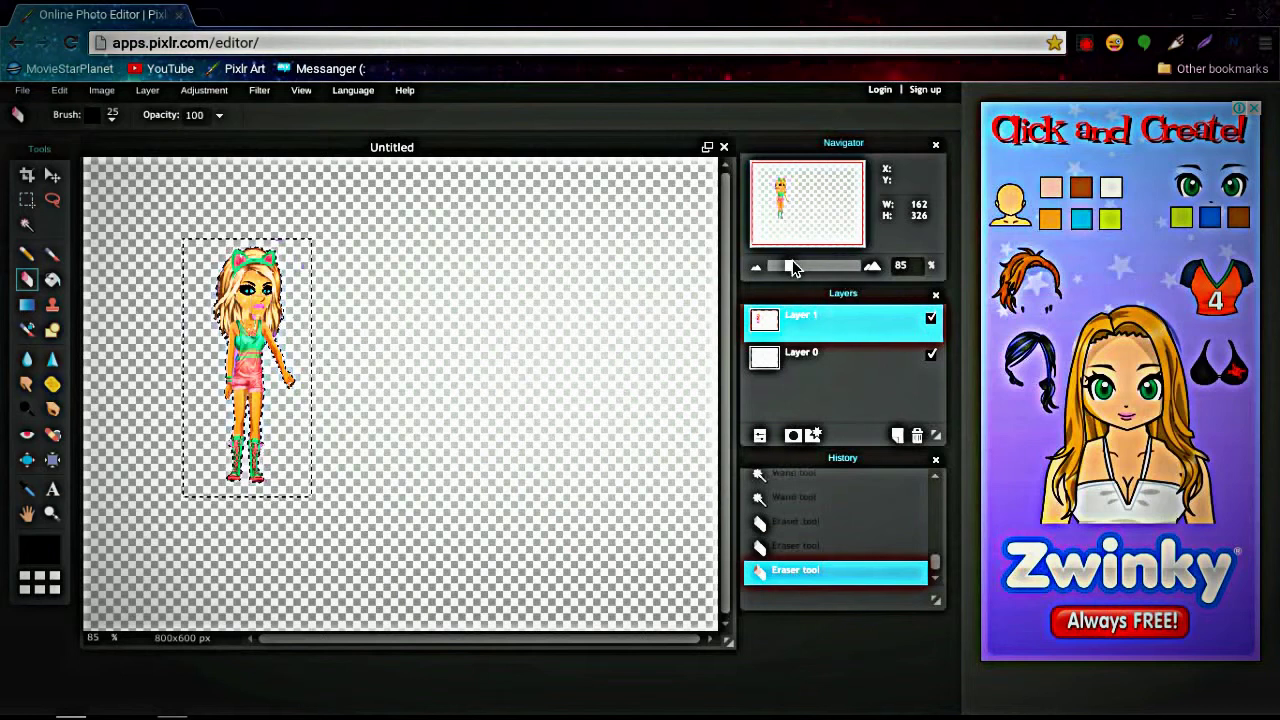
# Select the leftover background sliver between the doll's bent arm and torso with the Wand tool and erase it.
pyautogui.moveTo(790, 266); pyautogui.dragTo(808, 266)
pyautogui.moveTo(811, 199); pyautogui.dragTo(785, 192)
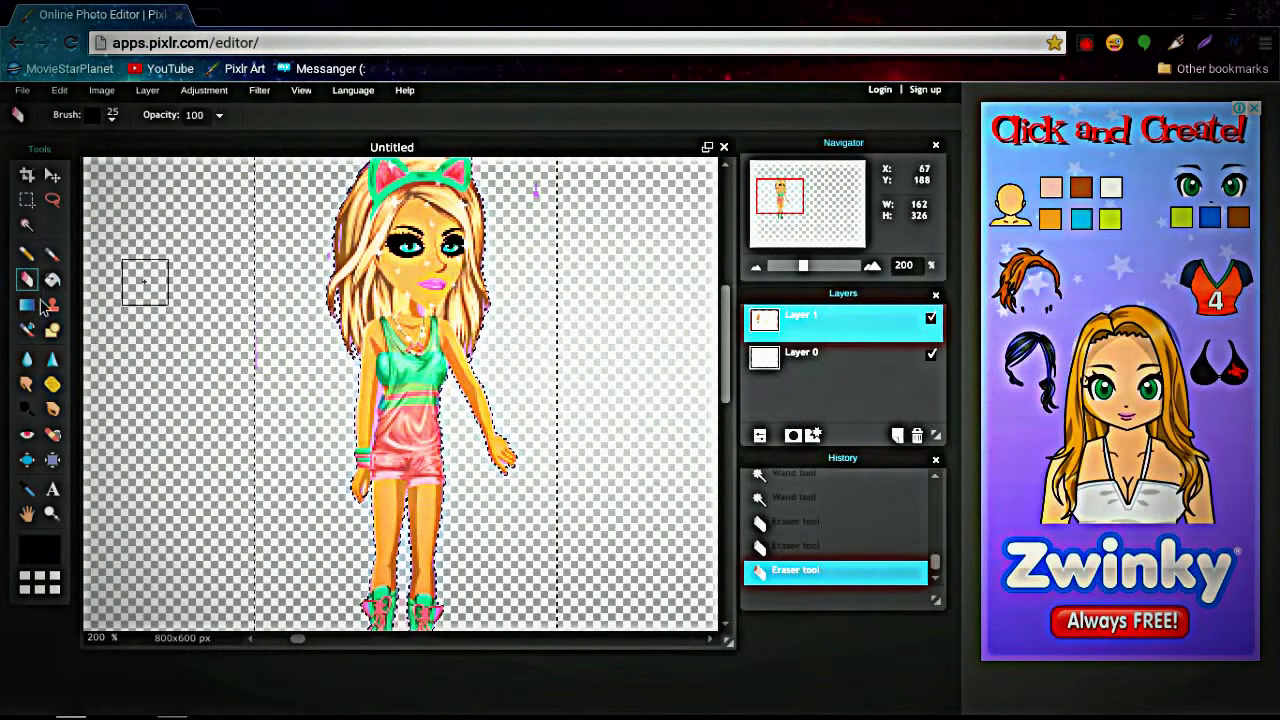
pyautogui.click(26, 227)
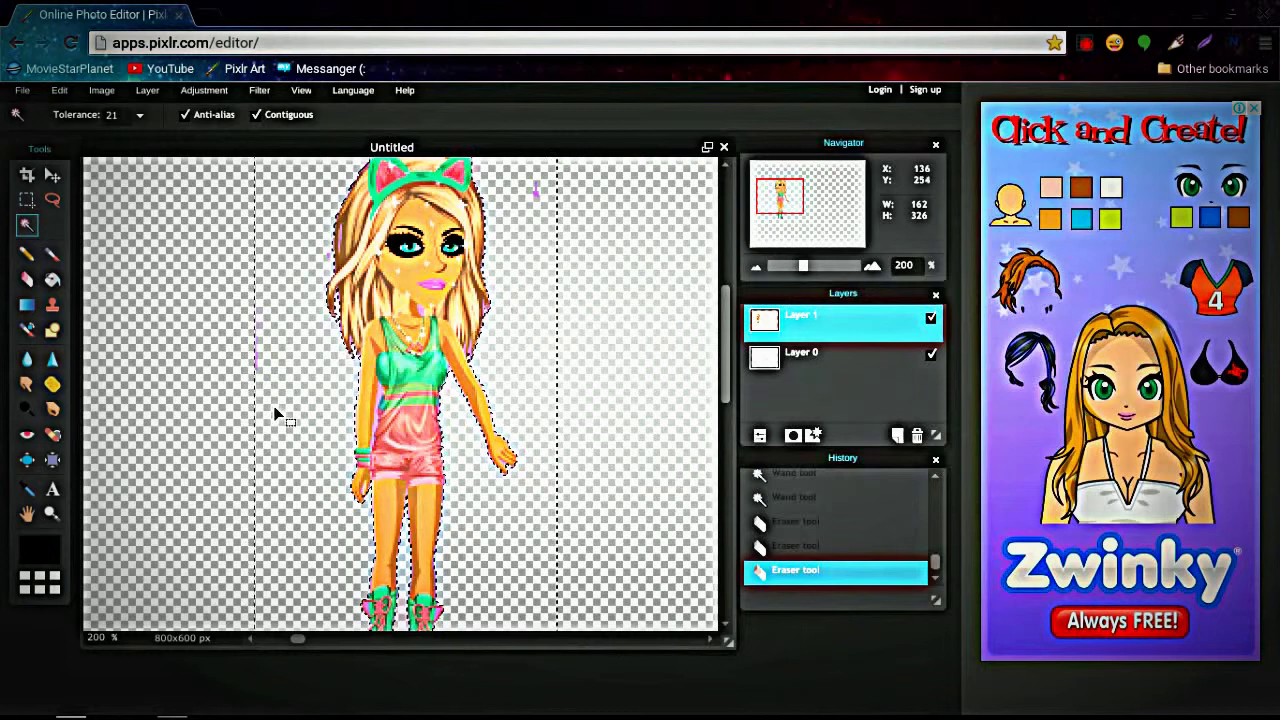
pyautogui.click(379, 419)
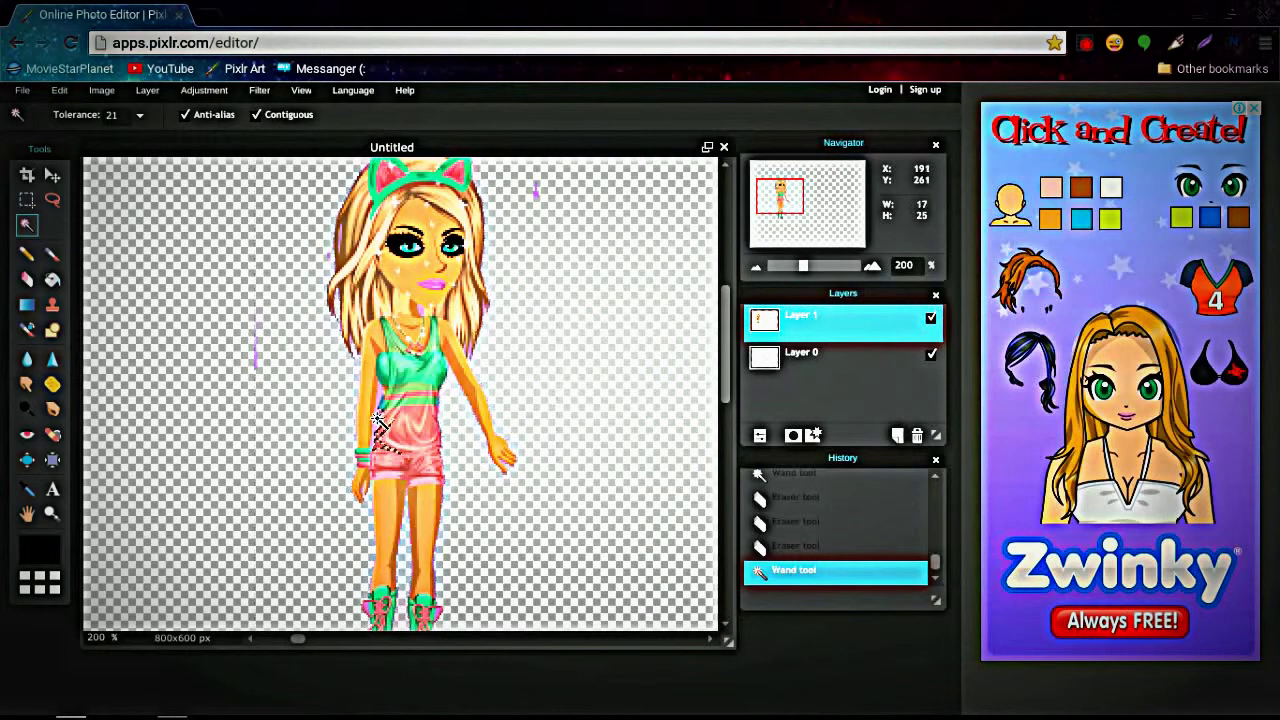
pyautogui.click(374, 414)
pyautogui.click(376, 413)
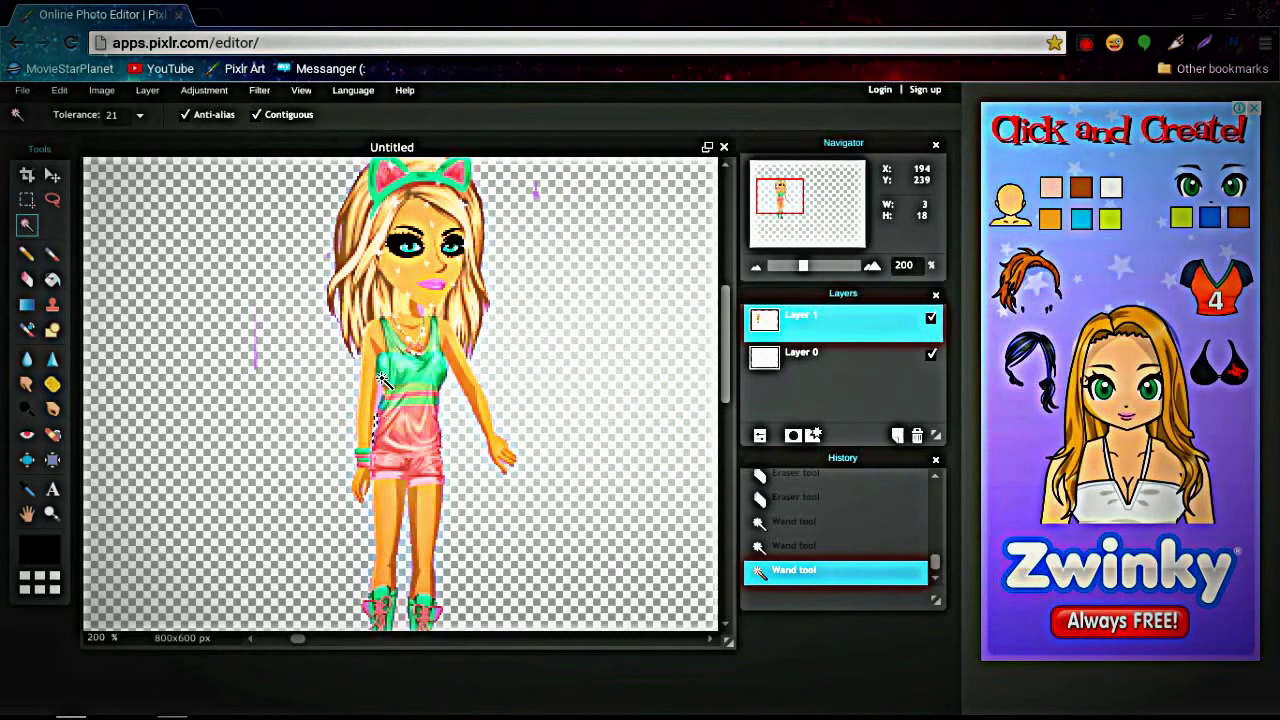
pyautogui.click(381, 400)
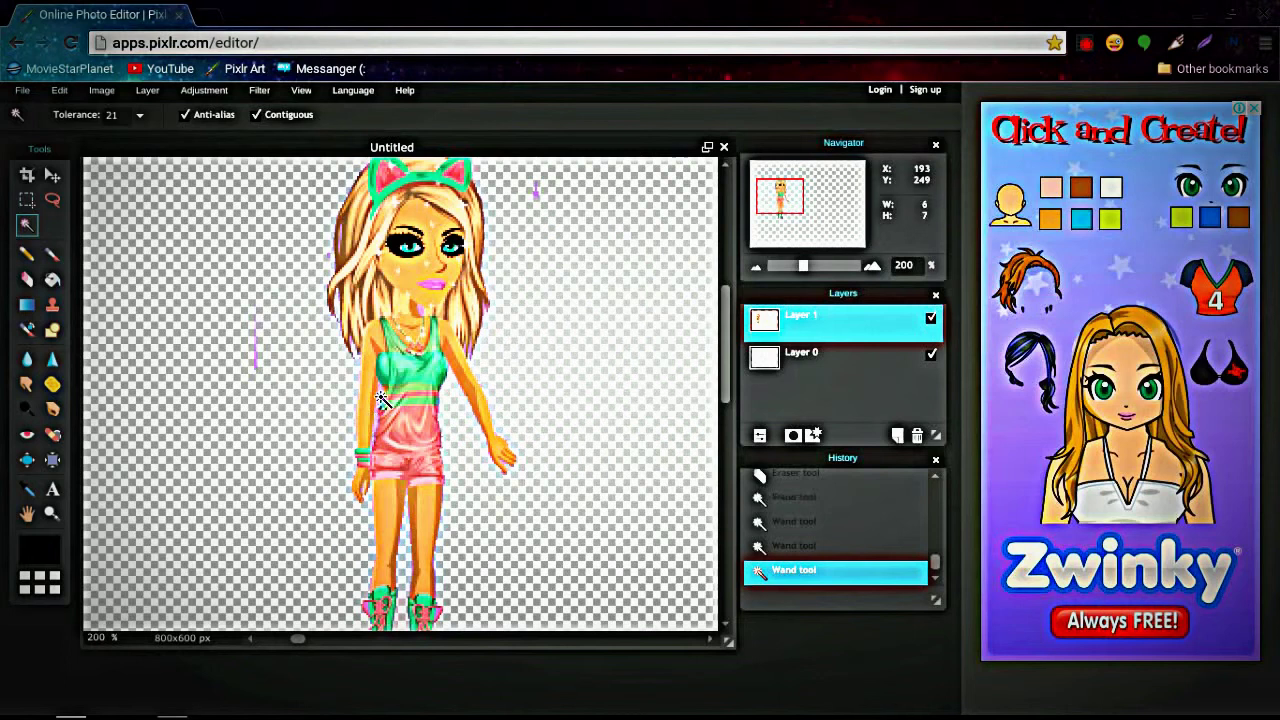
pyautogui.click(380, 398)
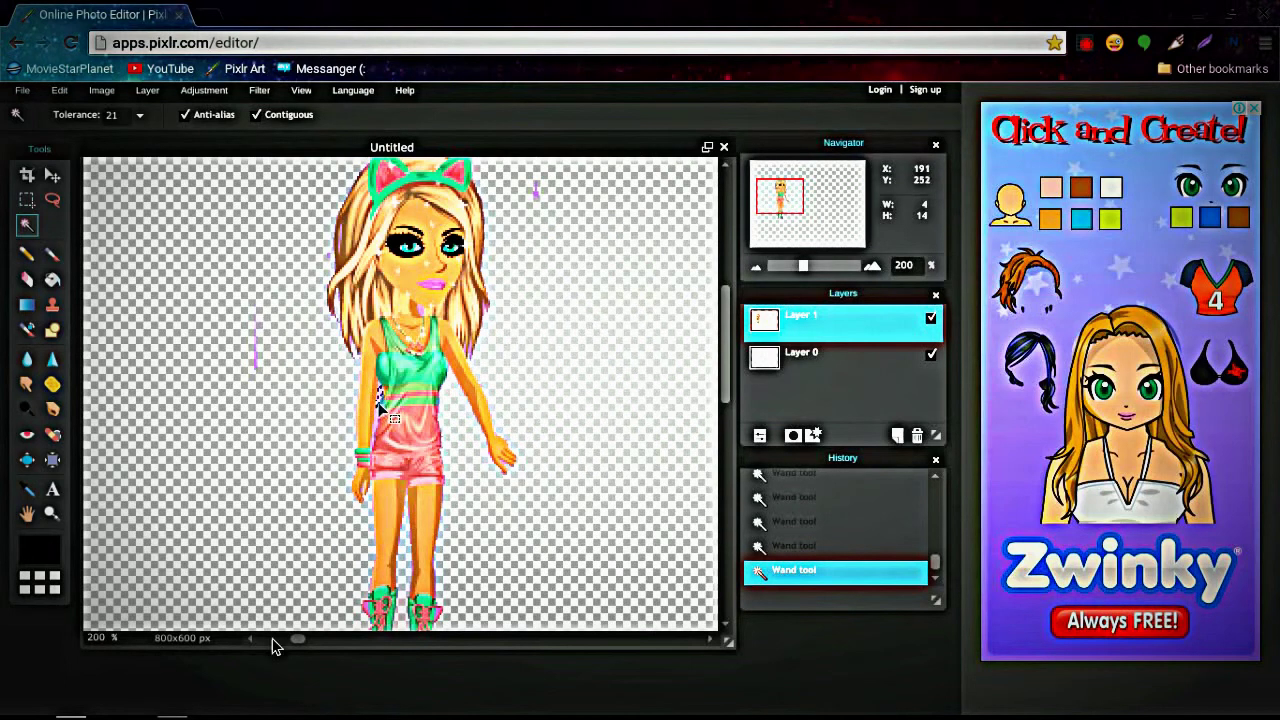
pyautogui.click(27, 280)
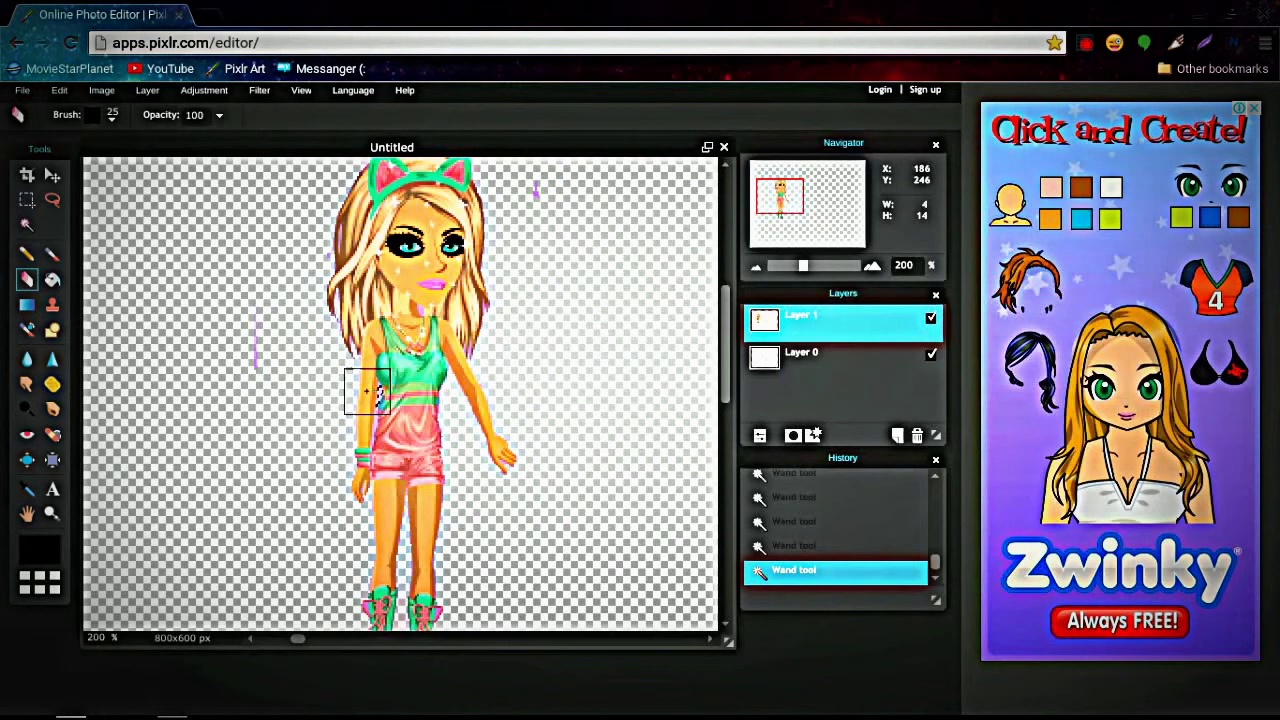
pyautogui.click(371, 398)
pyautogui.click(27, 224)
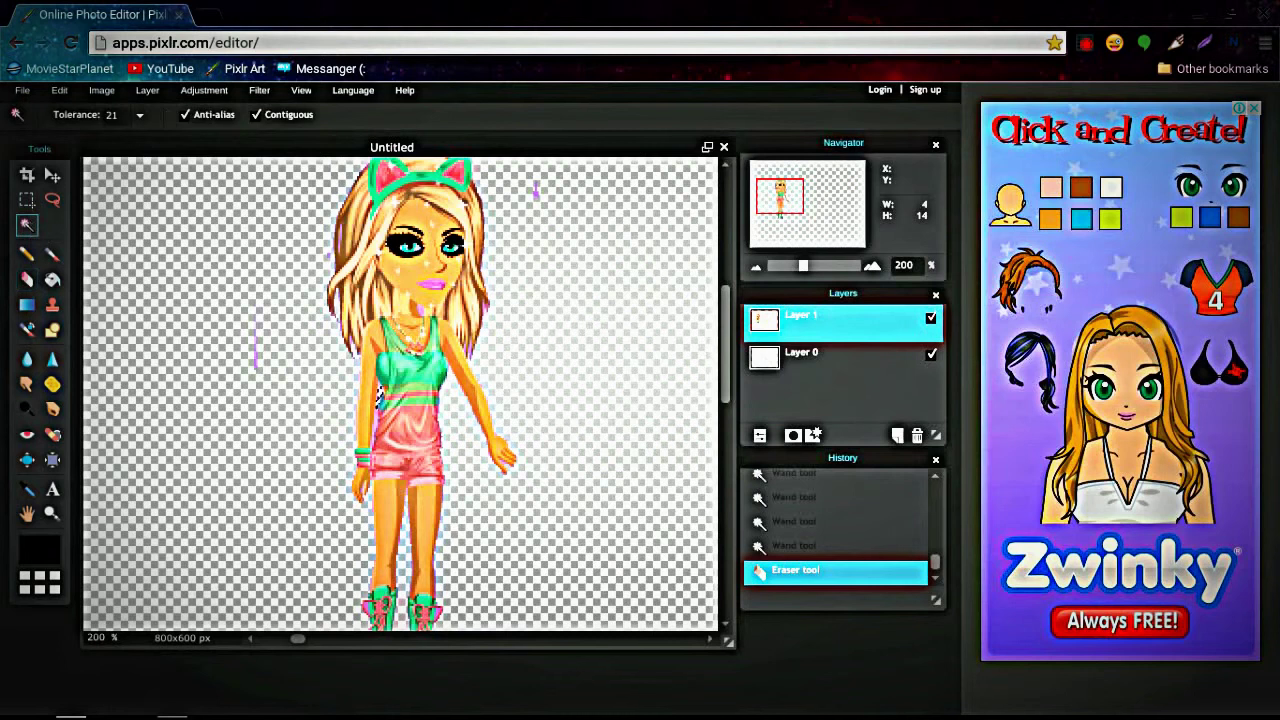
pyautogui.moveTo(805, 272)
pyautogui.mouseDown()
pyautogui.moveTo(780, 272)
pyautogui.moveTo(792, 273)
pyautogui.mouseUp()
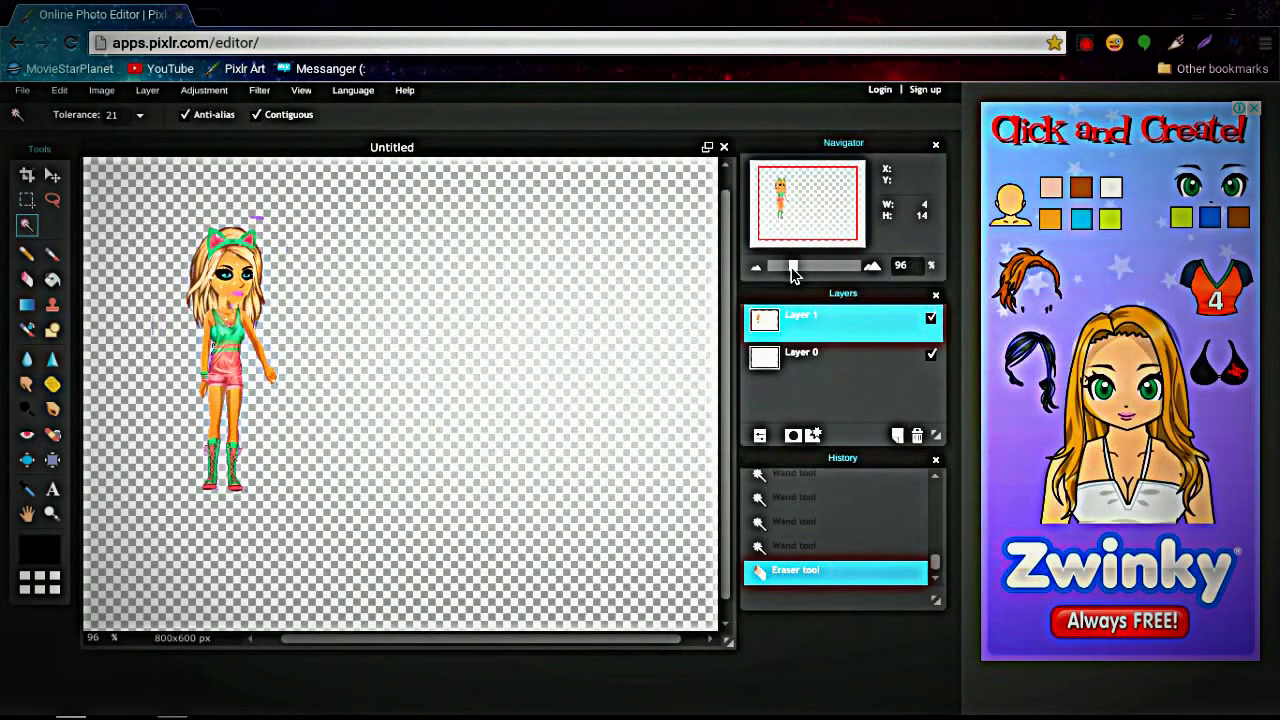
# Switch to the sticky note and replace its text with "ehh dont worry about the little bits cx".
pyautogui.click(175, 705)
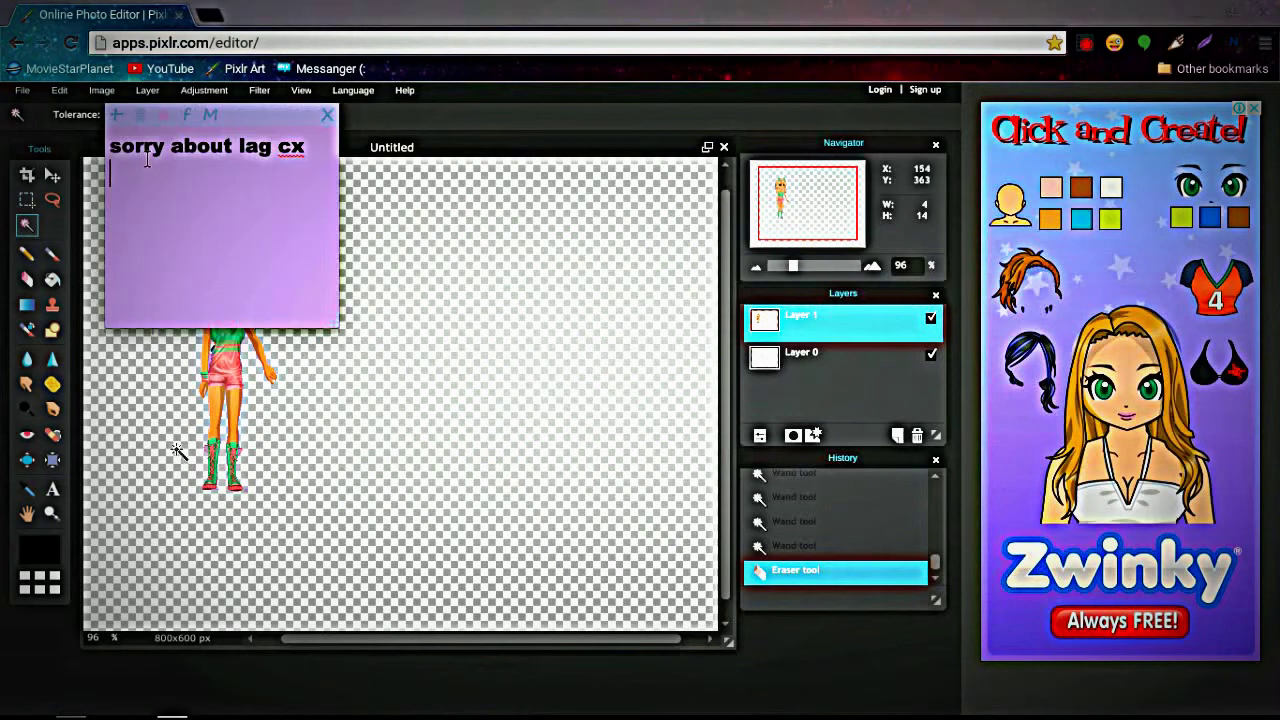
pyautogui.moveTo(140, 223); pyautogui.dragTo(107, 145)
pyautogui.write('eh')
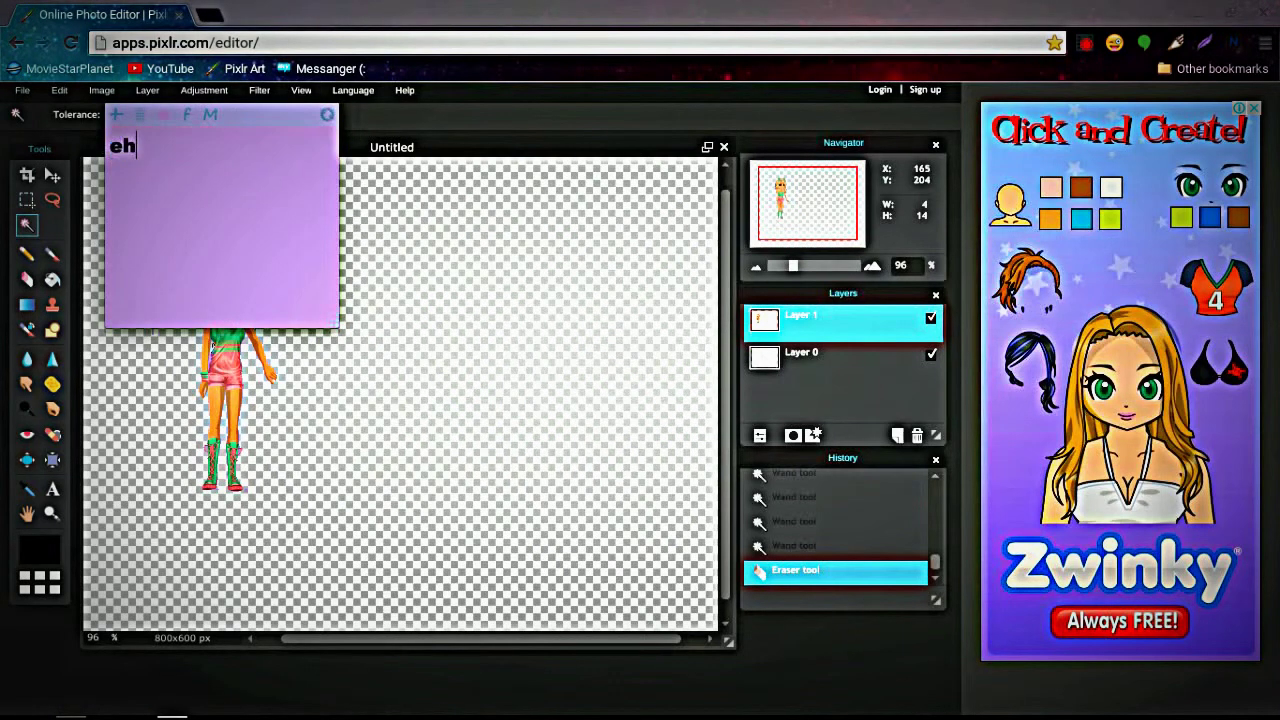
pyautogui.write('h dont worry ')
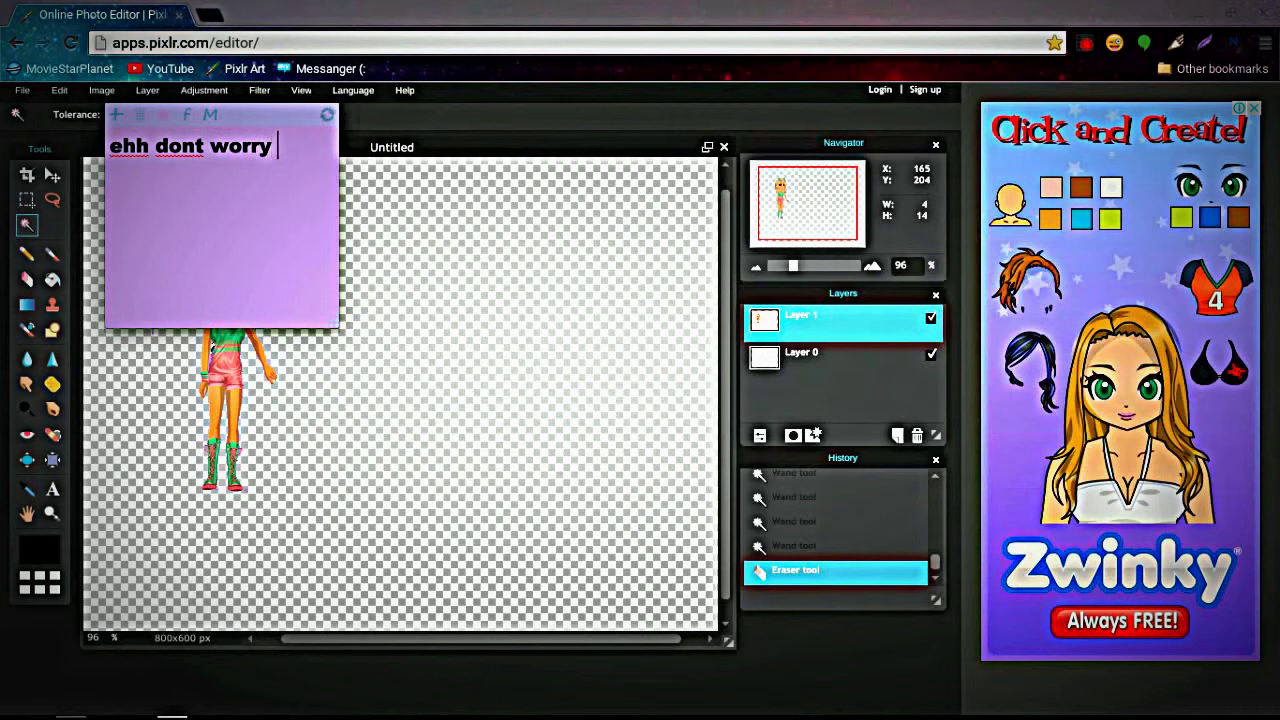
pyautogui.write('about the little bits cx')
pyautogui.press('Return')
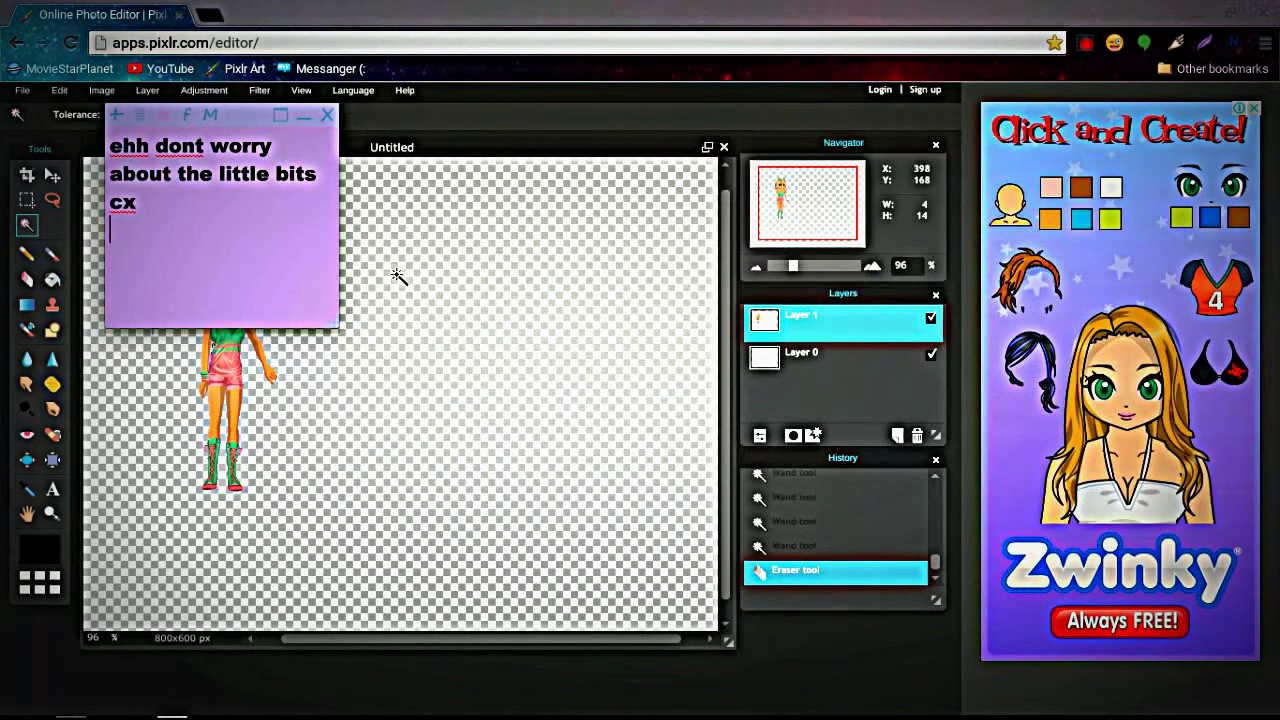
# Switch back to Pixlr and erase the leftover purple specks on both sides of the doll with the size 25 eraser.
pyautogui.click(430, 321)
pyautogui.click(437, 323)
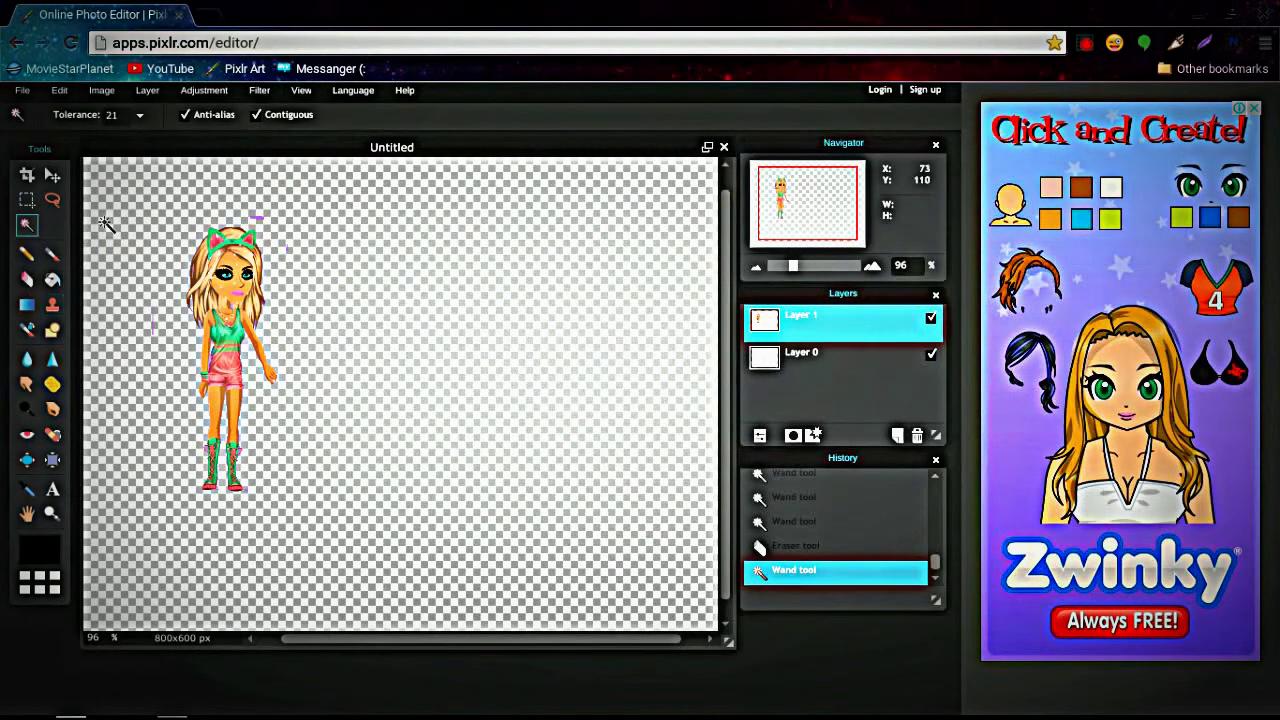
pyautogui.click(26, 280)
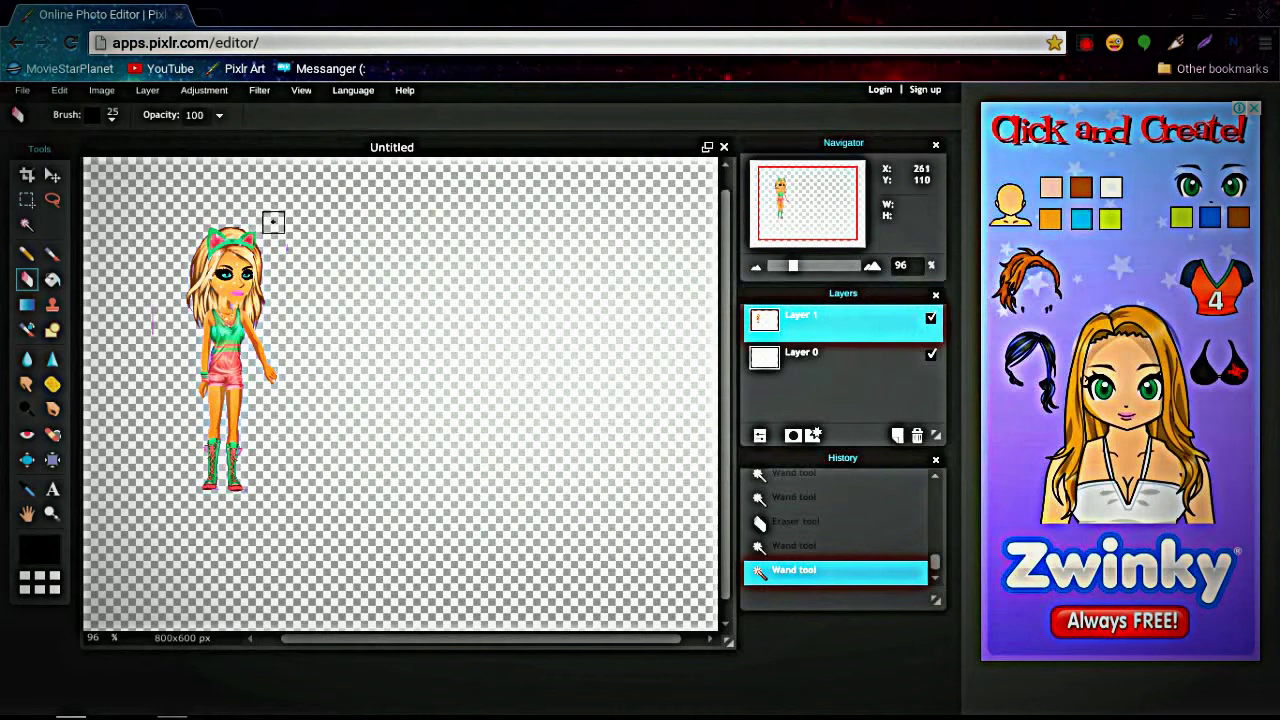
pyautogui.click(294, 293)
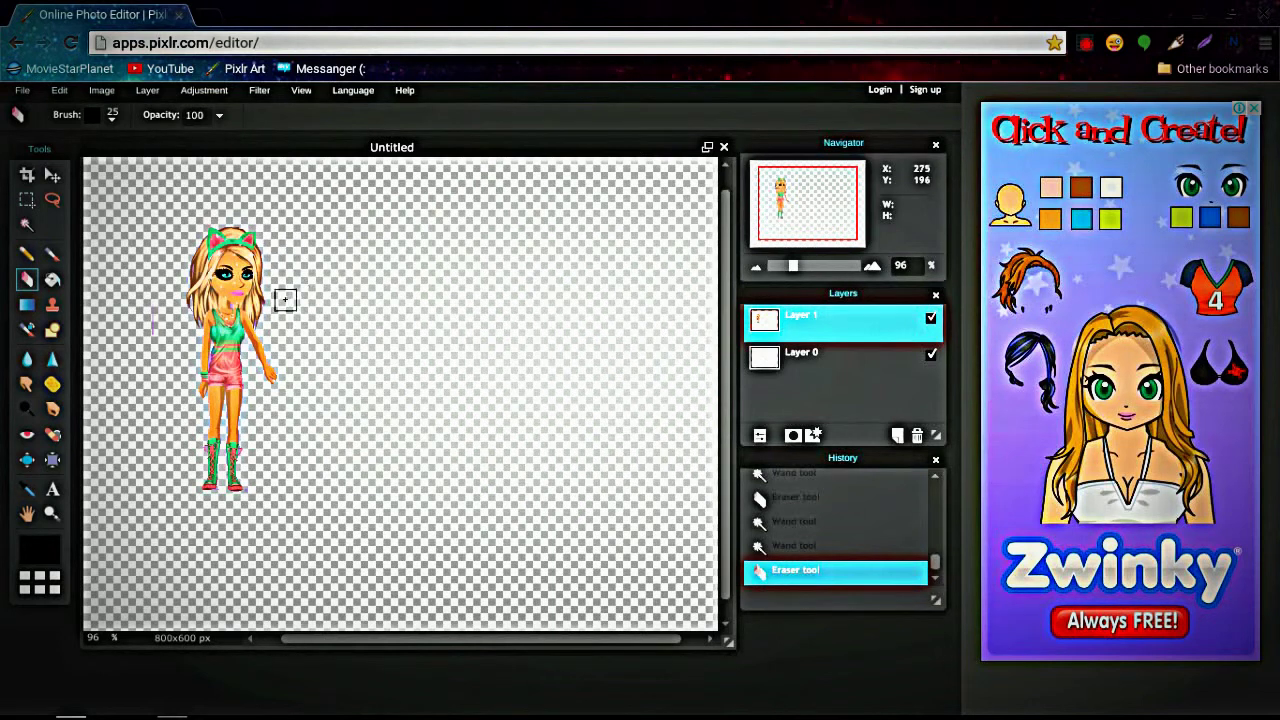
pyautogui.click(157, 352)
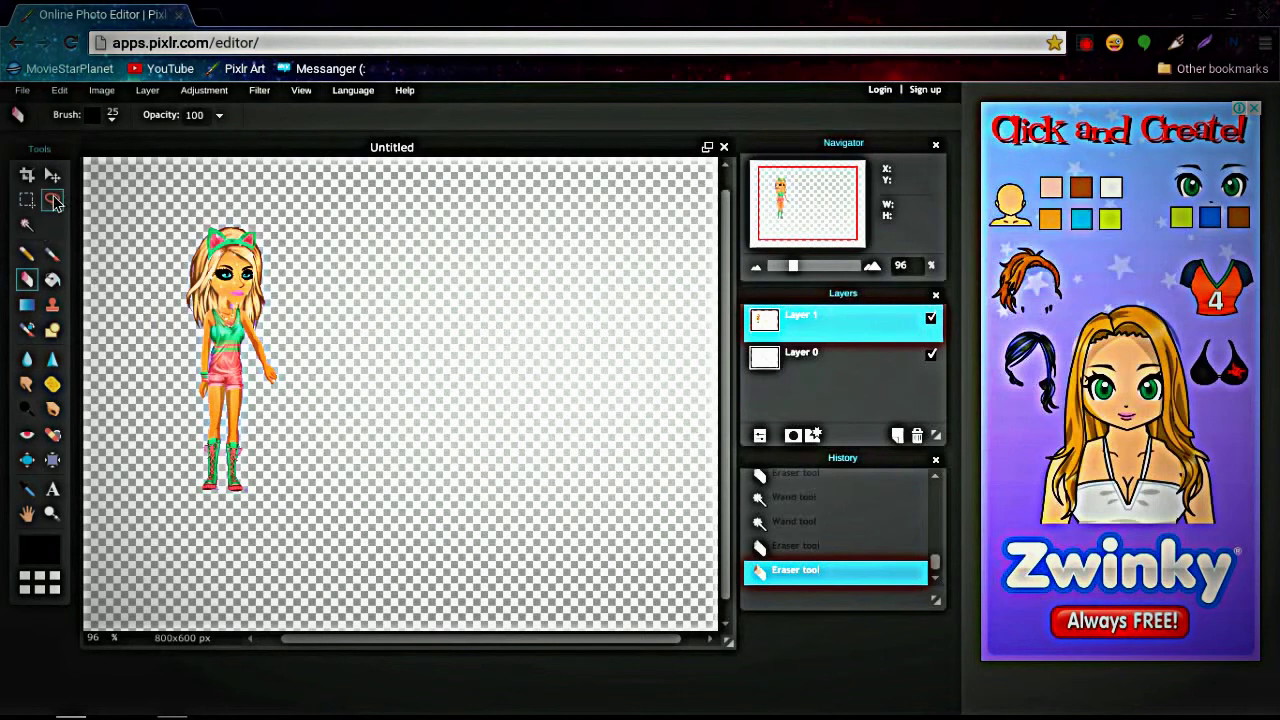
# Lasso the doll's lowered, outstretched arm and try to move it away from the body.
pyautogui.click(52, 200)
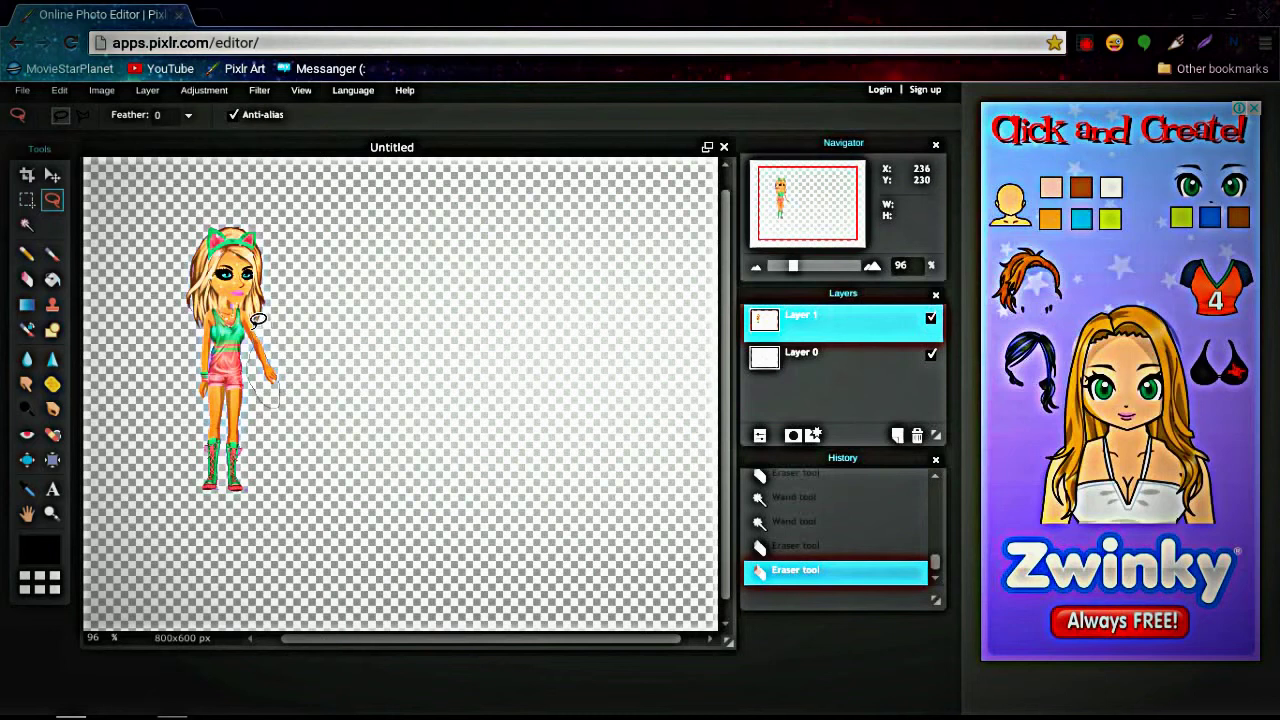
pyautogui.moveTo(256, 316); pyautogui.dragTo(252, 330)
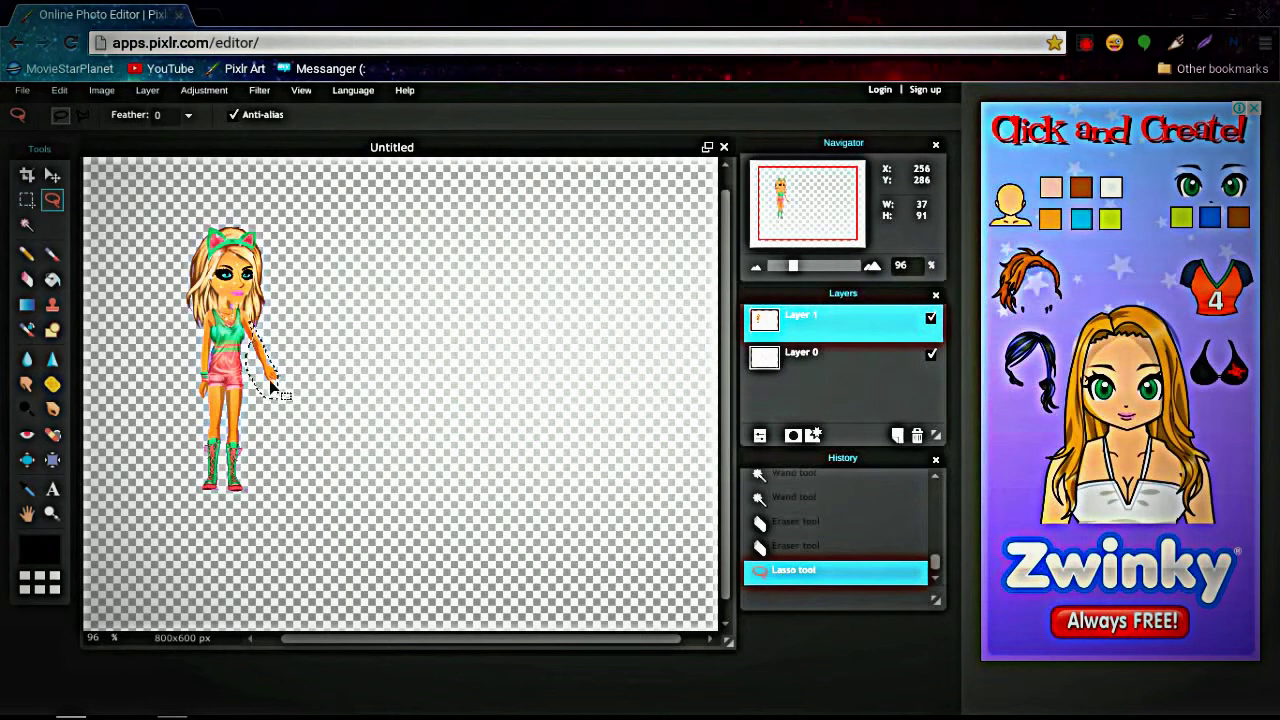
pyautogui.moveTo(273, 390); pyautogui.dragTo(355, 383)
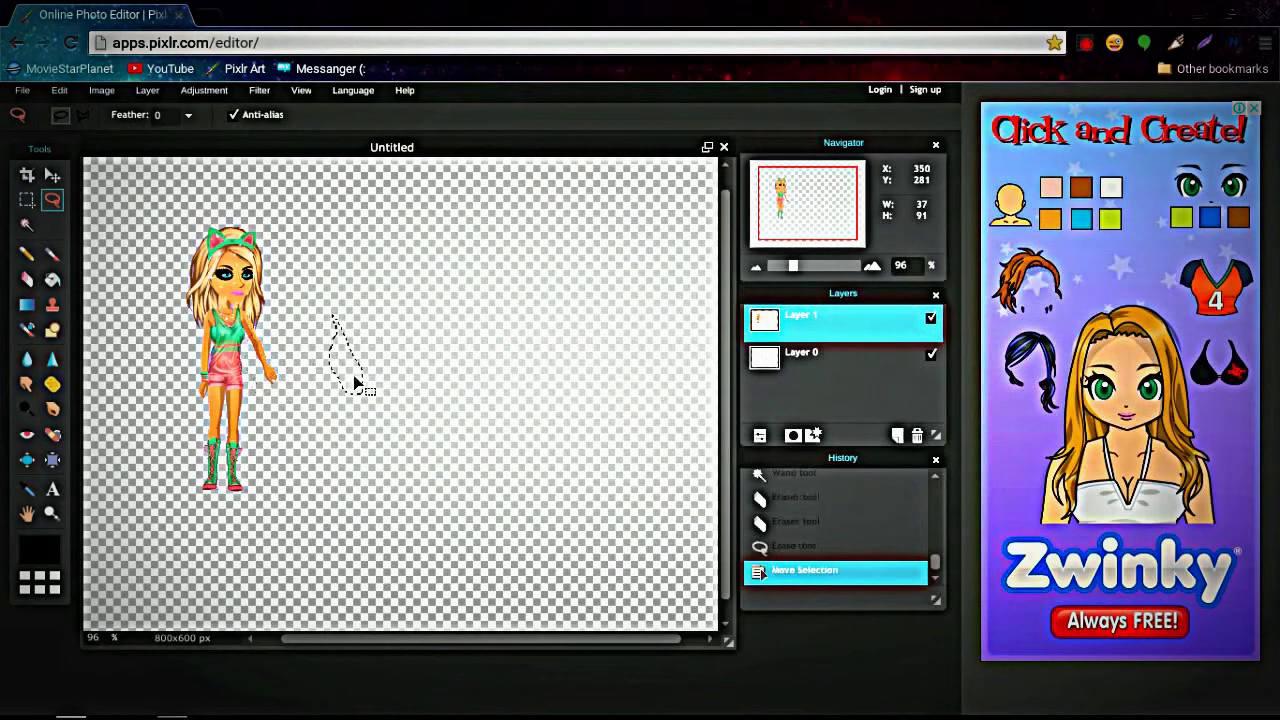
# Draw a new Lasso selection around the doll's lowered, outstretched arm.
pyautogui.click(27, 225)
pyautogui.click(52, 199)
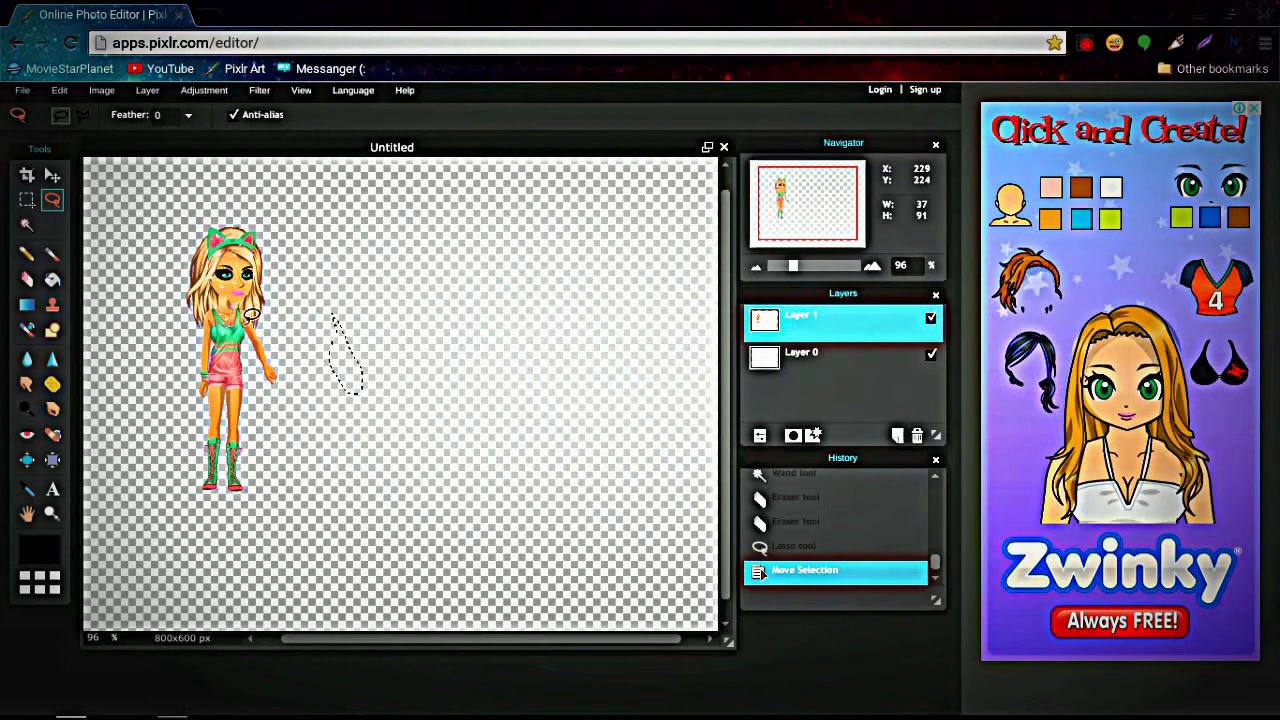
pyautogui.click(253, 302)
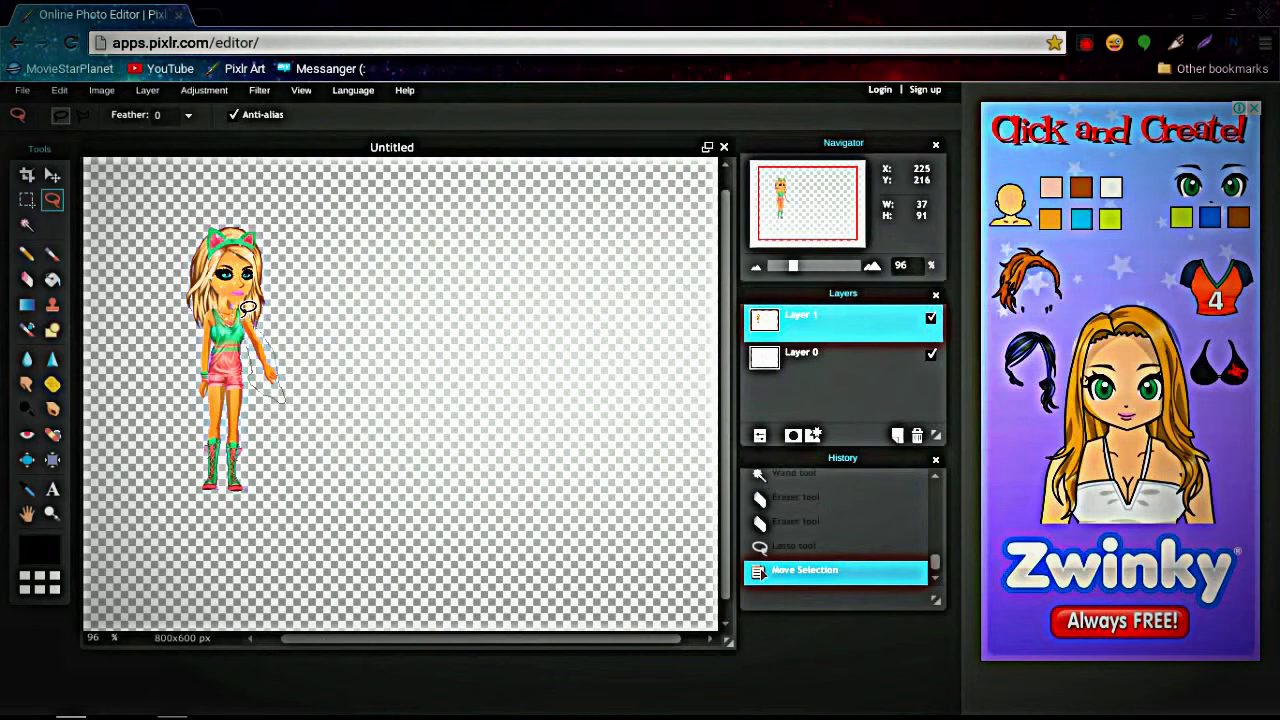
pyautogui.moveTo(252, 300); pyautogui.dragTo(252, 302)
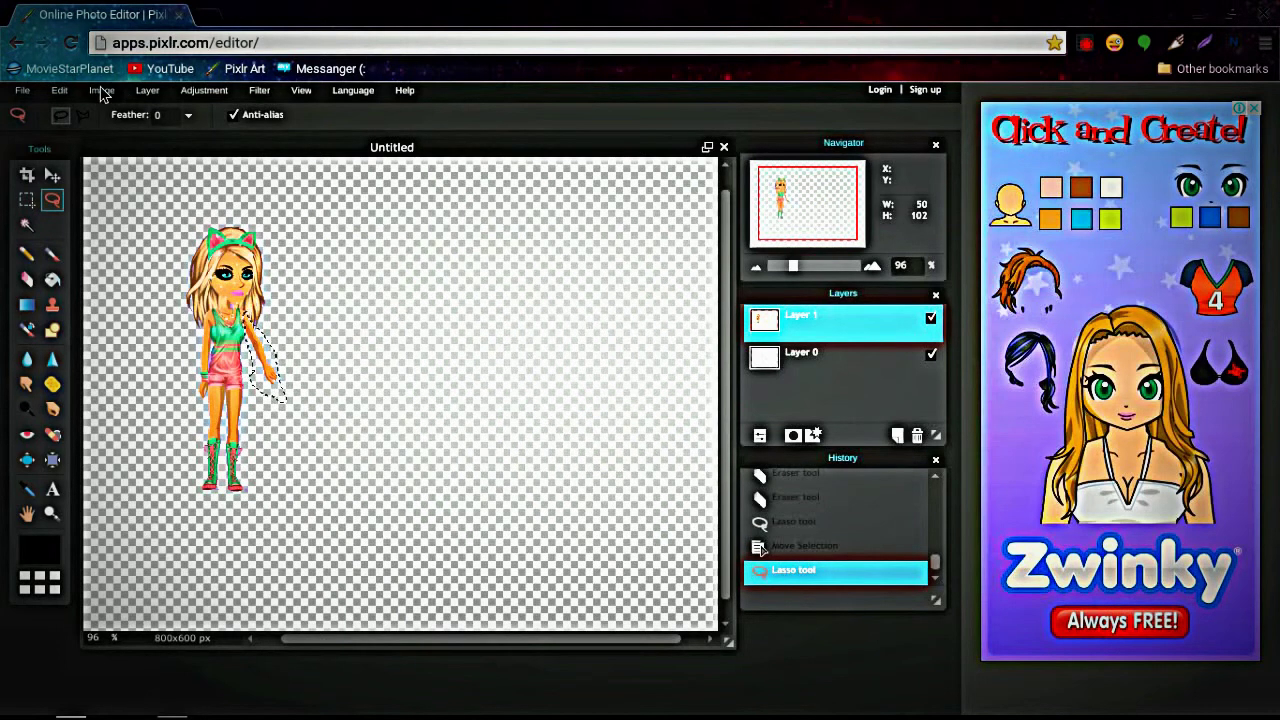
pyautogui.click(101, 90)
pyautogui.moveTo(61, 94)
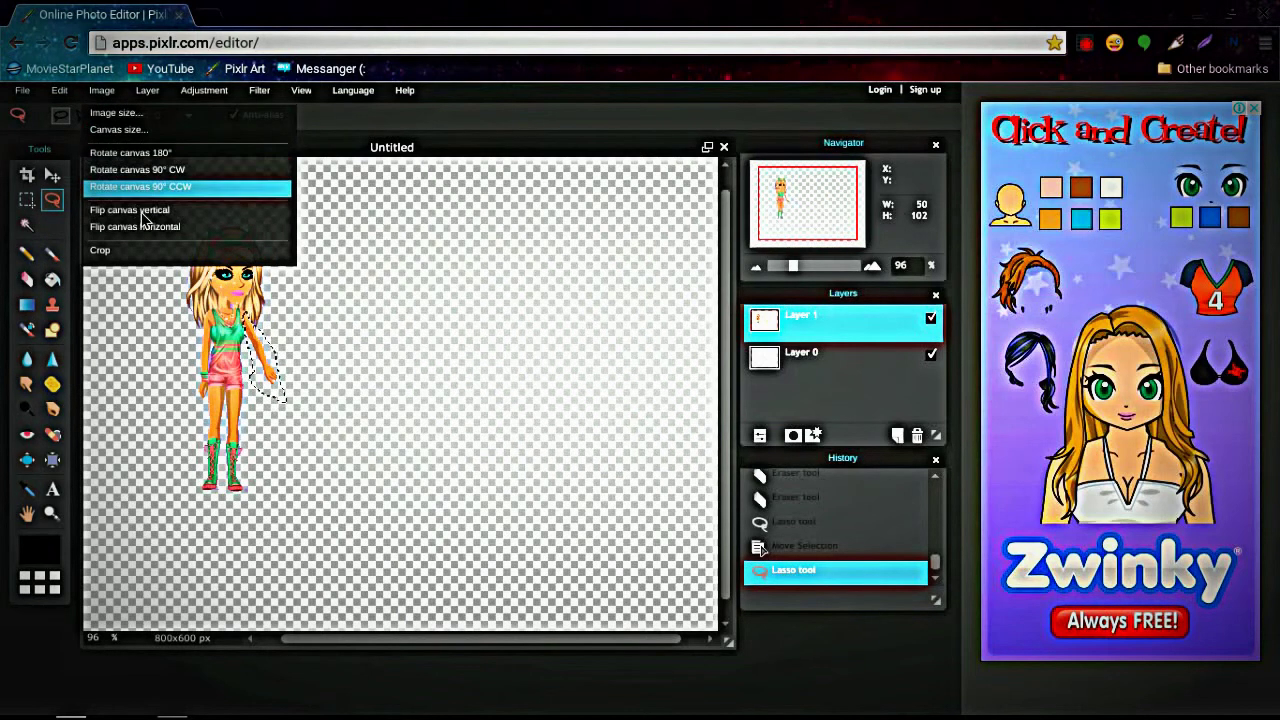
pyautogui.moveTo(147, 92)
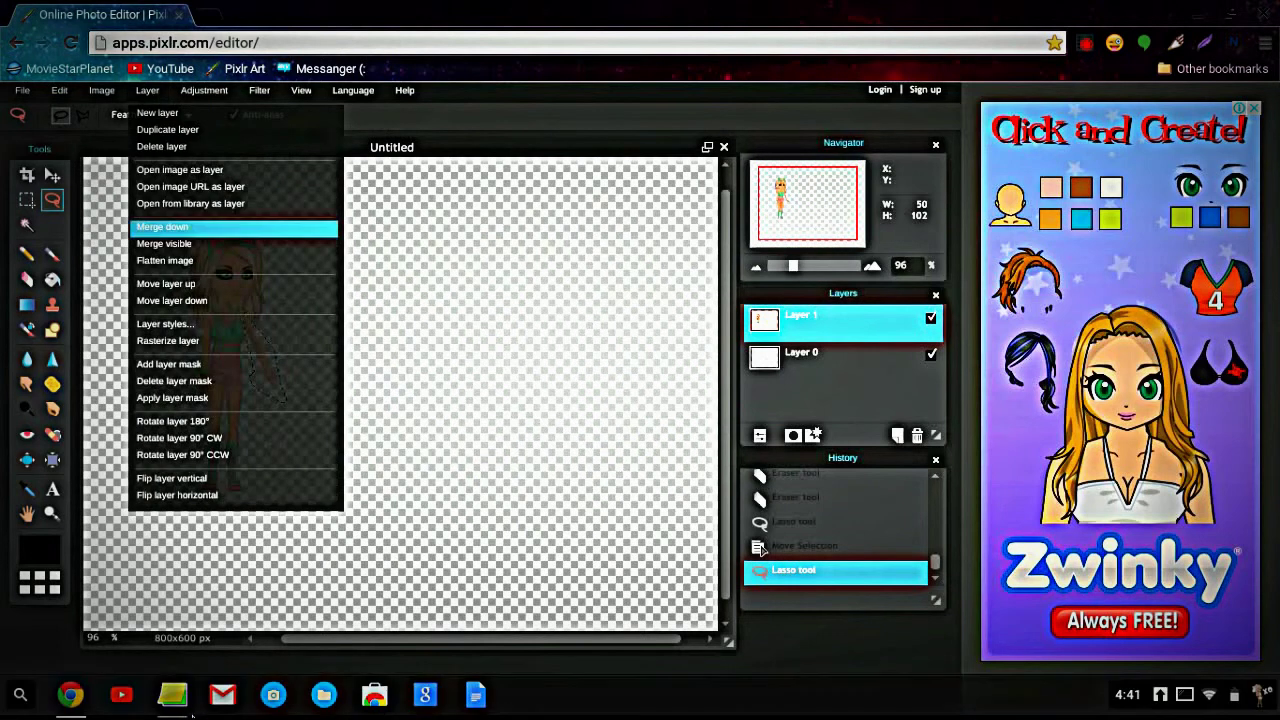
# Switch to the sticky note and replace its text with "i forgot where tht button is cx brb".
pyautogui.hotkey('alt', 'Tab')
pyautogui.moveTo(249, 242); pyautogui.dragTo(97, 107)
pyautogui.write('i forg')
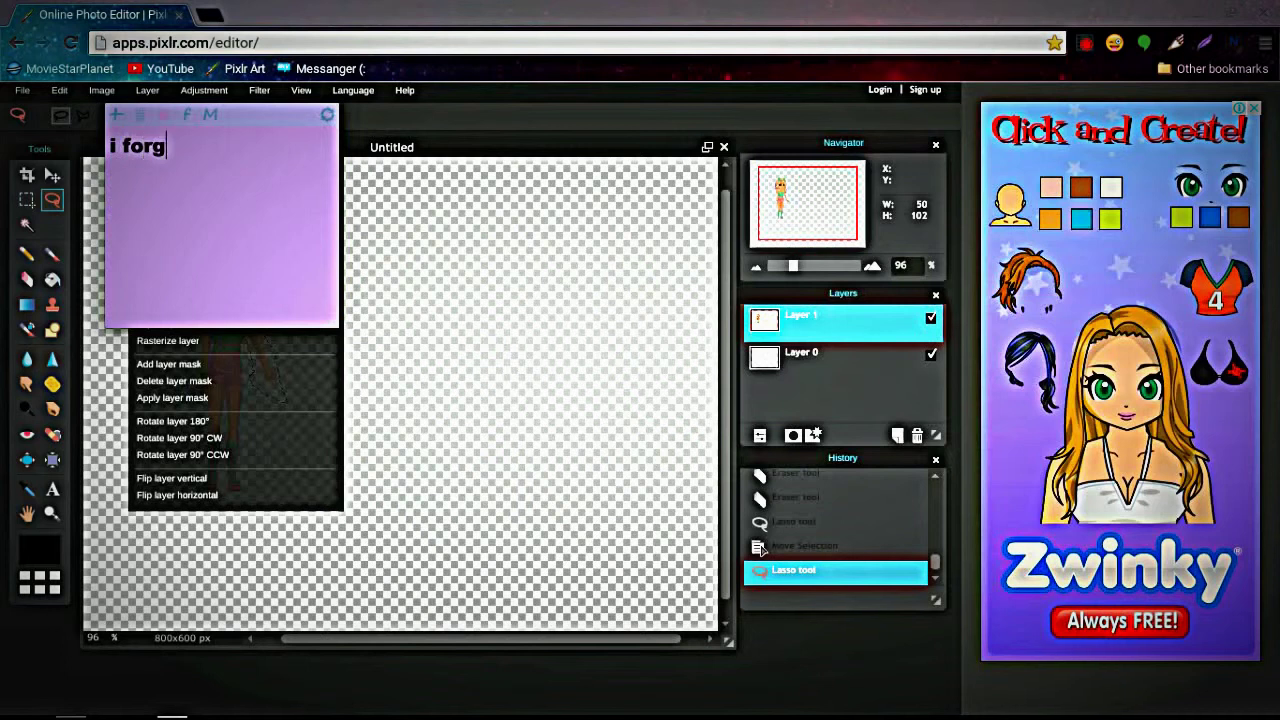
pyautogui.write('ot where tht button')
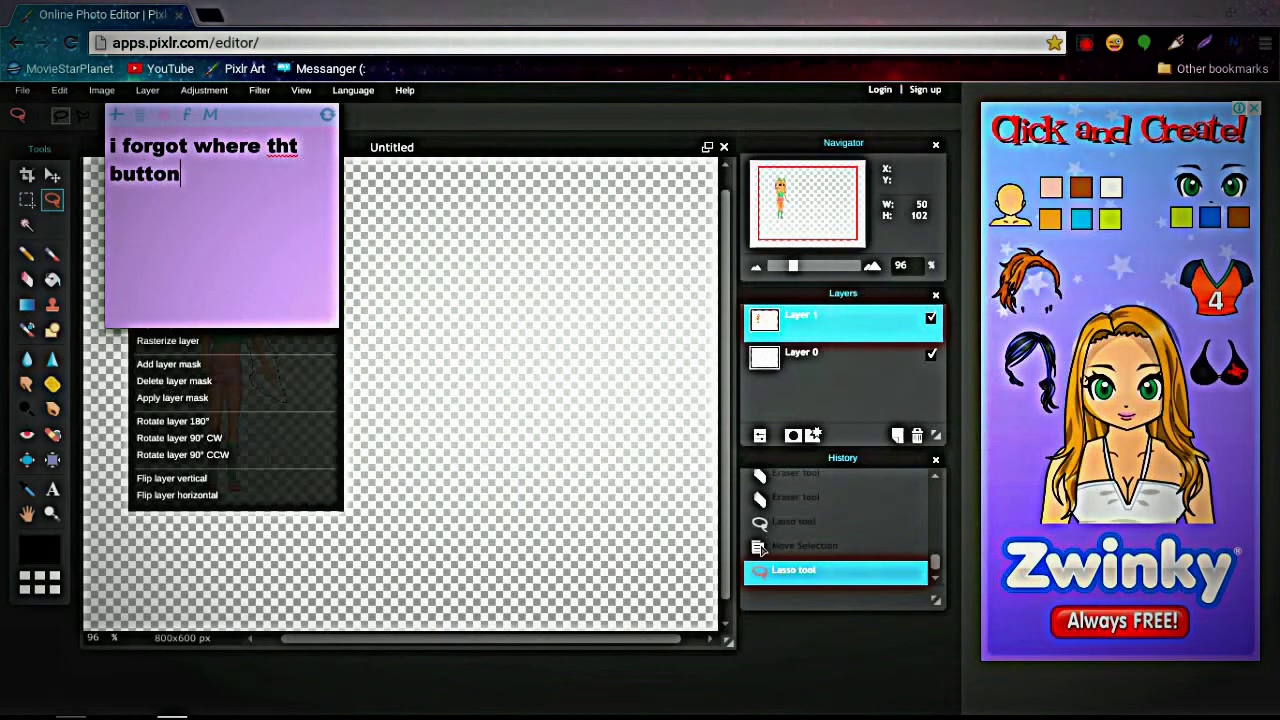
pyautogui.write(' is cx brb')
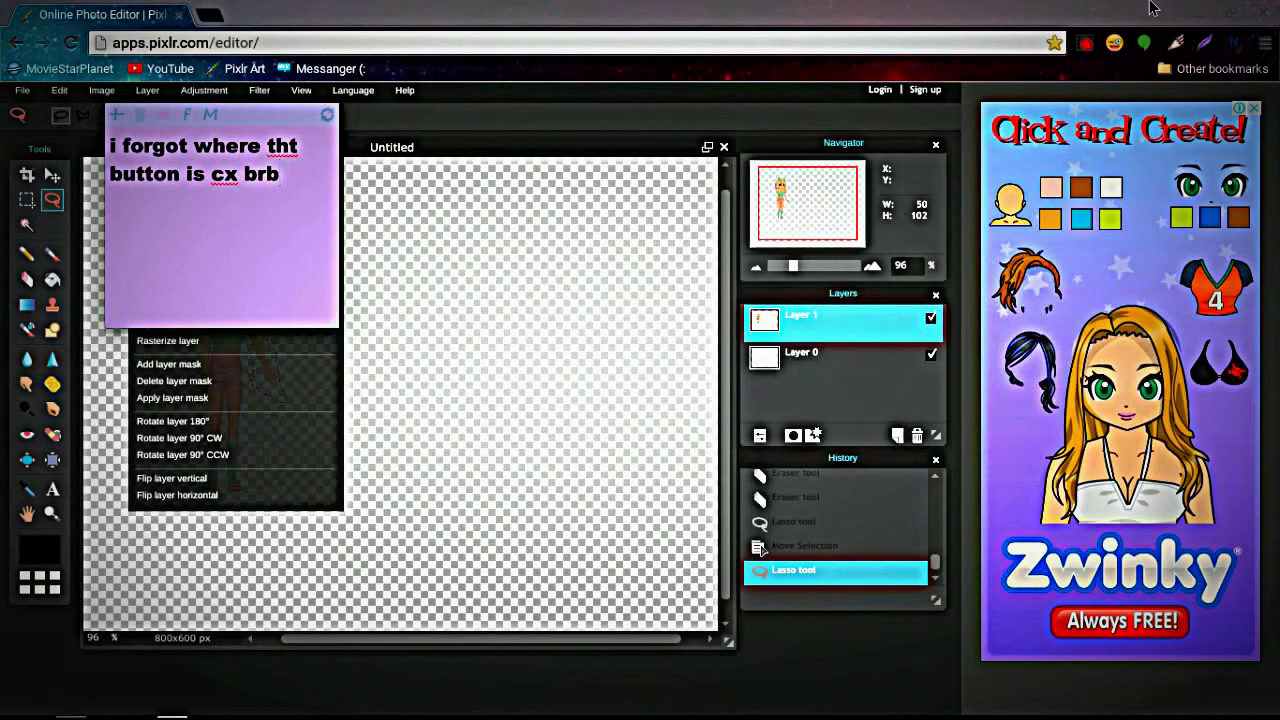
pyautogui.click(1088, 40)
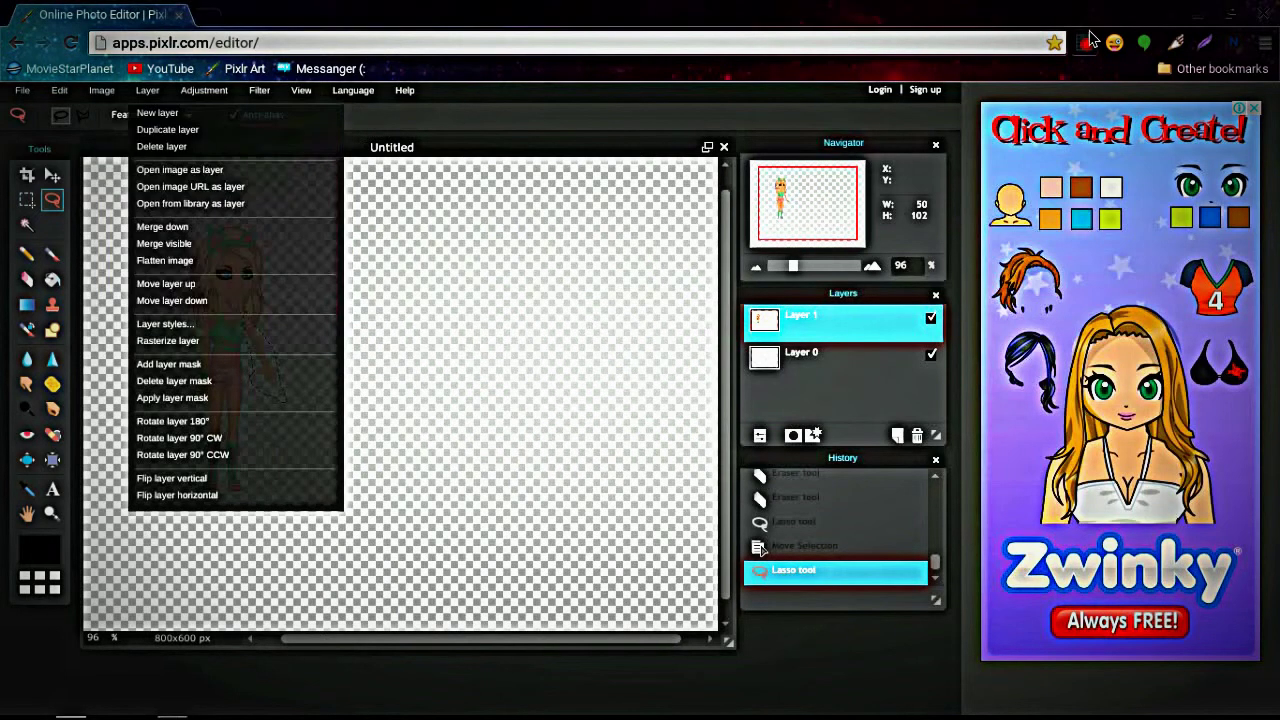
pyautogui.click(1088, 40)
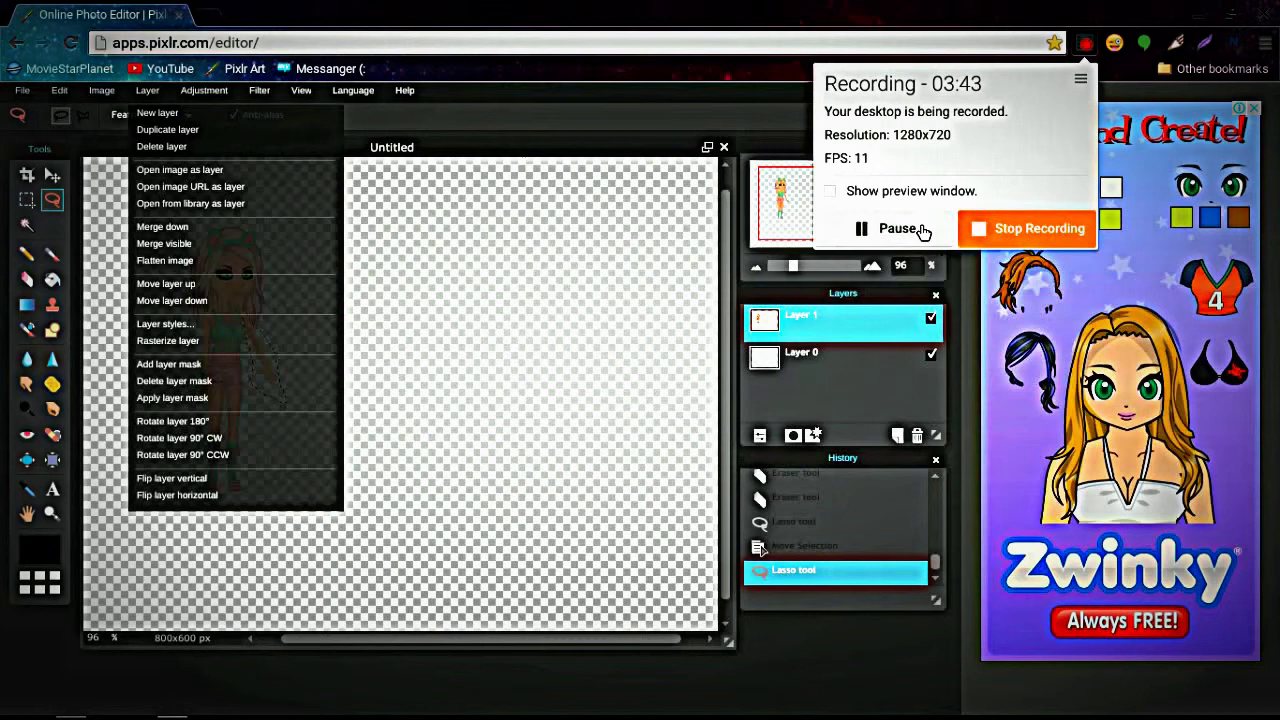
# Bring the sticky note back up and replace its text with "ok so i found out what to do xD".
pyautogui.click(173, 706)
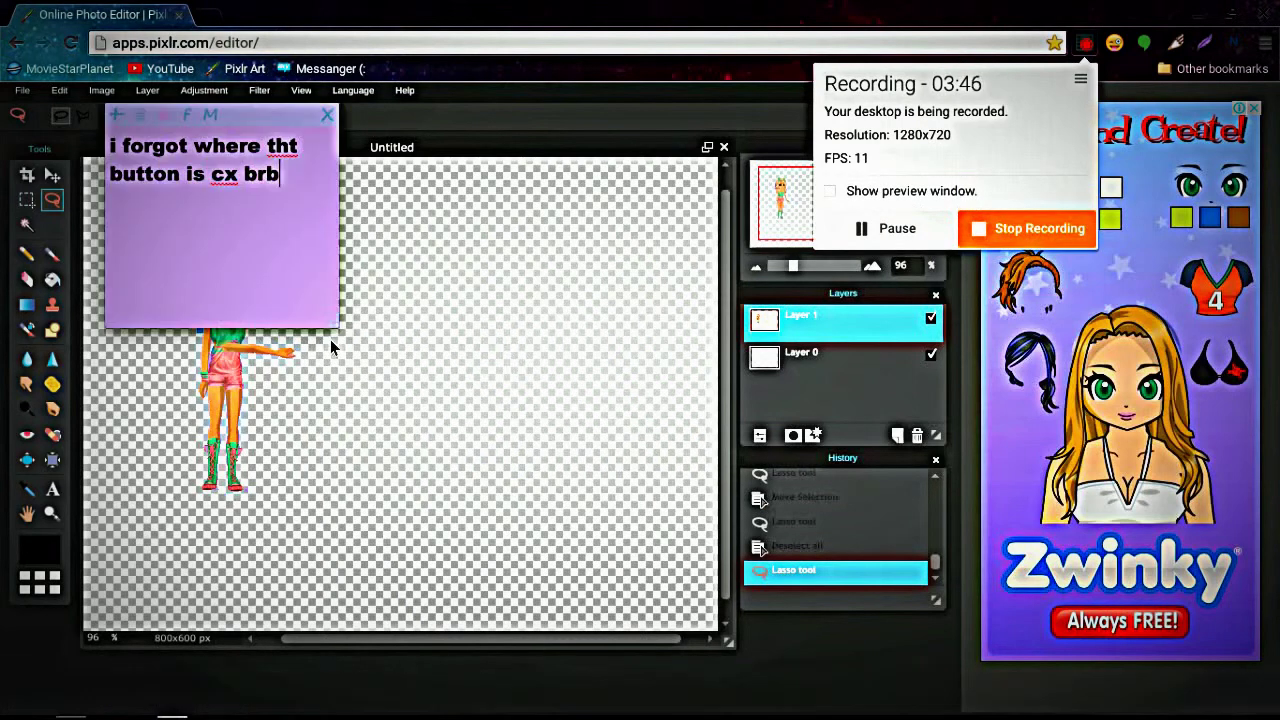
pyautogui.moveTo(288, 173); pyautogui.dragTo(83, 130)
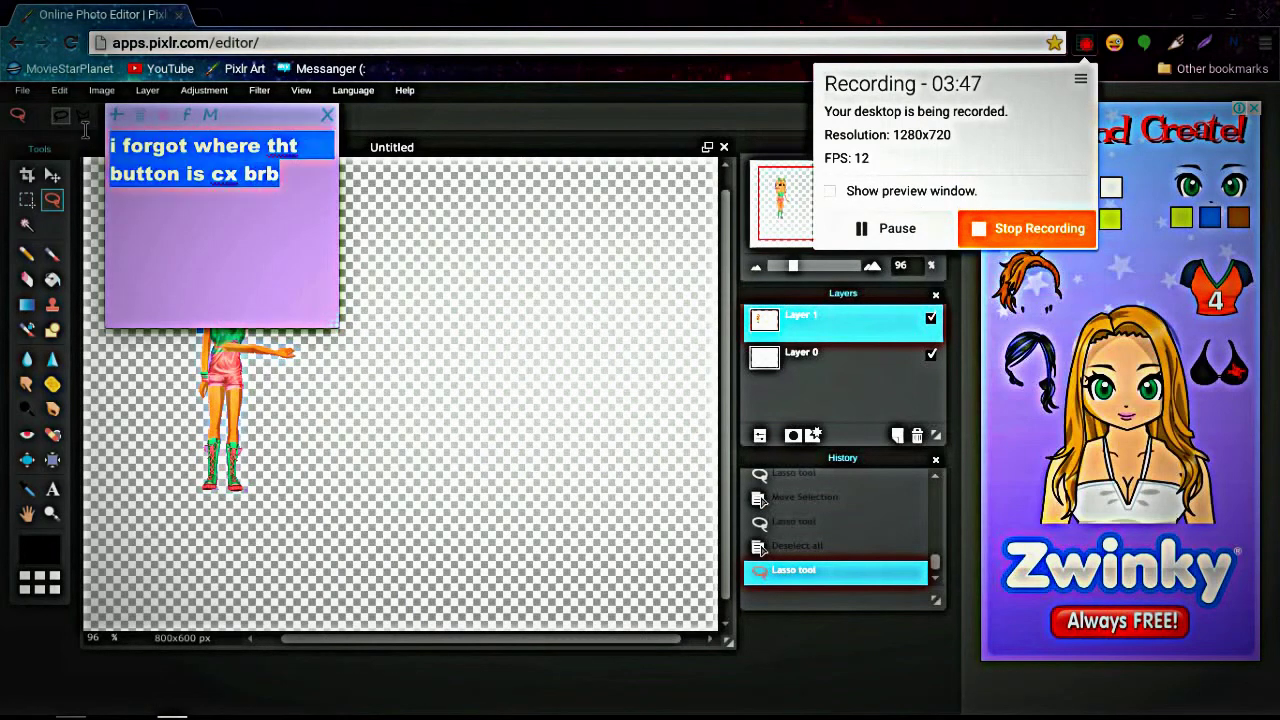
pyautogui.write('ok so i foun')
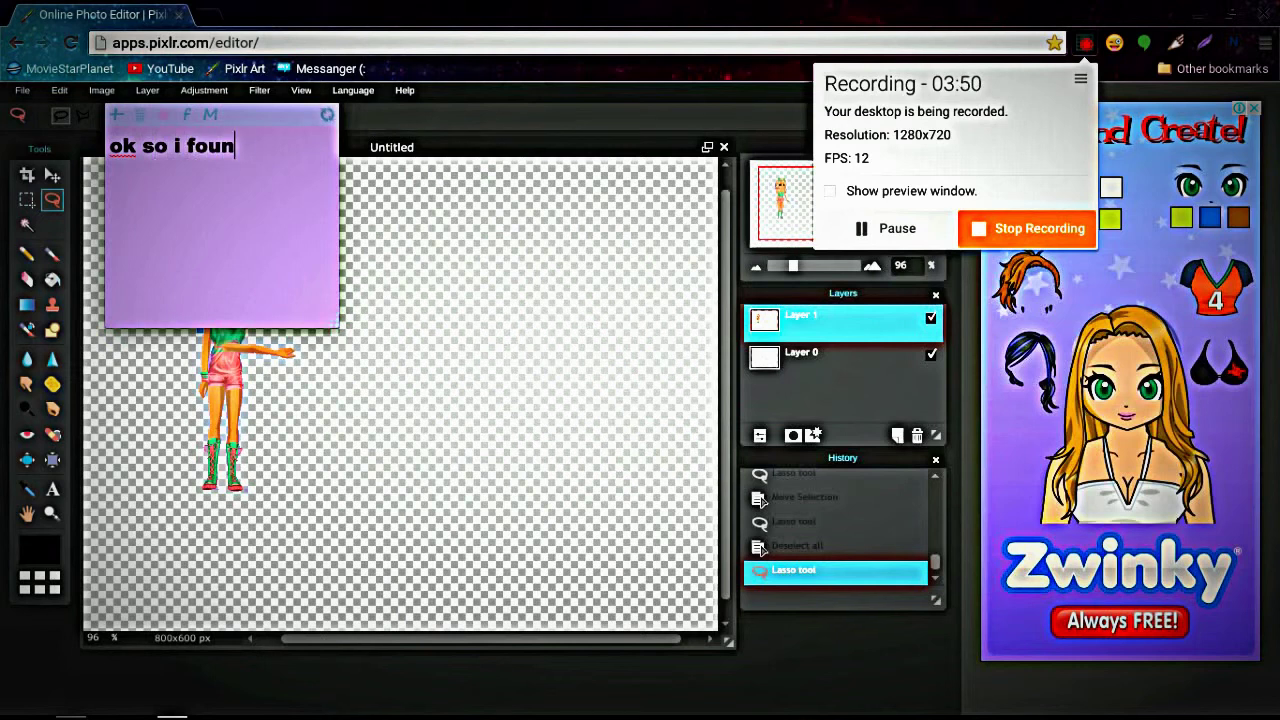
pyautogui.write('d out what to ')
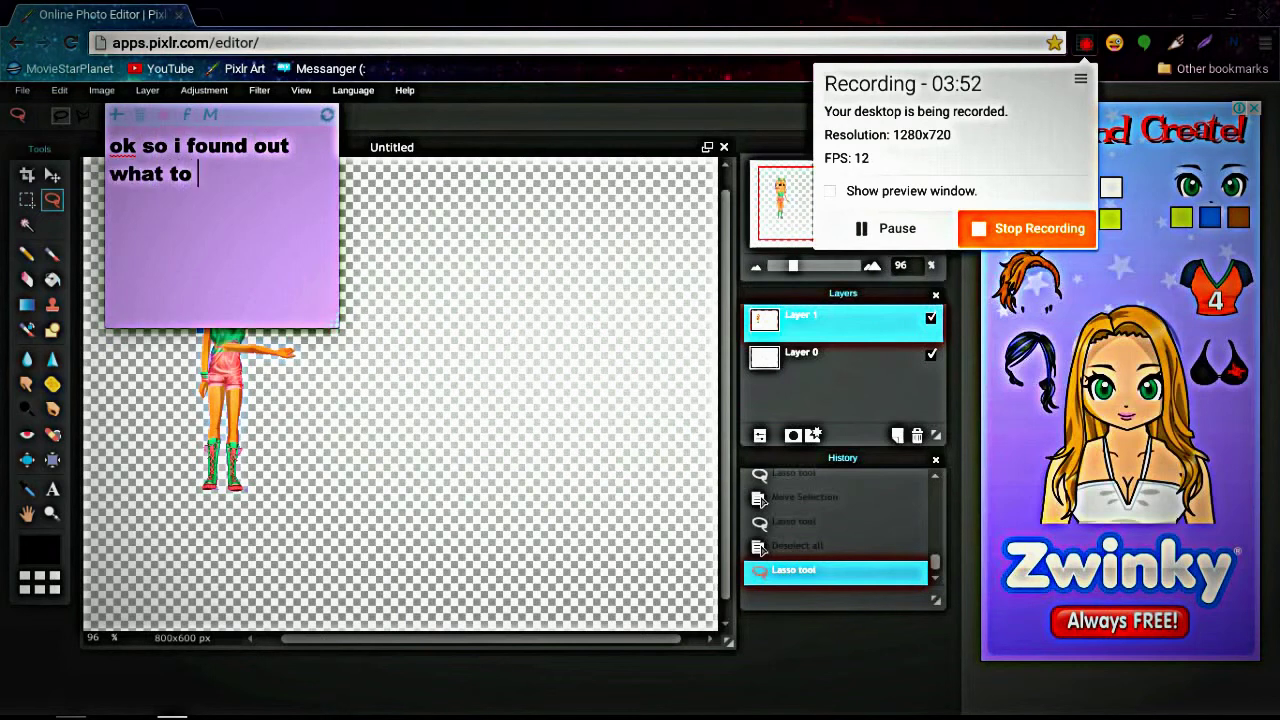
pyautogui.write('do xD')
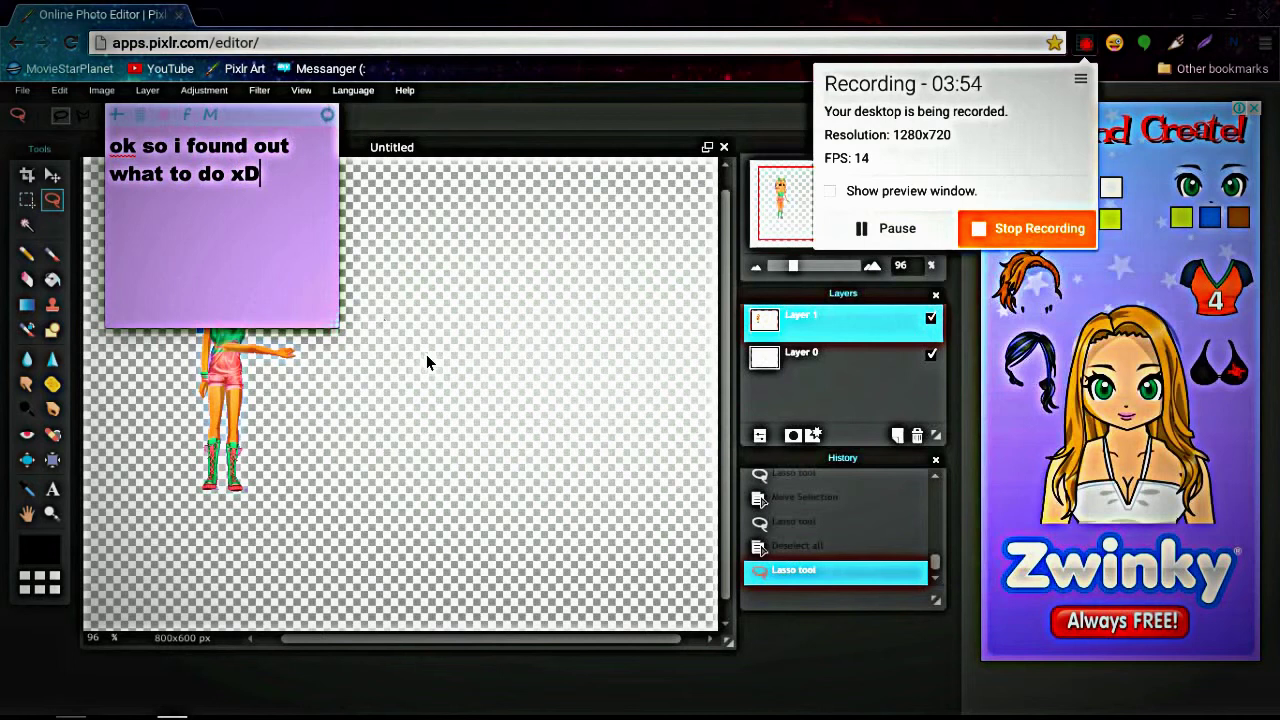
# Return to Pixlr, apply the pending free transform of the doll's arm, and nudge the doll slightly downward with the Move tool.
pyautogui.click(426, 354)
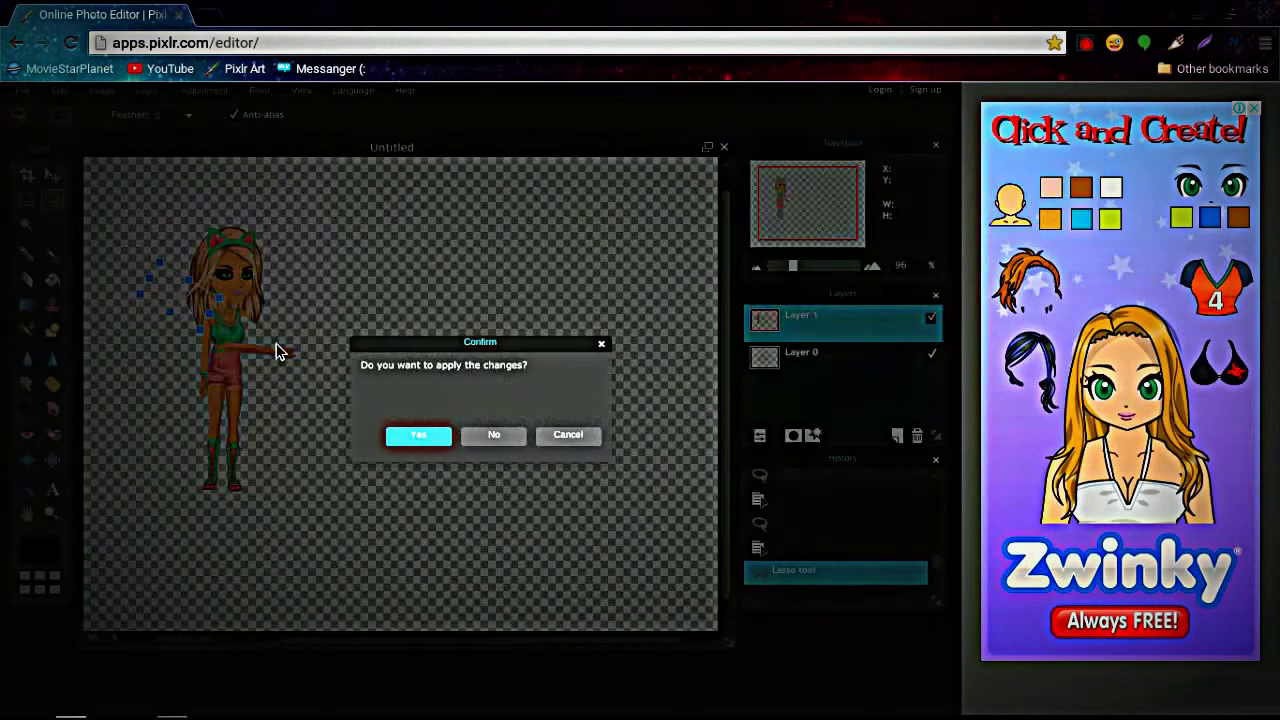
pyautogui.click(419, 436)
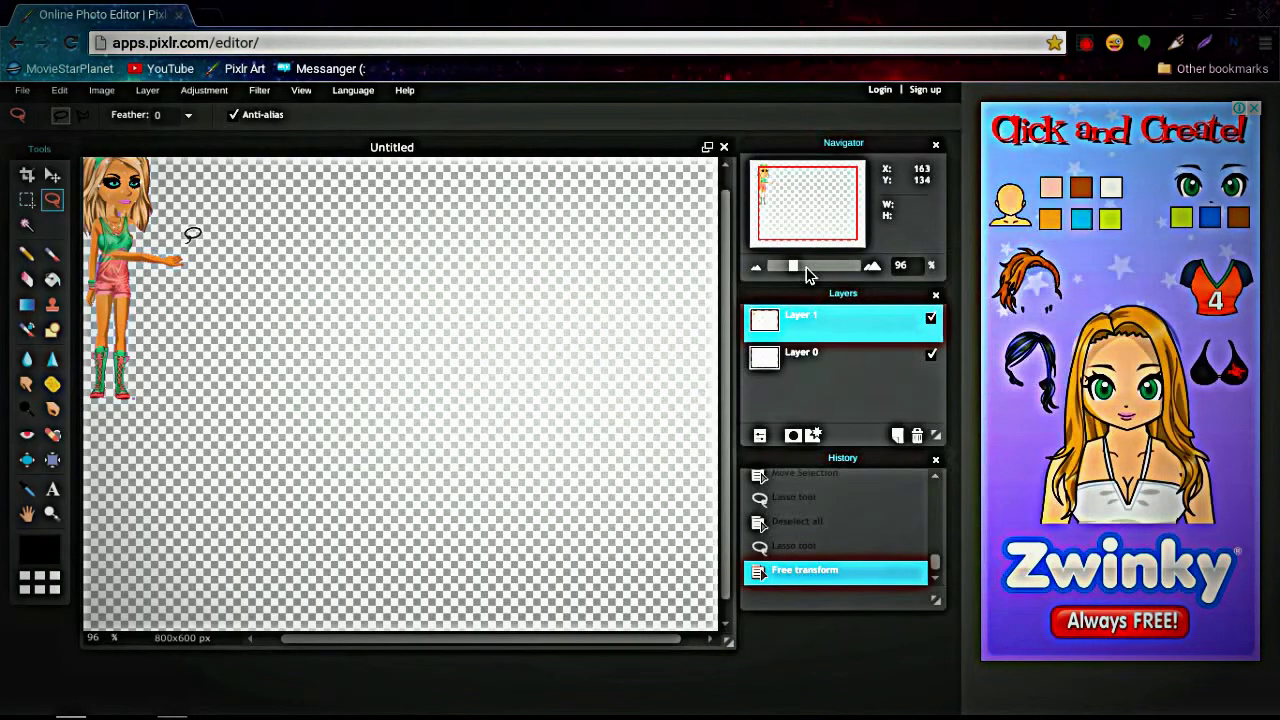
pyautogui.scroll(1, 767, 193)
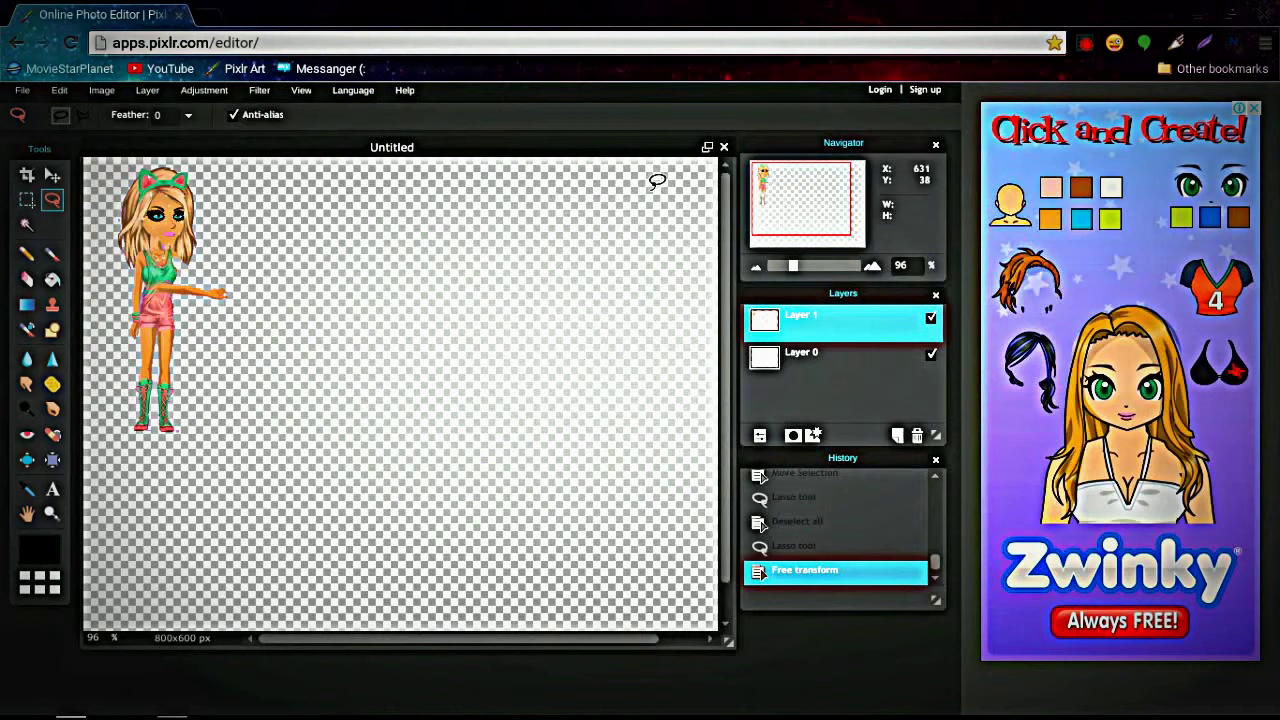
pyautogui.click(52, 176)
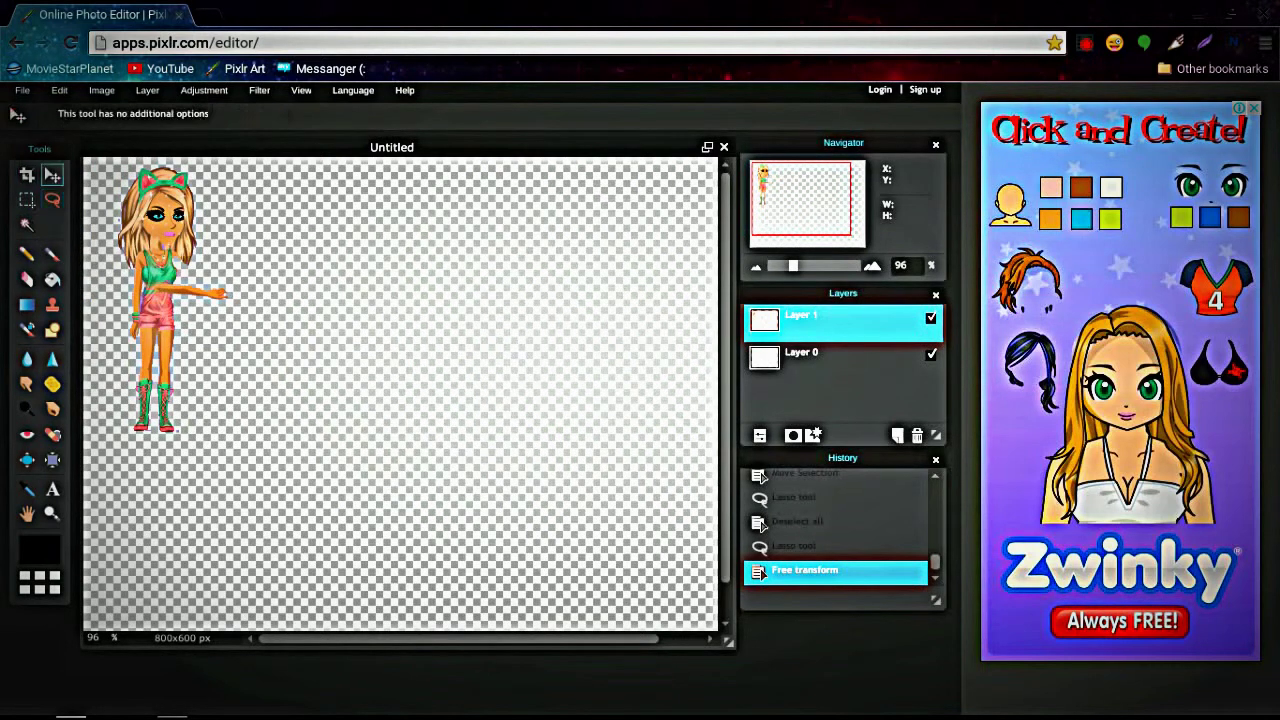
pyautogui.moveTo(188, 297); pyautogui.dragTo(190, 294)
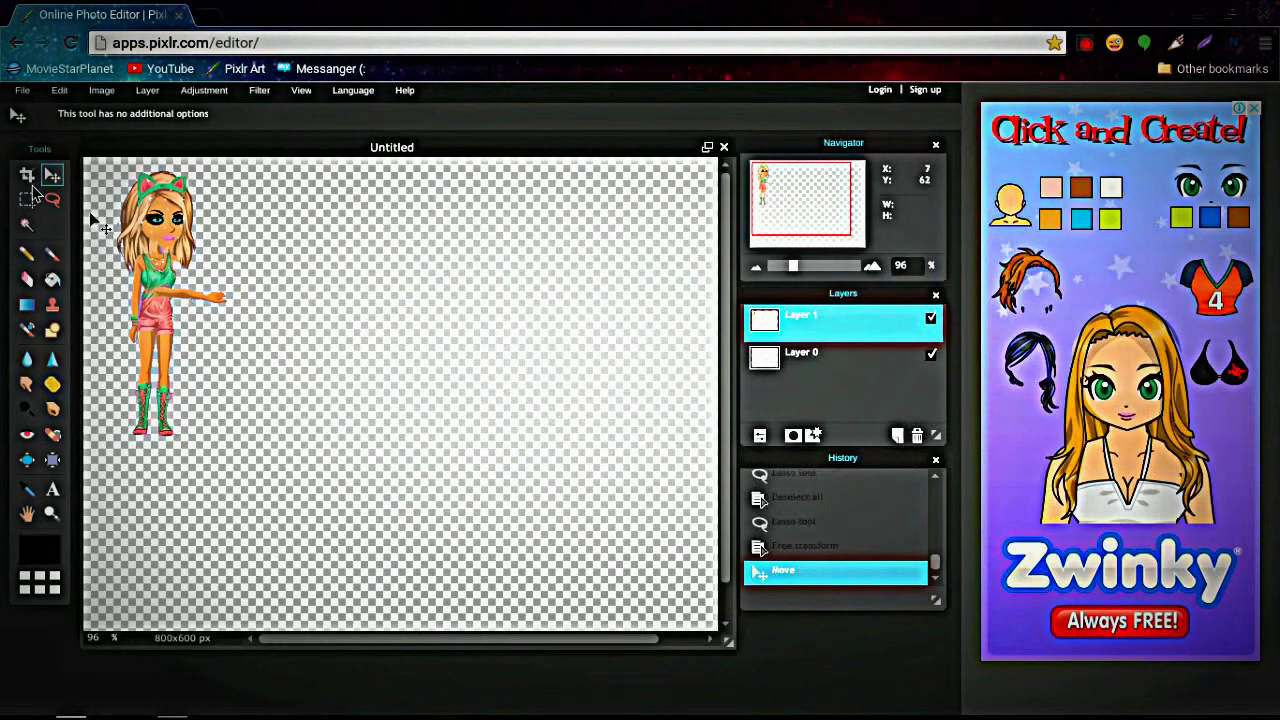
# Undo the doll's move and the free transform of its arm.
pyautogui.click(52, 200)
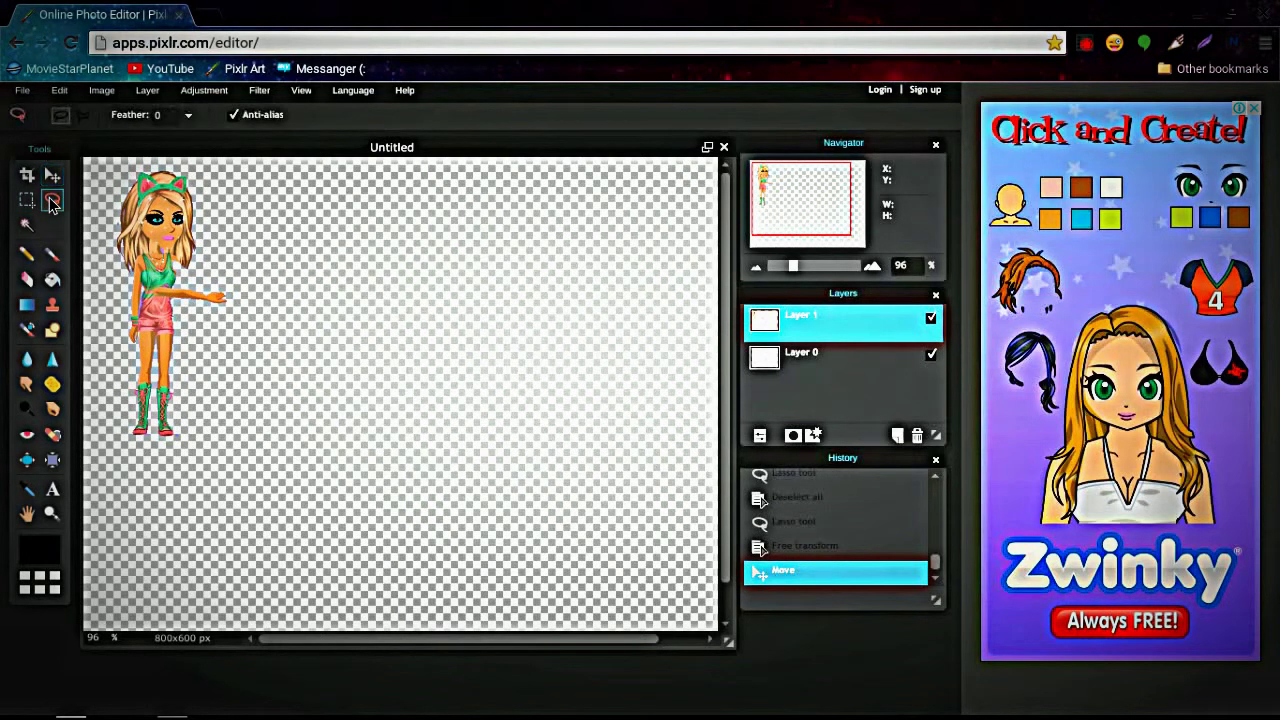
pyautogui.click(60, 91)
pyautogui.click(66, 112)
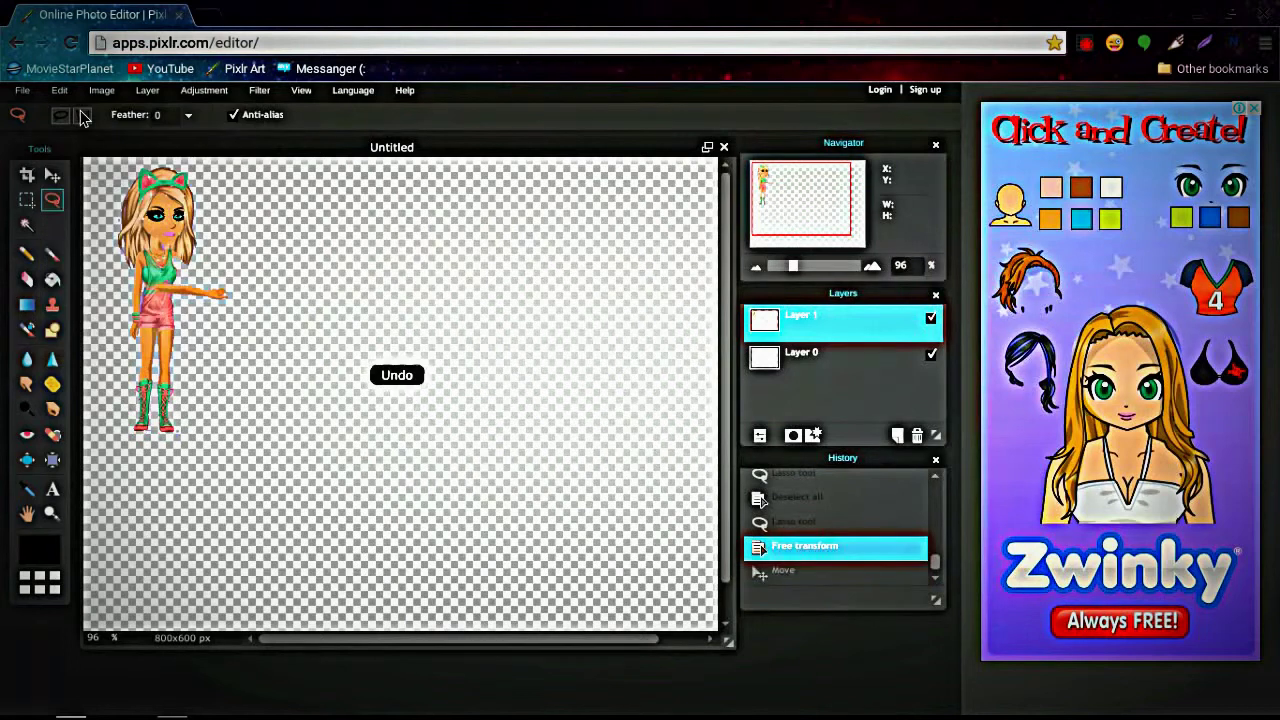
pyautogui.click(61, 91)
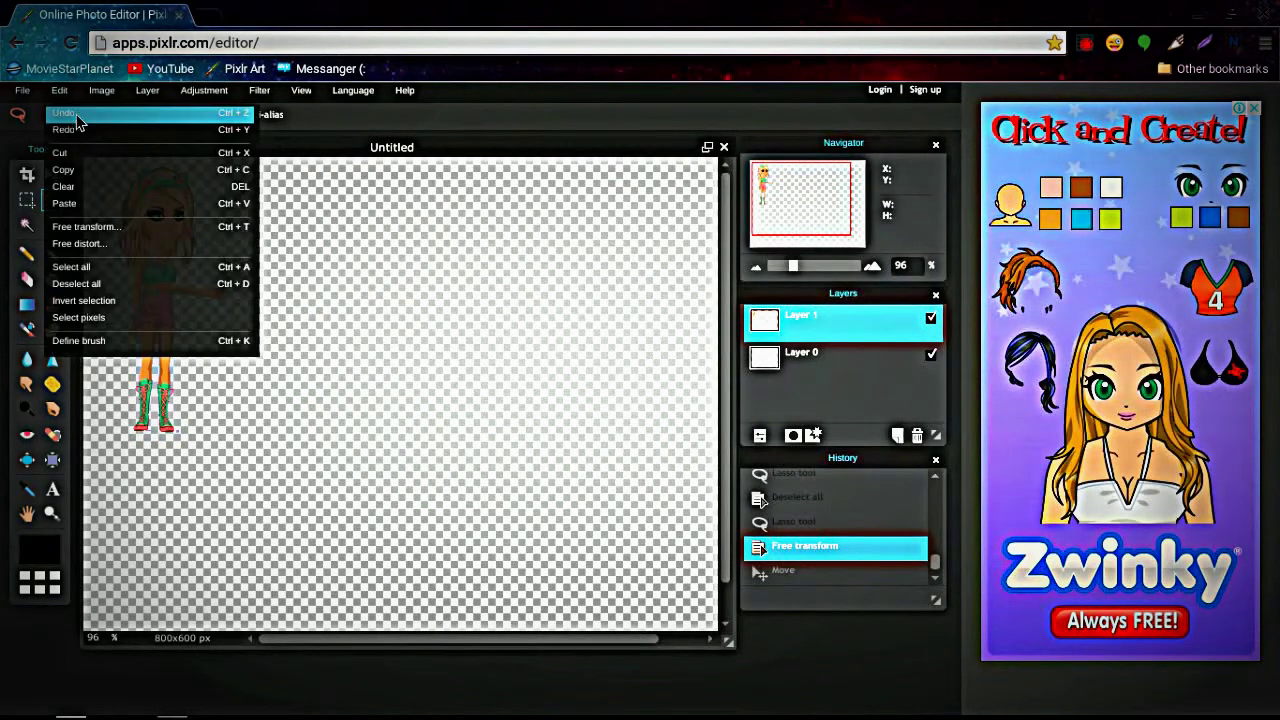
pyautogui.click(76, 114)
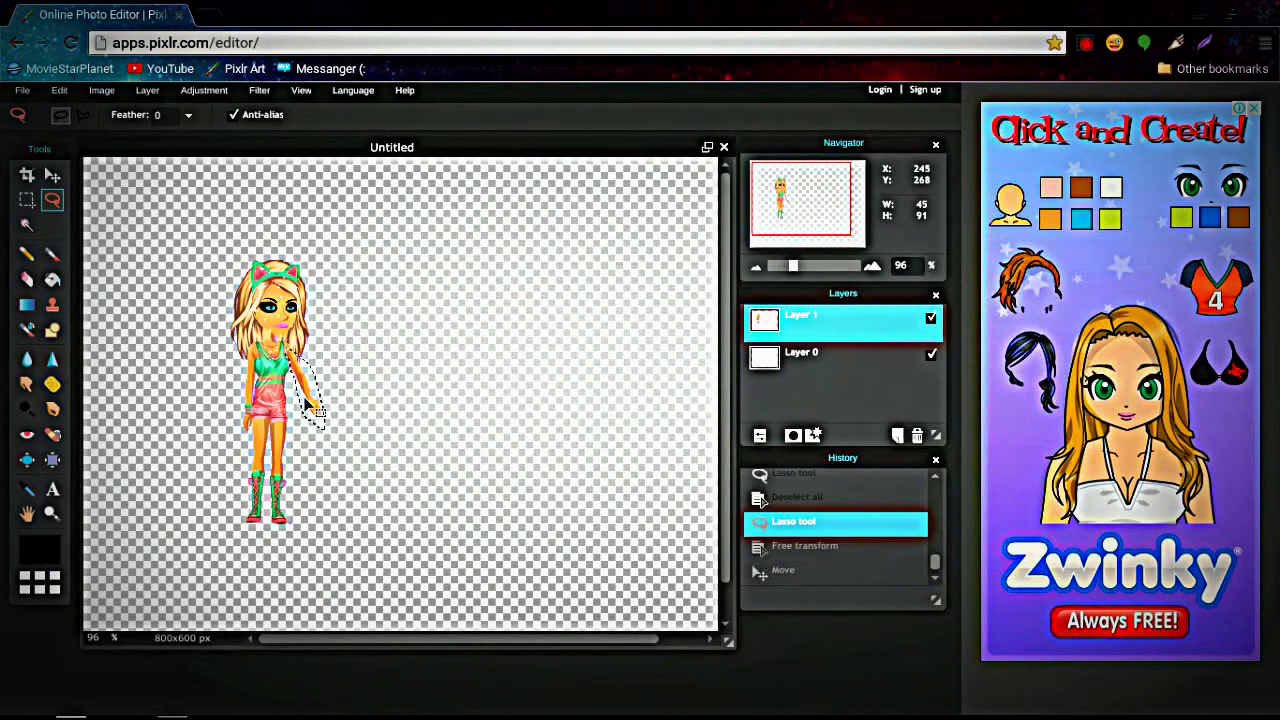
pyautogui.click(52, 175)
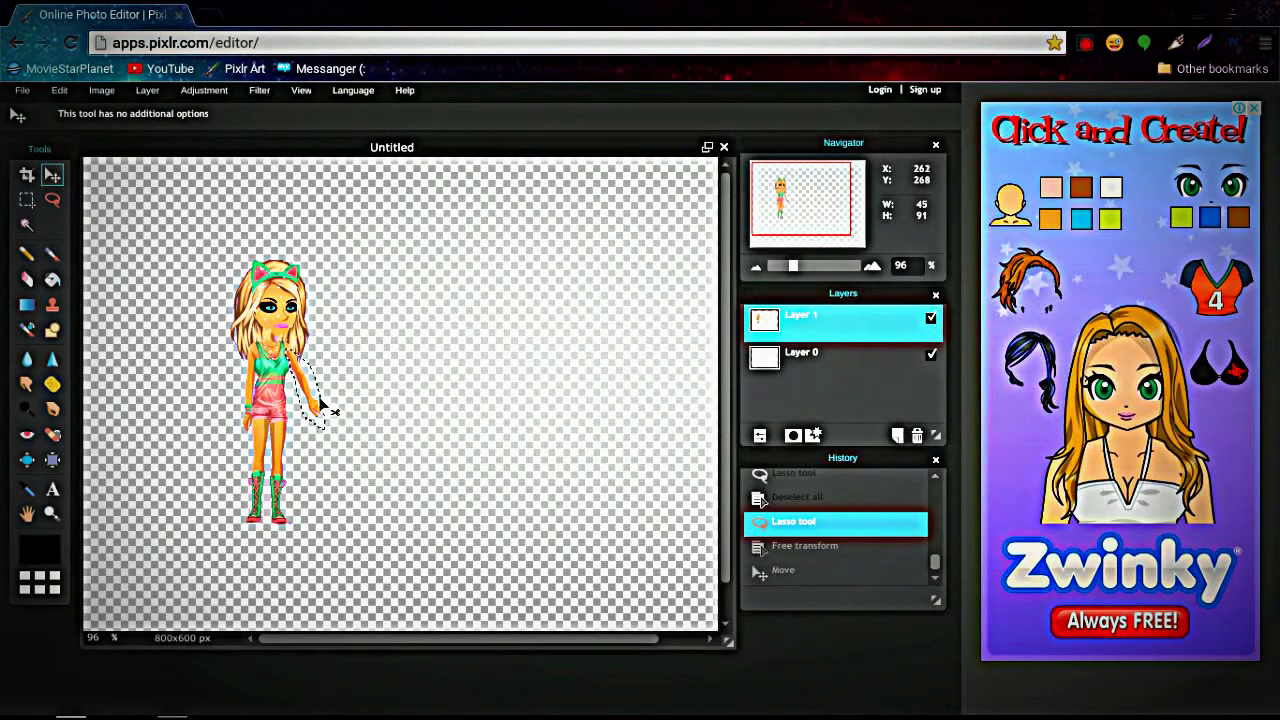
pyautogui.rightClick(314, 402)
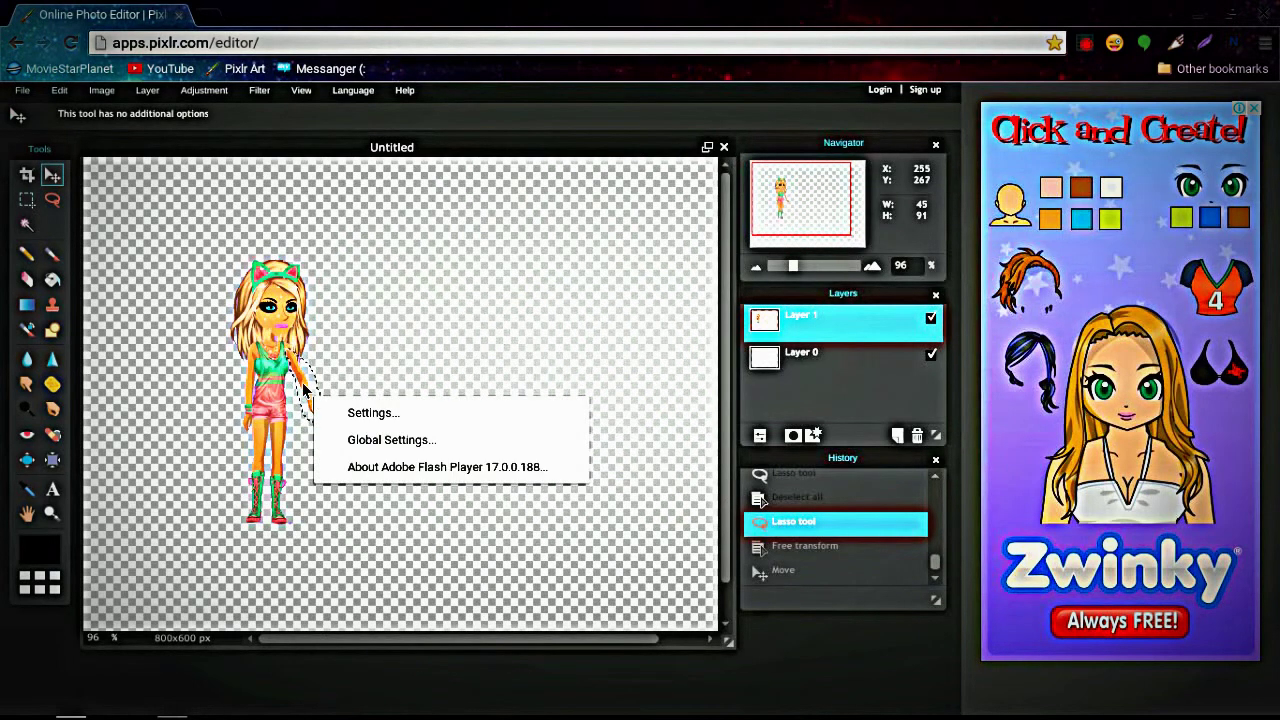
pyautogui.click(306, 390)
pyautogui.rightClick(304, 386)
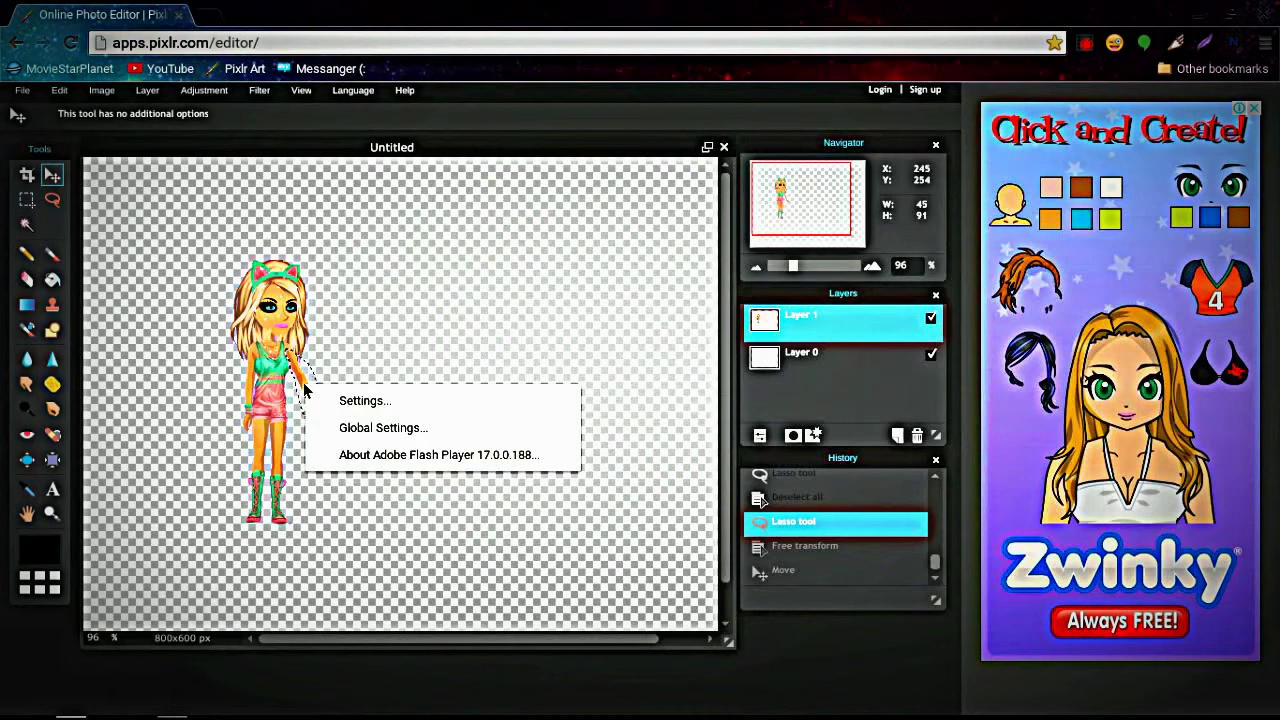
pyautogui.click(53, 200)
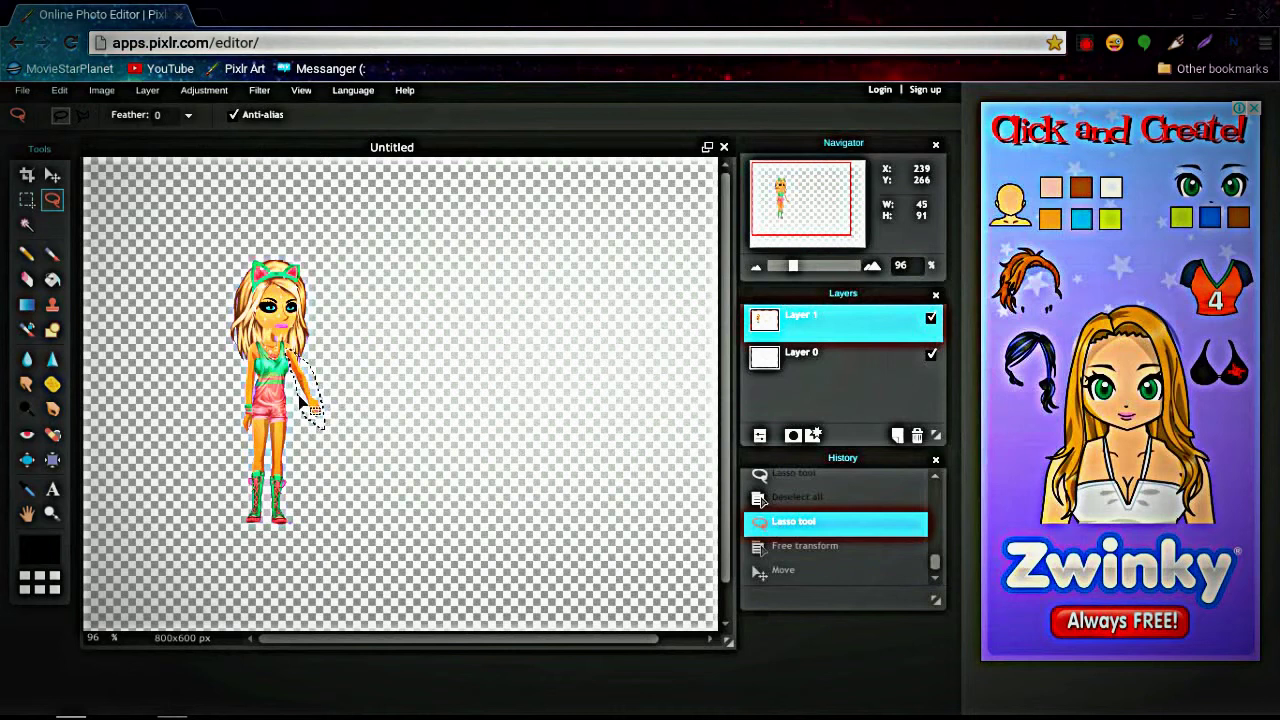
# Free transform the lassoed arm, rotating and repositioning it so it stretches outward from the doll's shoulder, and apply the changes.
pyautogui.rightClick(301, 399)
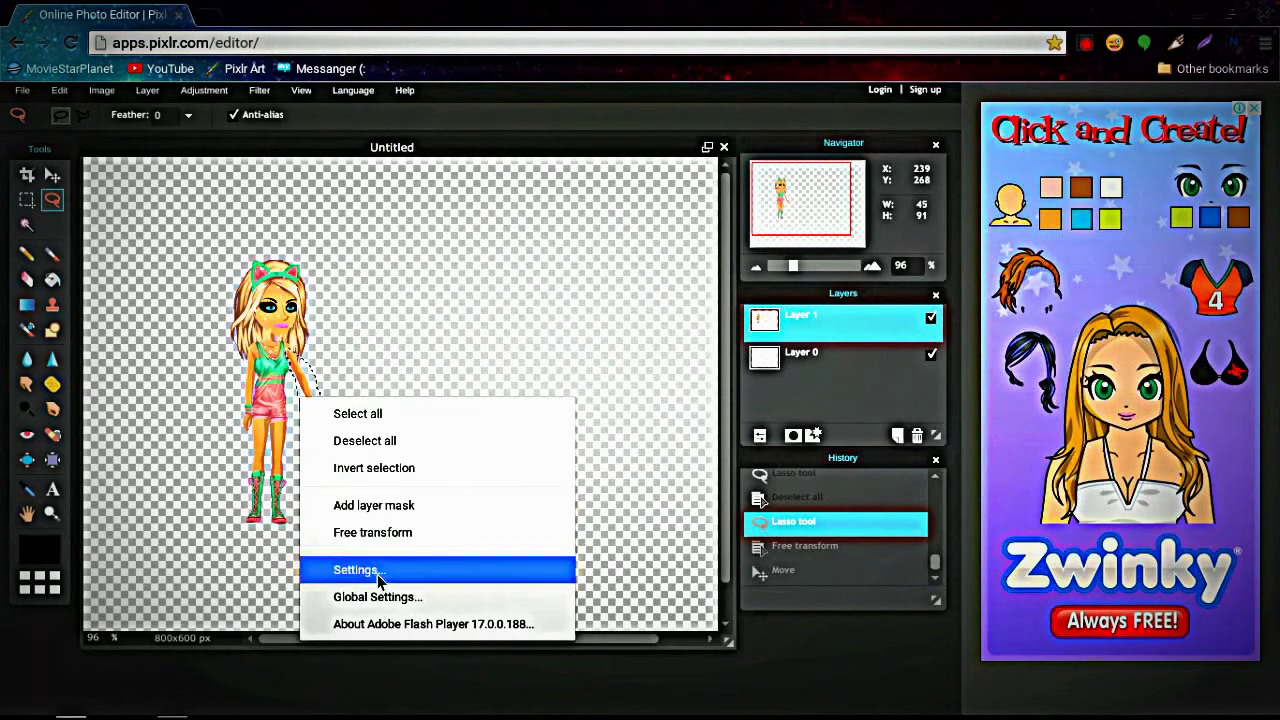
pyautogui.click(372, 532)
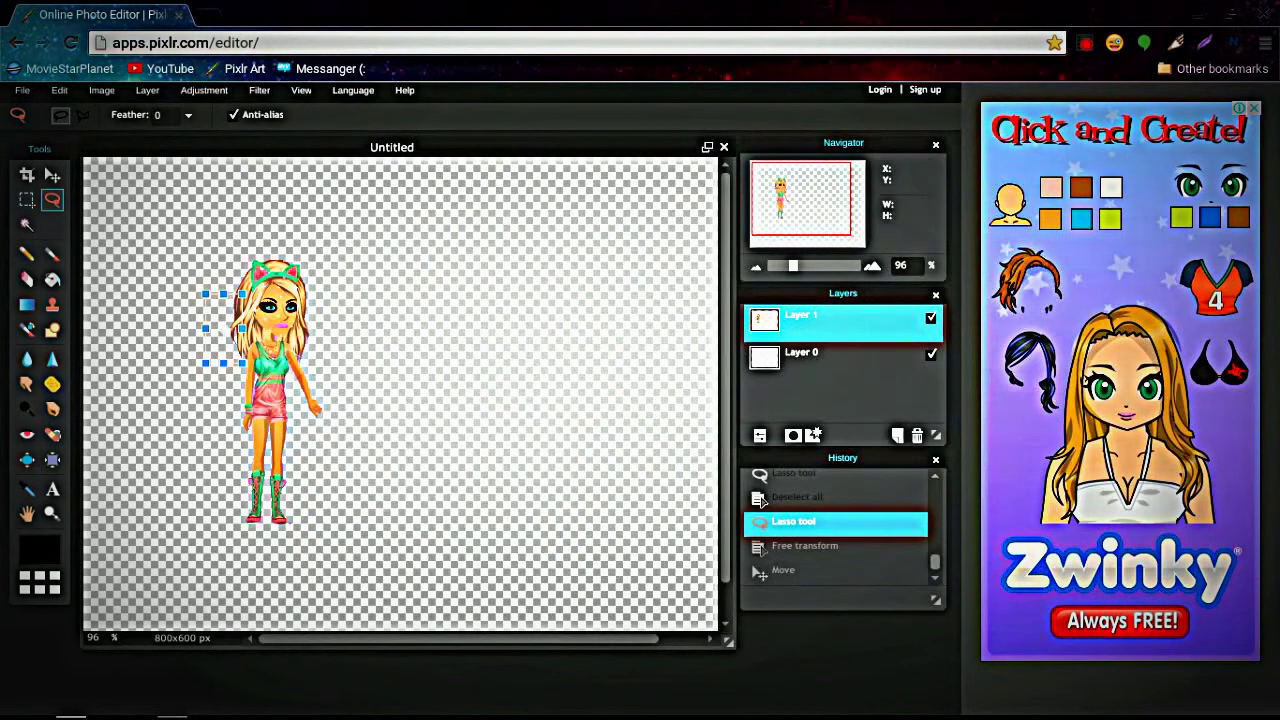
pyautogui.moveTo(199, 307); pyautogui.dragTo(192, 340)
pyautogui.click(294, 384)
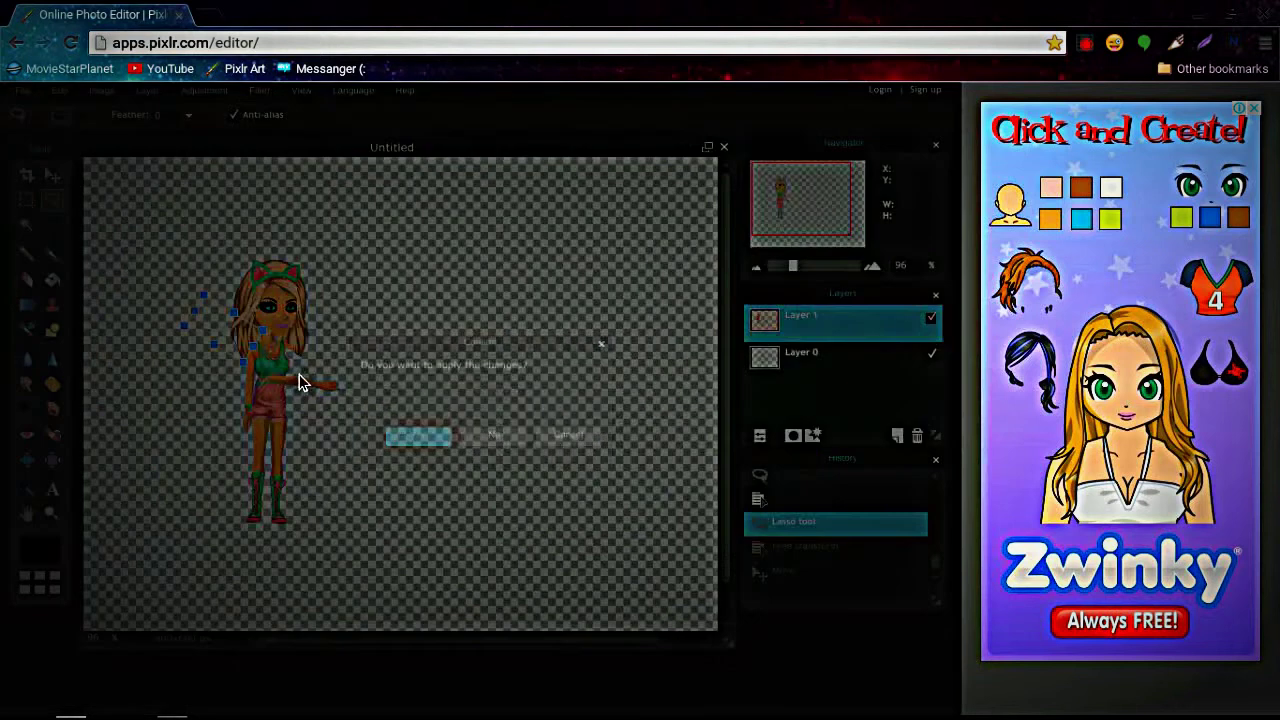
pyautogui.click(577, 430)
pyautogui.click(307, 383)
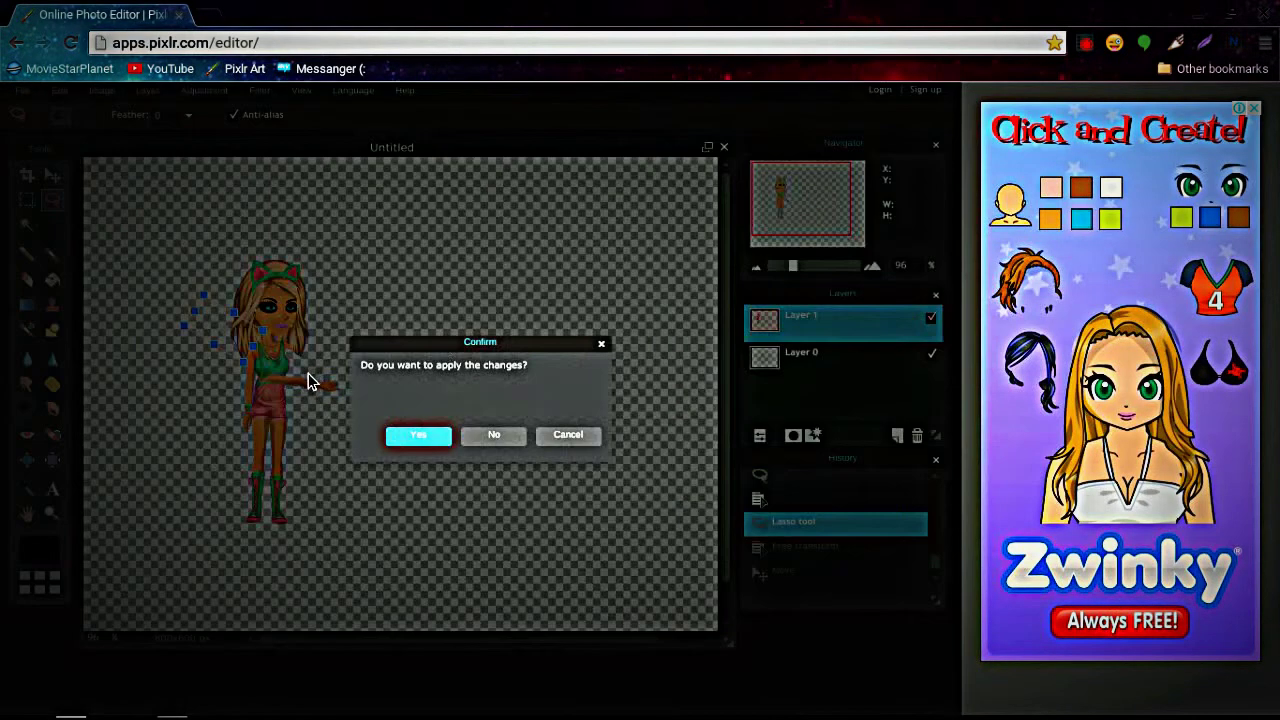
pyautogui.click(600, 345)
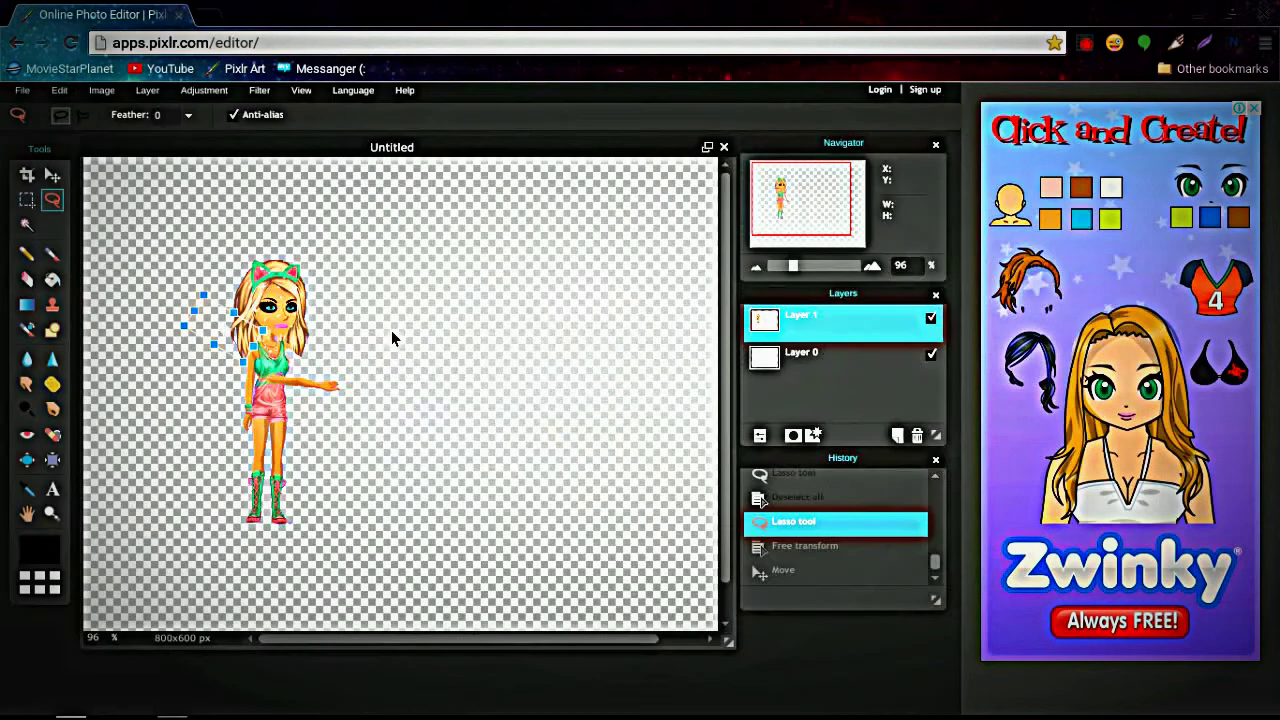
pyautogui.moveTo(256, 336)
pyautogui.mouseDown()
pyautogui.moveTo(276, 318)
pyautogui.moveTo(264, 302)
pyautogui.mouseUp()
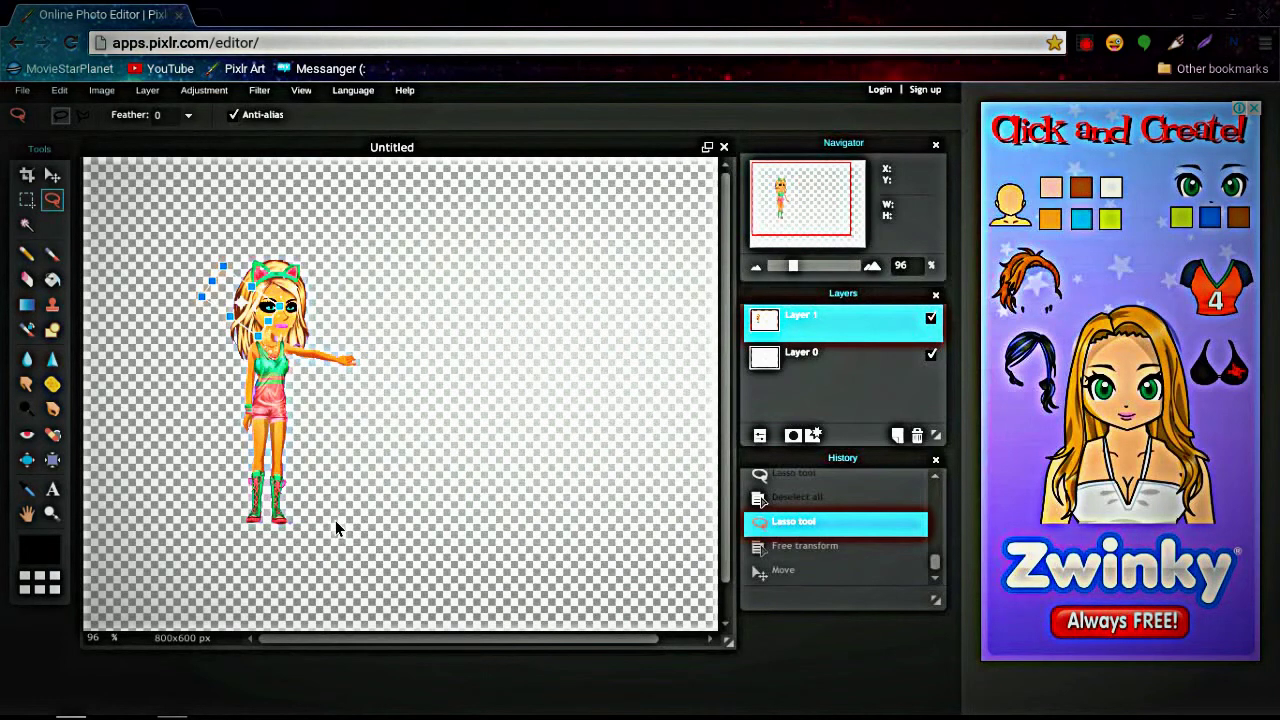
pyautogui.click(139, 165)
pyautogui.click(419, 435)
# Switch to the sticky note and replace its text with "that might look wierd but just wait".
pyautogui.click(170, 700)
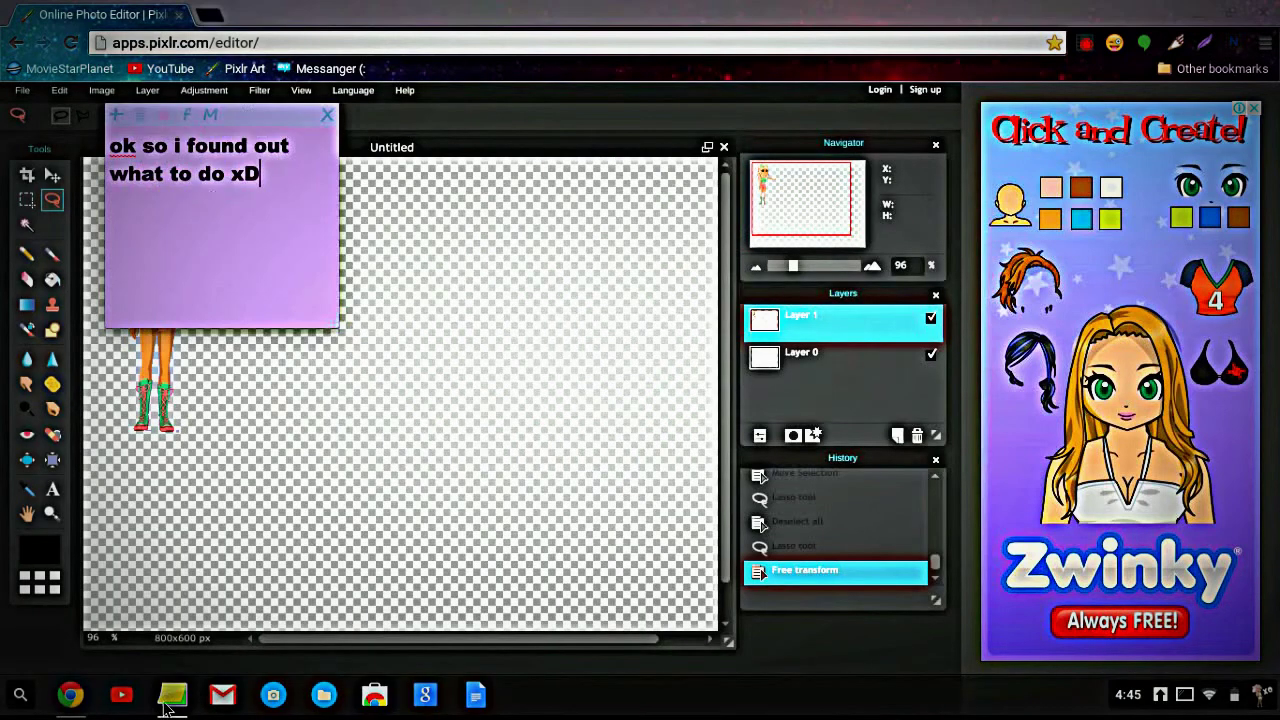
pyautogui.moveTo(289, 183); pyautogui.dragTo(87, 119)
pyautogui.press('BackSpace')
pyautogui.write('that might loo')
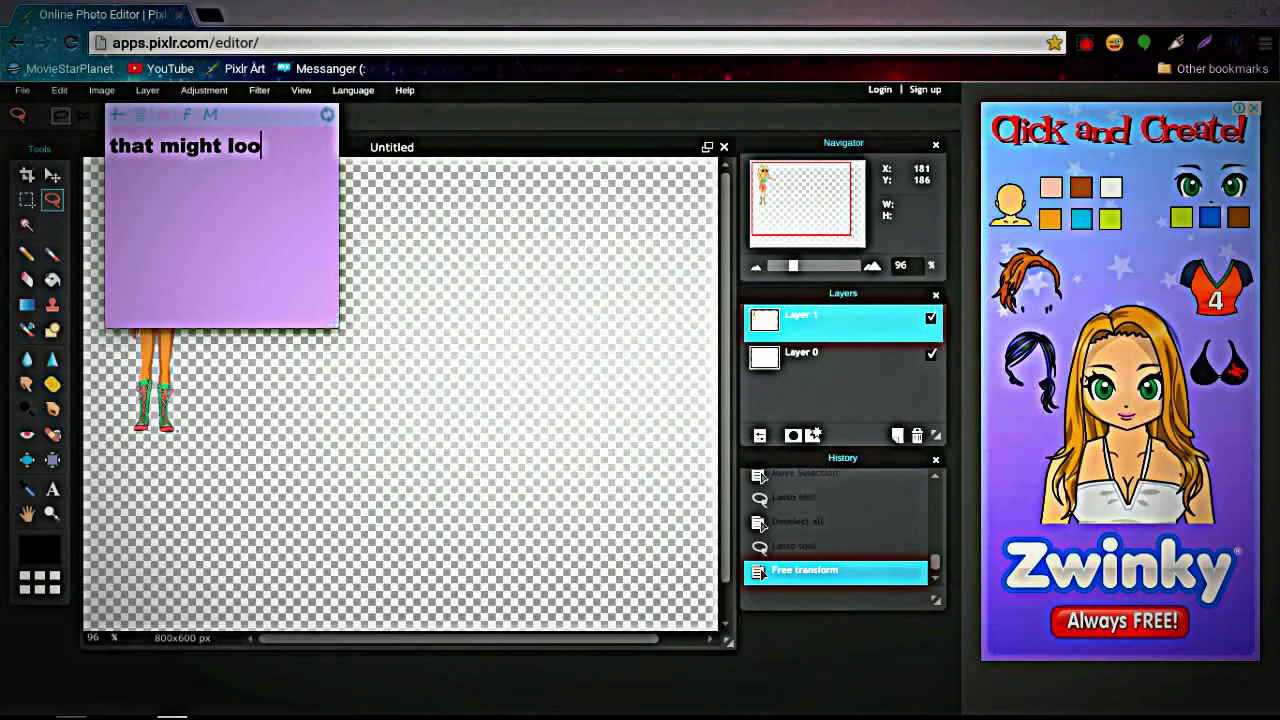
pyautogui.write('k wierd but')
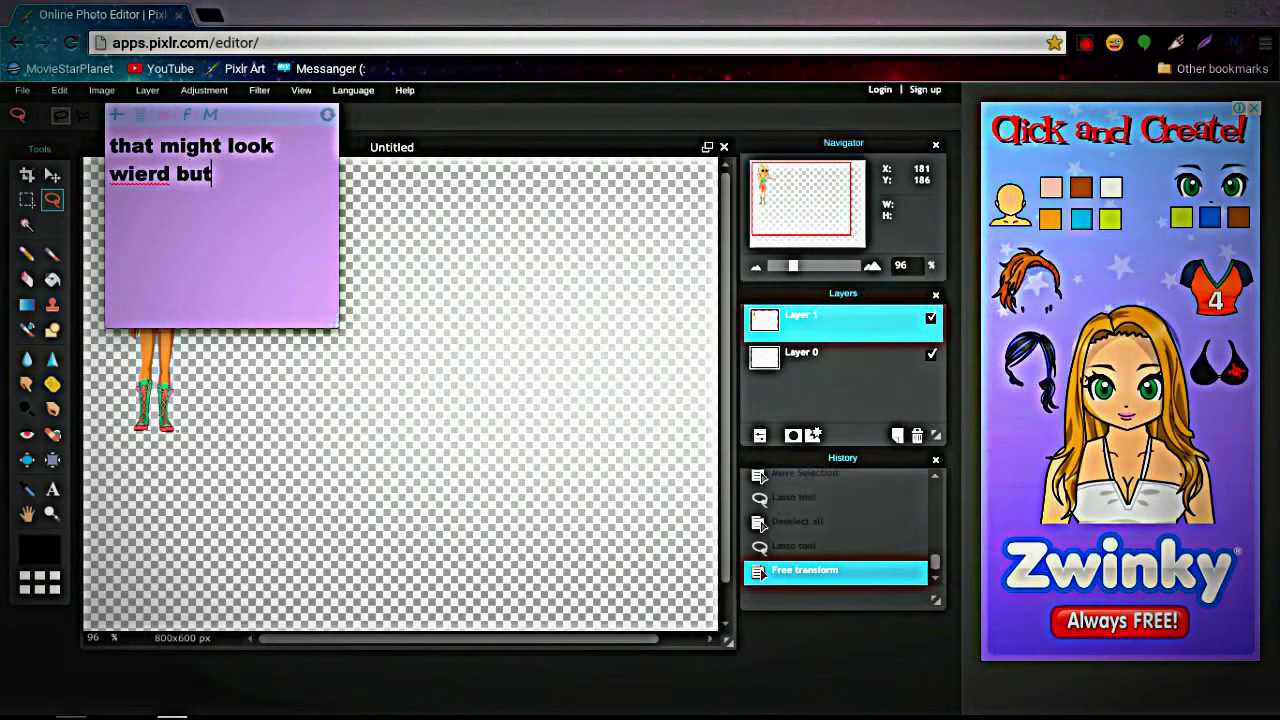
pyautogui.write(' just wait xc')
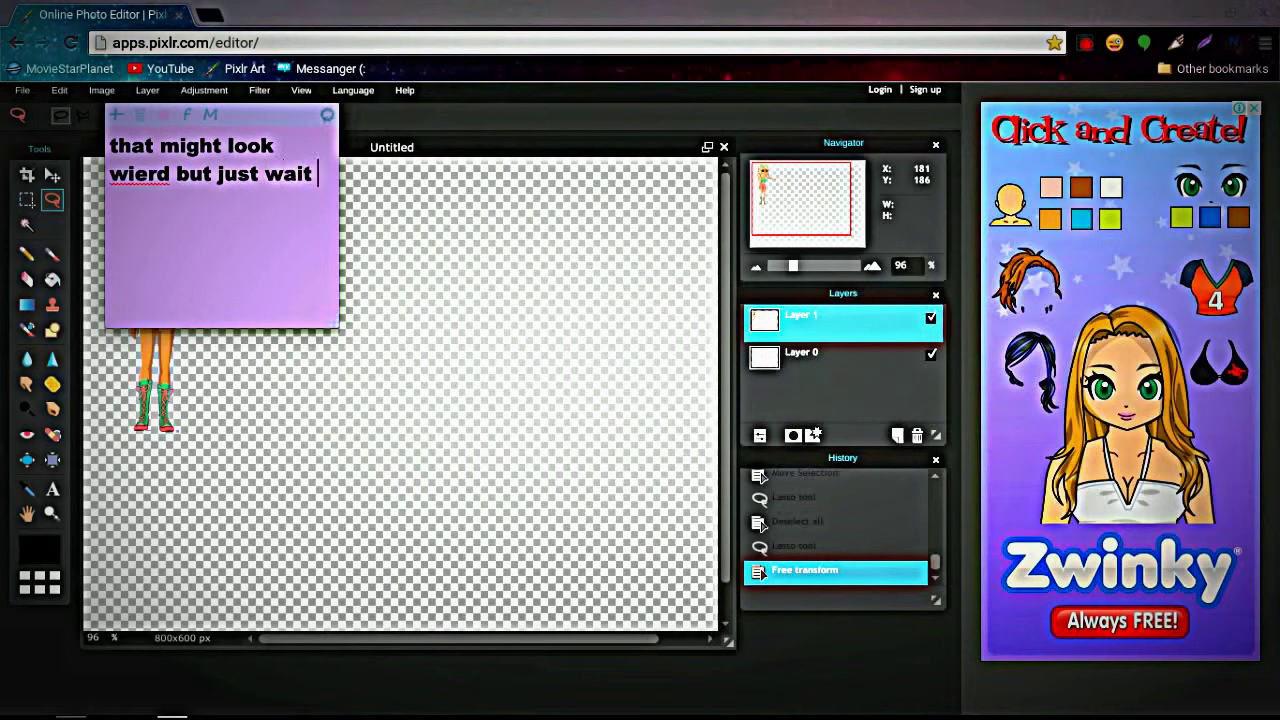
# Return to Pixlr, clear the arm selection and add a new empty layer above the doll's layer.
pyautogui.click(386, 257)
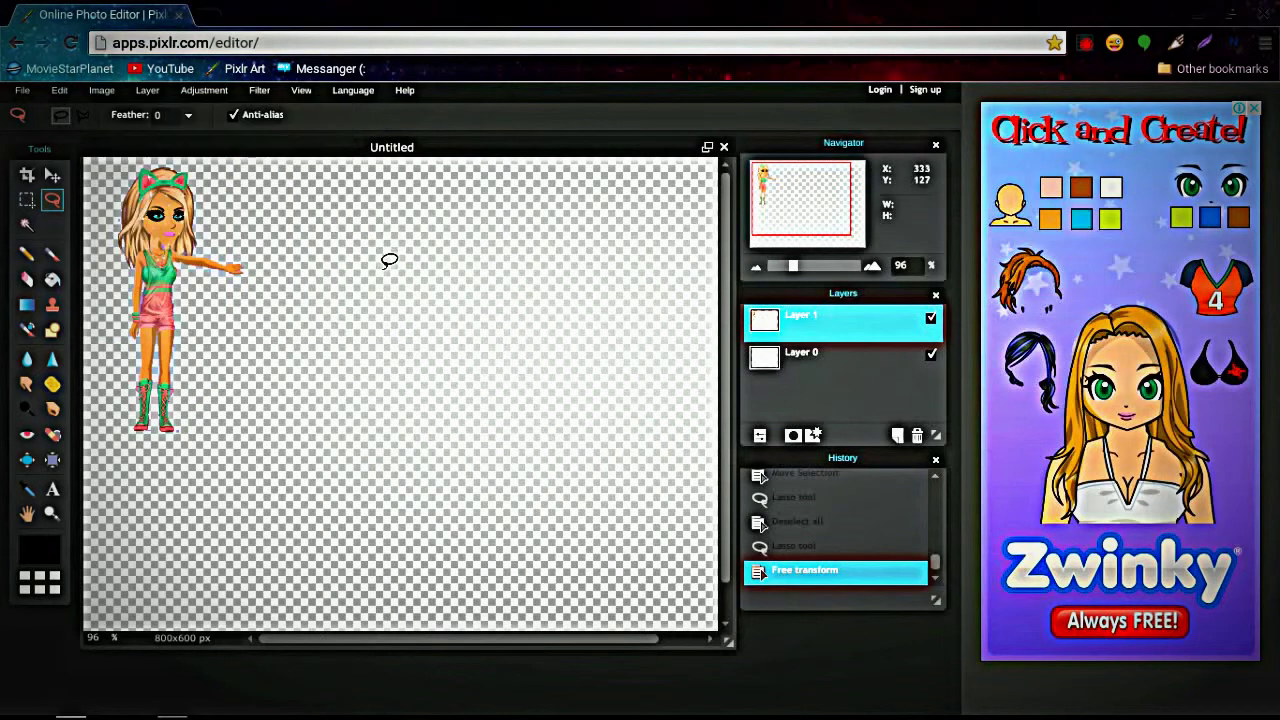
pyautogui.click(146, 91)
pyautogui.click(159, 113)
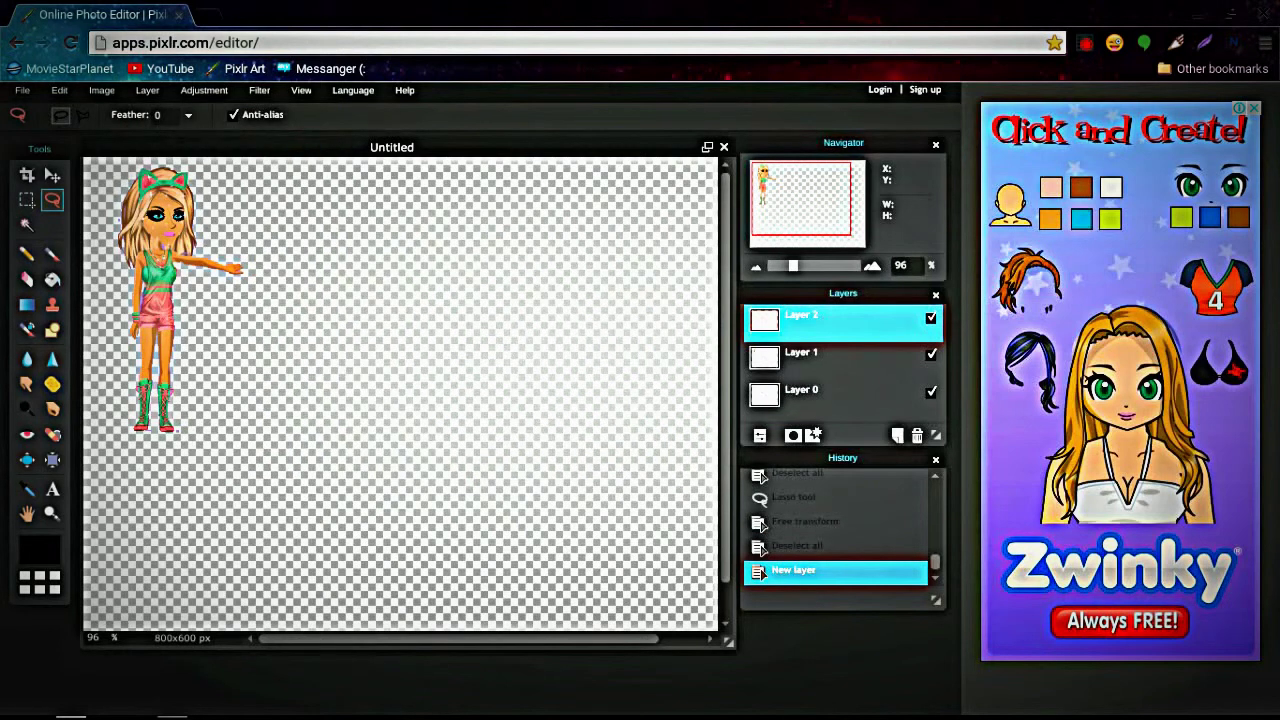
pyautogui.click(826, 366)
pyautogui.click(817, 323)
# Open the downloaded picture of the doll in the red sweater as a new layer and deselect everything.
pyautogui.click(104, 93)
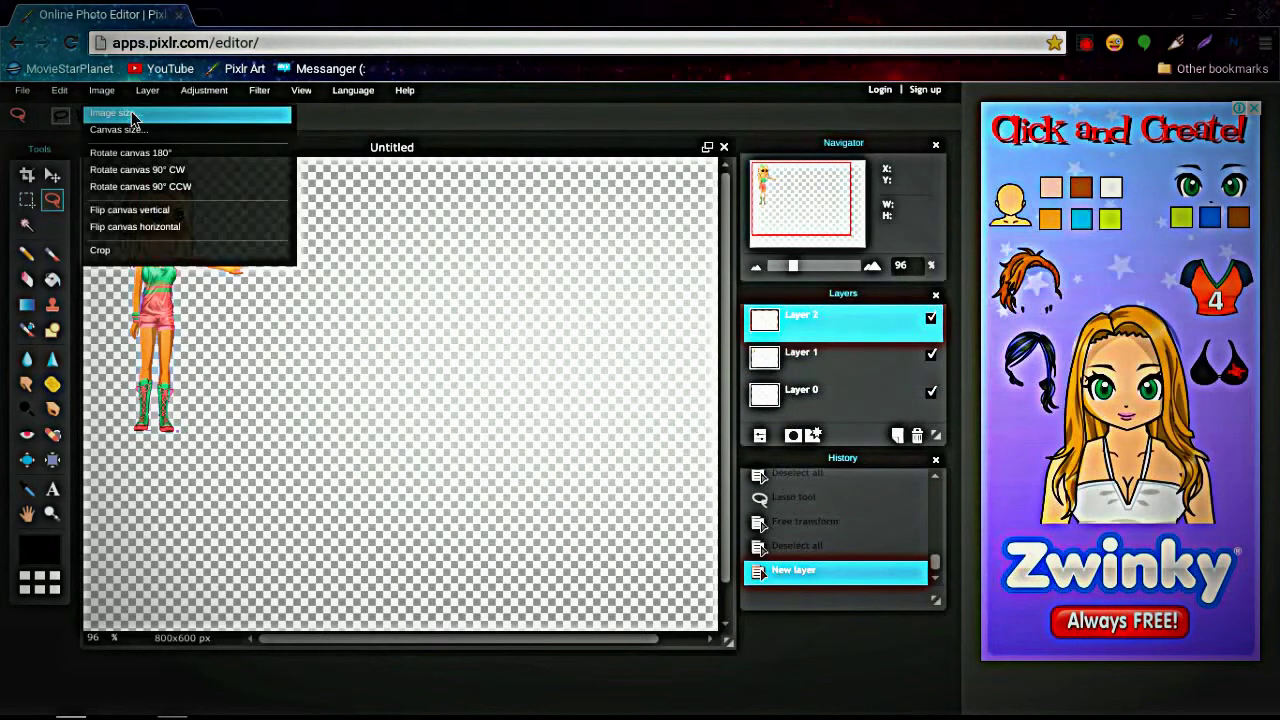
pyautogui.click(146, 95)
pyautogui.click(143, 91)
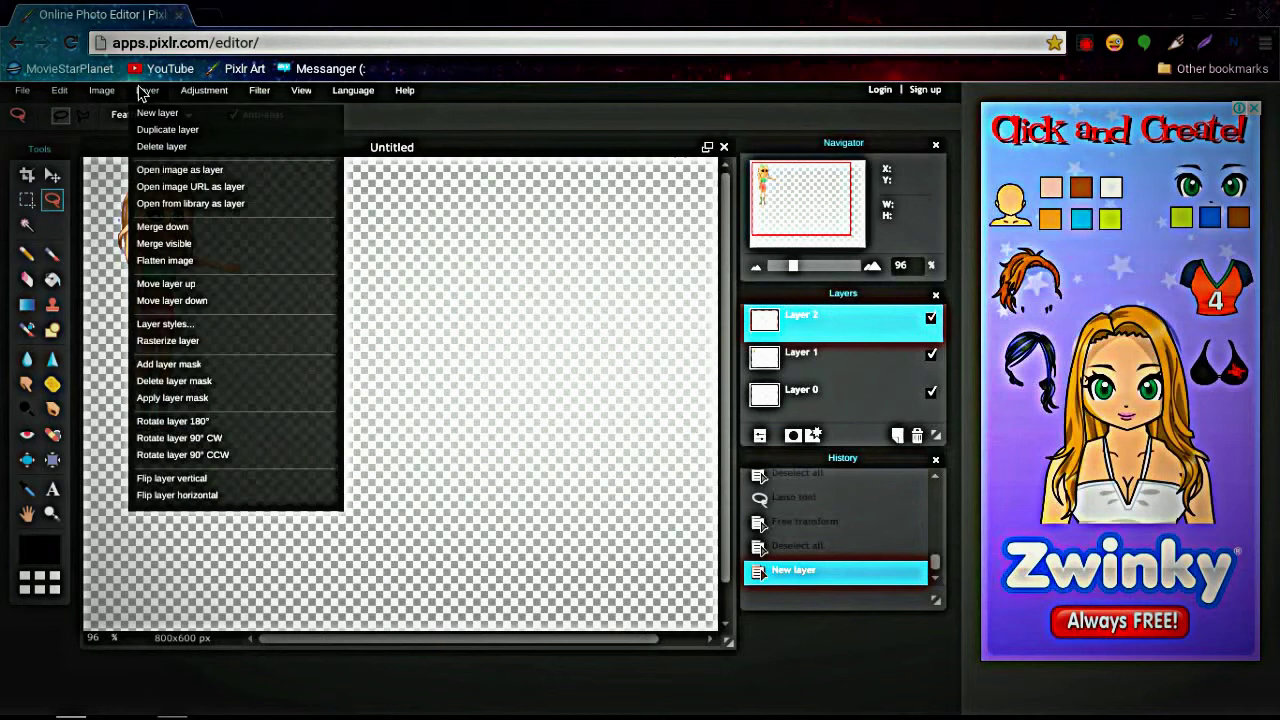
pyautogui.click(192, 178)
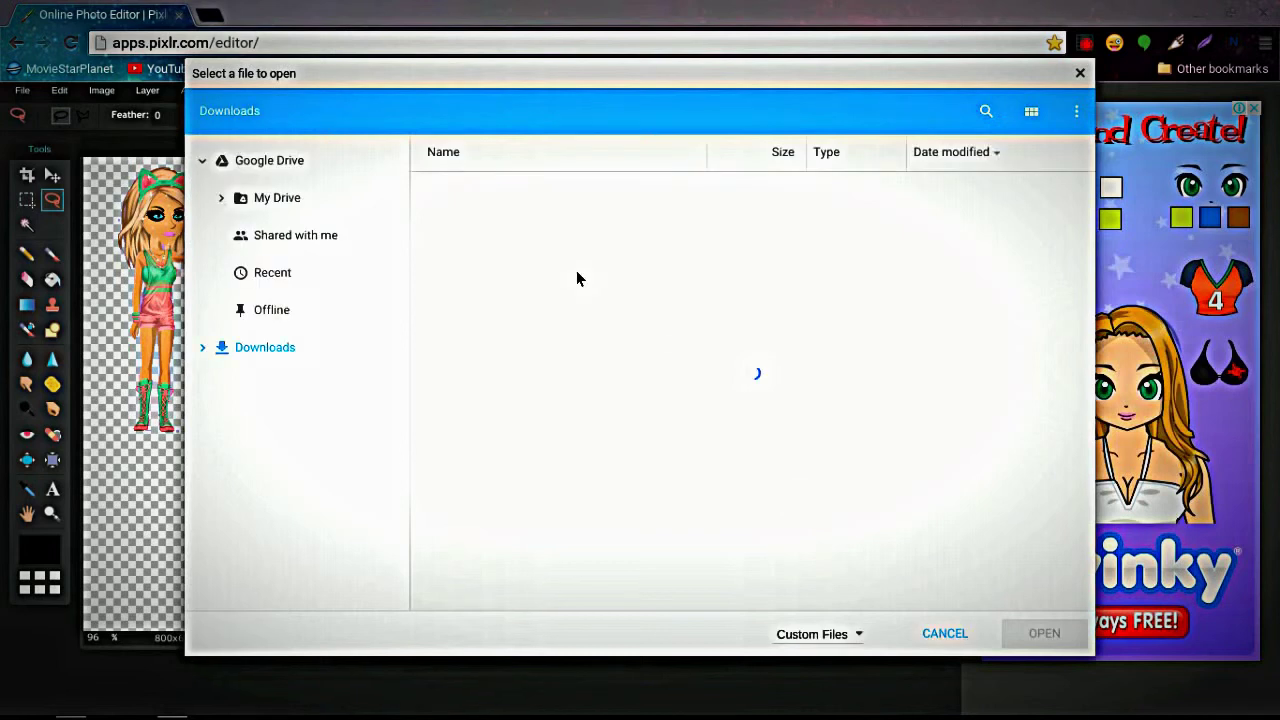
pyautogui.click(497, 276)
pyautogui.click(1024, 636)
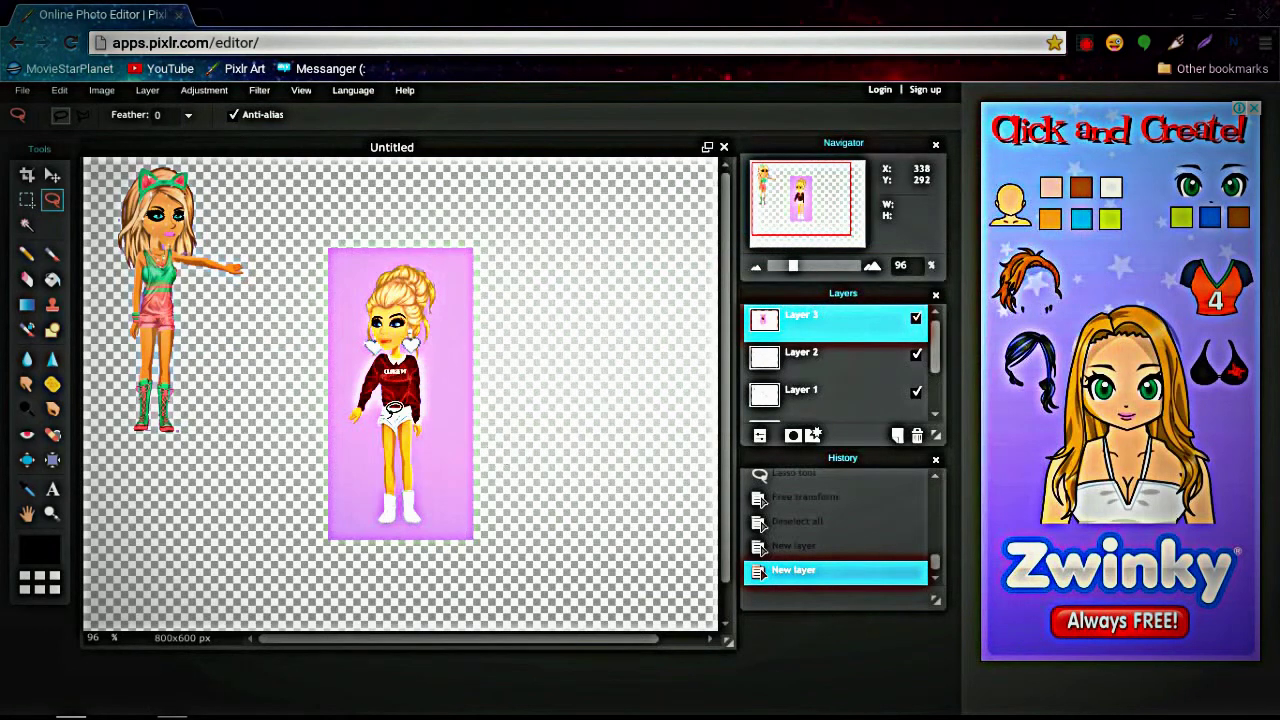
pyautogui.click(393, 410)
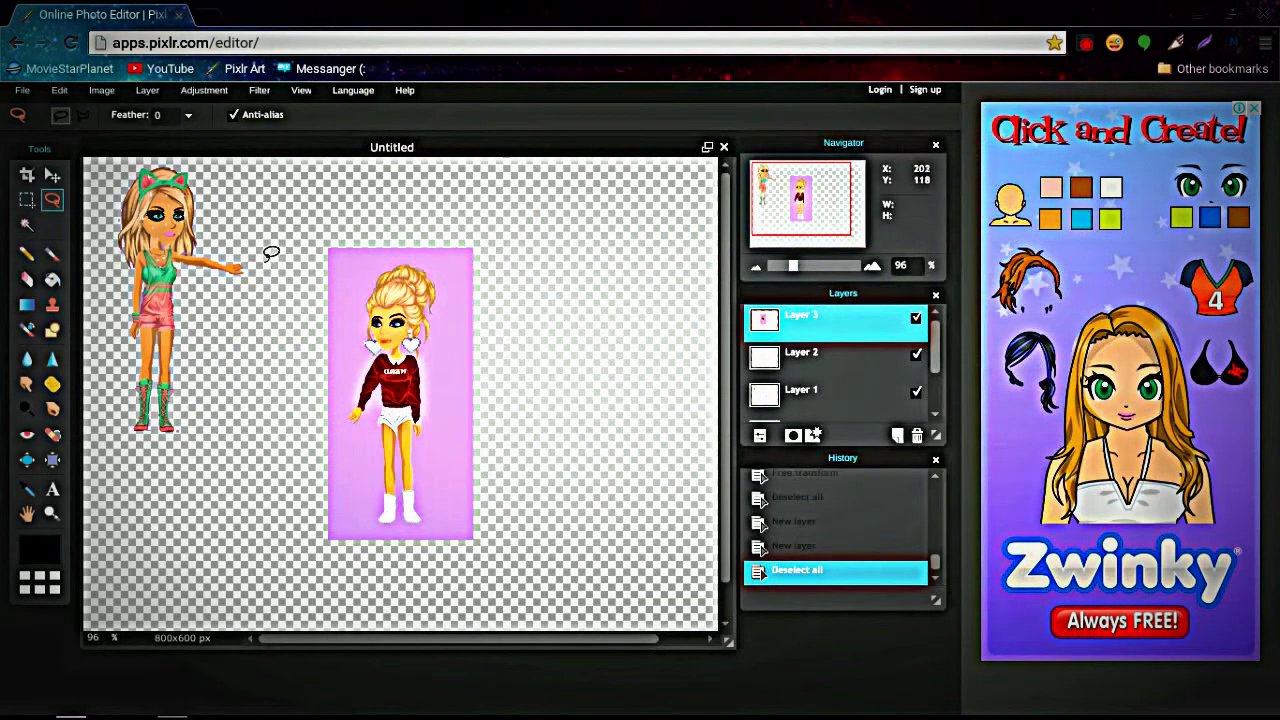
# Select the pink background around the second doll with the Wand tool at tolerance 21 and erase part of its upper corner.
pyautogui.click(27, 227)
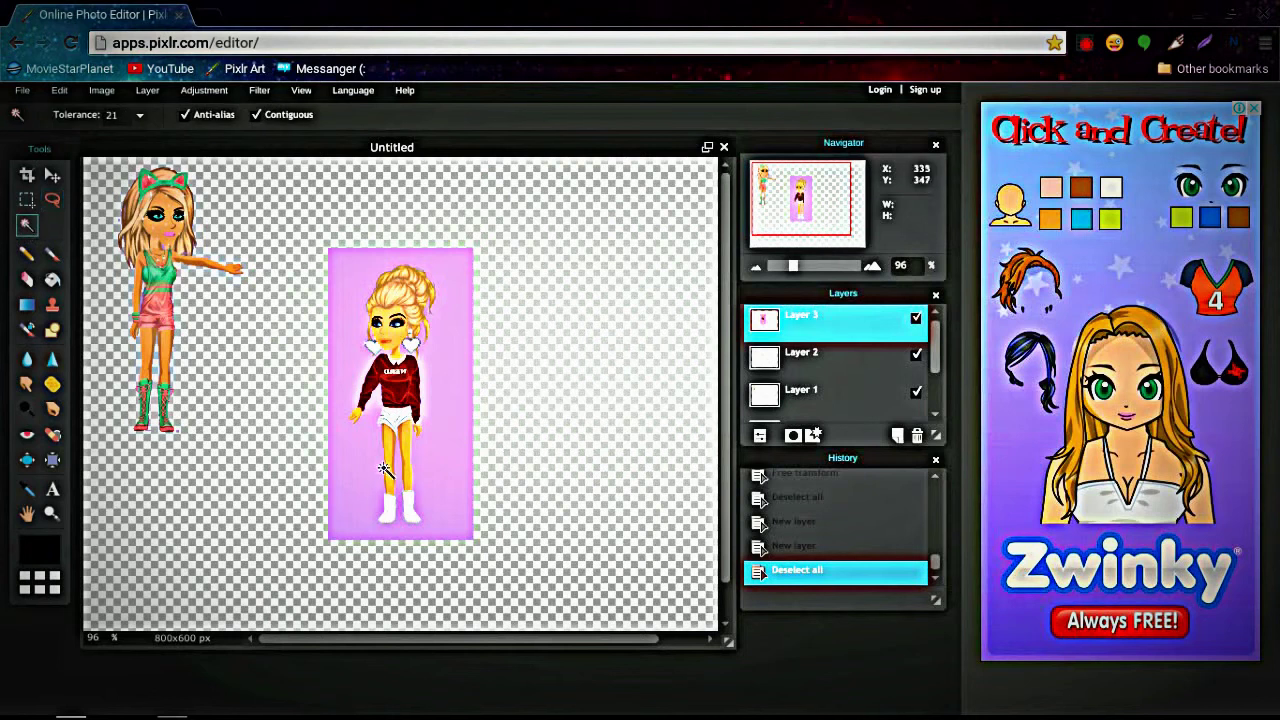
pyautogui.click(379, 498)
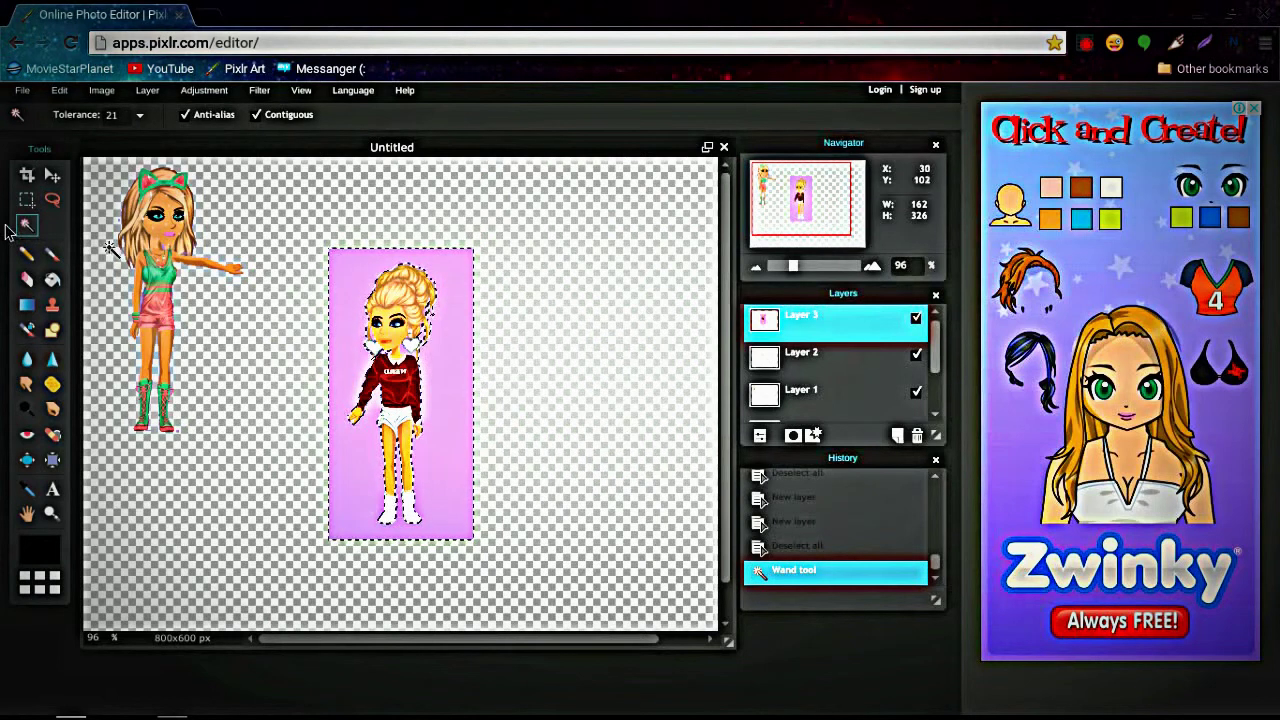
pyautogui.click(27, 278)
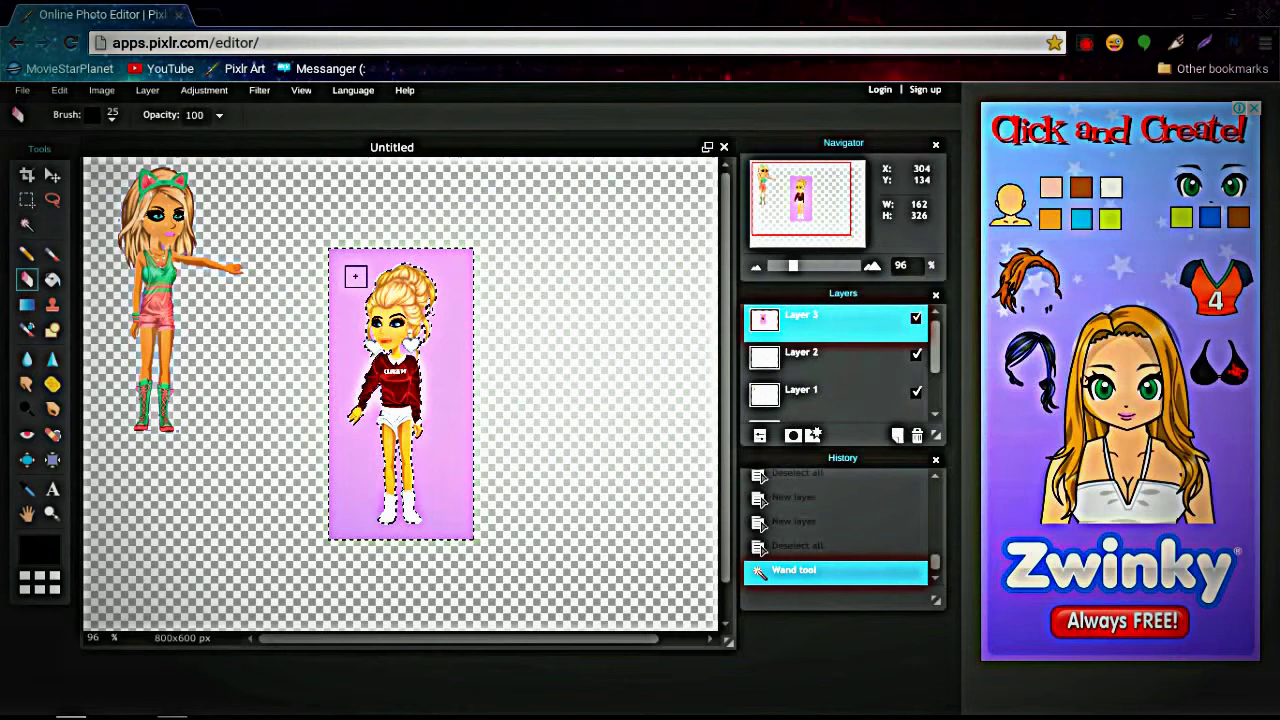
pyautogui.moveTo(355, 345)
pyautogui.mouseDown()
pyautogui.moveTo(318, 162)
pyautogui.moveTo(343, 300)
pyautogui.mouseUp()
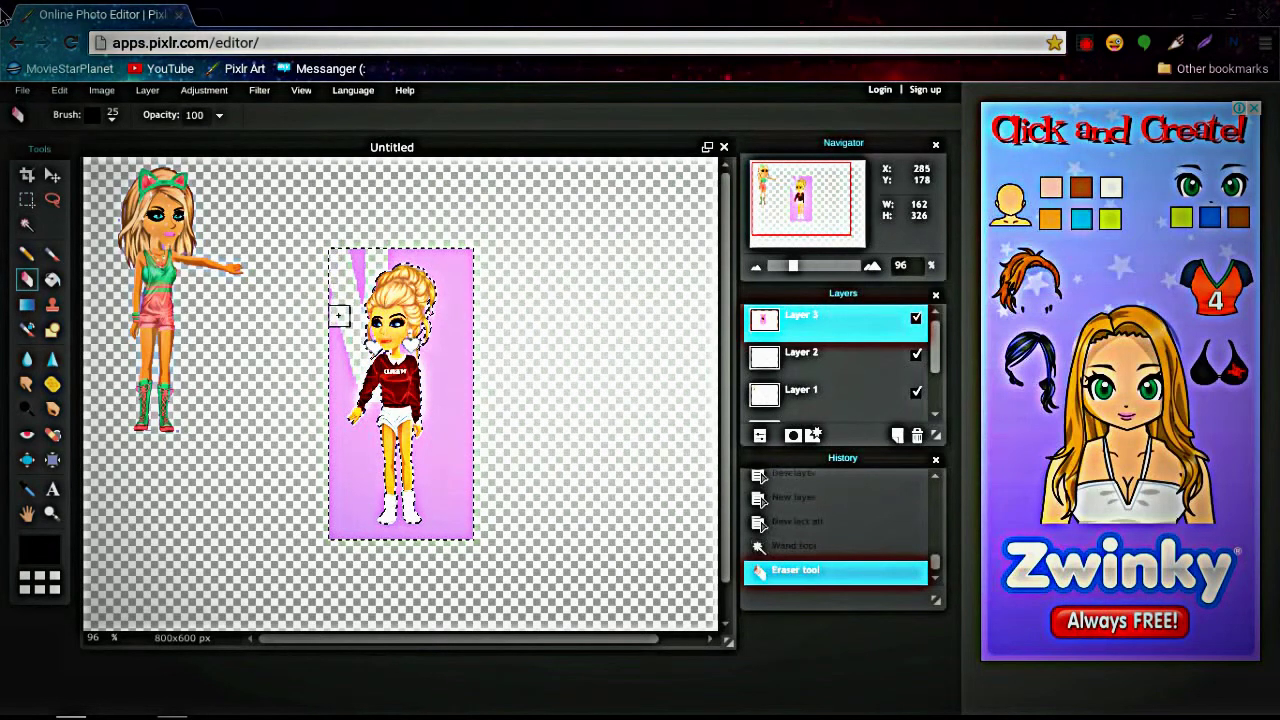
# Set the eraser to the square 61 brush and erase the rest of the selected pink background around the second doll.
pyautogui.click(106, 116)
pyautogui.click(395, 248)
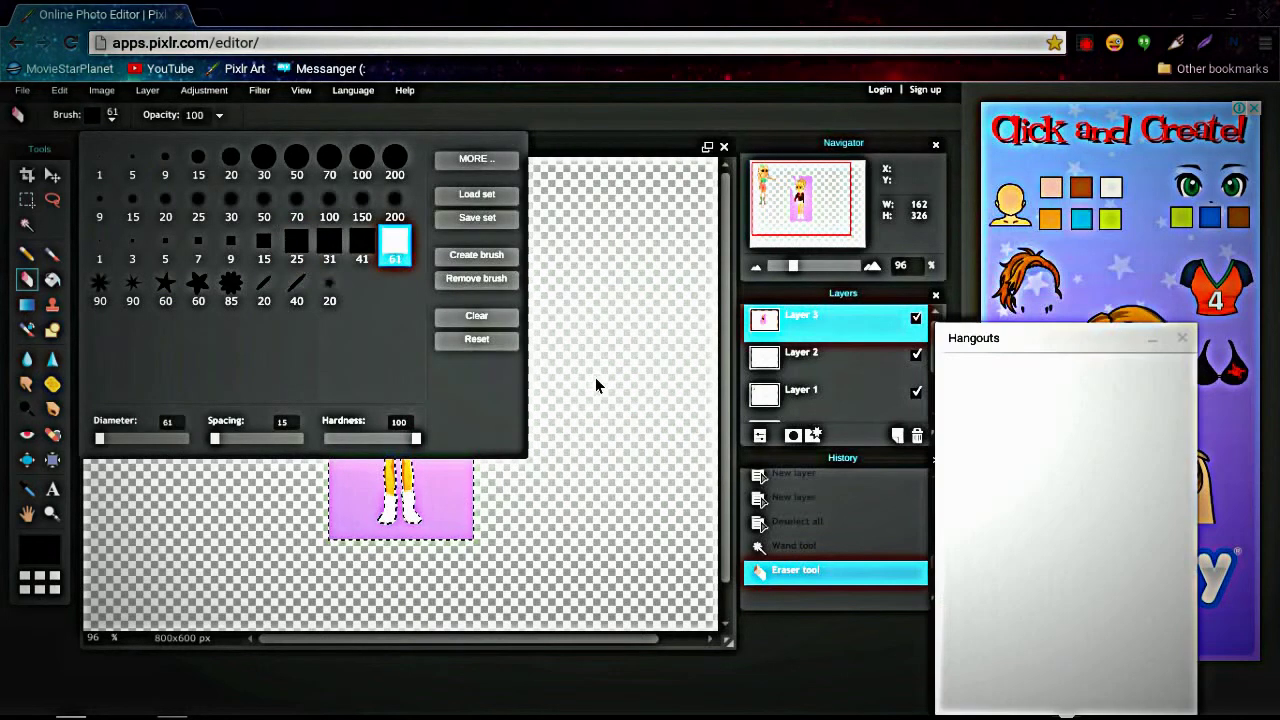
pyautogui.click(595, 378)
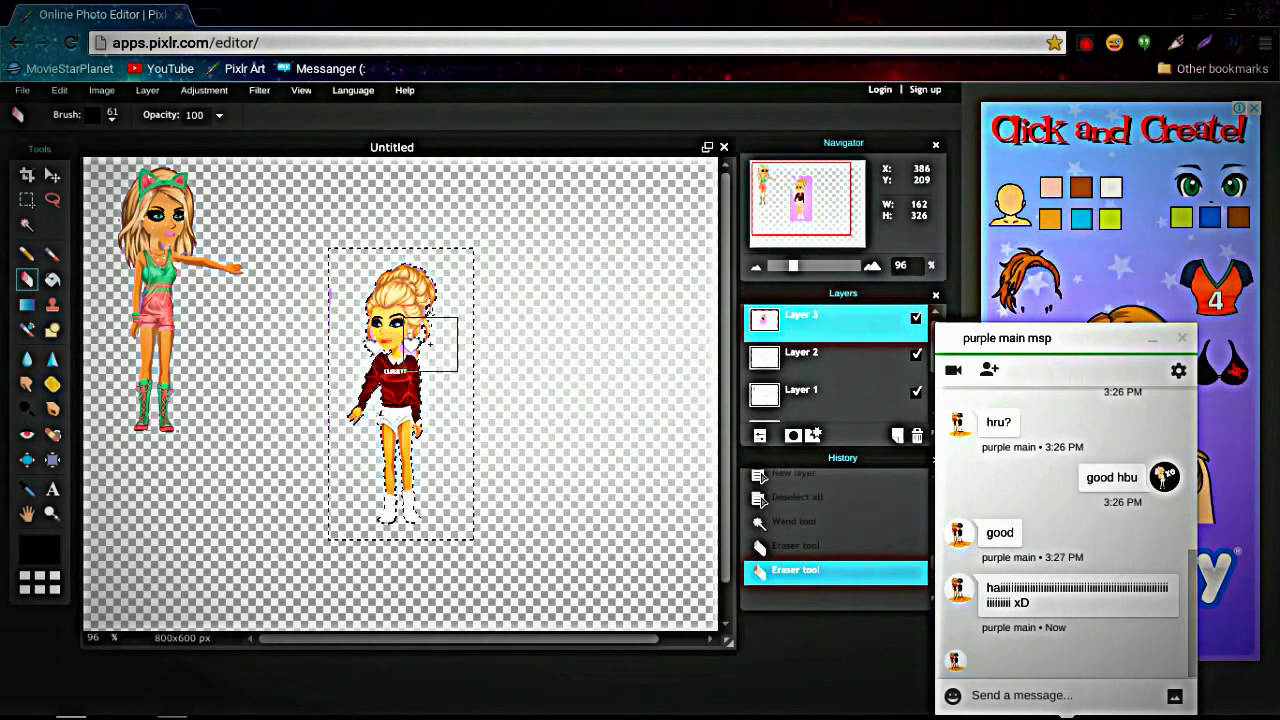
pyautogui.click(355, 345)
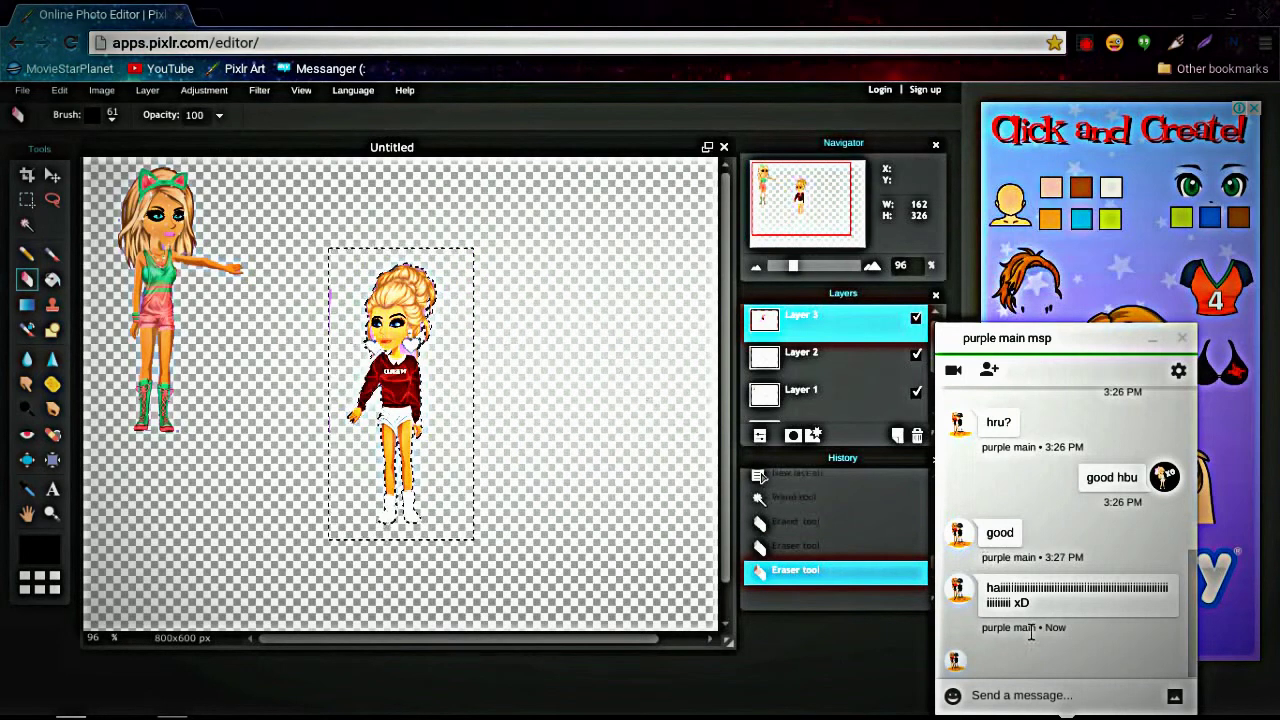
# Reply "im recording.. chat soon x" in the Hangouts chat and close the chat window.
pyautogui.click(1007, 690)
pyautogui.write('im recording.. cha')
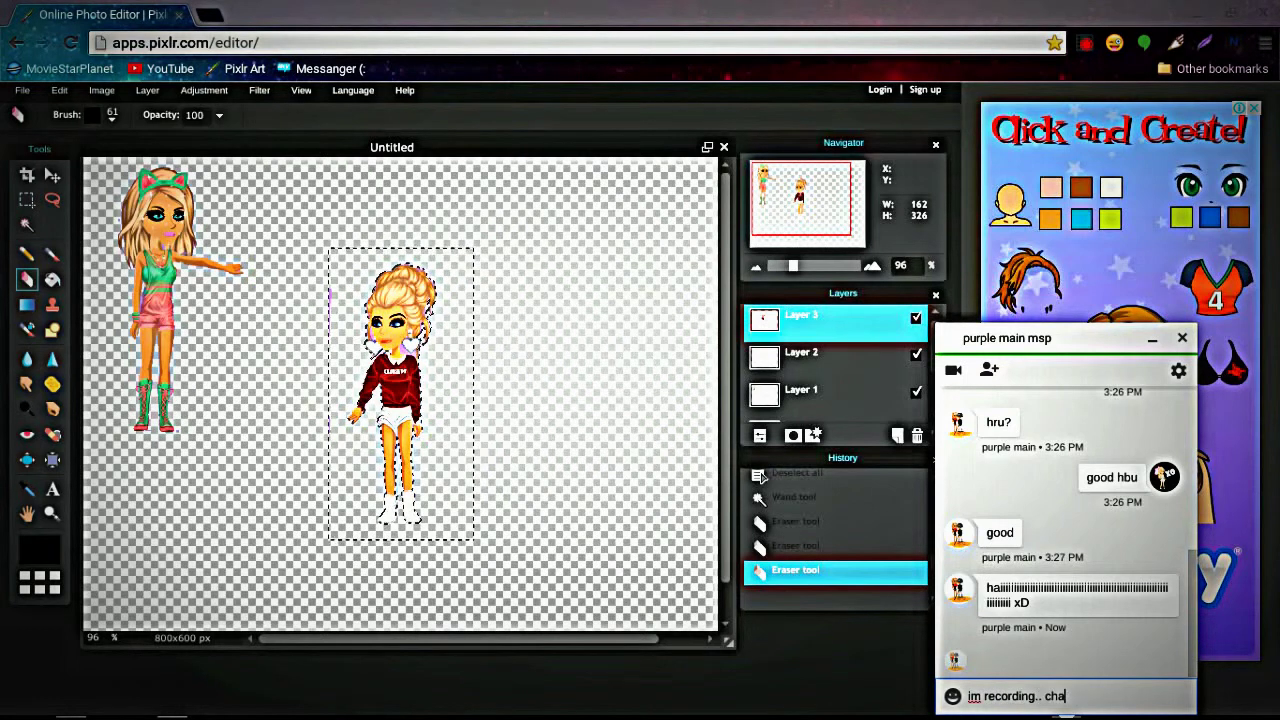
pyautogui.write('t soon')
pyautogui.press('Return')
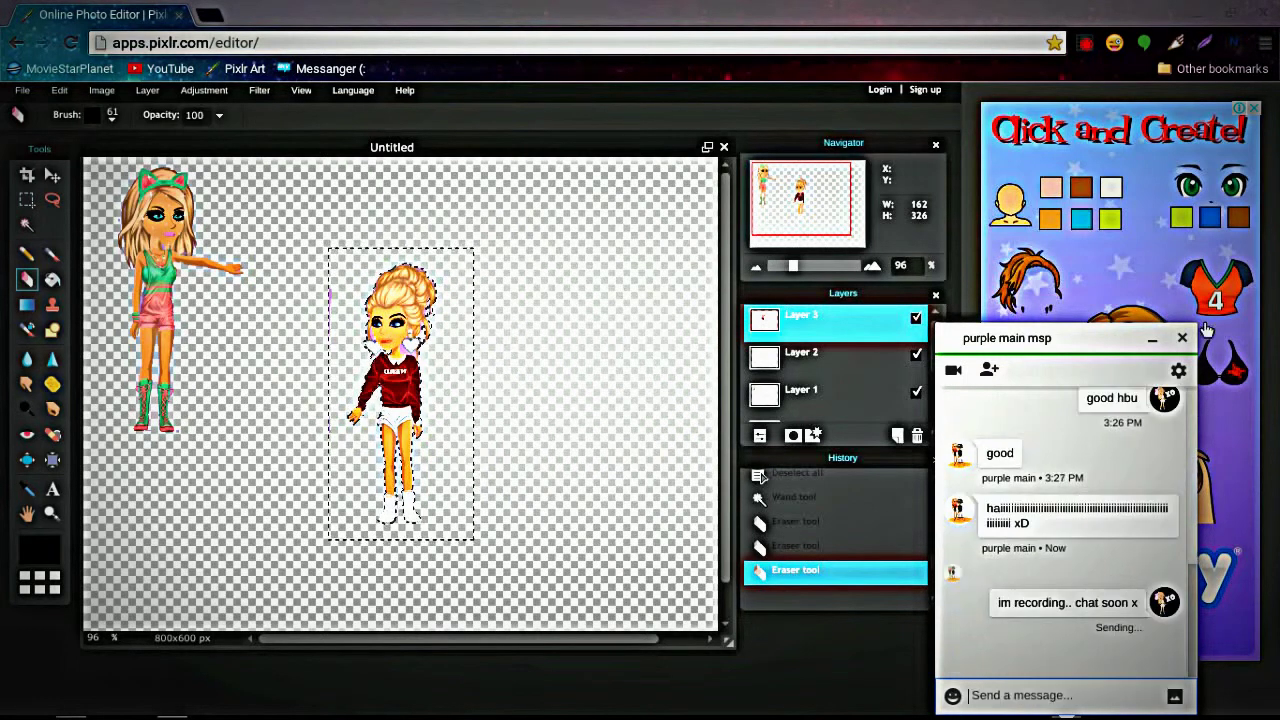
pyautogui.click(1182, 338)
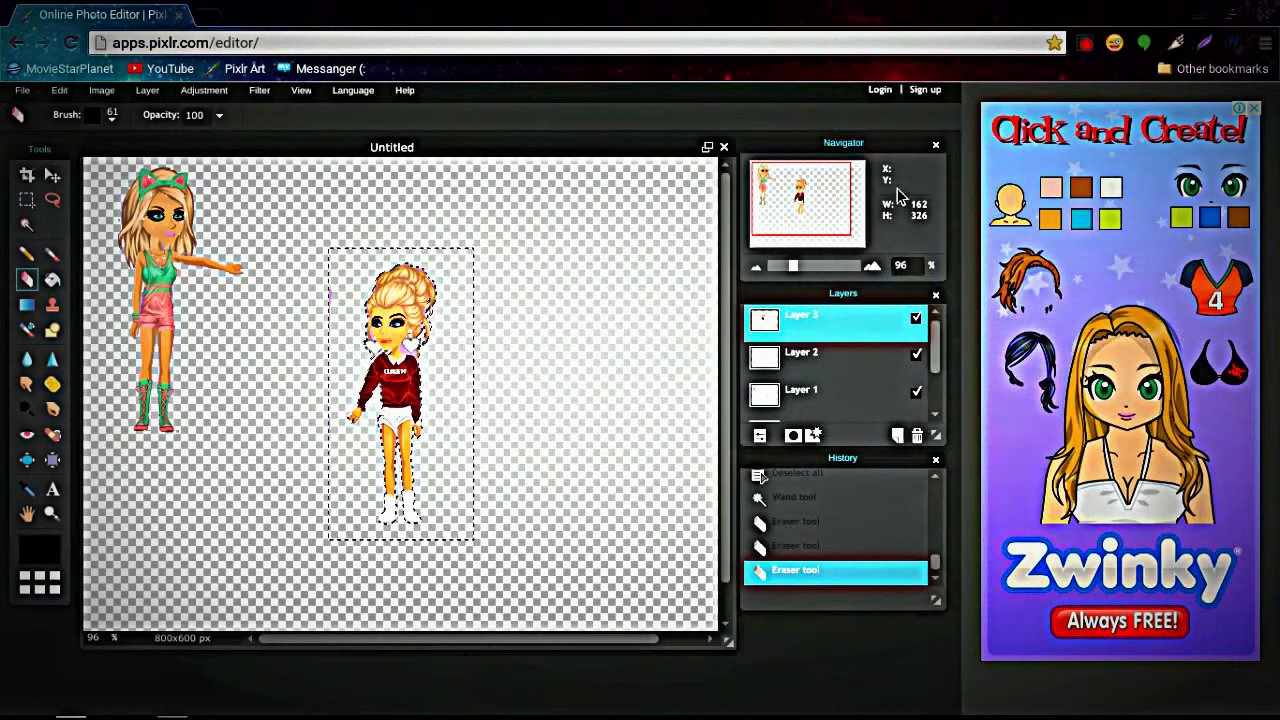
# Erase the upper part of the leftover purple strip along the selection's edge beside the second doll.
pyautogui.moveTo(793, 270); pyautogui.dragTo(808, 266)
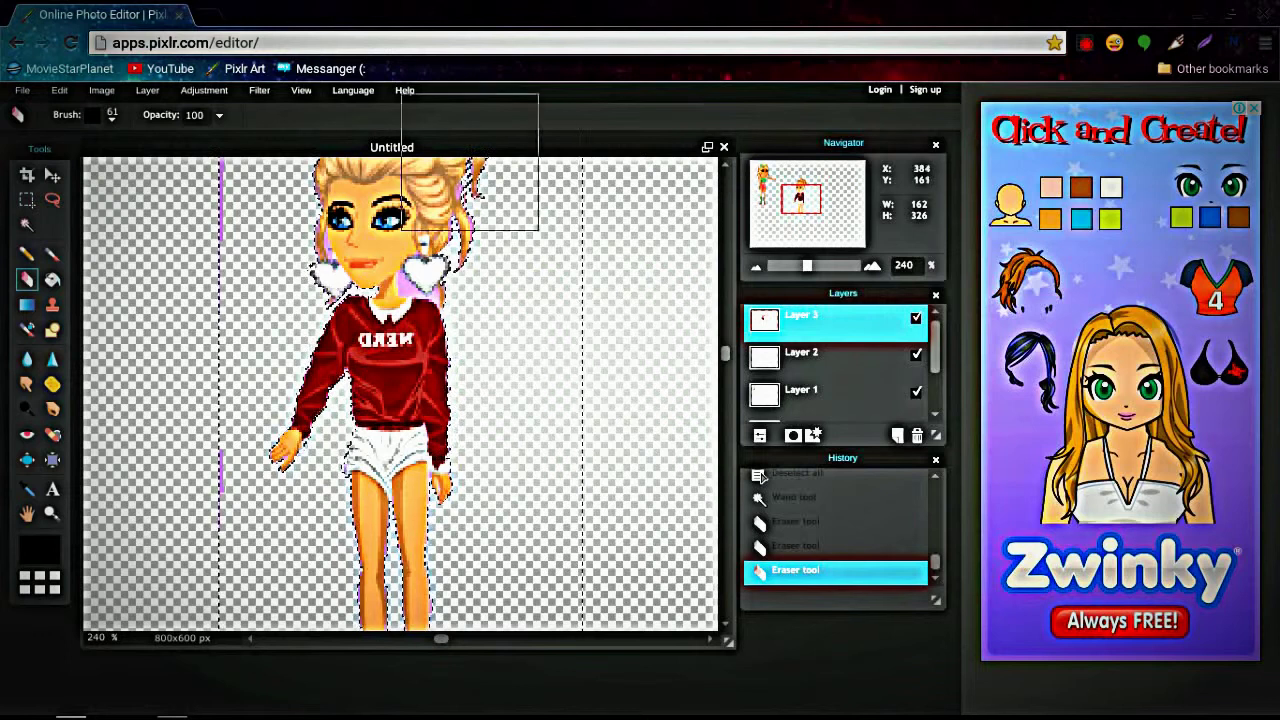
pyautogui.moveTo(239, 224)
pyautogui.mouseDown()
pyautogui.moveTo(231, 240)
pyautogui.moveTo(213, 152)
pyautogui.mouseUp()
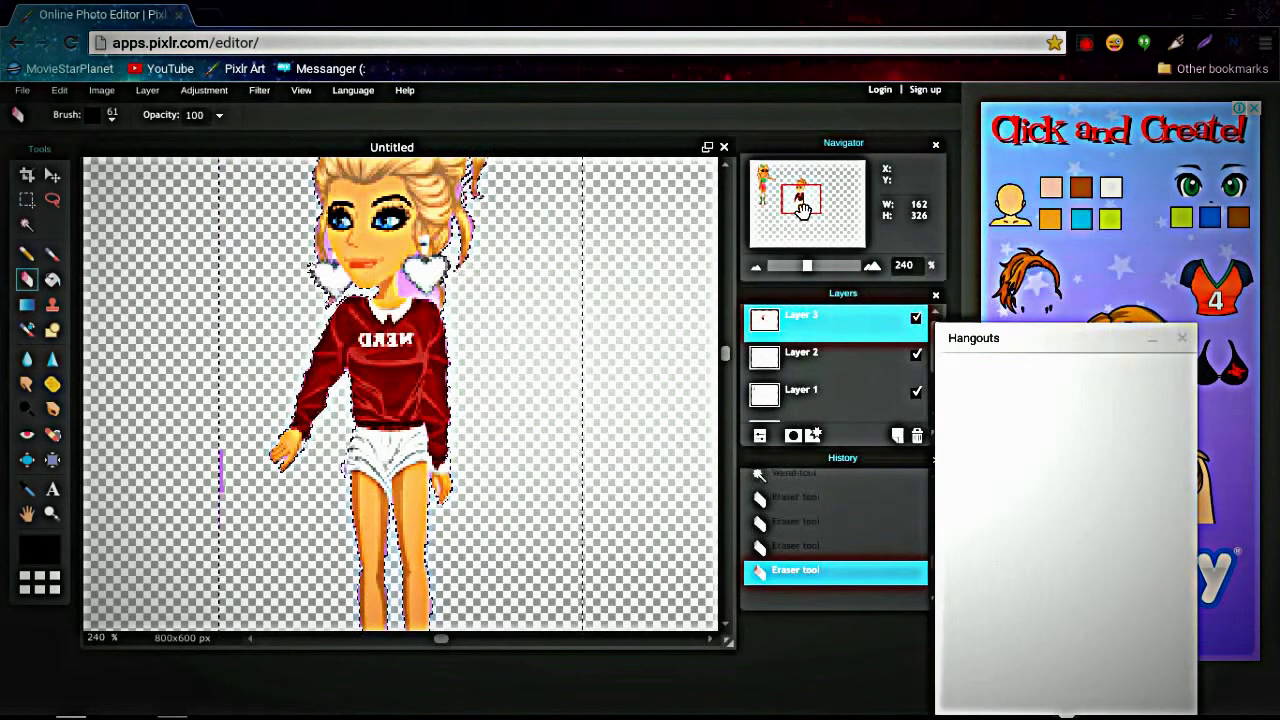
# Select the leftover pink patch between the second doll's neck and heart earring with the Wand tool and erase it.
pyautogui.moveTo(800, 223); pyautogui.dragTo(800, 200)
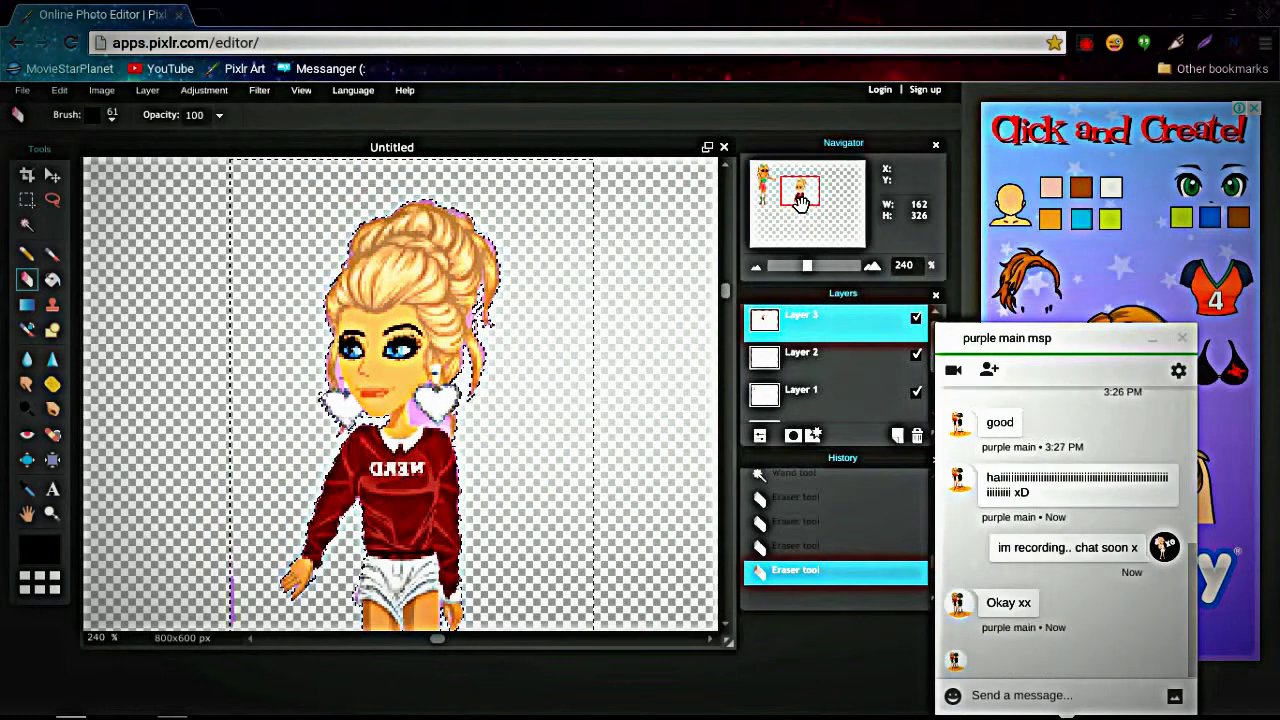
pyautogui.click(27, 225)
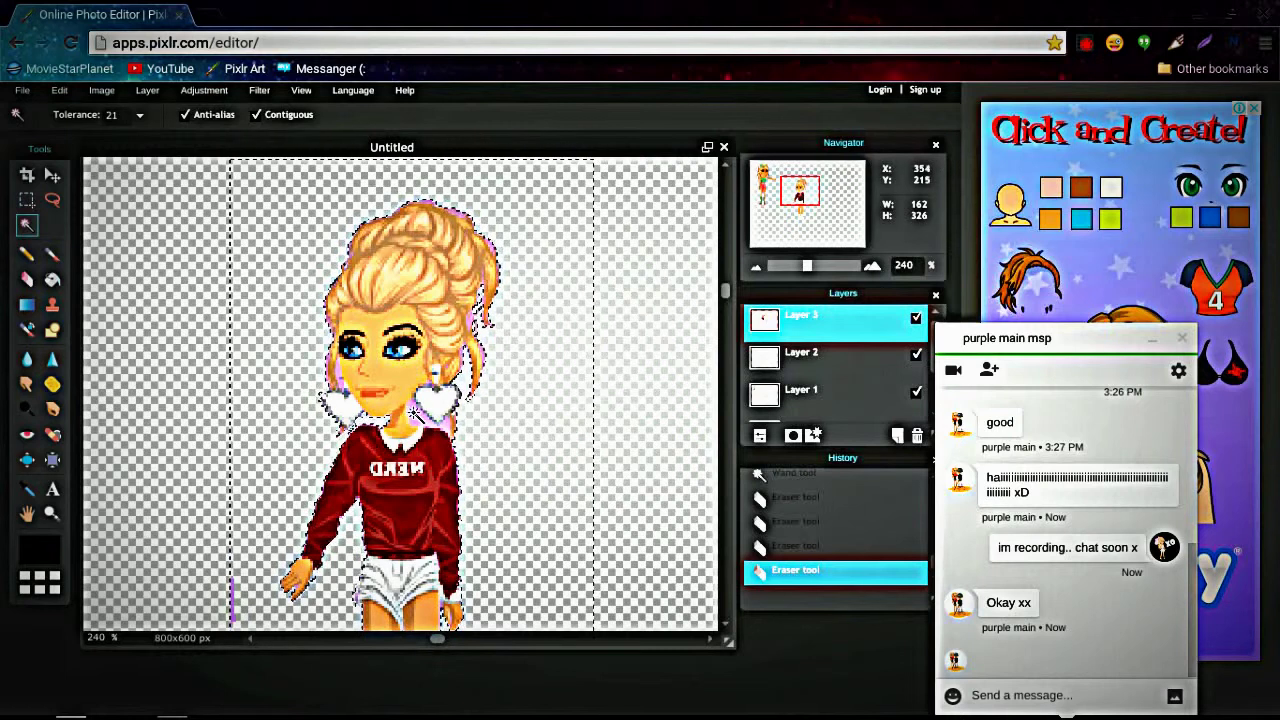
pyautogui.click(418, 412)
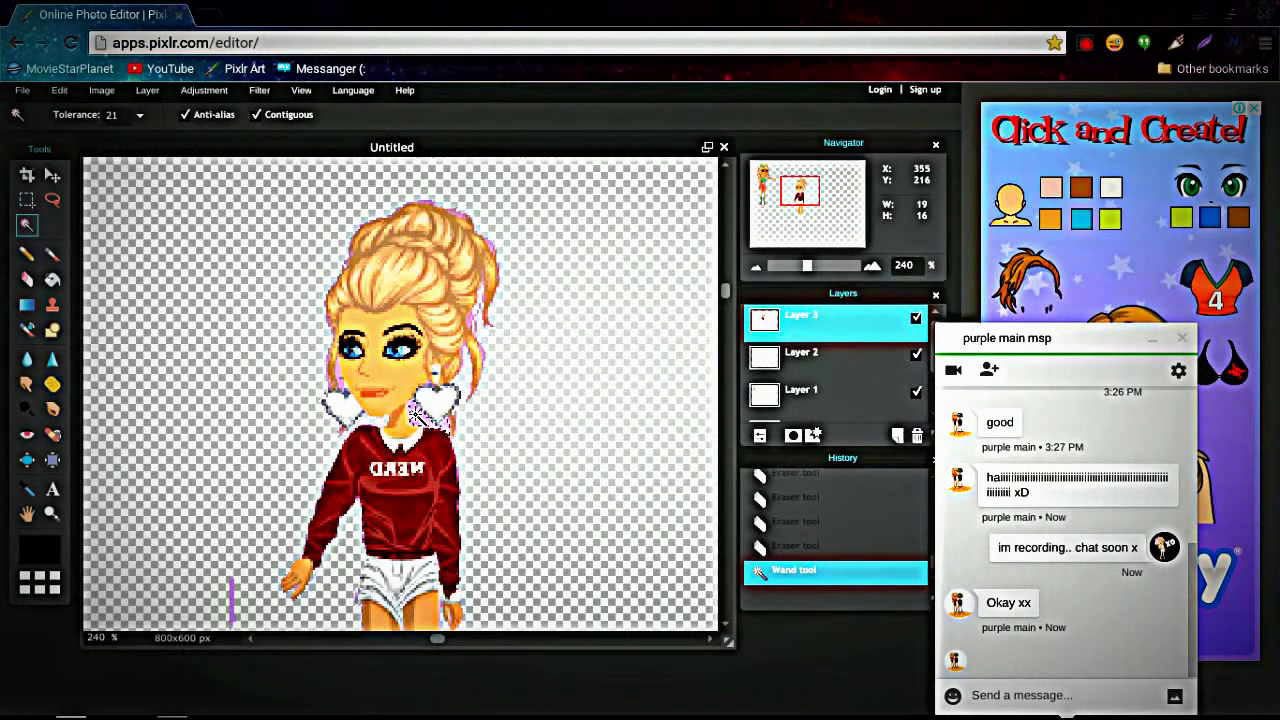
pyautogui.click(27, 280)
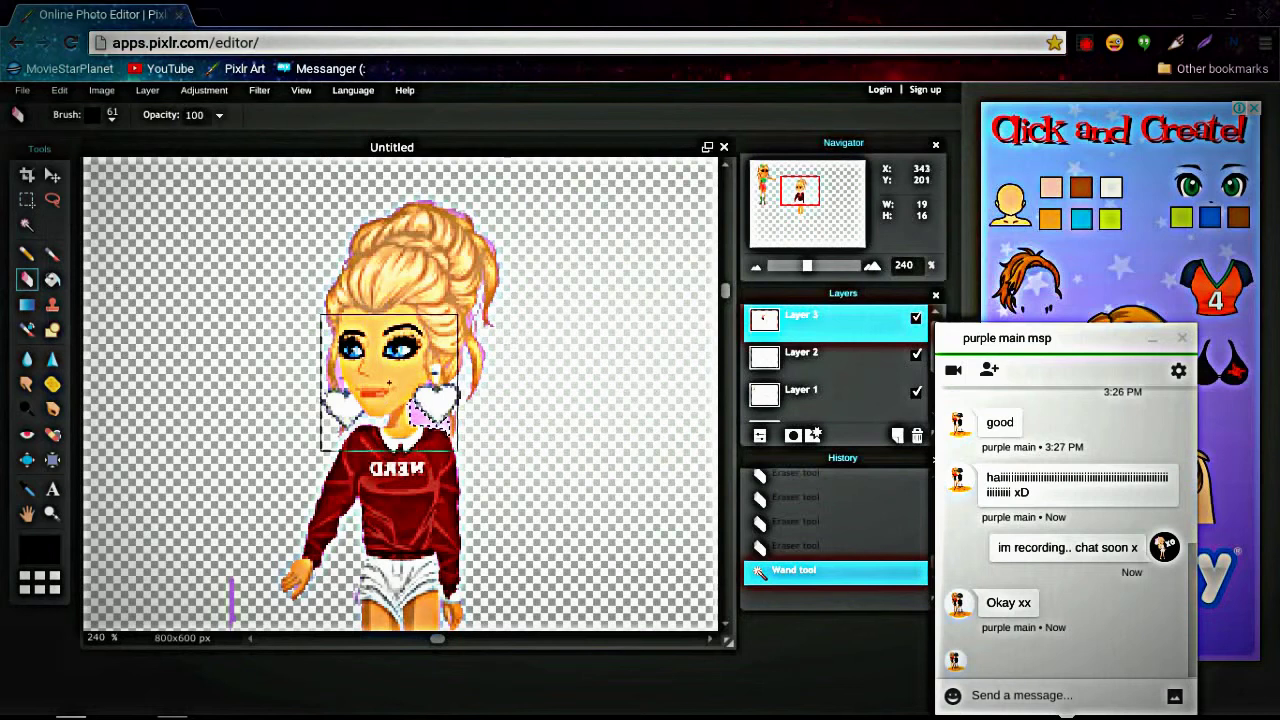
pyautogui.click(450, 440)
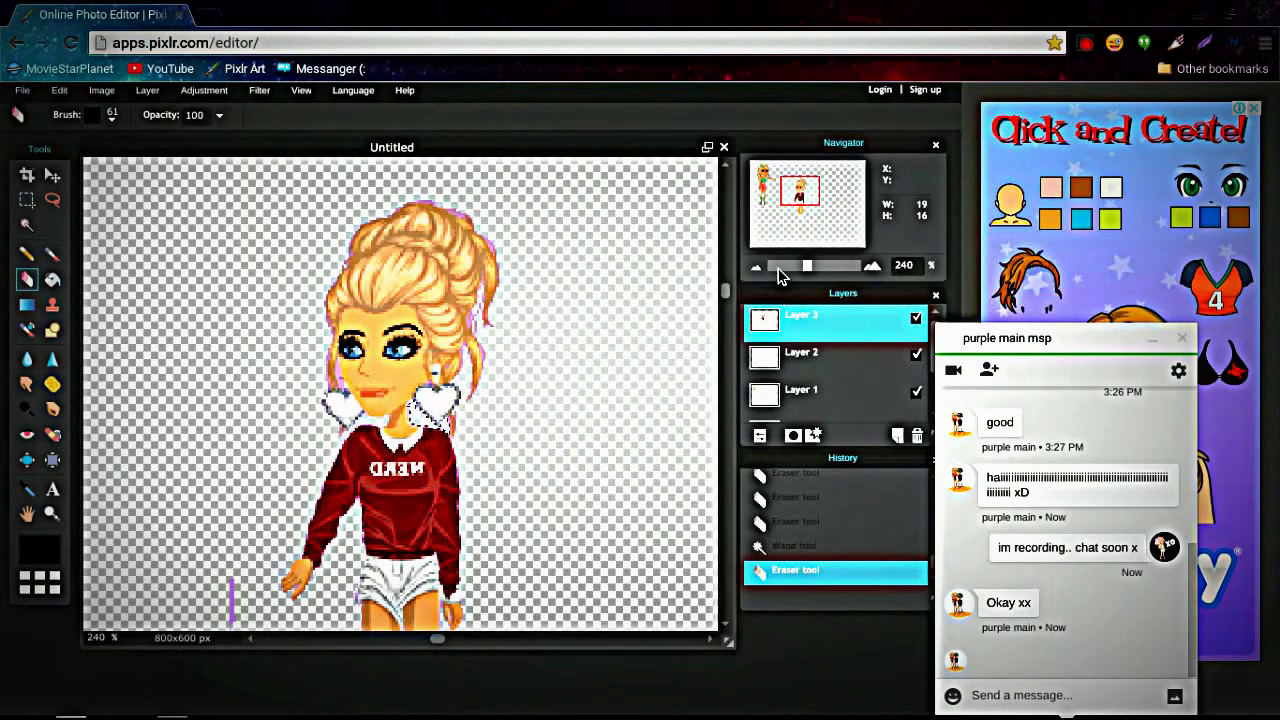
pyautogui.moveTo(810, 272); pyautogui.dragTo(795, 270)
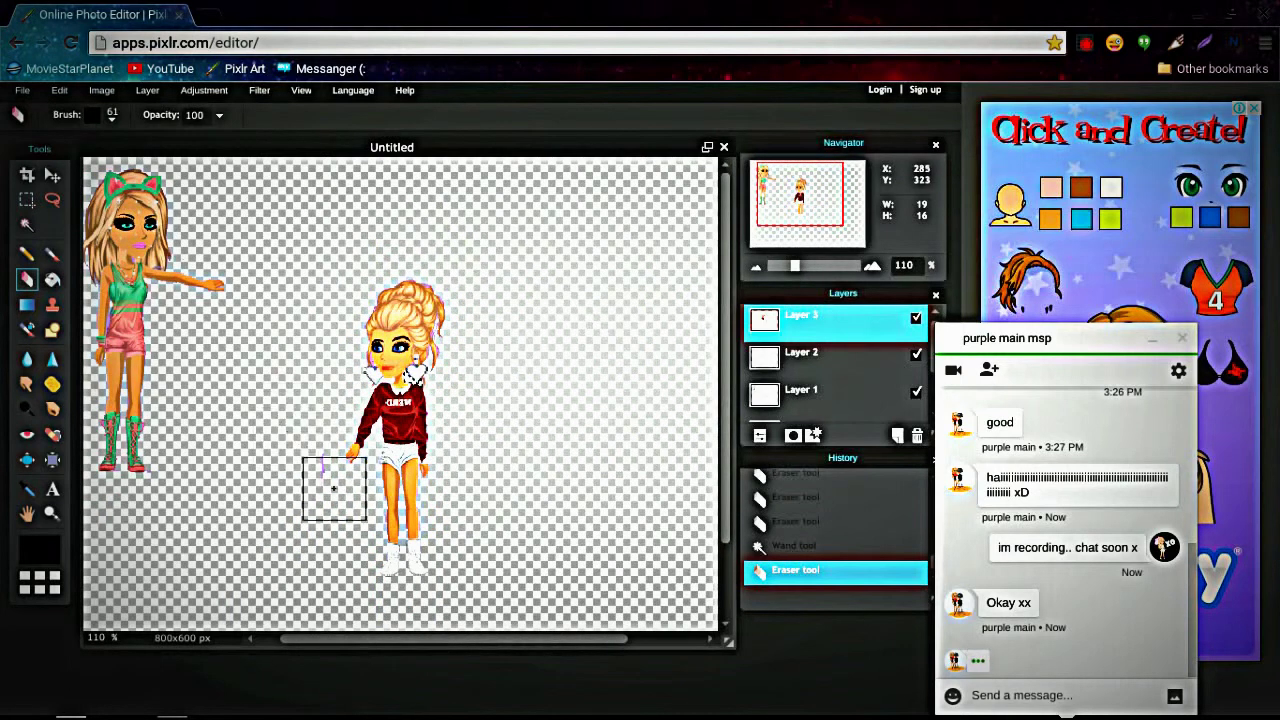
# Erase more of the leftover purple strip beside the second doll and move that doll close to the first doll.
pyautogui.moveTo(329, 514); pyautogui.dragTo(331, 489)
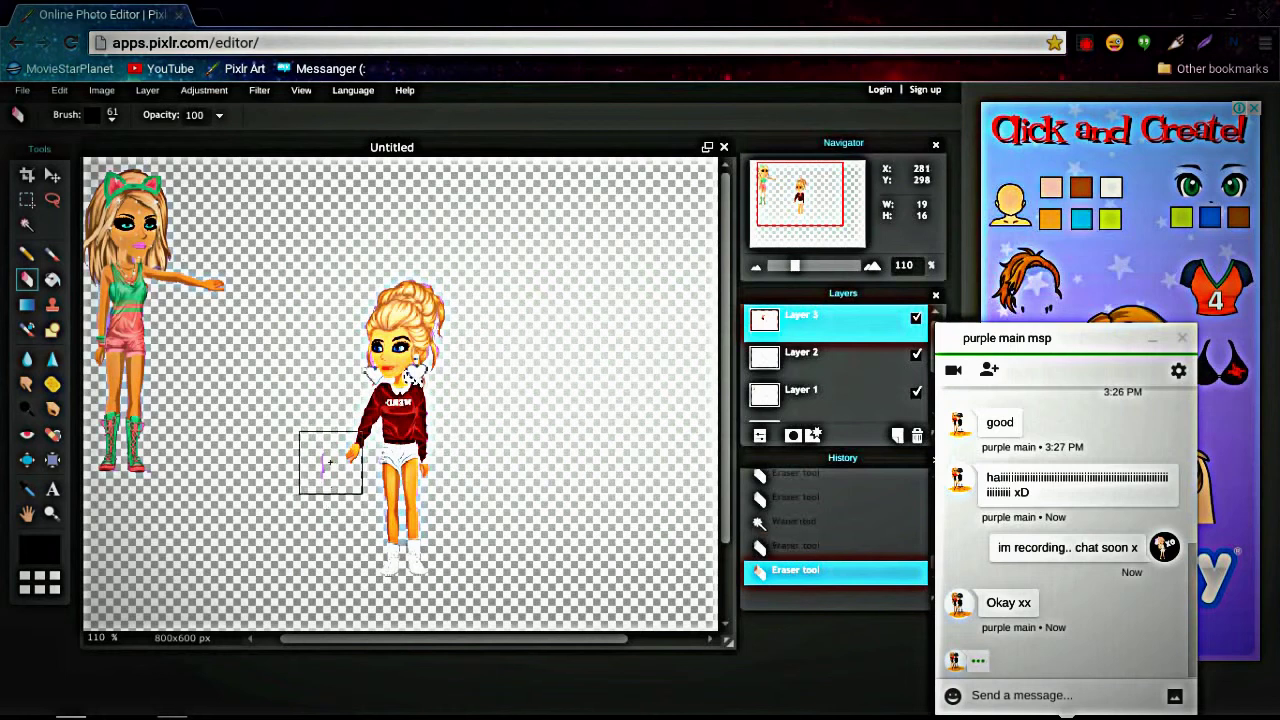
pyautogui.click(52, 175)
pyautogui.moveTo(398, 360); pyautogui.dragTo(305, 326)
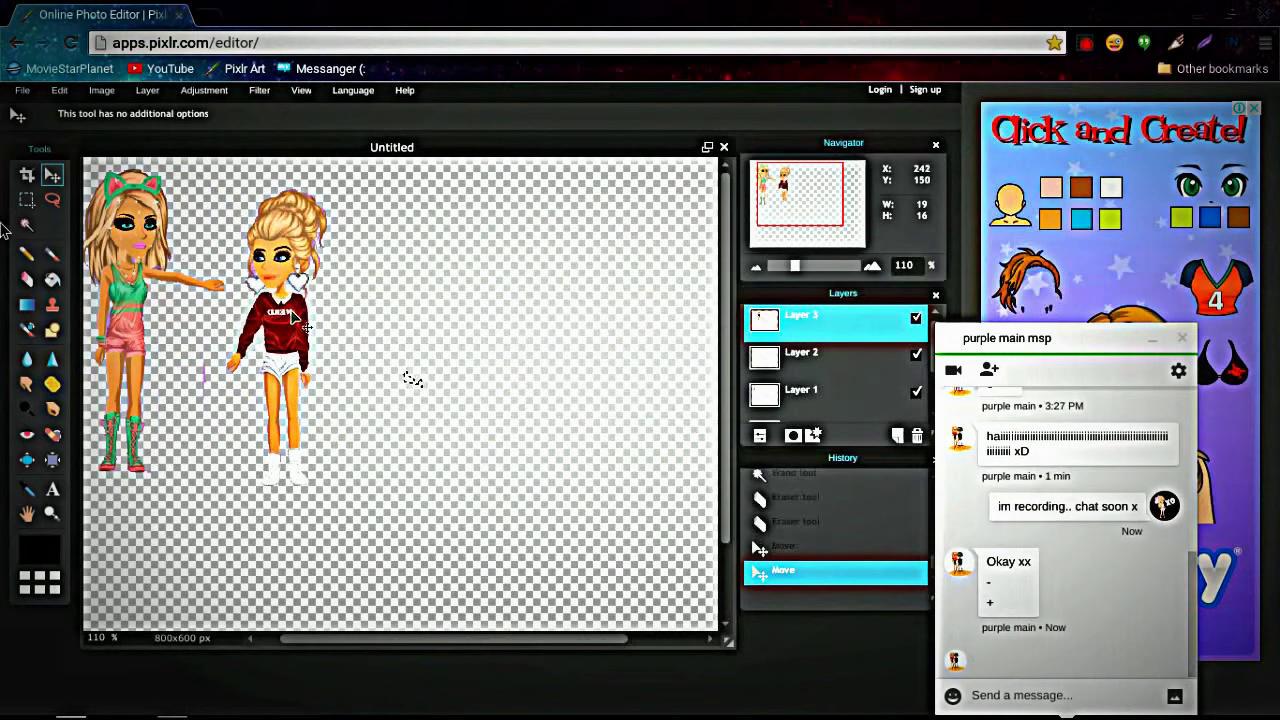
# Select the second doll's sleeved arm on the side facing the first doll with a freehand lasso outline.
pyautogui.click(51, 201)
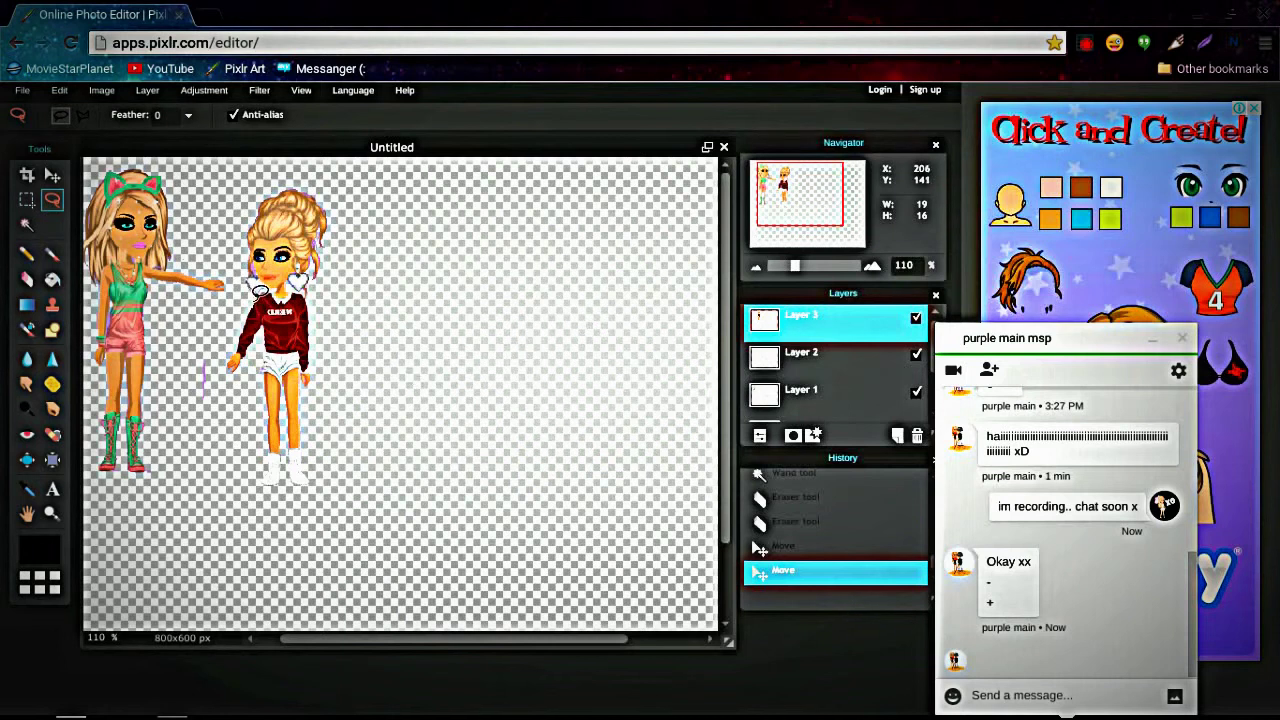
pyautogui.moveTo(234, 329); pyautogui.dragTo(225, 357)
pyautogui.moveTo(250, 309); pyautogui.dragTo(248, 305)
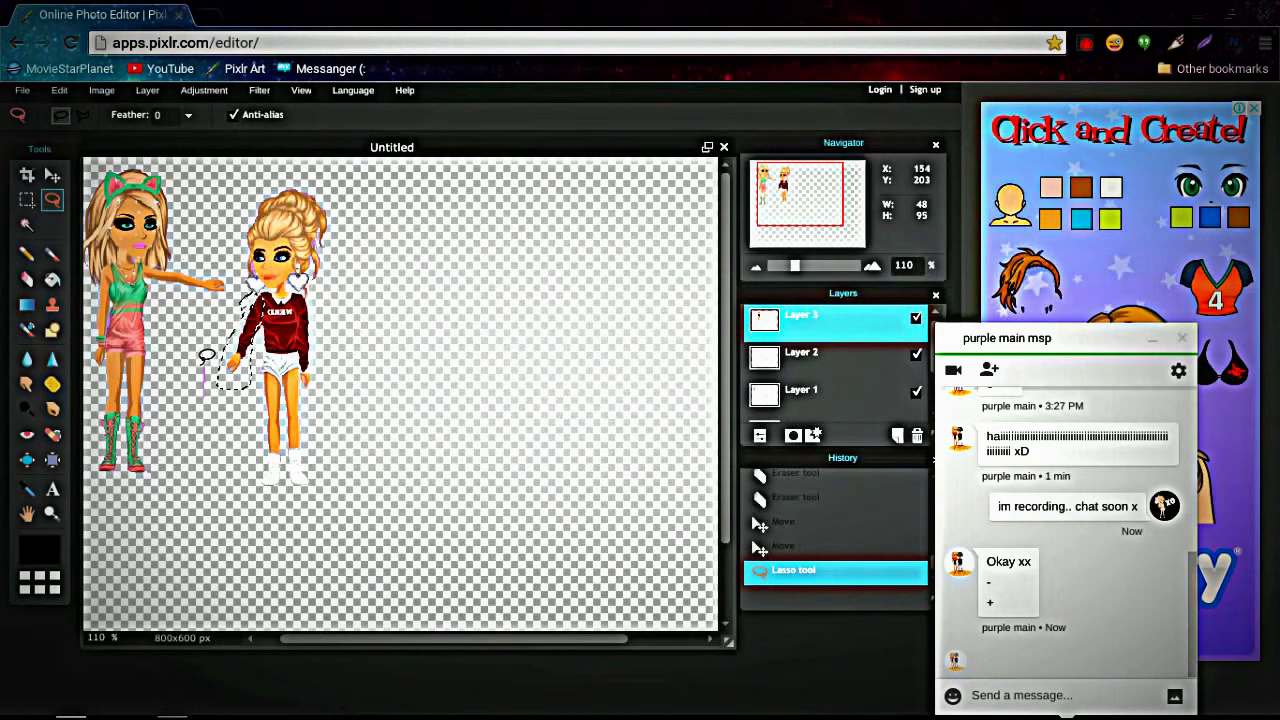
# Free transform the selected arm, rotating it up to shoulder height so it reaches toward the first doll, and apply the changes.
pyautogui.rightClick(238, 372)
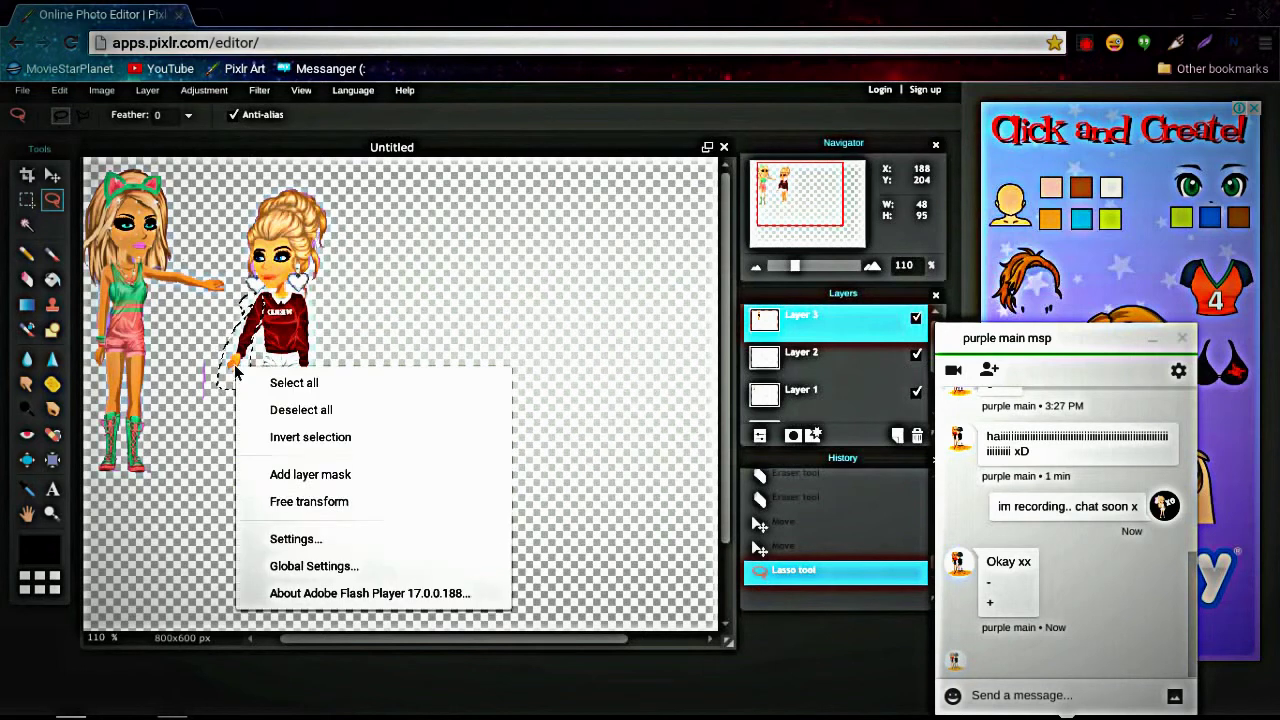
pyautogui.click(331, 505)
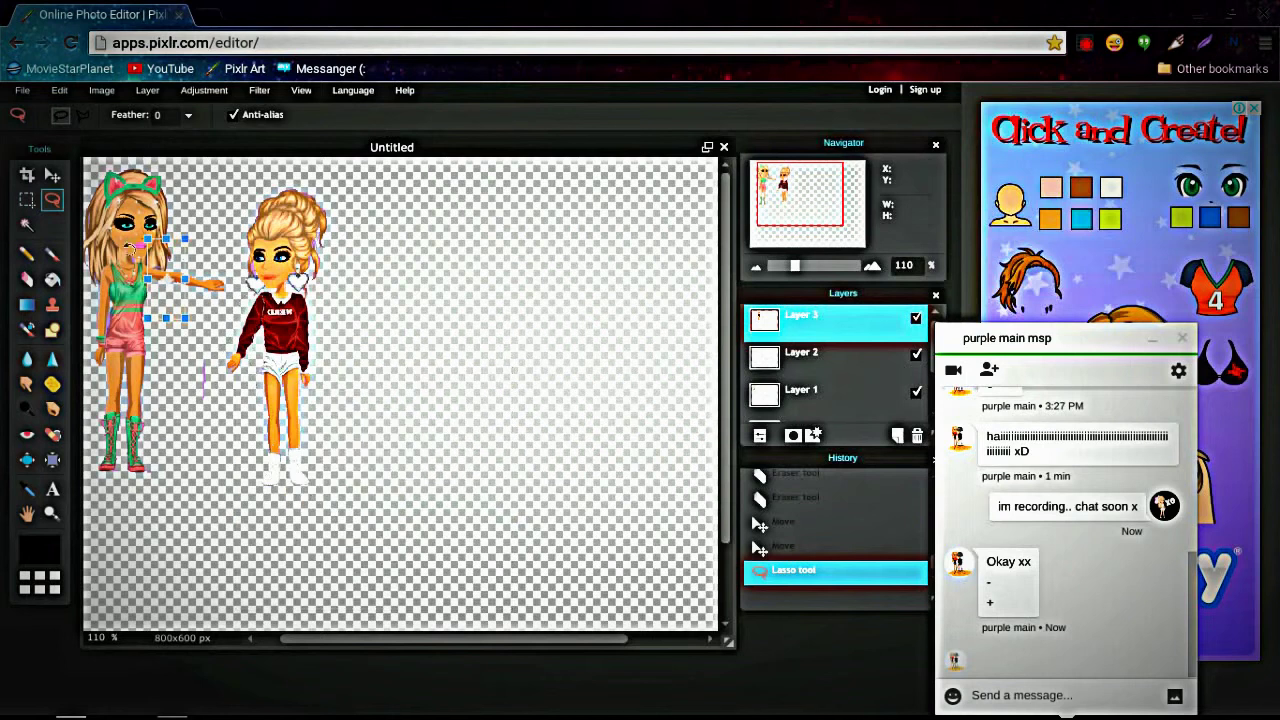
pyautogui.moveTo(148, 256); pyautogui.dragTo(141, 265)
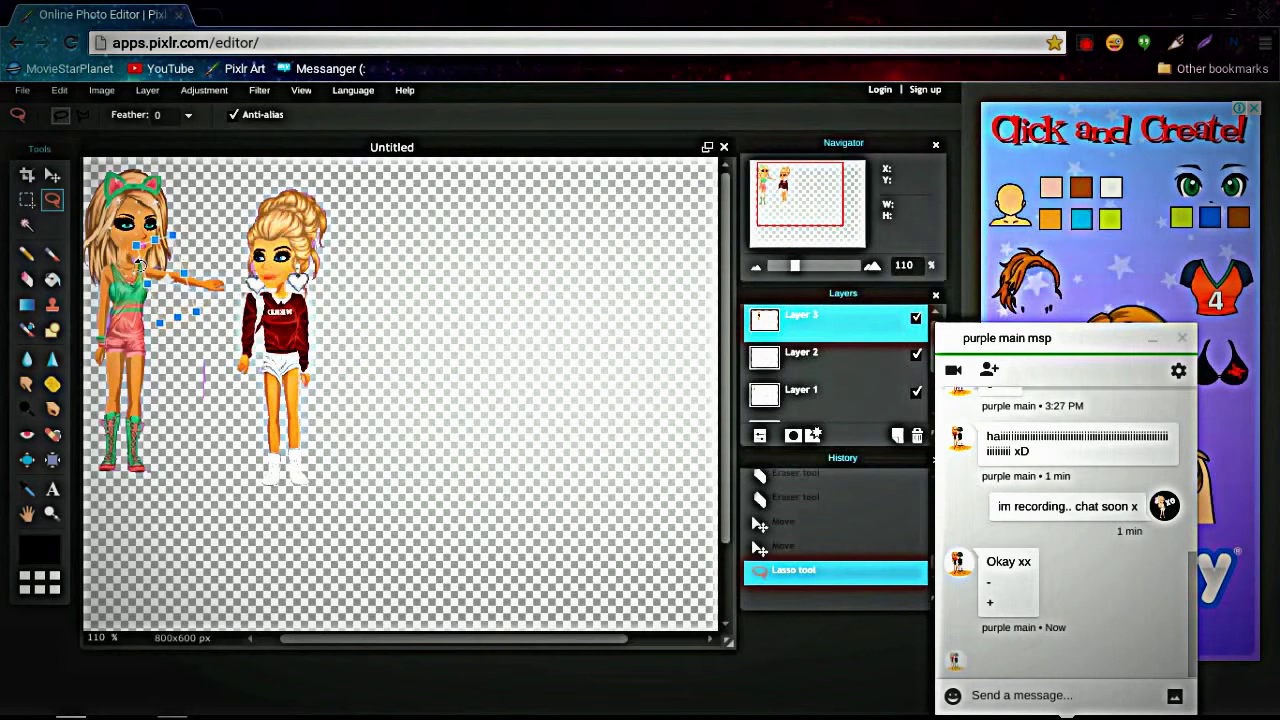
pyautogui.click(249, 317)
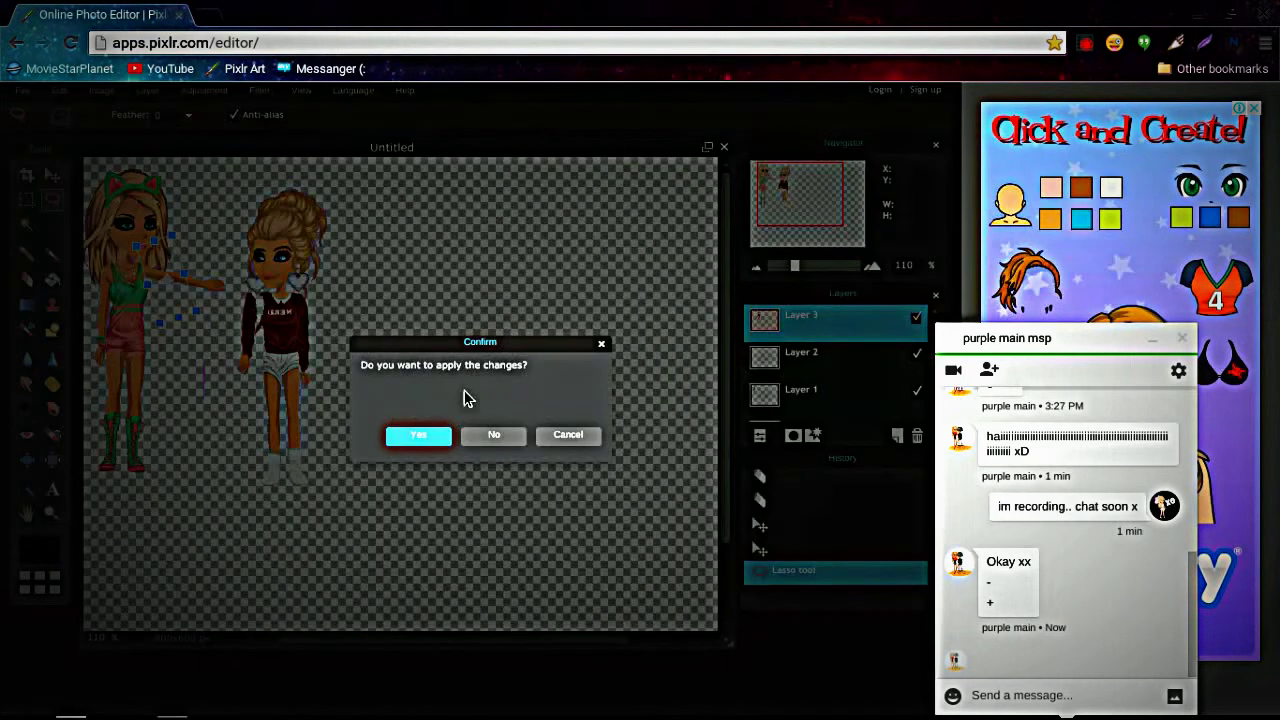
pyautogui.click(600, 343)
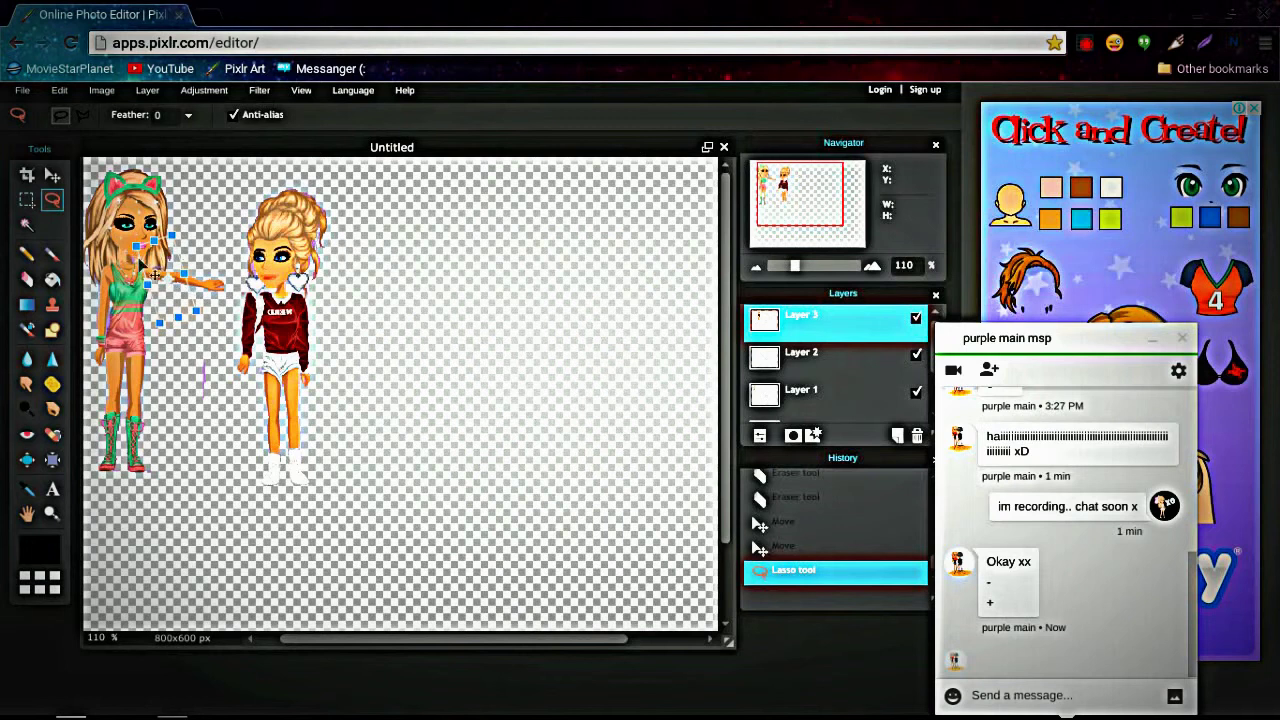
pyautogui.moveTo(148, 262)
pyautogui.mouseDown()
pyautogui.moveTo(168, 278)
pyautogui.moveTo(150, 266)
pyautogui.moveTo(191, 224)
pyautogui.mouseUp()
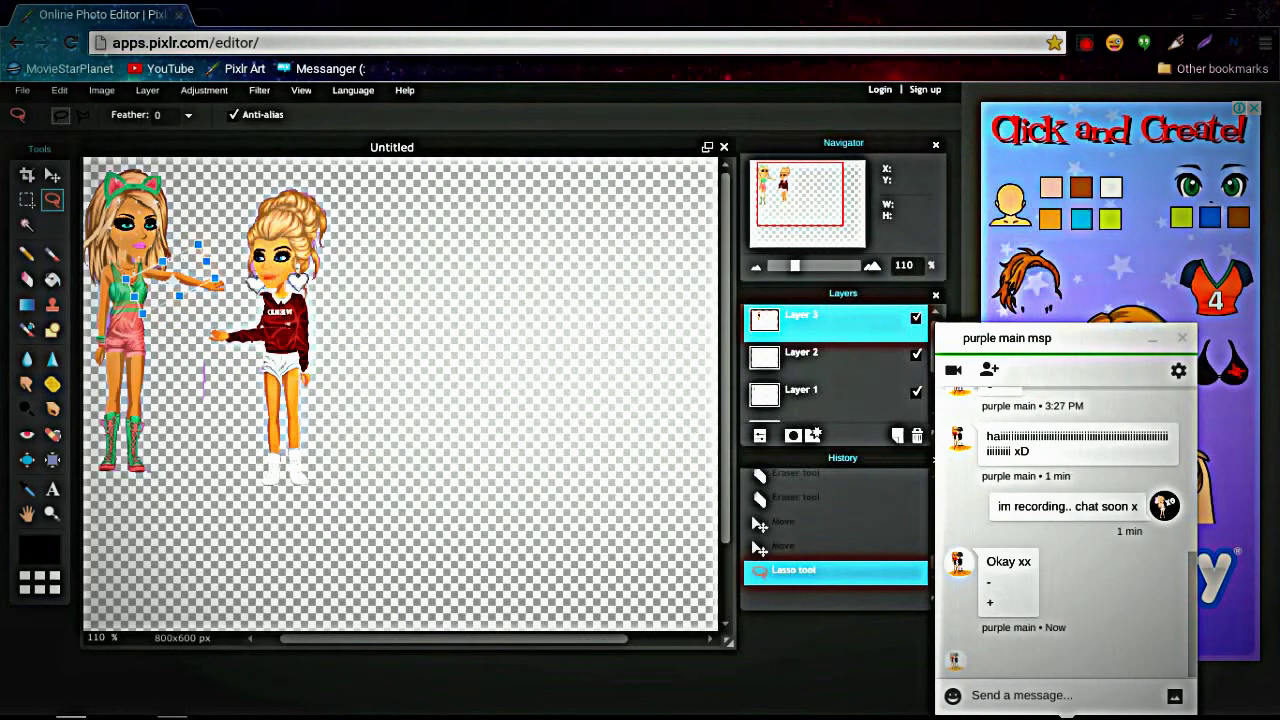
pyautogui.moveTo(190, 283); pyautogui.dragTo(159, 246)
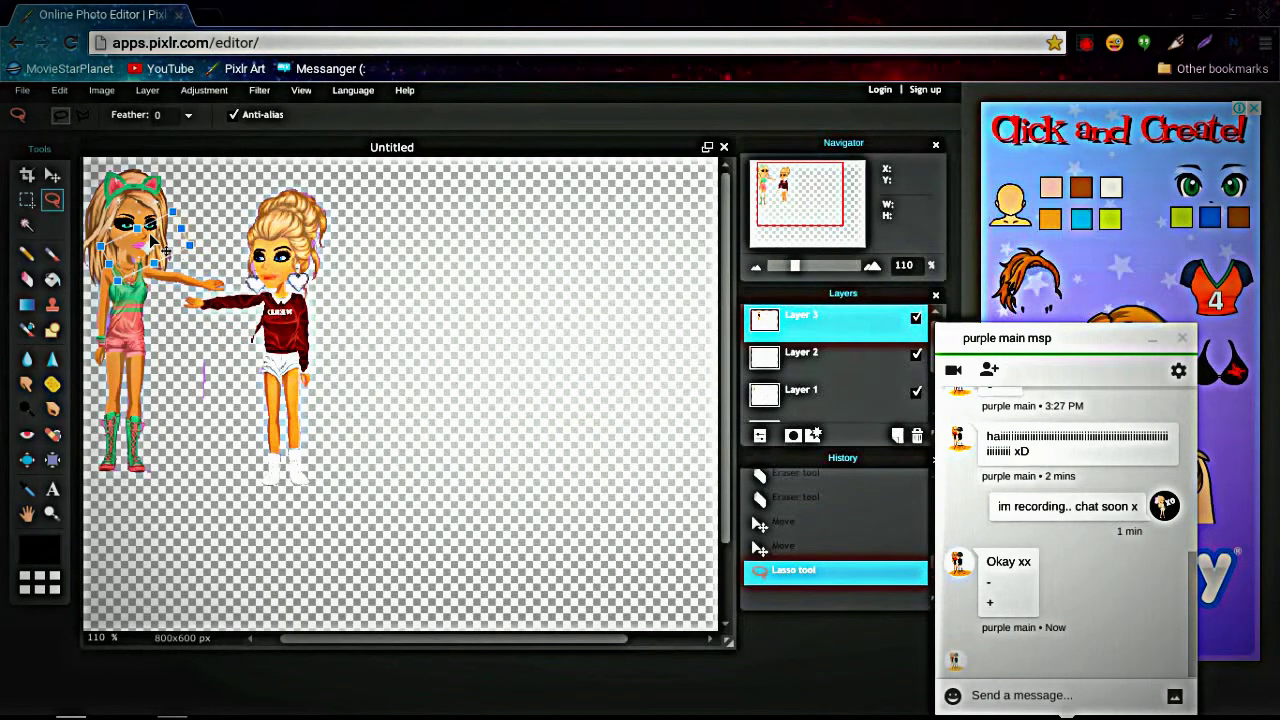
pyautogui.click(45, 556)
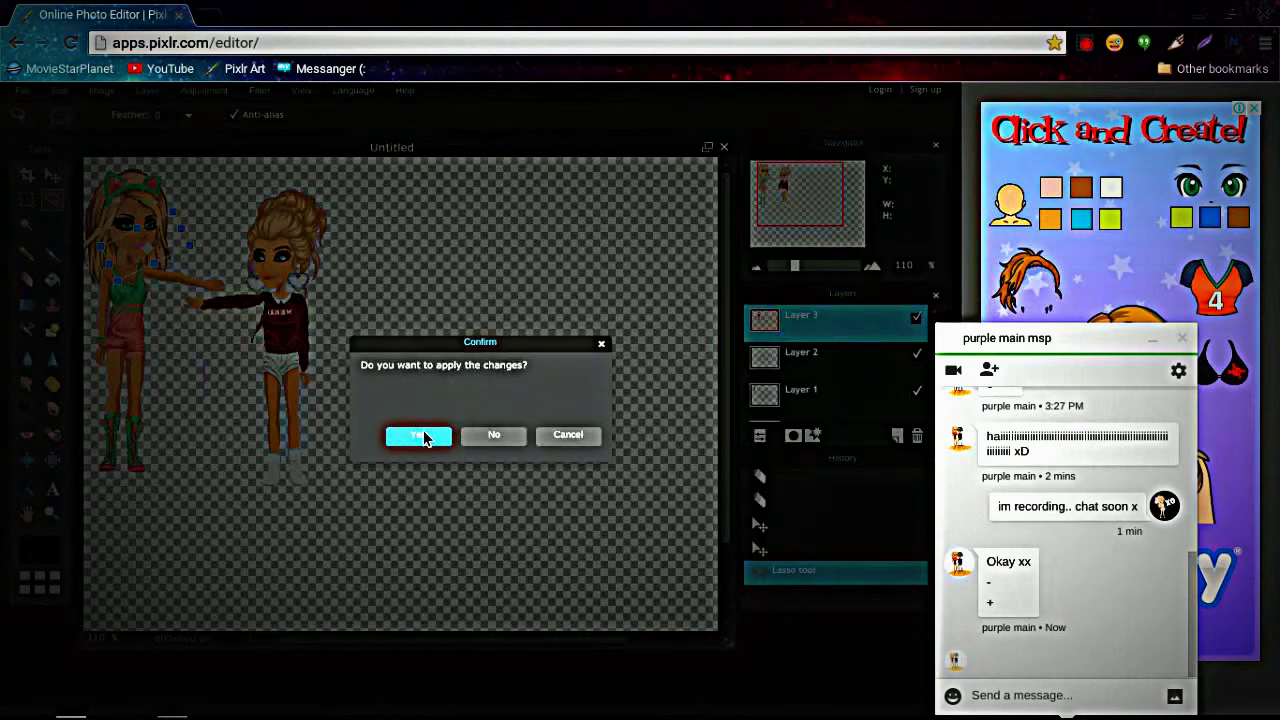
pyautogui.click(424, 436)
# Set the main colour to the dark red 7a0000 to match the second doll's sweater.
pyautogui.click(38, 550)
pyautogui.moveTo(335, 312); pyautogui.dragTo(396, 323)
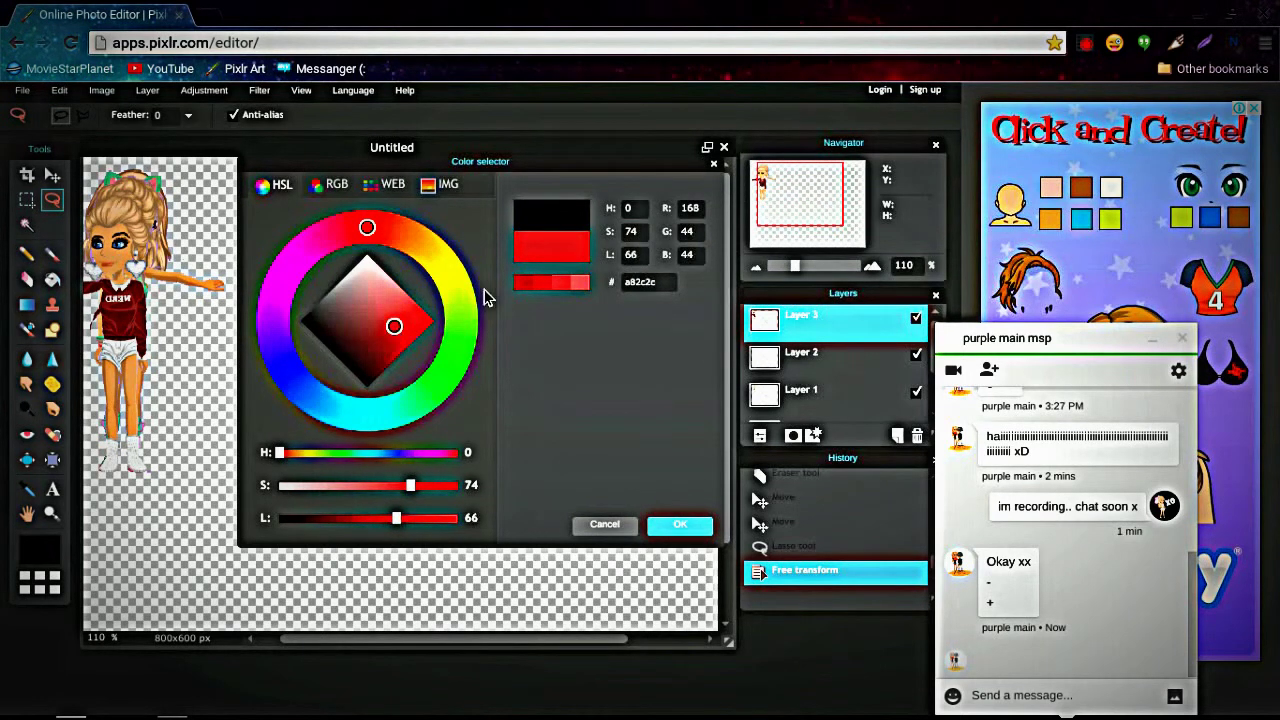
pyautogui.click(520, 282)
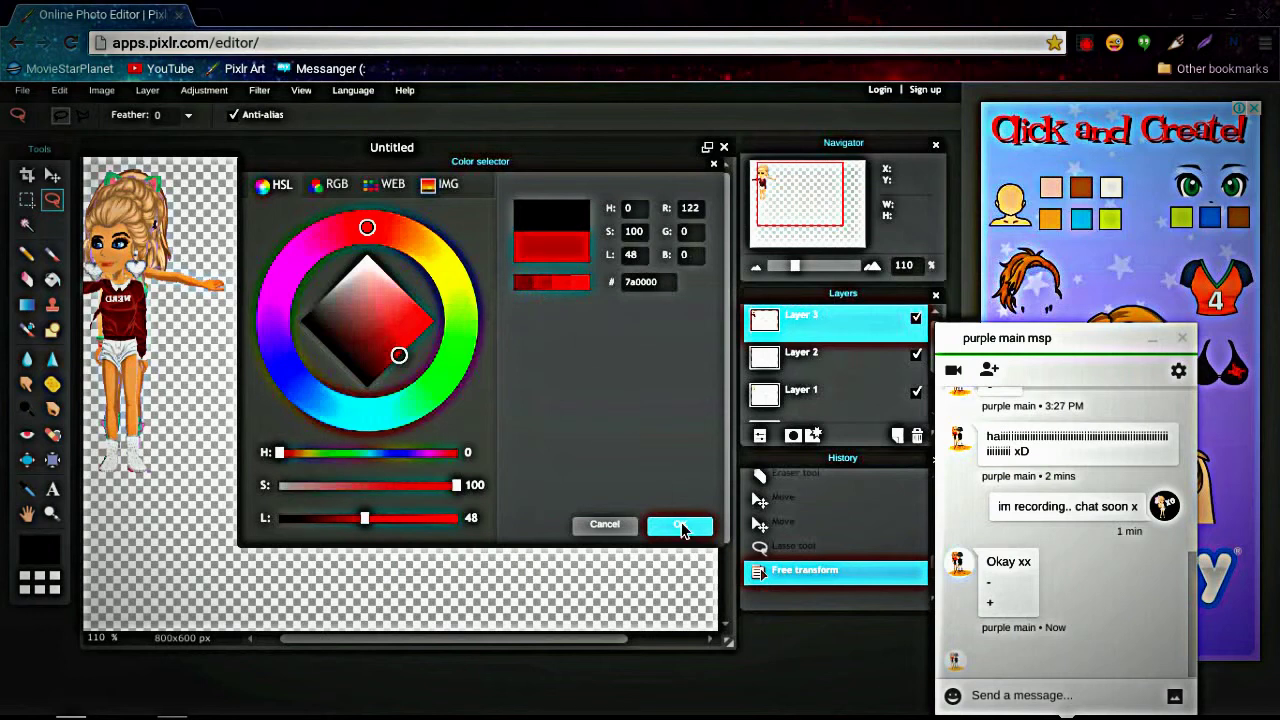
pyautogui.click(679, 526)
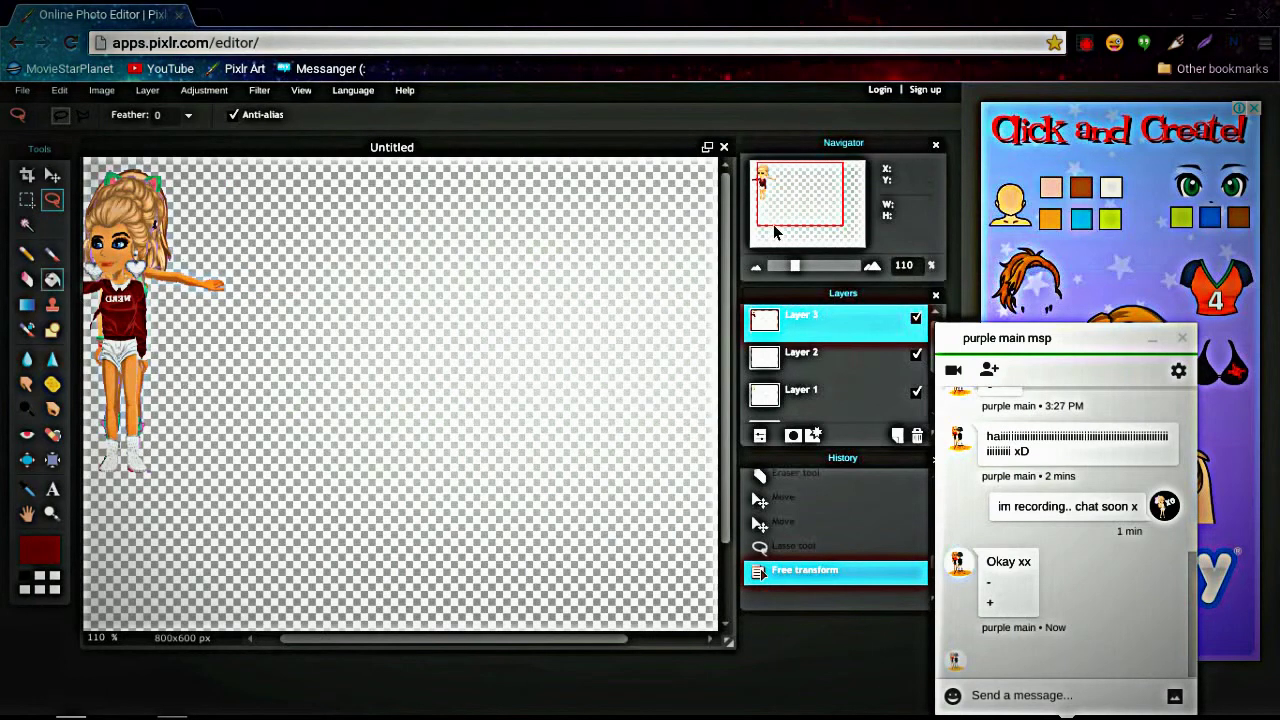
# Move the second doll off the first doll to an empty area of the canvas with the Move tool.
pyautogui.moveTo(769, 203); pyautogui.dragTo(763, 202)
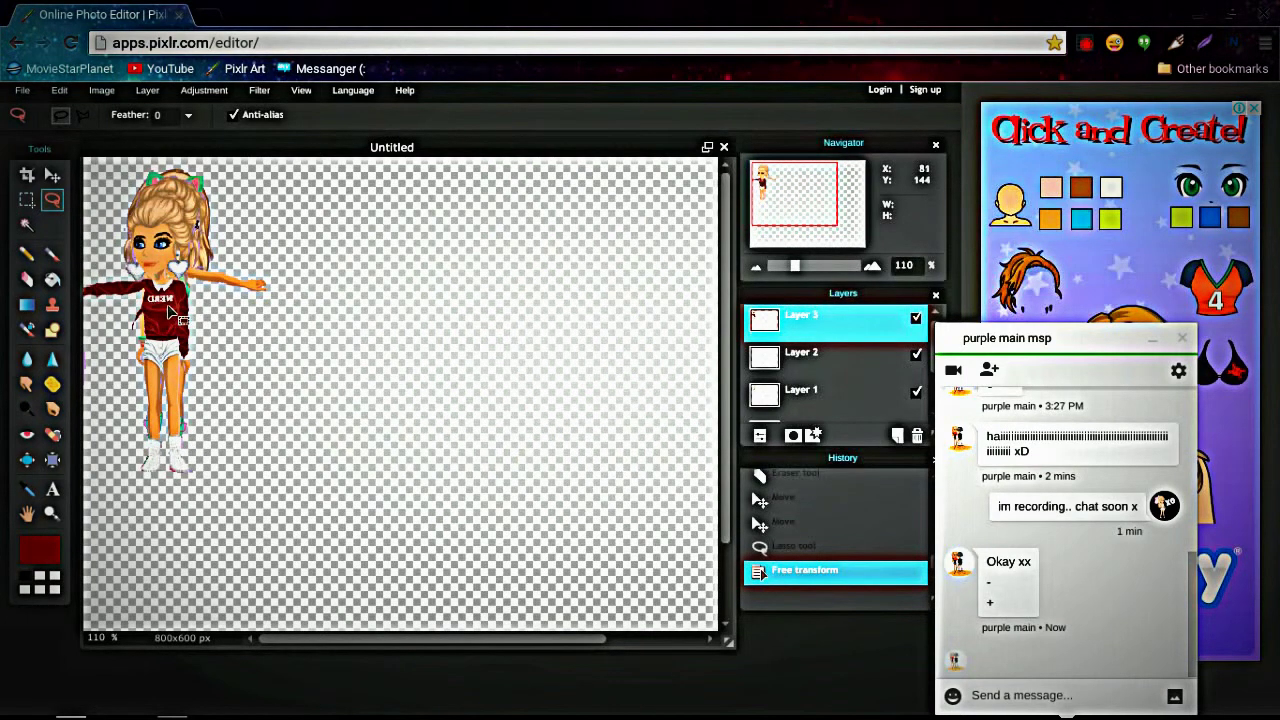
pyautogui.click(52, 177)
pyautogui.moveTo(175, 318); pyautogui.dragTo(510, 342)
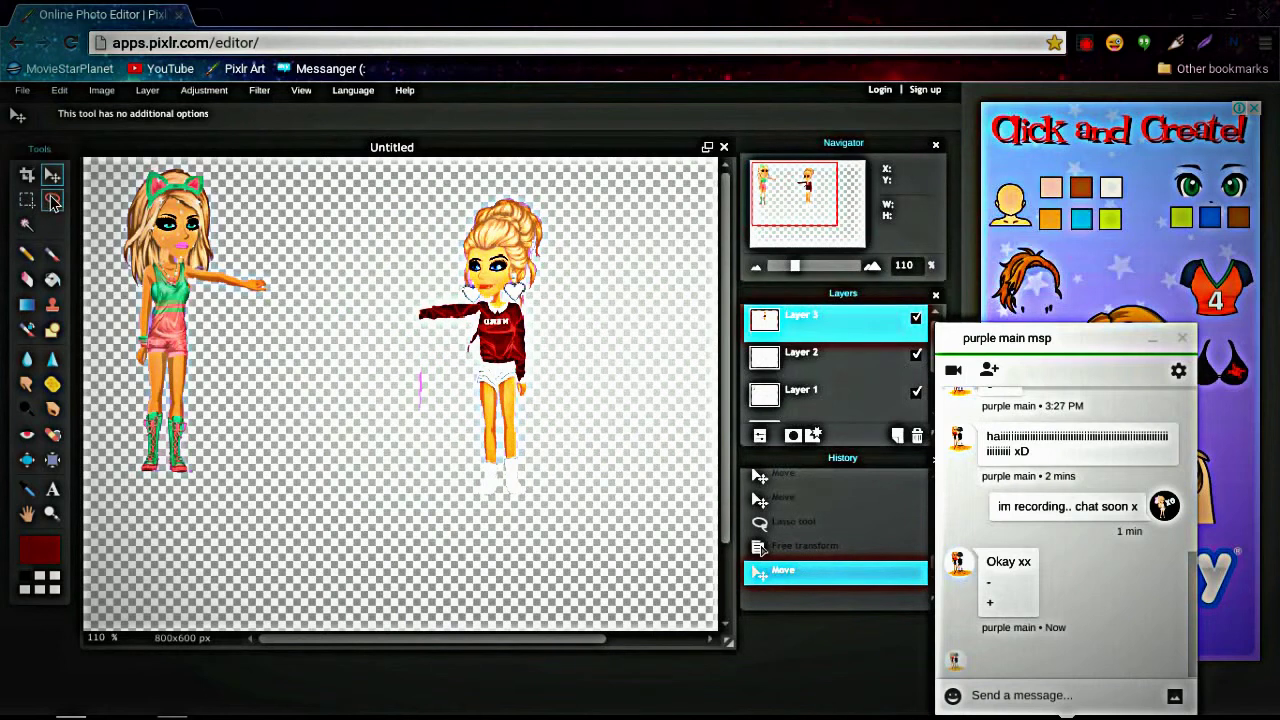
# Try to paint over the second doll's raised-arm shoulder in dark red with the size 50 brush, and undo the stroke.
pyautogui.click(52, 255)
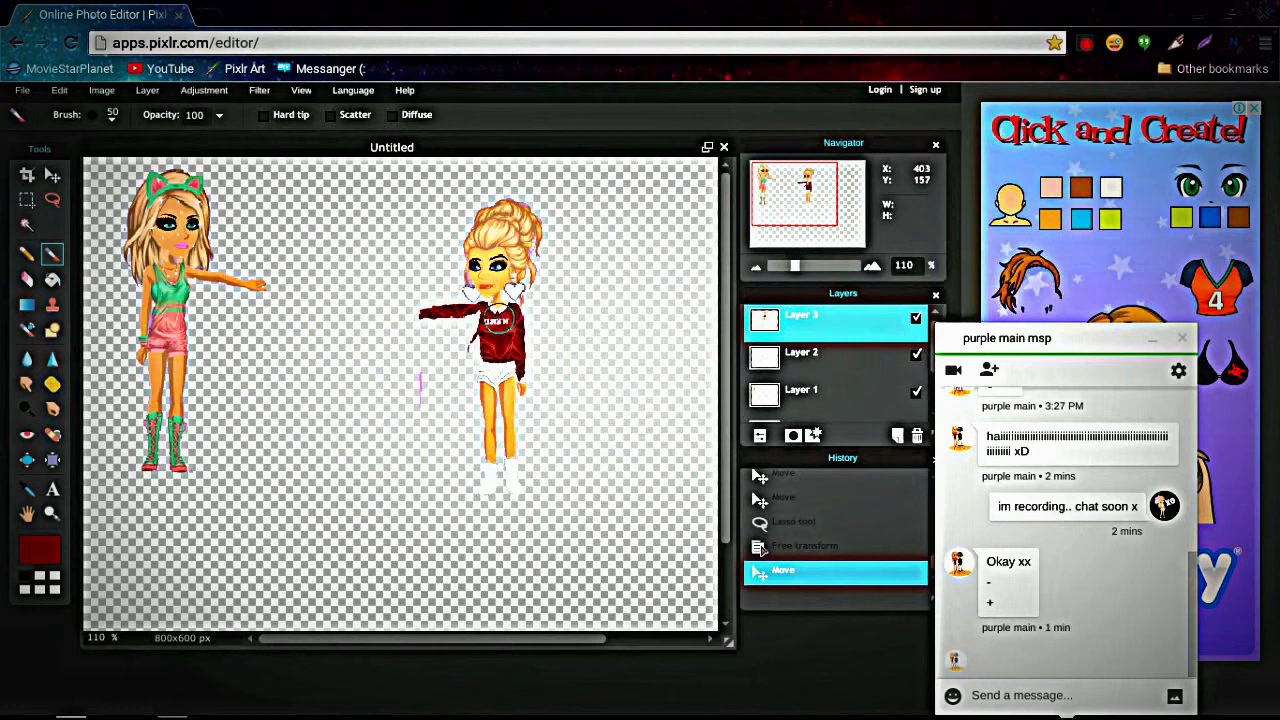
pyautogui.click(470, 313)
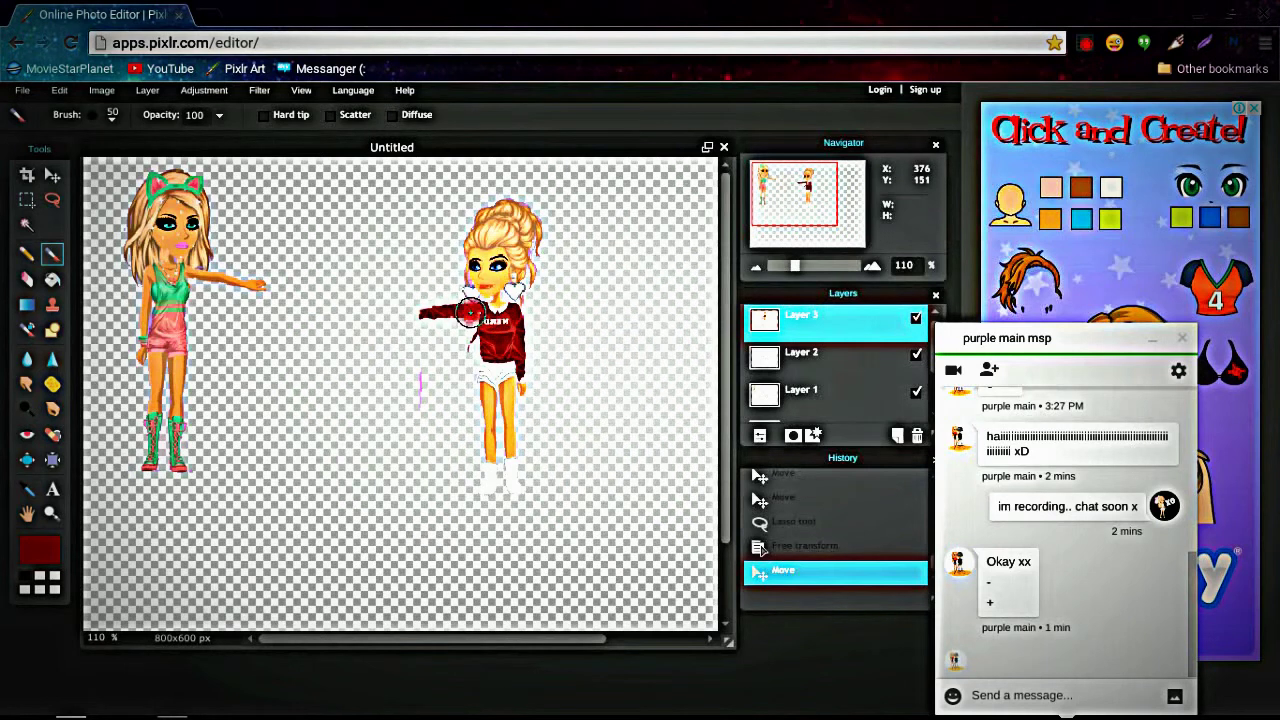
pyautogui.click(478, 318)
pyautogui.click(475, 316)
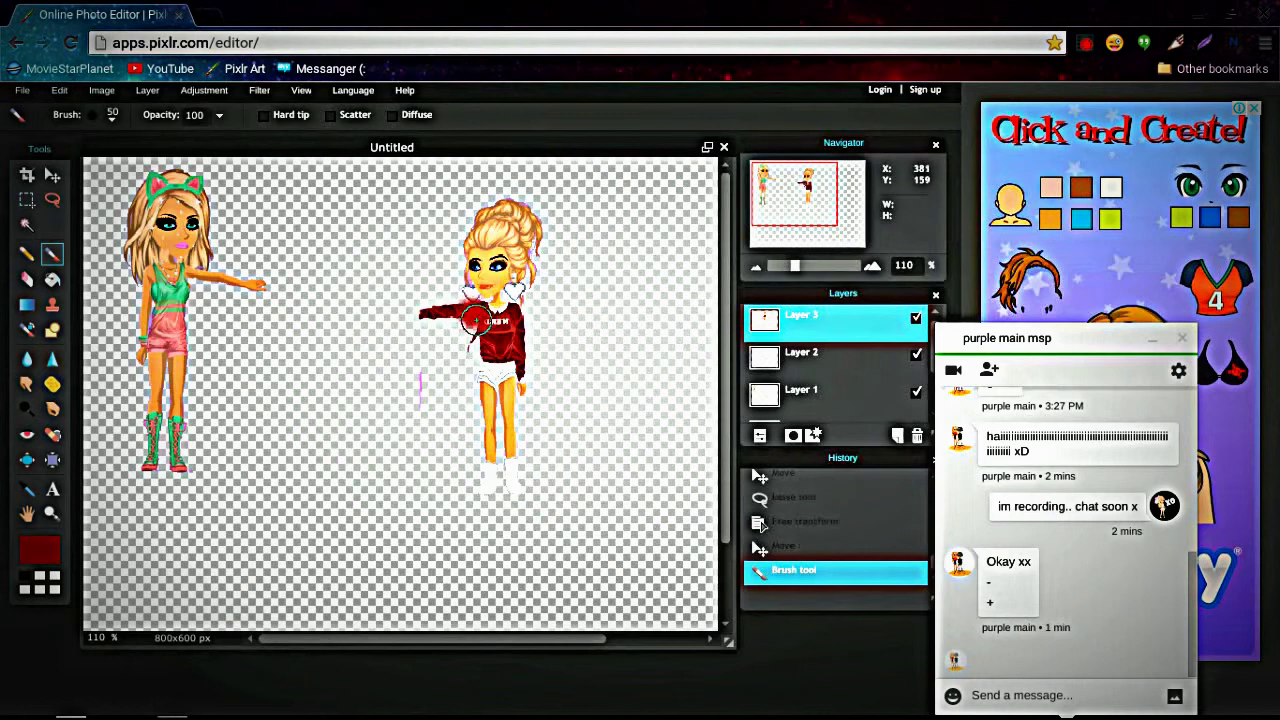
pyautogui.click(60, 90)
pyautogui.click(88, 115)
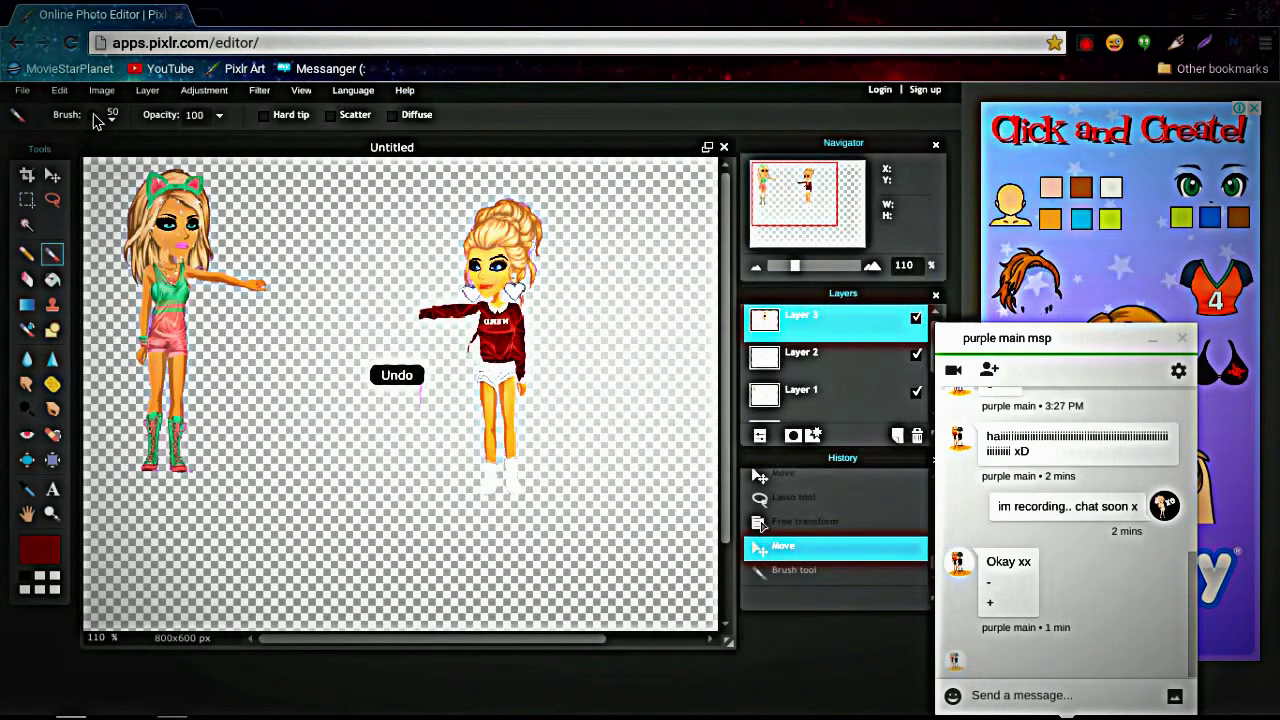
# Switch to the square size 9 brush and paint the shoulder join of the second doll's raised arm dark red.
pyautogui.click(99, 118)
pyautogui.click(231, 244)
pyautogui.click(577, 437)
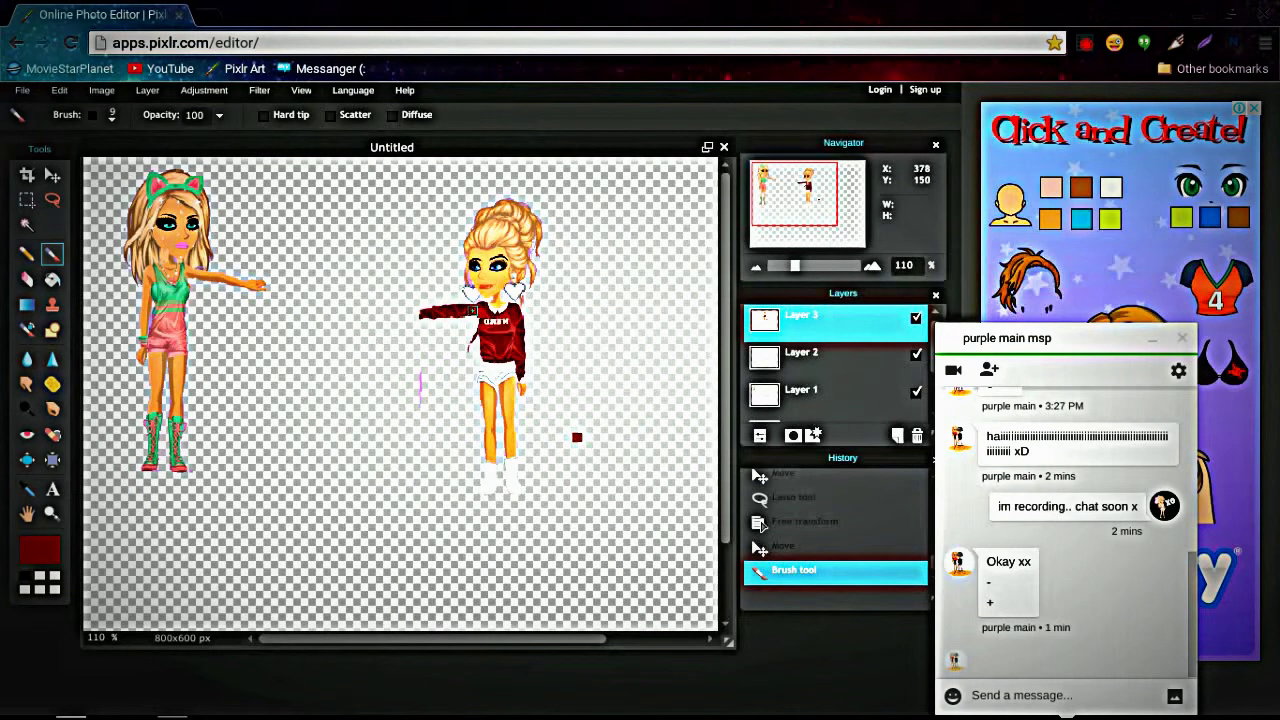
pyautogui.click(474, 311)
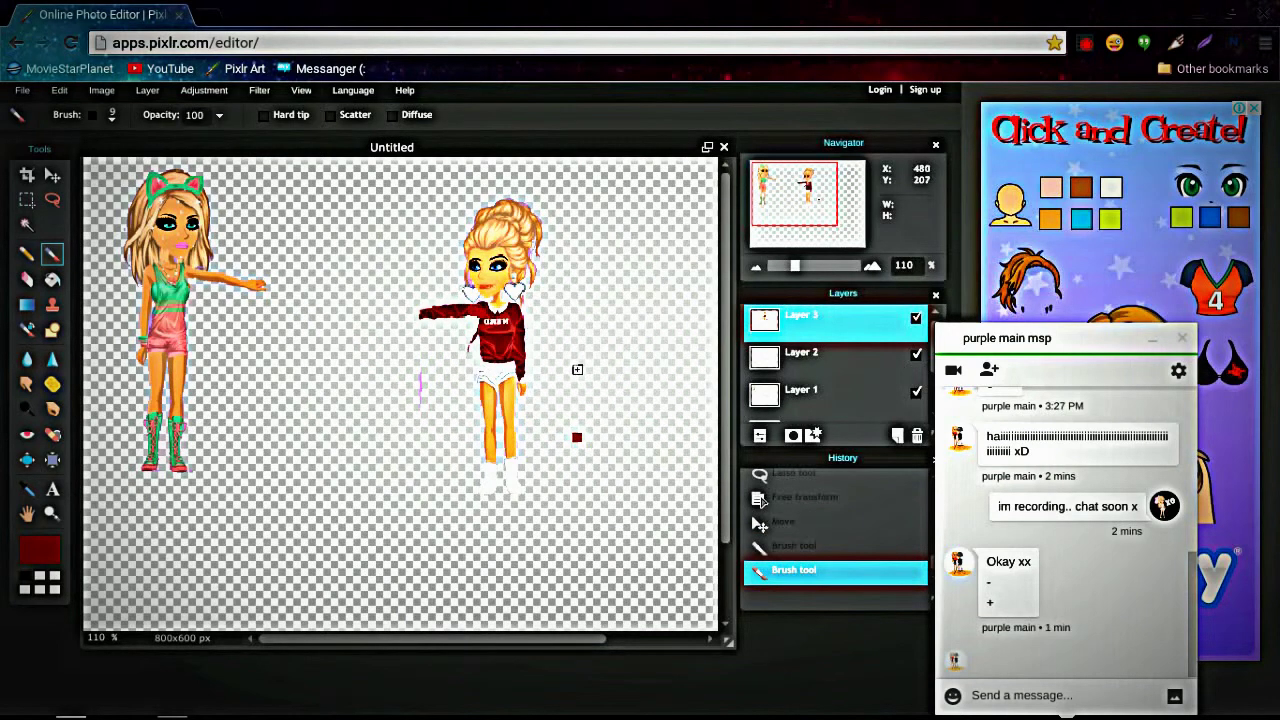
# Erase the leftover purple strip and the stray dark red square beside the second doll.
pyautogui.click(26, 279)
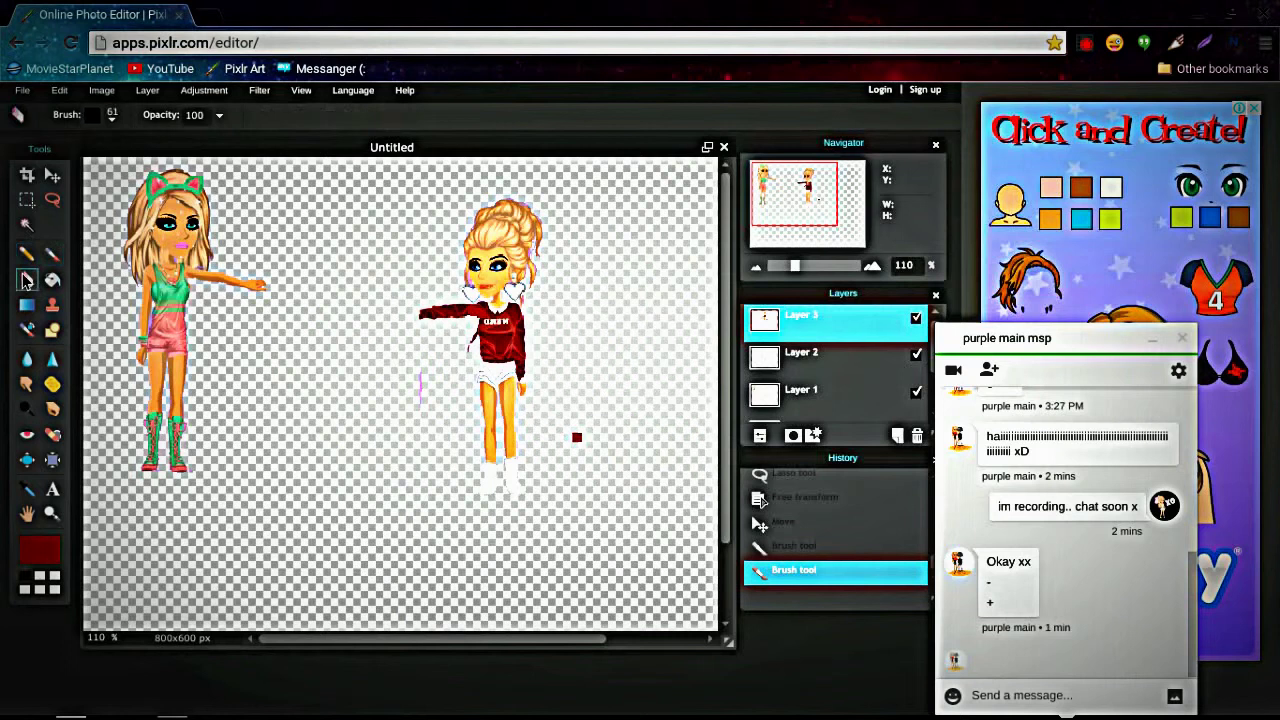
pyautogui.moveTo(465, 392)
pyautogui.mouseDown()
pyautogui.moveTo(402, 366)
pyautogui.moveTo(411, 394)
pyautogui.moveTo(450, 415)
pyautogui.mouseUp()
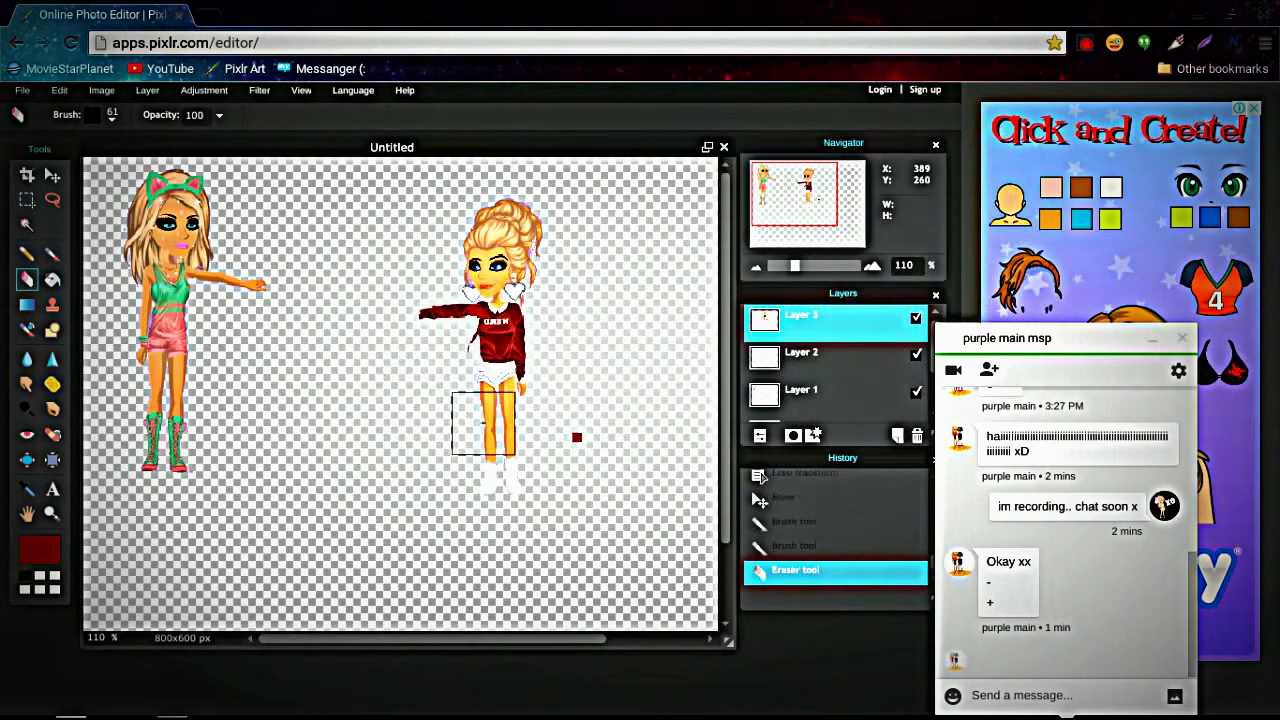
pyautogui.click(590, 445)
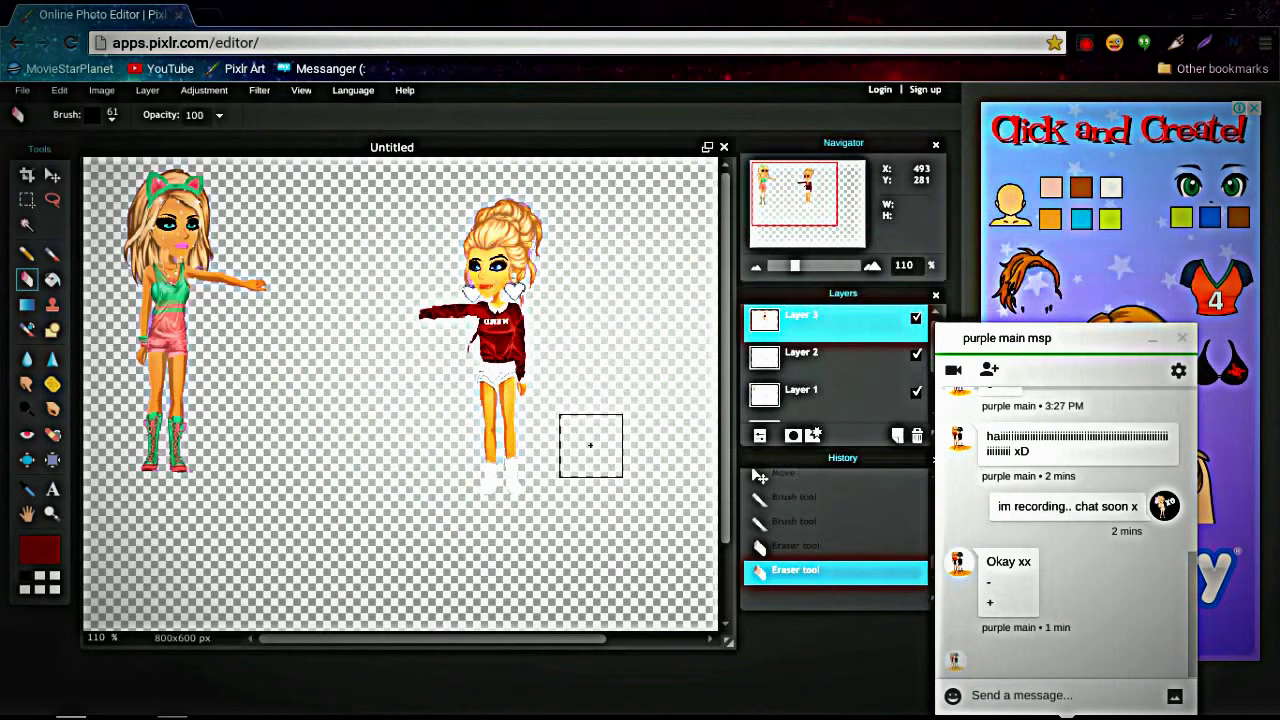
# Move the second doll toward the first doll so their outstretched hands meet.
pyautogui.click(50, 180)
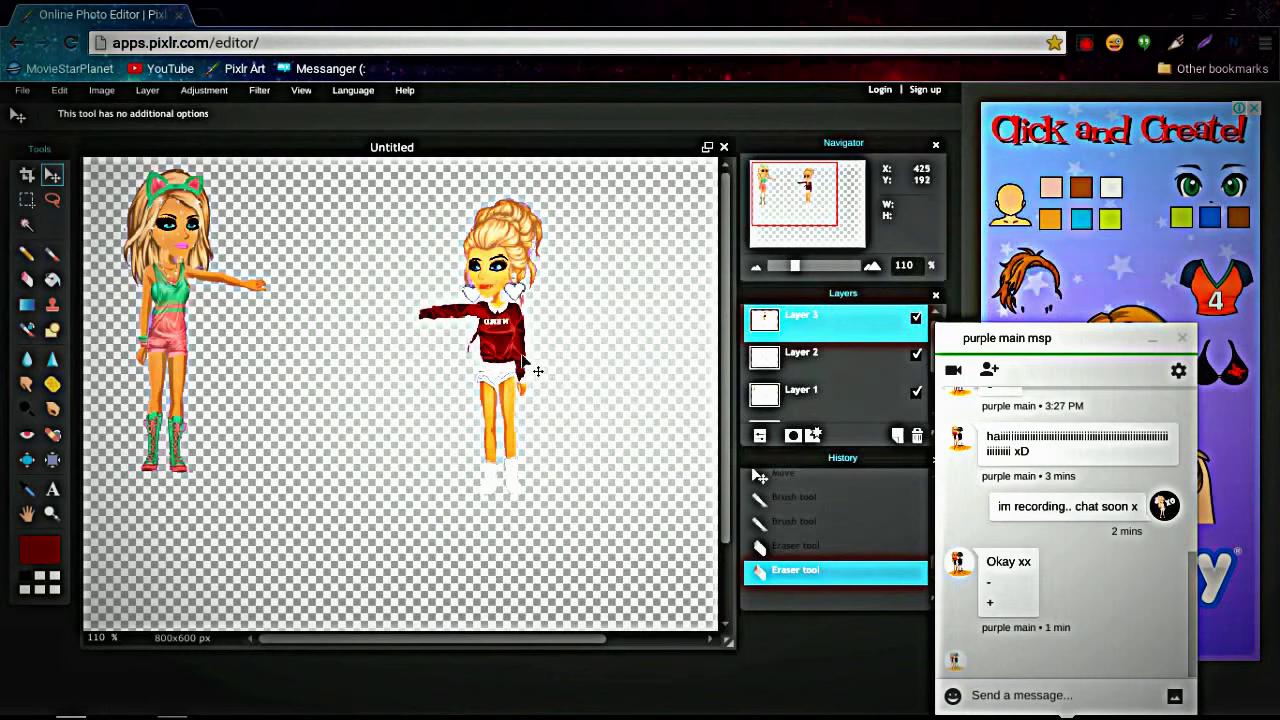
pyautogui.moveTo(492, 355); pyautogui.dragTo(322, 326)
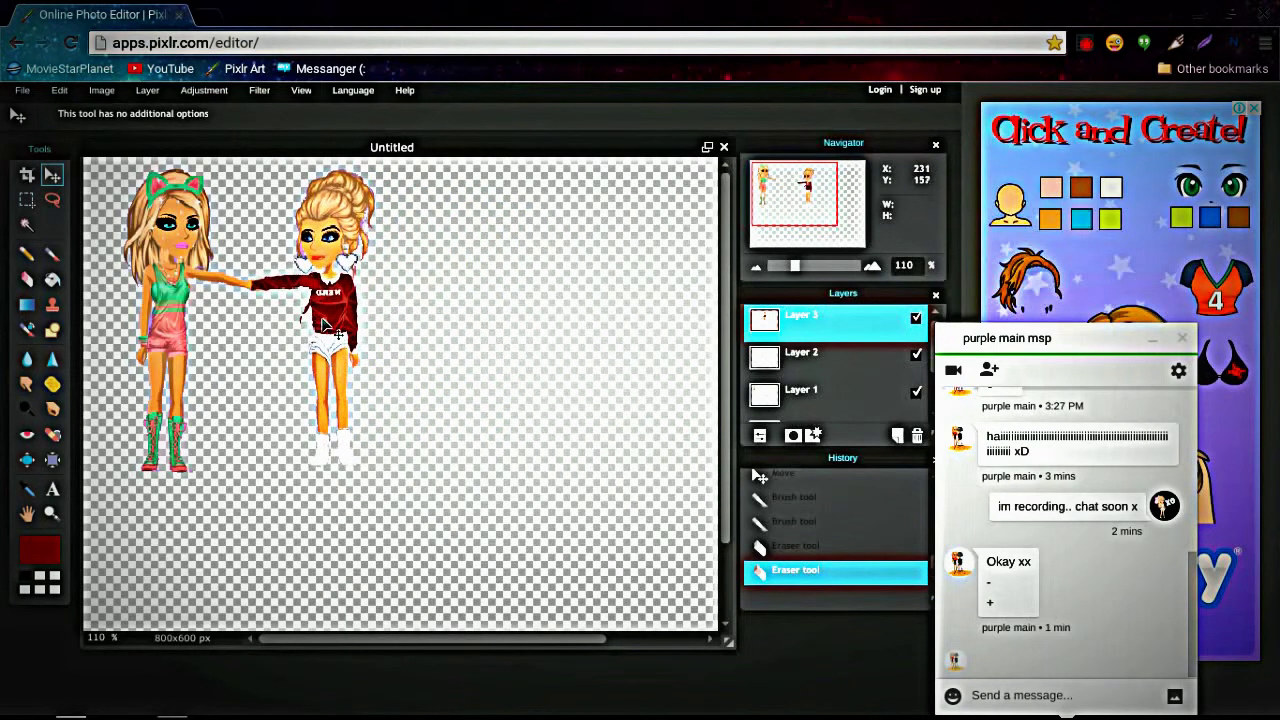
# Reorder the layers so Layer 3 lies below Layer 2 and Layer 1, and shift the first doll slightly away from the second.
pyautogui.moveTo(790, 354); pyautogui.dragTo(792, 302)
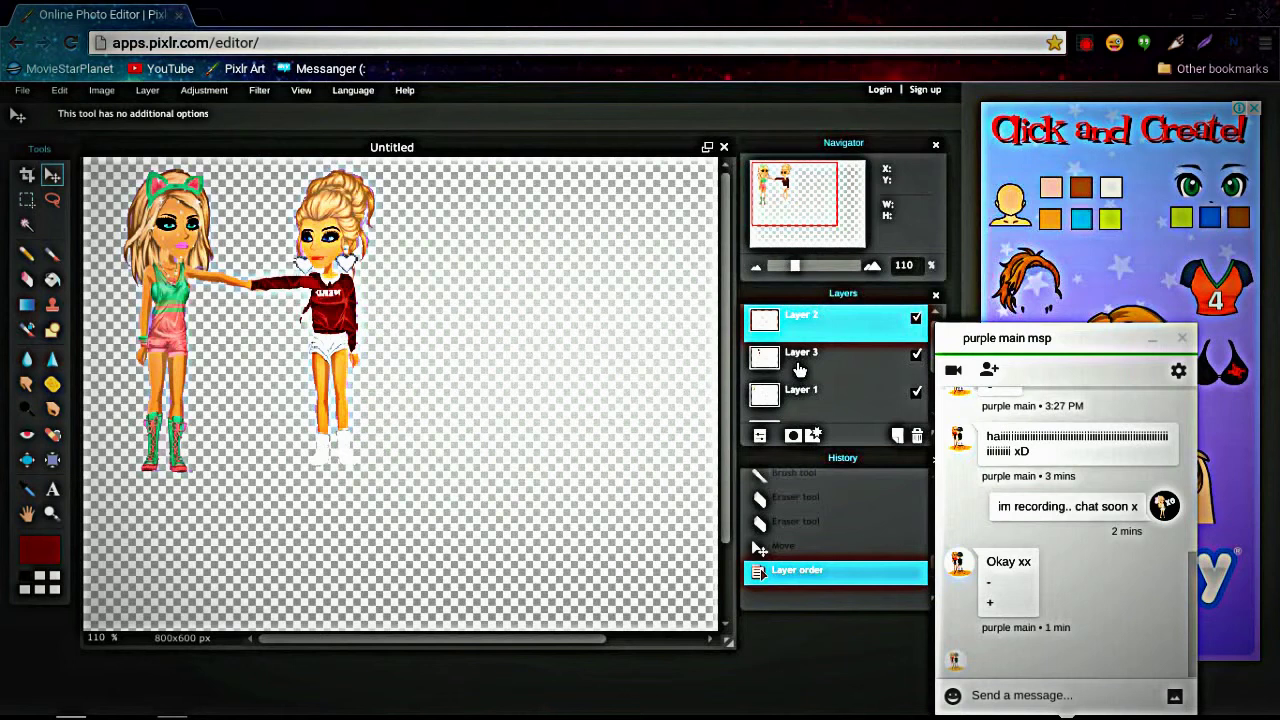
pyautogui.click(799, 369)
pyautogui.click(803, 325)
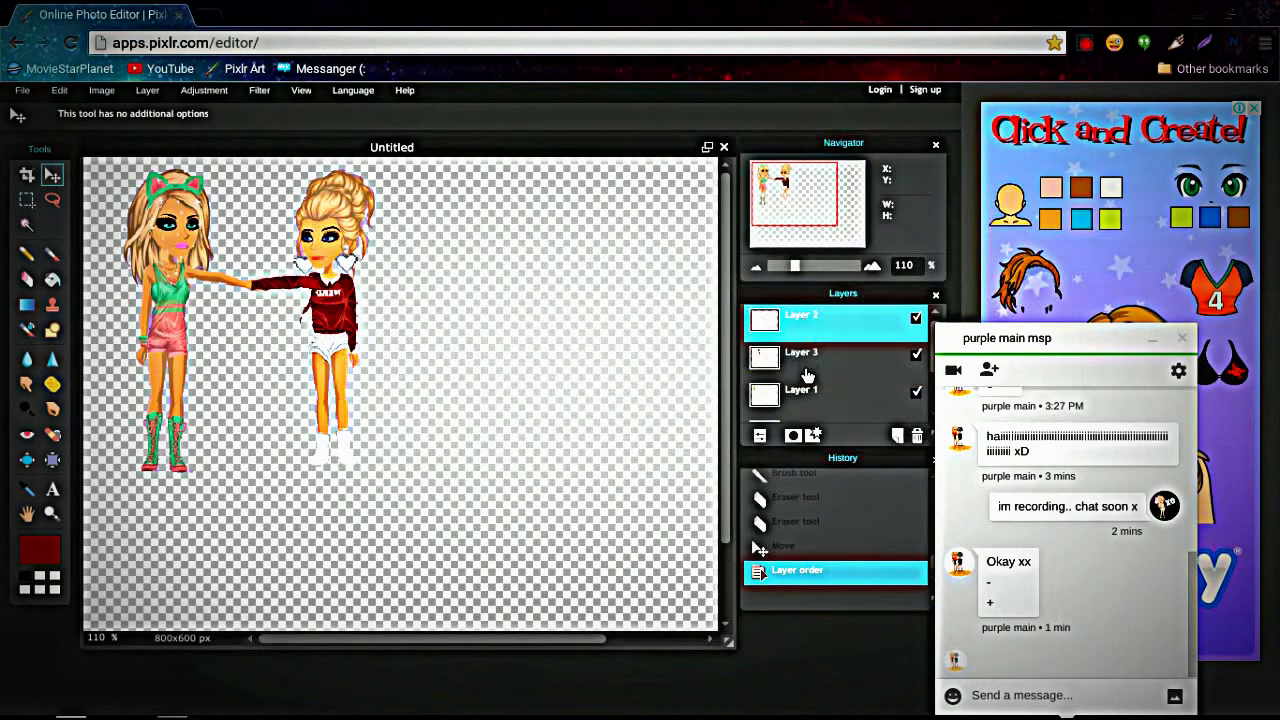
pyautogui.moveTo(806, 372); pyautogui.dragTo(808, 340)
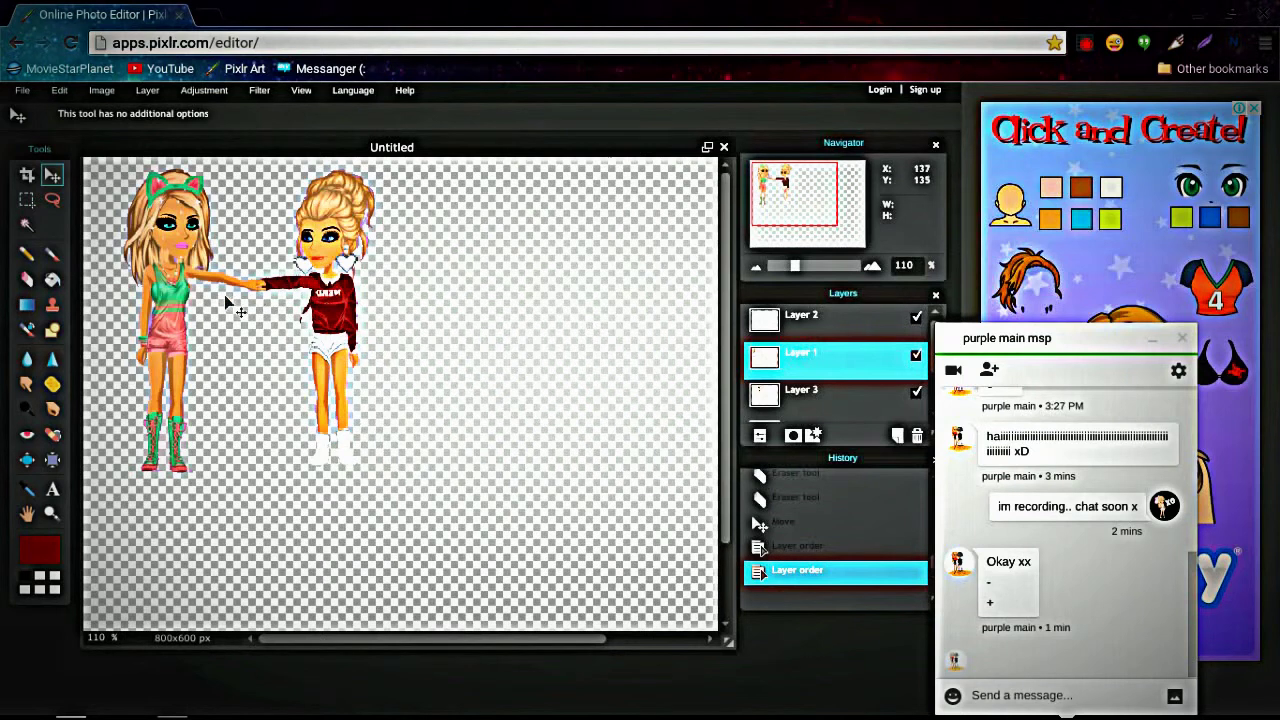
pyautogui.moveTo(170, 318); pyautogui.dragTo(163, 317)
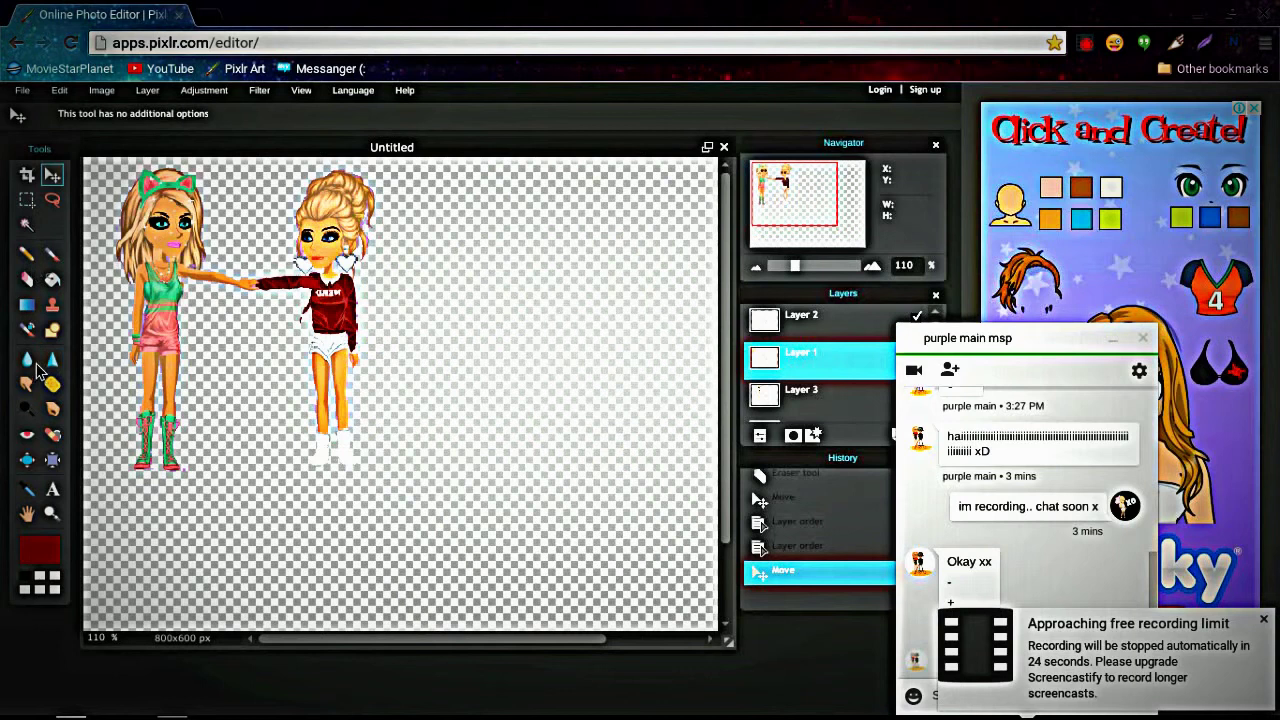
# Place a new Verdana size 30 text beside the second doll's feet reading "Ill make another video on the edit x".
pyautogui.click(54, 489)
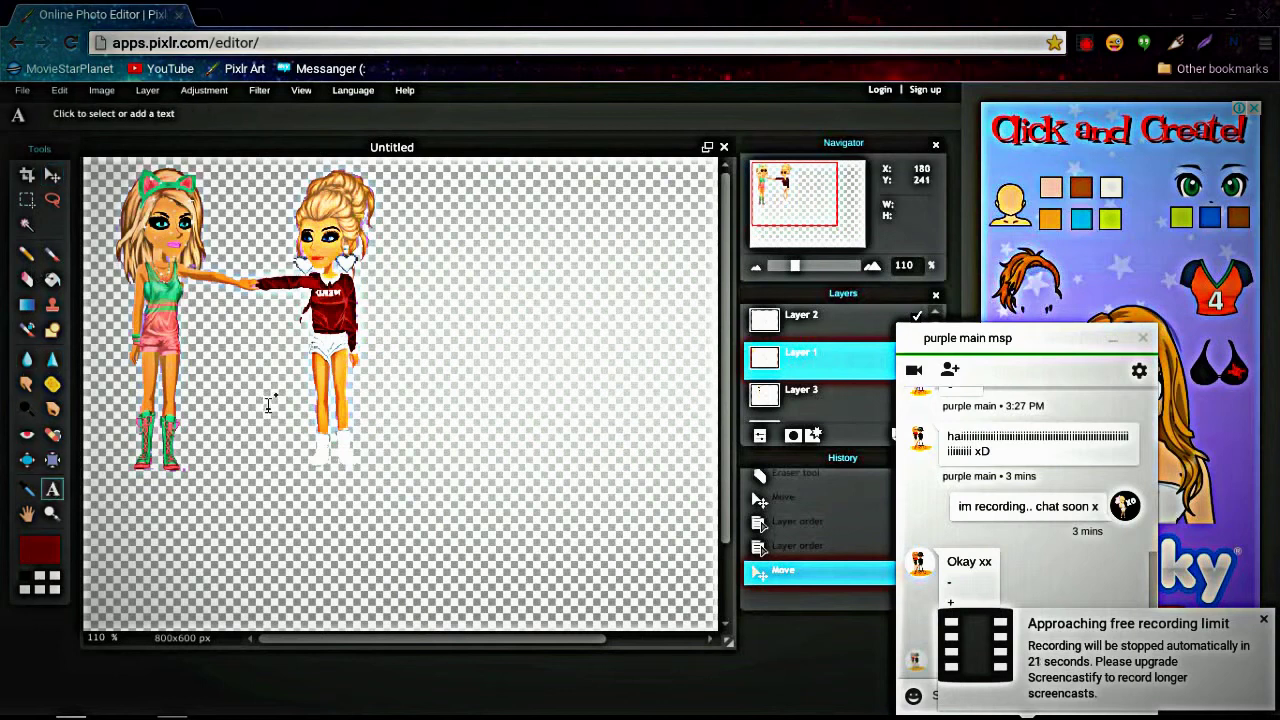
pyautogui.click(440, 448)
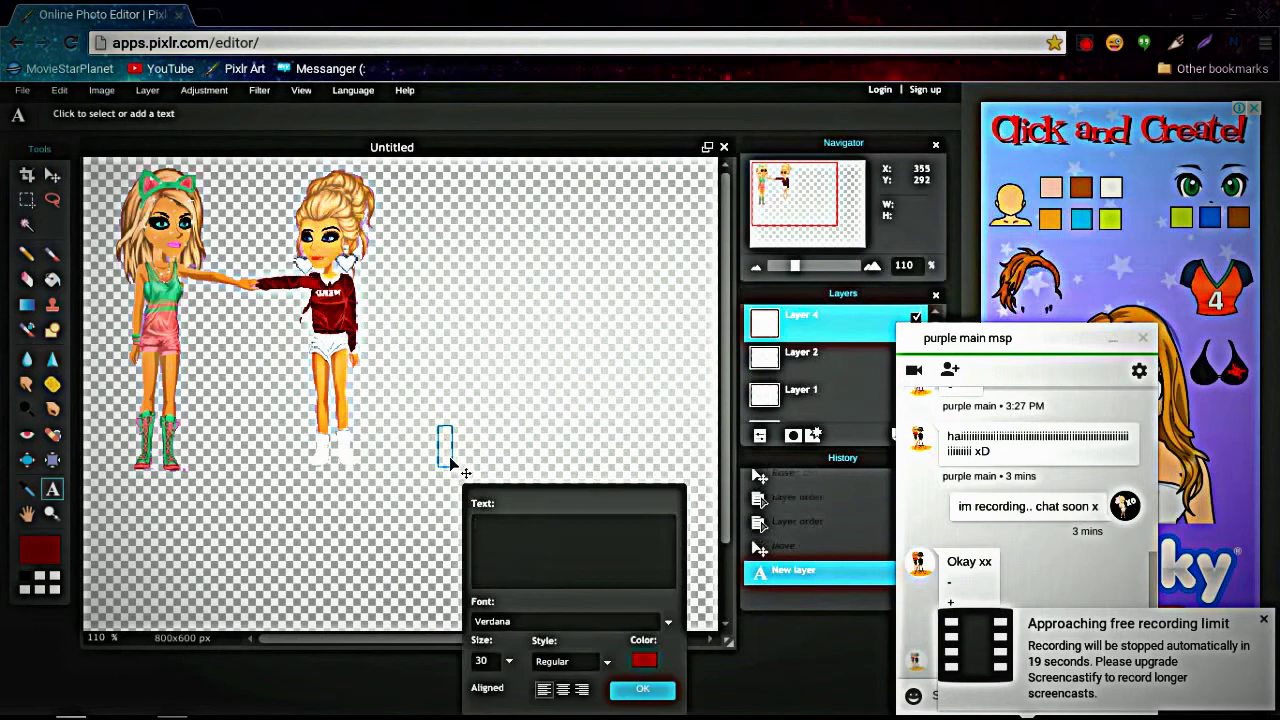
pyautogui.write('Ill ma')
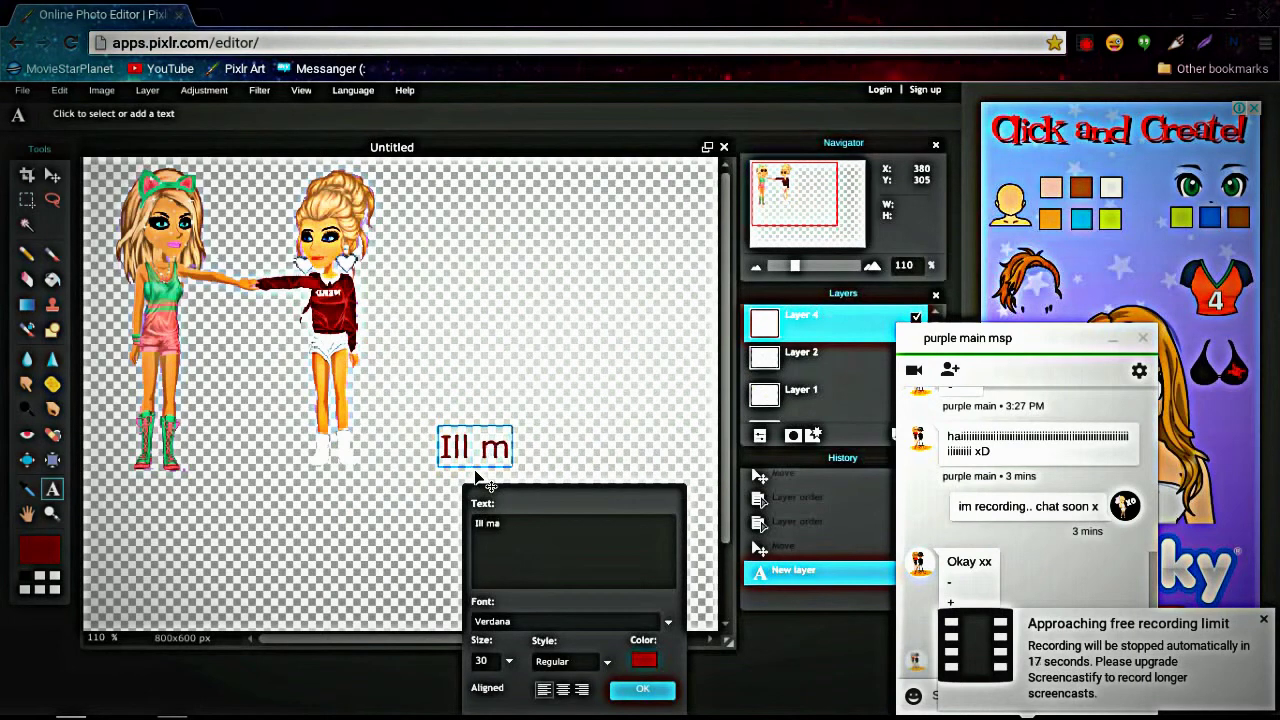
pyautogui.write('ke another video on the edit x')
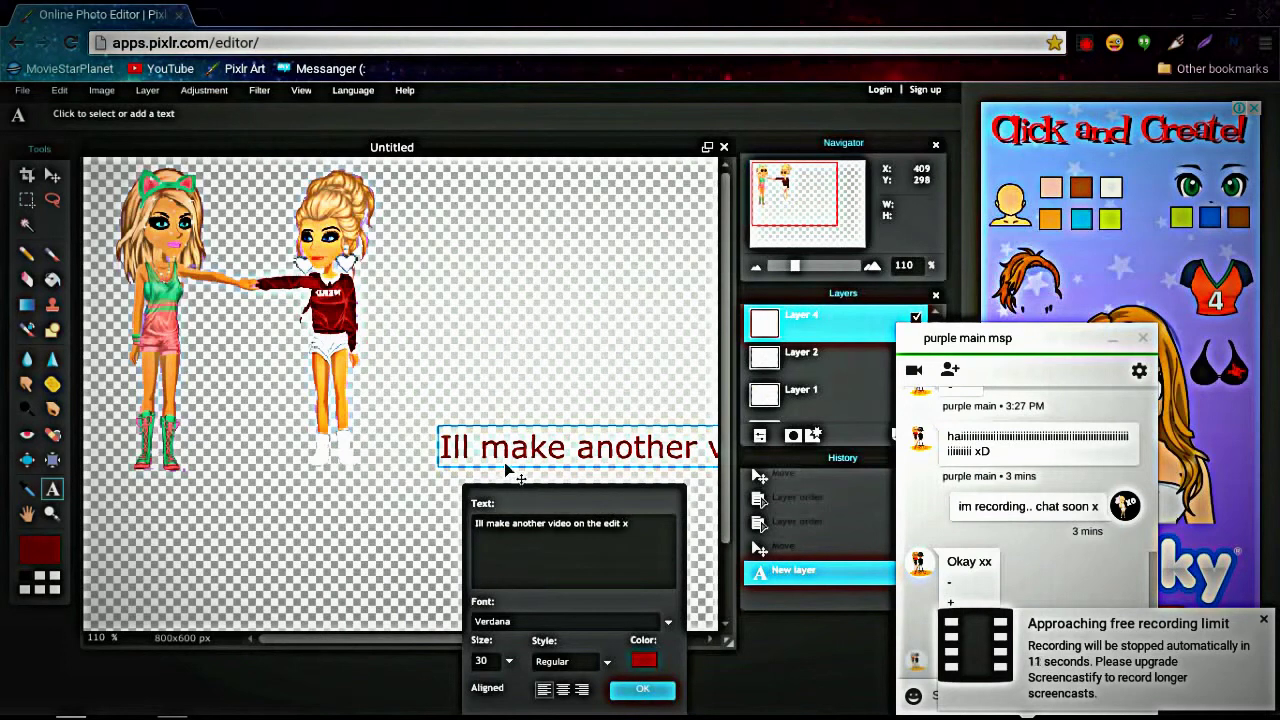
# Move the text below the dolls and replace its wording with "Besties Forever x".
pyautogui.moveTo(530, 452); pyautogui.dragTo(181, 523)
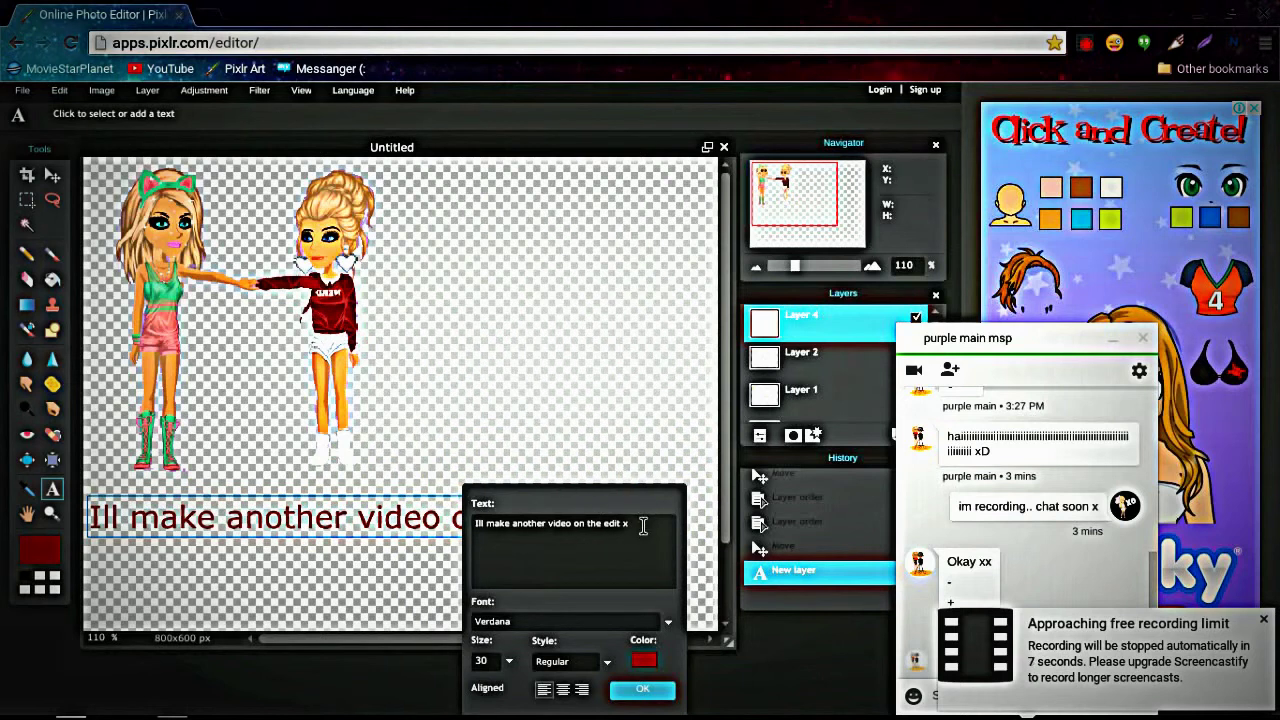
pyautogui.hotkey('ctrl', 'a')
pyautogui.write('Besties Forever x')
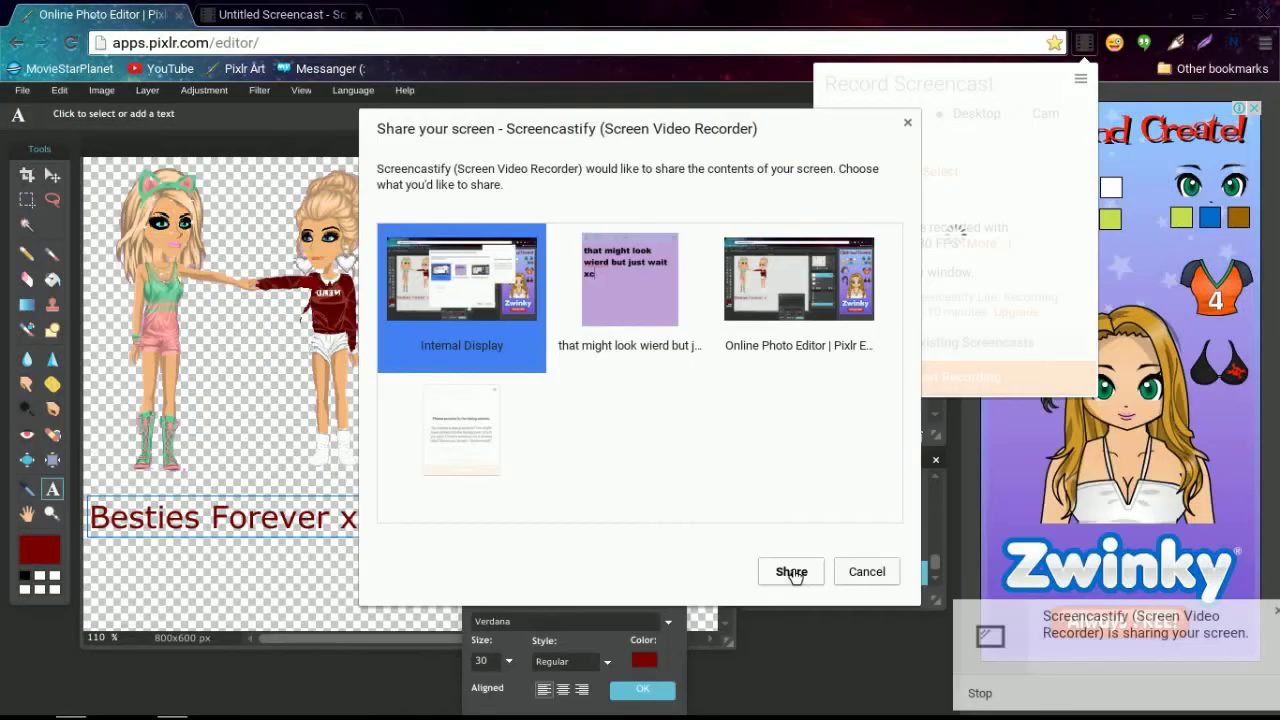
pyautogui.click(789, 571)
pyautogui.click(1263, 611)
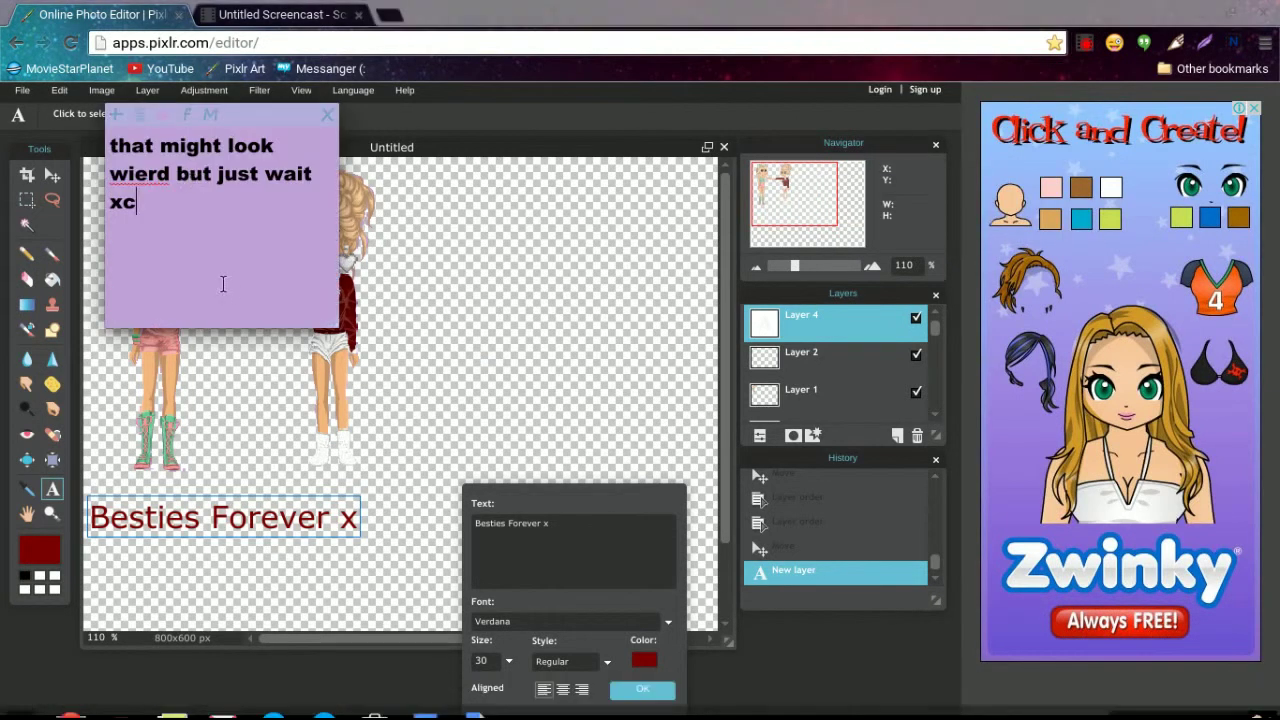
pyautogui.moveTo(137, 174); pyautogui.dragTo(233, 338)
pyautogui.hotkey('ctrl', 'a')
pyautogui.write('hey')
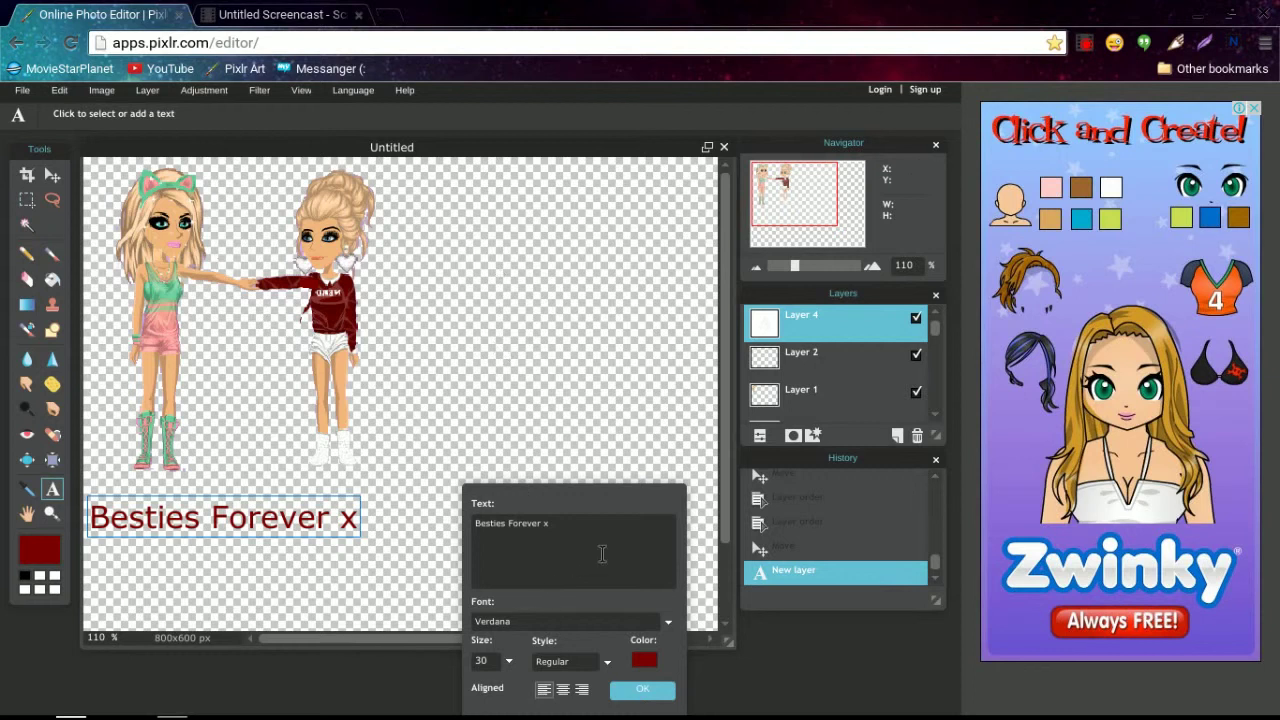
# Change the colour of the "Besties Forever x" text to purple, 882ea3.
pyautogui.click(645, 662)
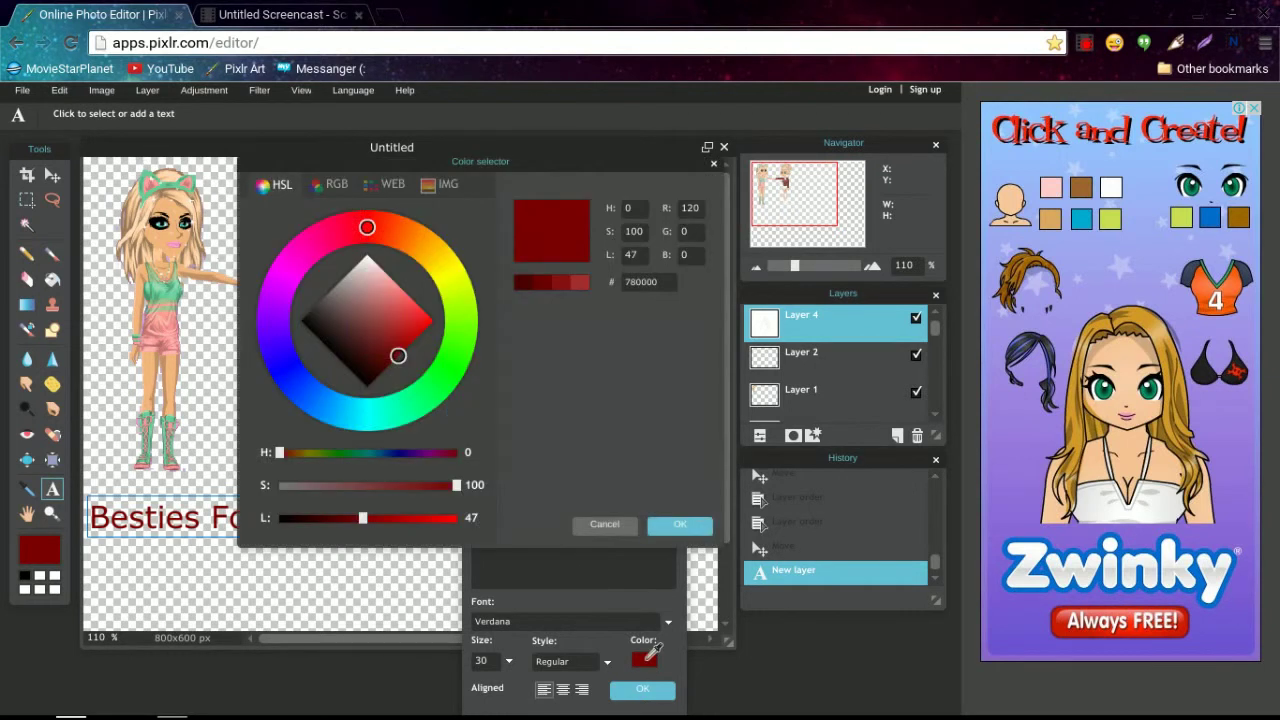
pyautogui.click(420, 457)
pyautogui.click(425, 394)
pyautogui.moveTo(397, 355)
pyautogui.mouseDown()
pyautogui.moveTo(392, 372)
pyautogui.moveTo(306, 349)
pyautogui.moveTo(287, 284)
pyautogui.moveTo(283, 302)
pyautogui.mouseUp()
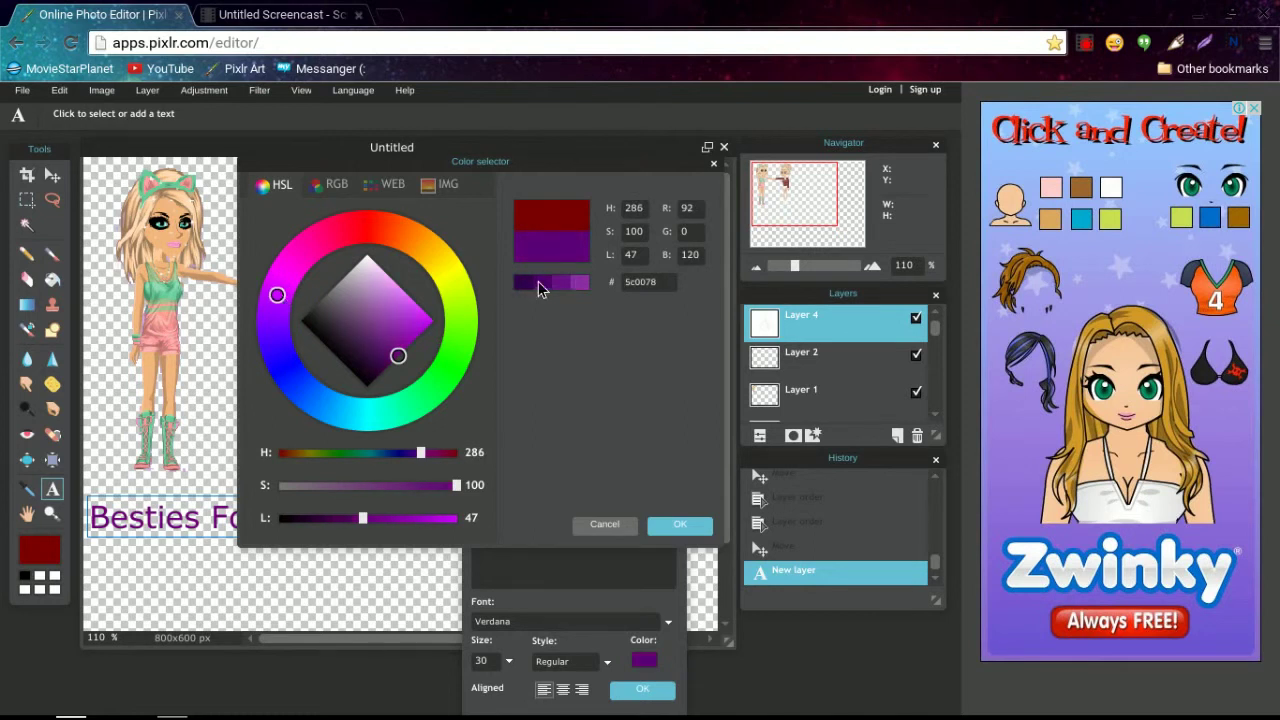
pyautogui.click(577, 287)
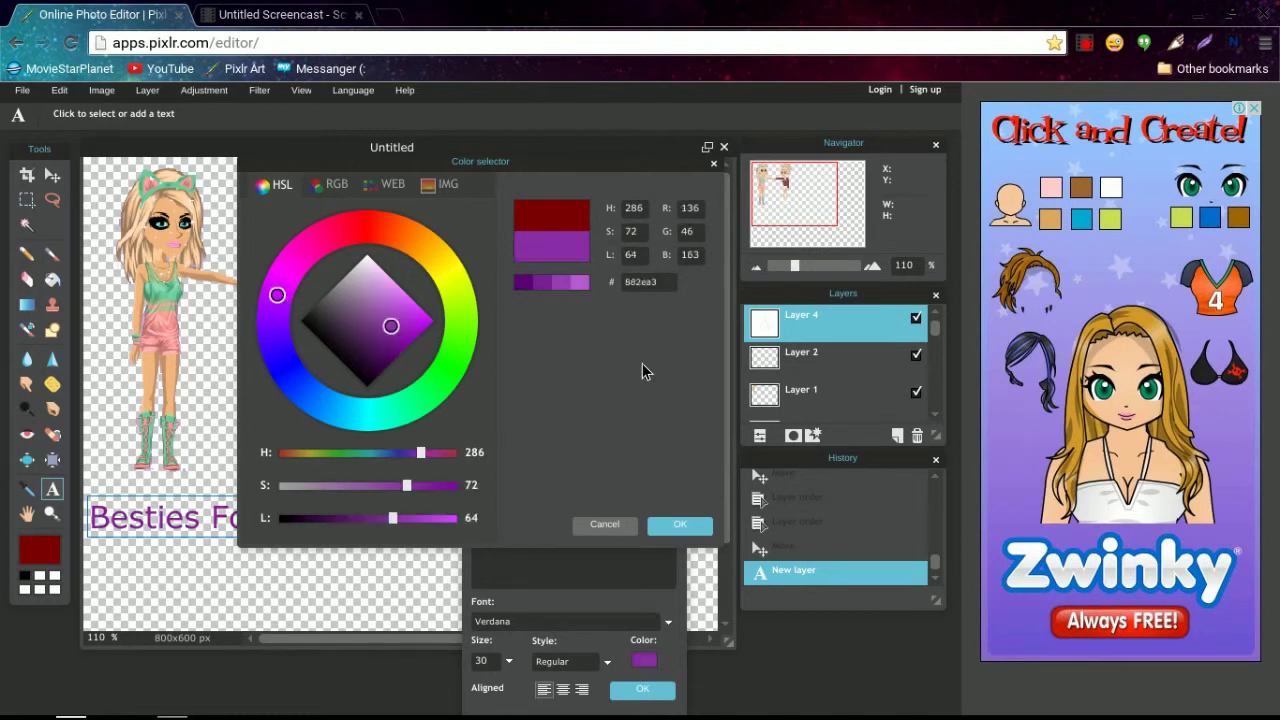
pyautogui.click(683, 527)
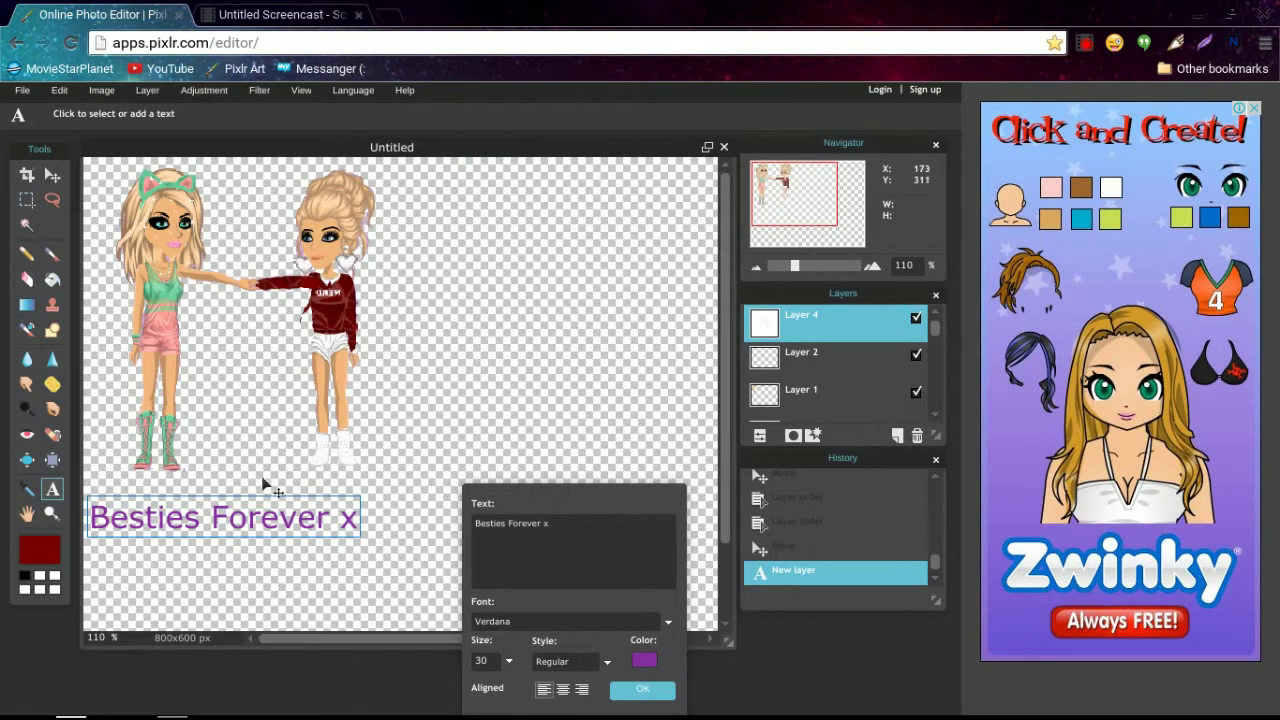
# Move the "Besties Forever x" text beside the second doll at head height and finish editing it.
pyautogui.moveTo(198, 527); pyautogui.dragTo(522, 279)
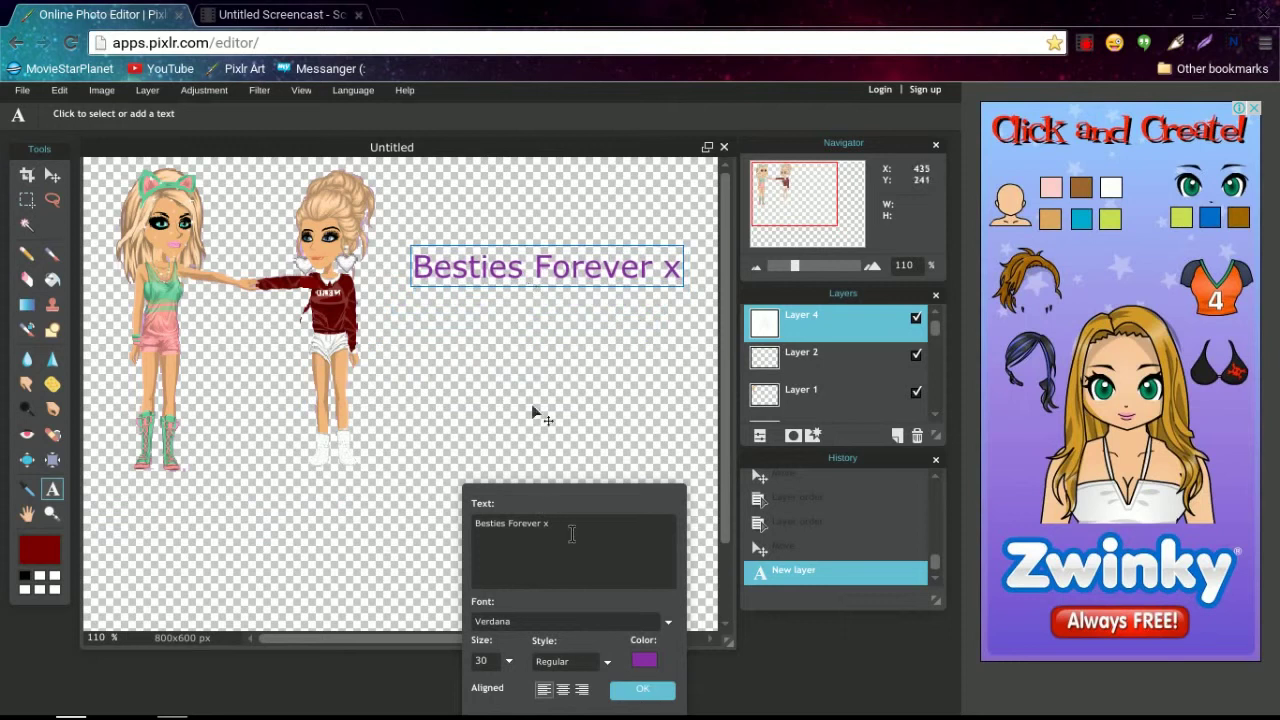
pyautogui.moveTo(516, 532); pyautogui.dragTo(487, 530)
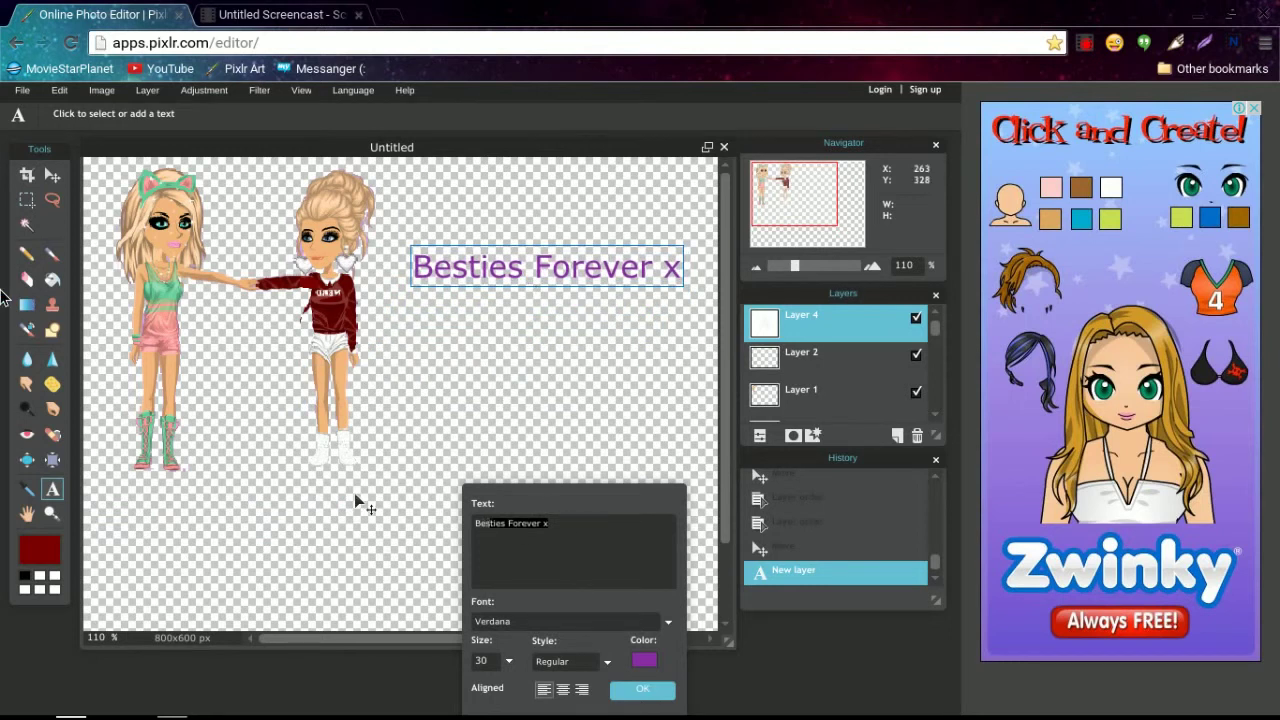
pyautogui.click(51, 490)
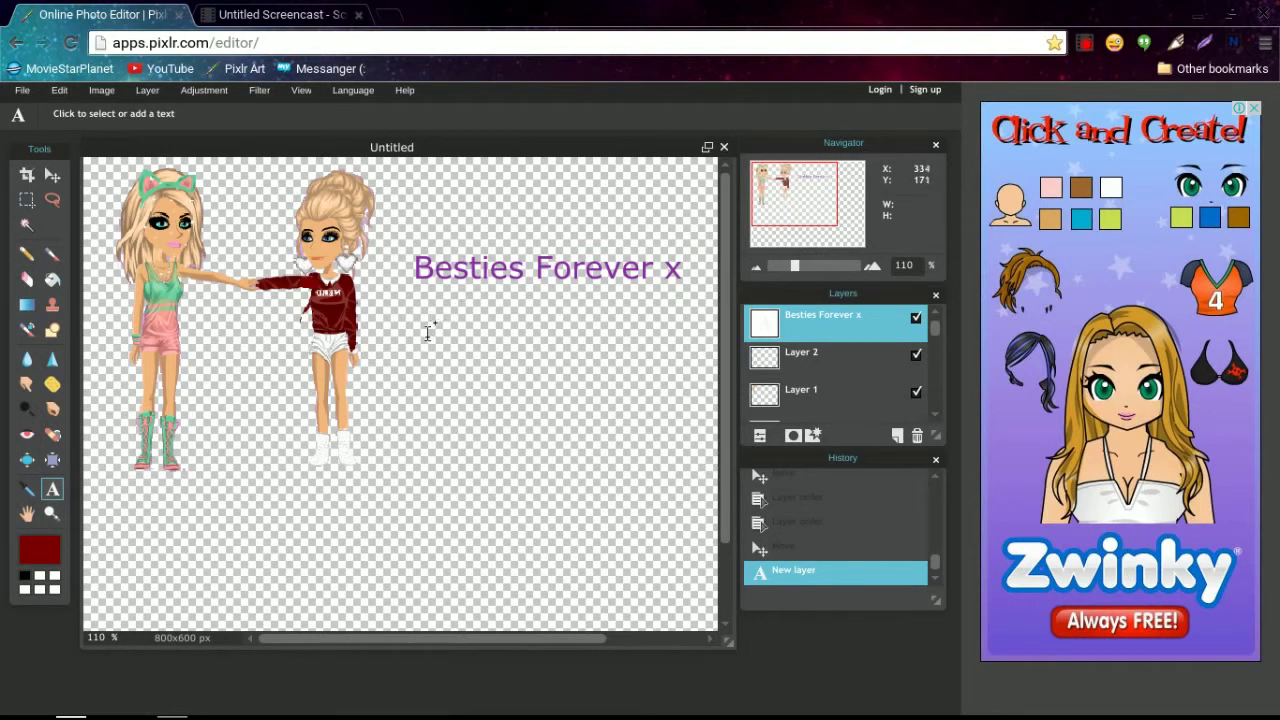
# Add a second Verdana size 30 text, "Holding Hands xox", directly below "Besties Forever x".
pyautogui.click(397, 325)
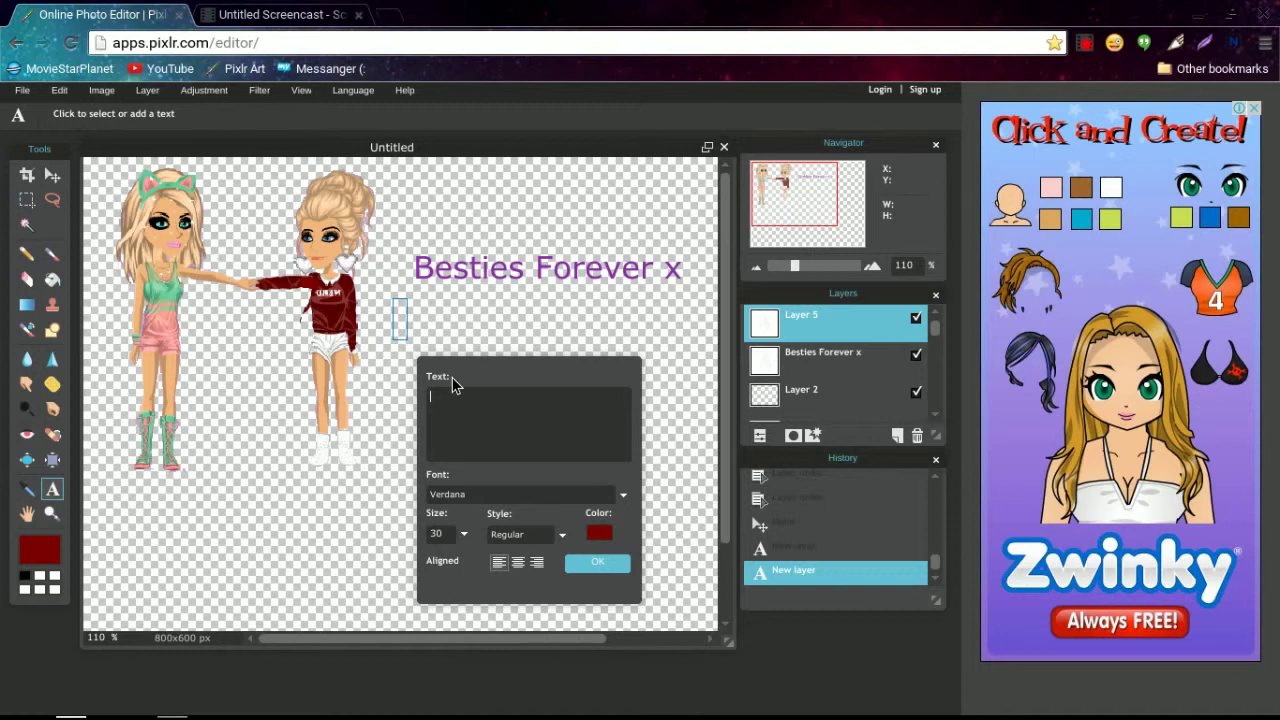
pyautogui.write('Holding Hands xo')
pyautogui.press('BackSpace')
pyautogui.write('x')
pyautogui.press('BackSpace')
pyautogui.write('ox')
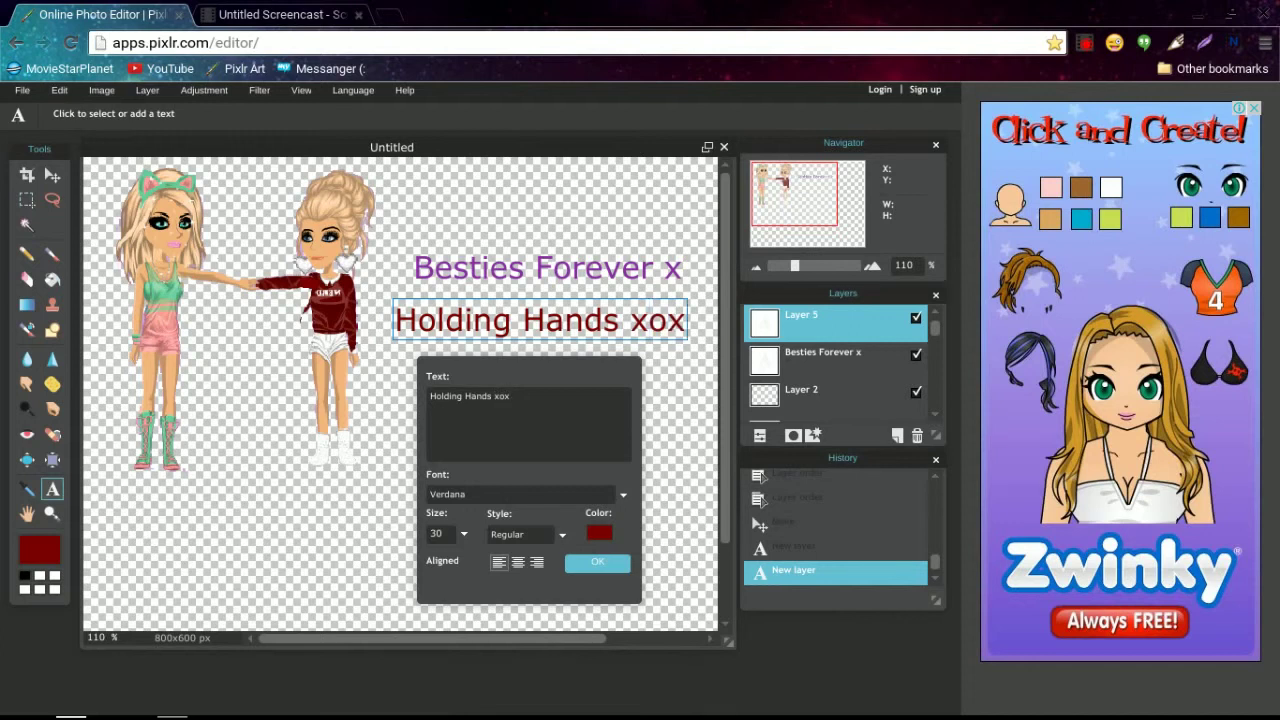
# Colour the "Holding Hands xox" text bright magenta, c926c1, and apply the text.
pyautogui.click(599, 533)
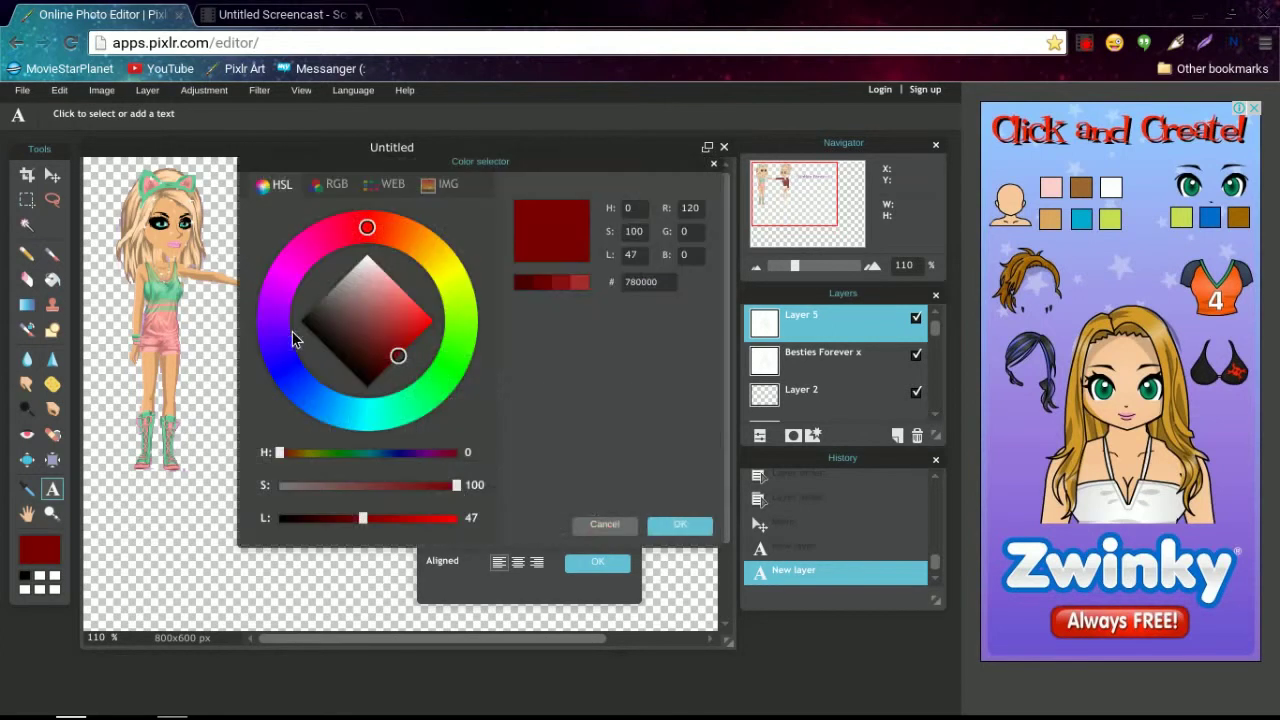
pyautogui.moveTo(367, 231)
pyautogui.mouseDown()
pyautogui.moveTo(331, 233)
pyautogui.moveTo(289, 272)
pyautogui.mouseUp()
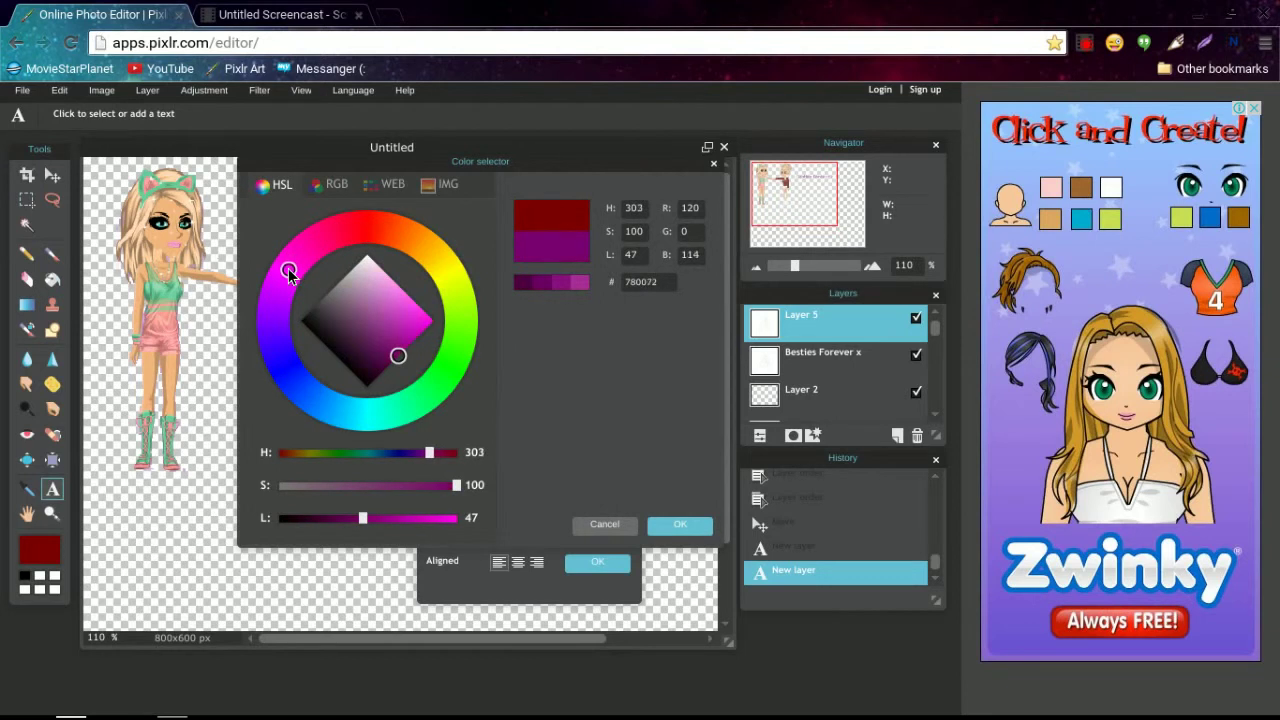
pyautogui.moveTo(397, 355); pyautogui.dragTo(406, 322)
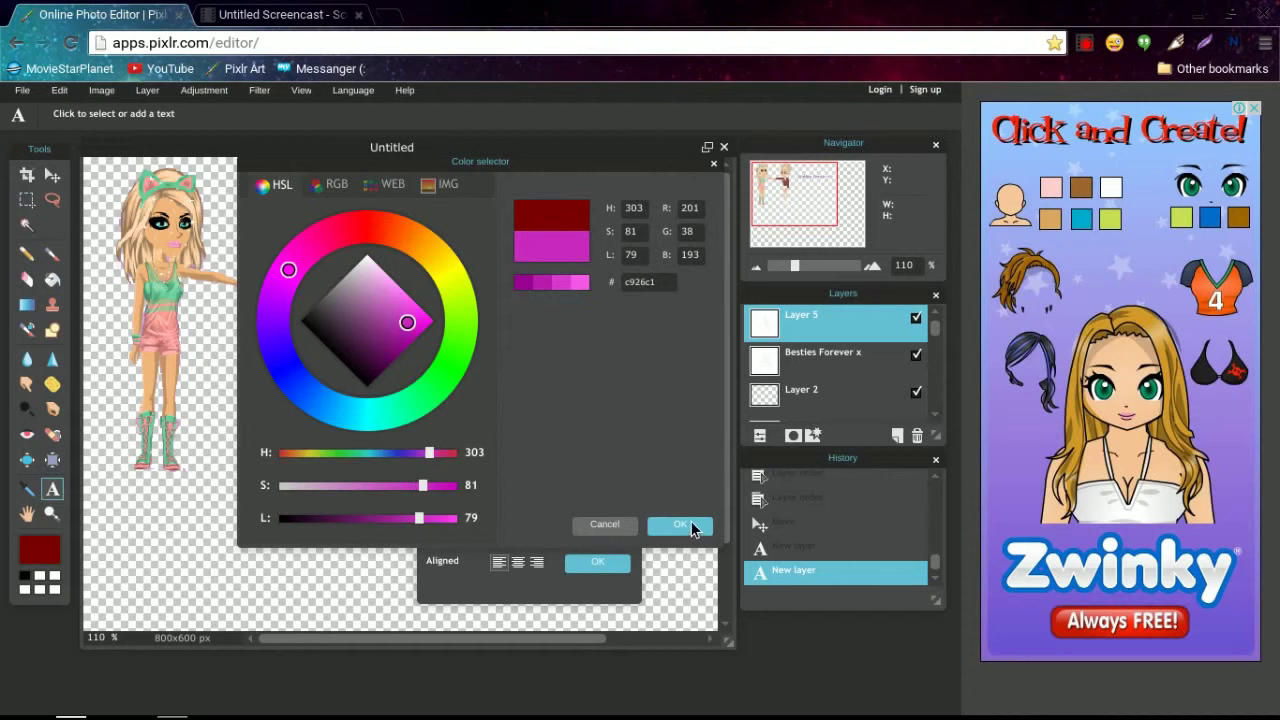
pyautogui.click(680, 525)
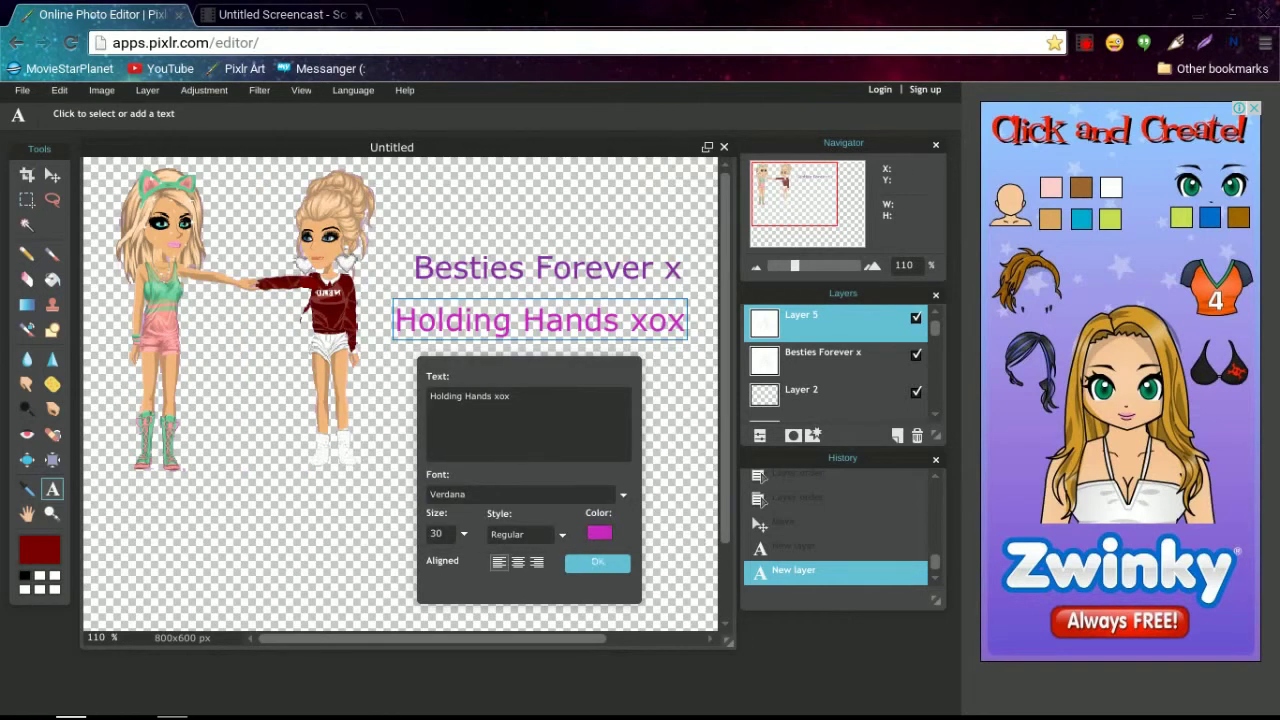
pyautogui.click(596, 560)
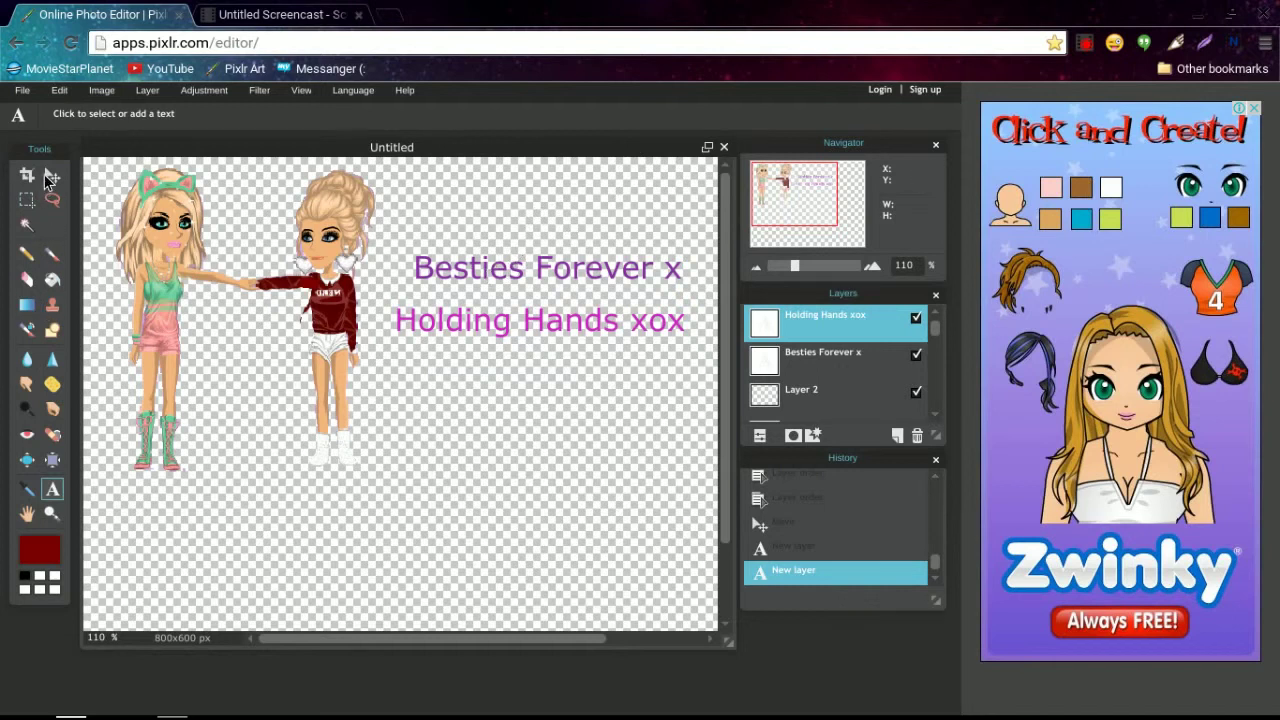
# Nudge the "Holding Hands xox" and "Besties Forever x" text layers slightly so the two lines sit centred with each other.
pyautogui.click(47, 177)
pyautogui.moveTo(503, 283); pyautogui.dragTo(472, 261)
pyautogui.click(818, 370)
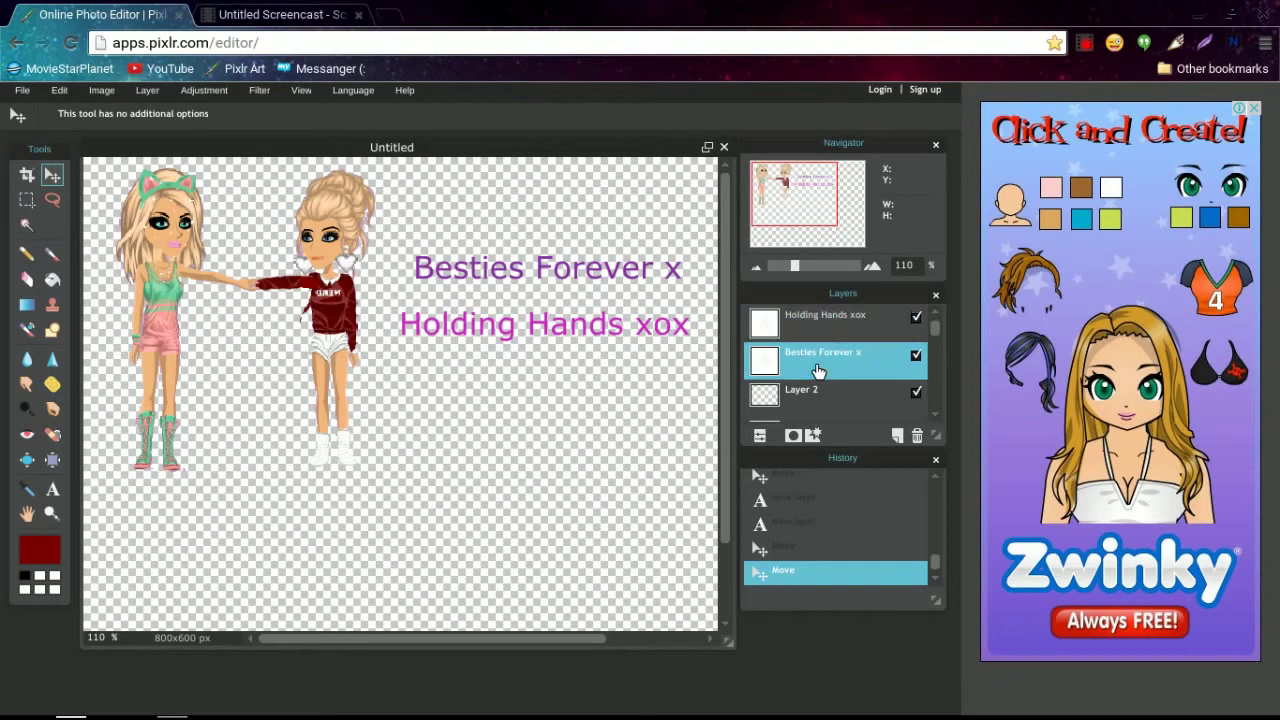
pyautogui.moveTo(553, 250); pyautogui.dragTo(550, 260)
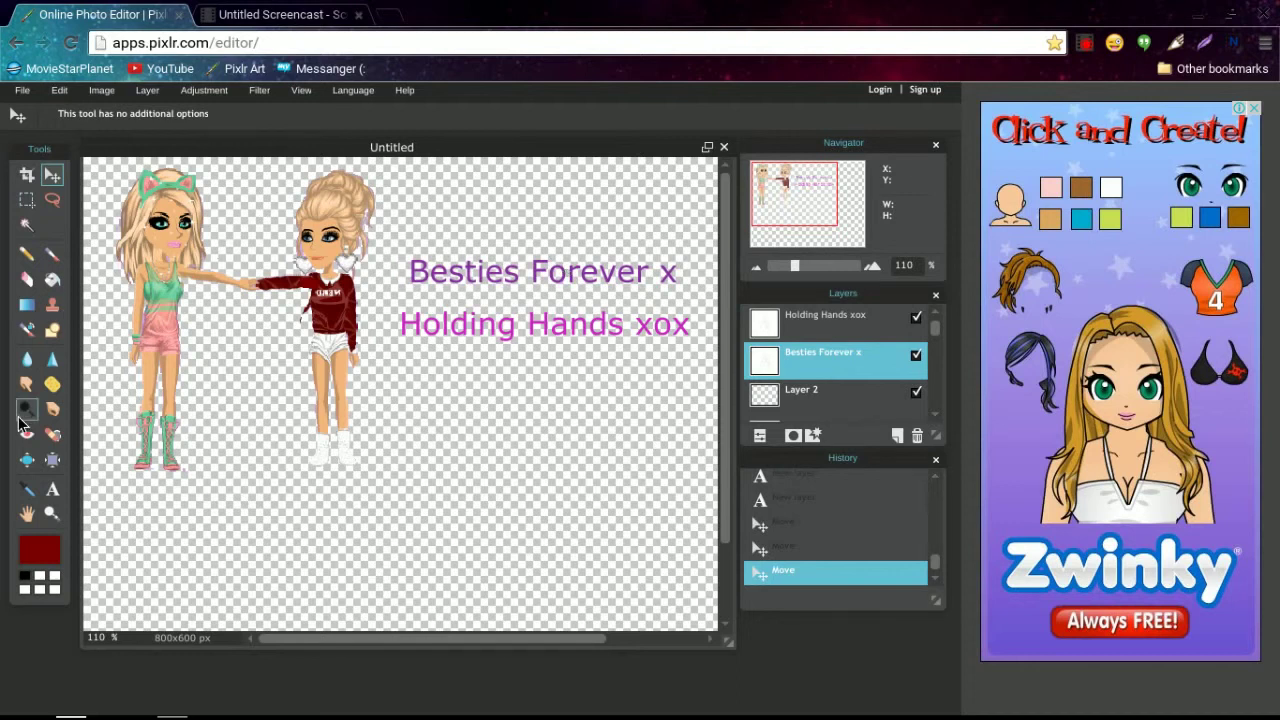
pyautogui.click(53, 489)
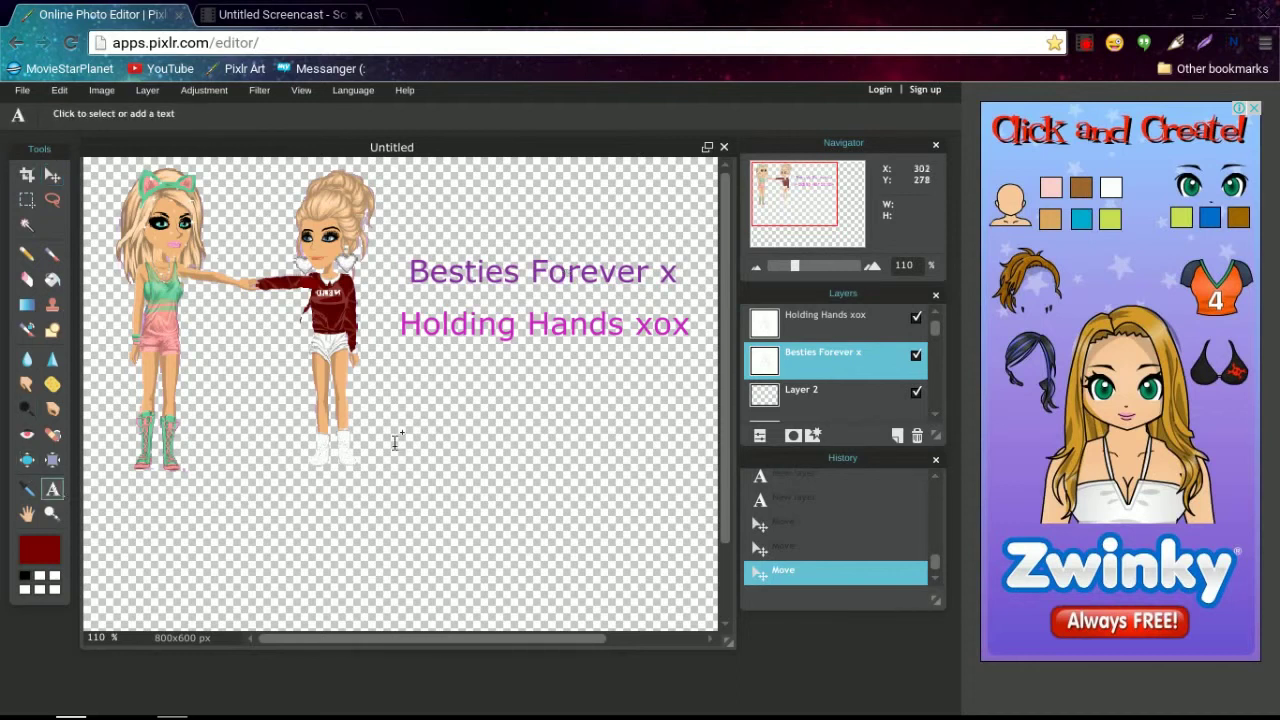
pyautogui.click(476, 421)
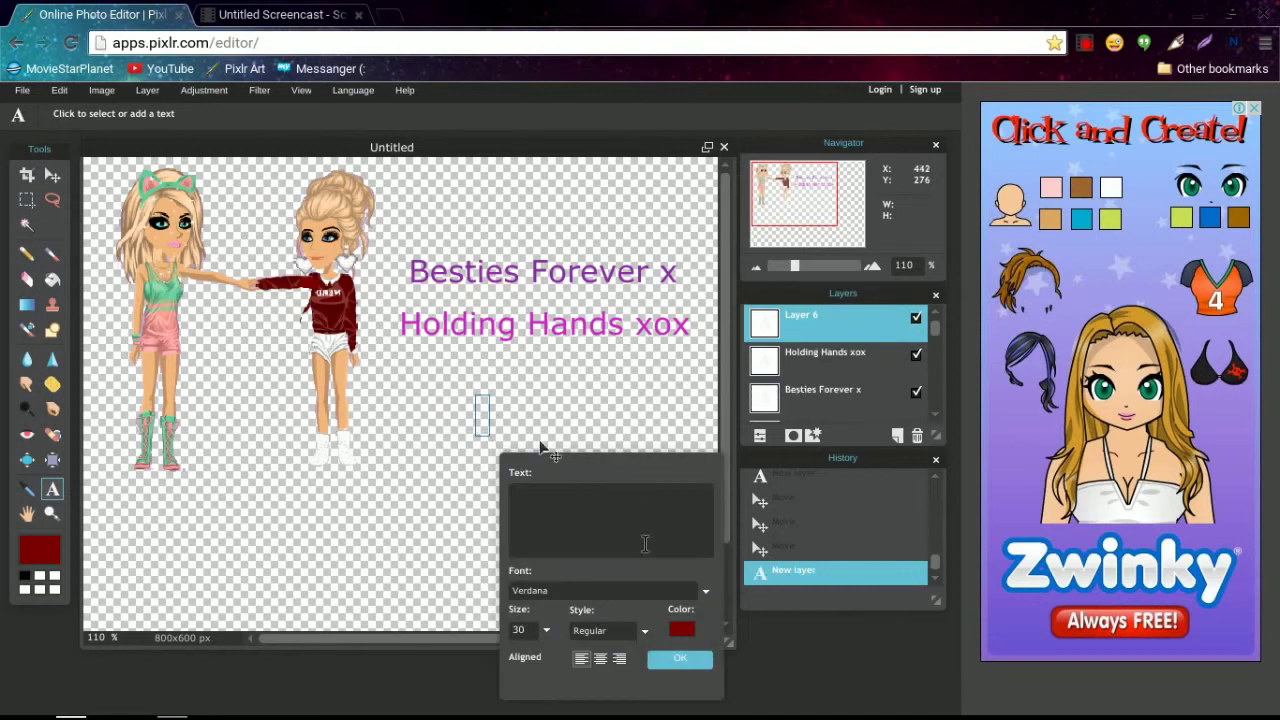
pyautogui.click(681, 629)
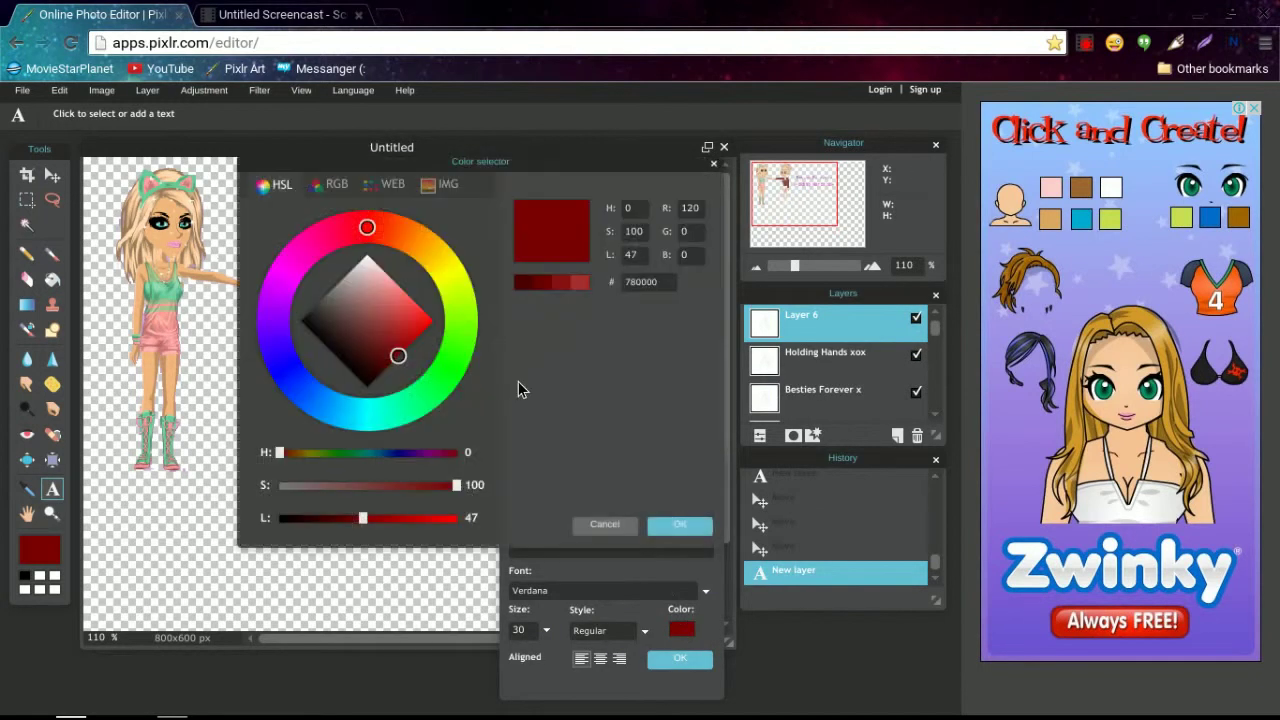
pyautogui.moveTo(368, 232); pyautogui.dragTo(312, 248)
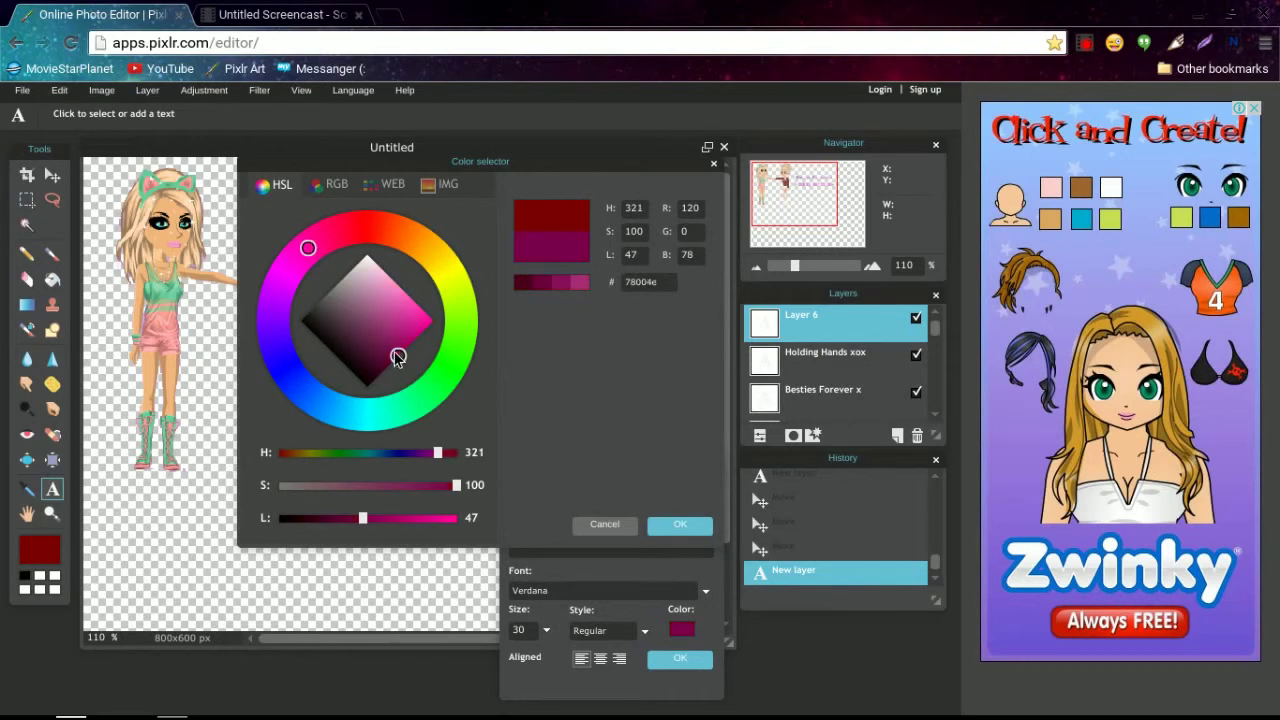
pyautogui.moveTo(398, 352)
pyautogui.mouseDown()
pyautogui.moveTo(409, 323)
pyautogui.moveTo(437, 323)
pyautogui.mouseUp()
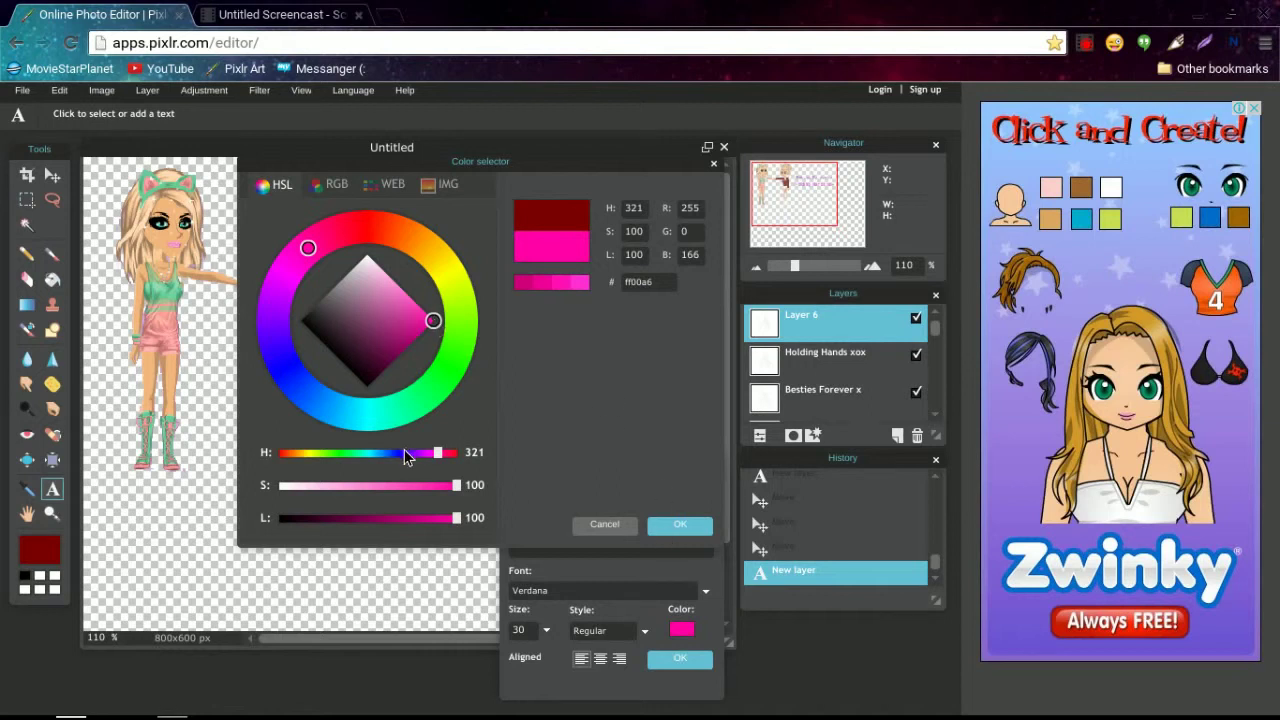
pyautogui.click(379, 456)
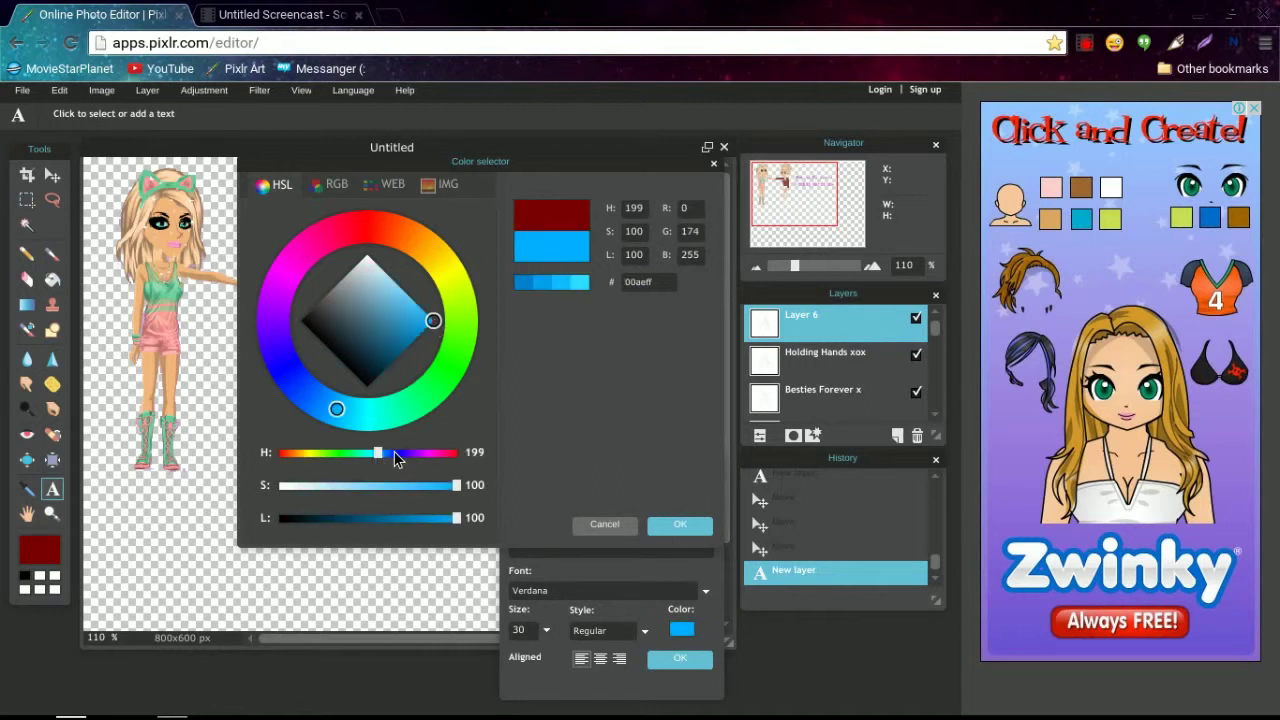
pyautogui.click(676, 526)
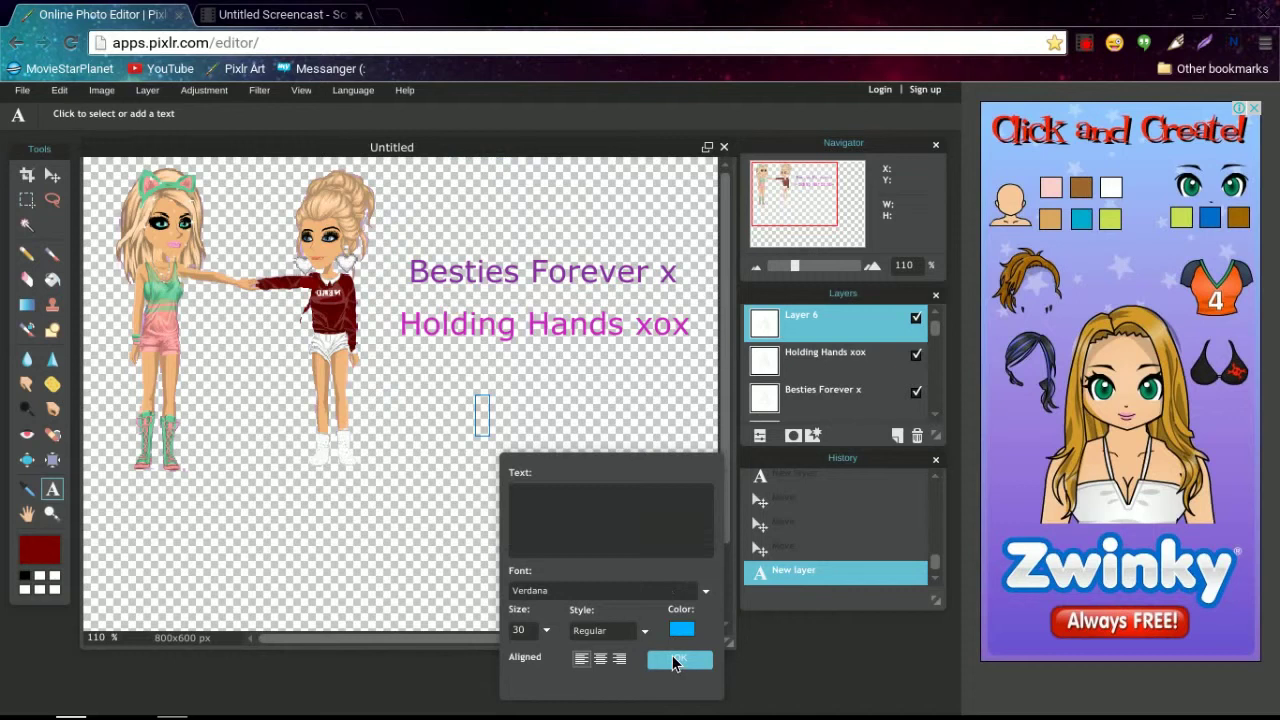
pyautogui.click(676, 660)
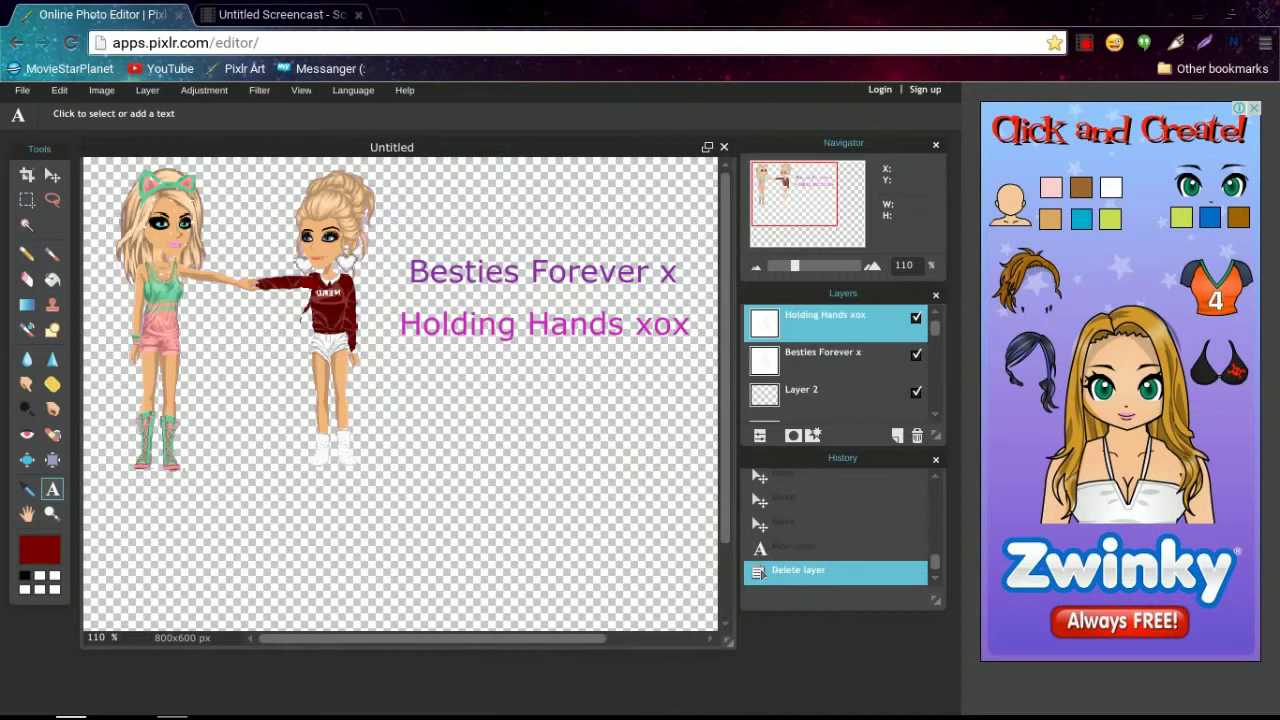
# Add a third Verdana size 30 text, "Ily Wifey (:", directly below "Holding Hands xox".
pyautogui.click(430, 364)
pyautogui.write('Ily')
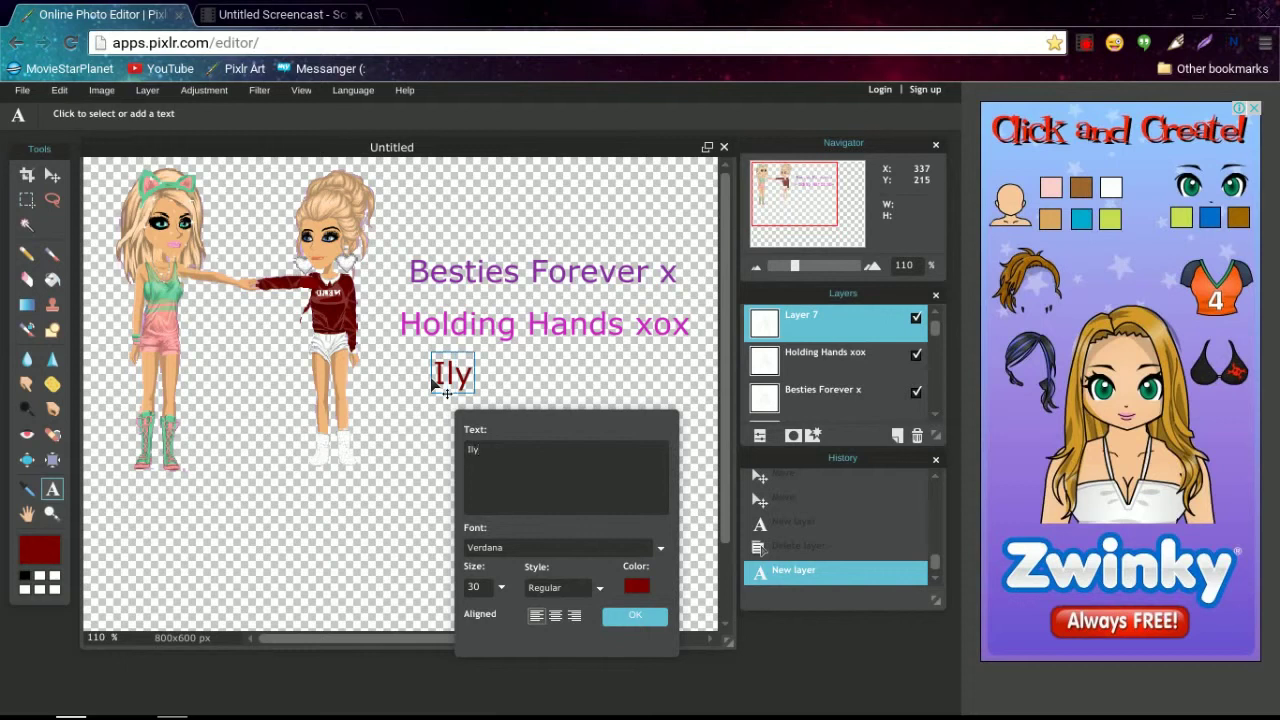
pyautogui.write(' Wifey (:')
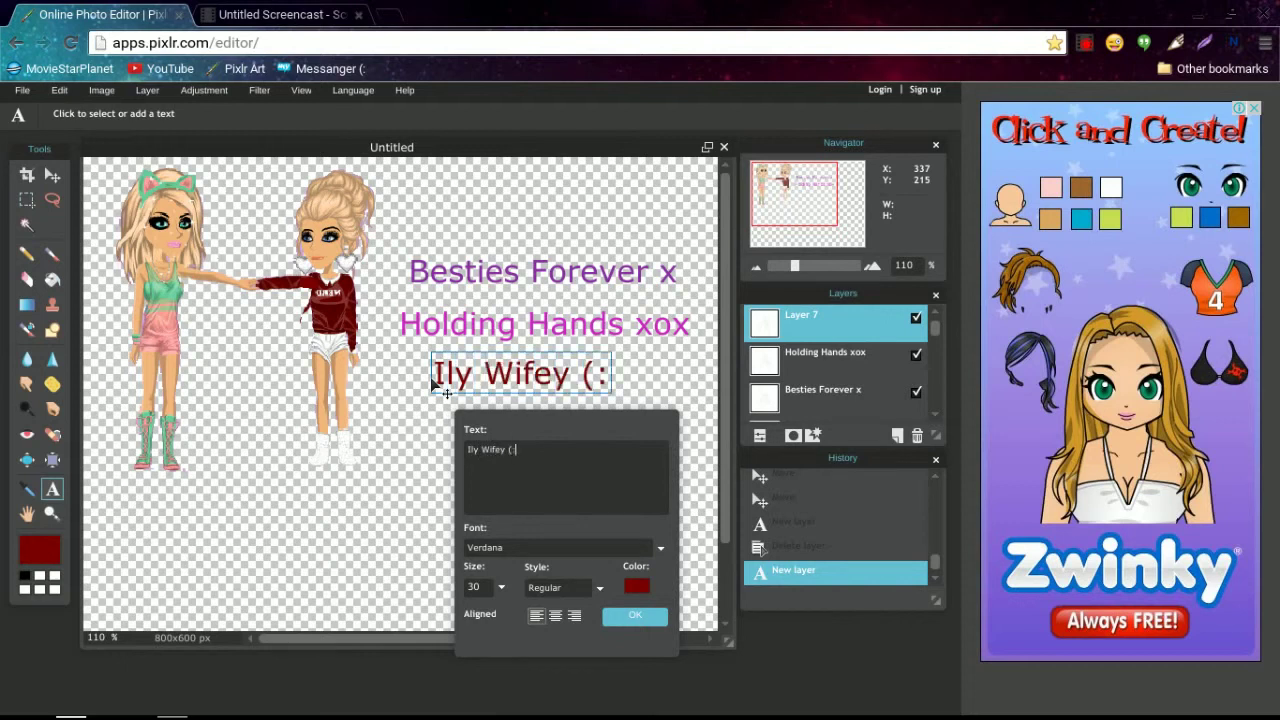
# Colour the "Ily Wifey (:" text blue-violet and apply the text.
pyautogui.click(636, 586)
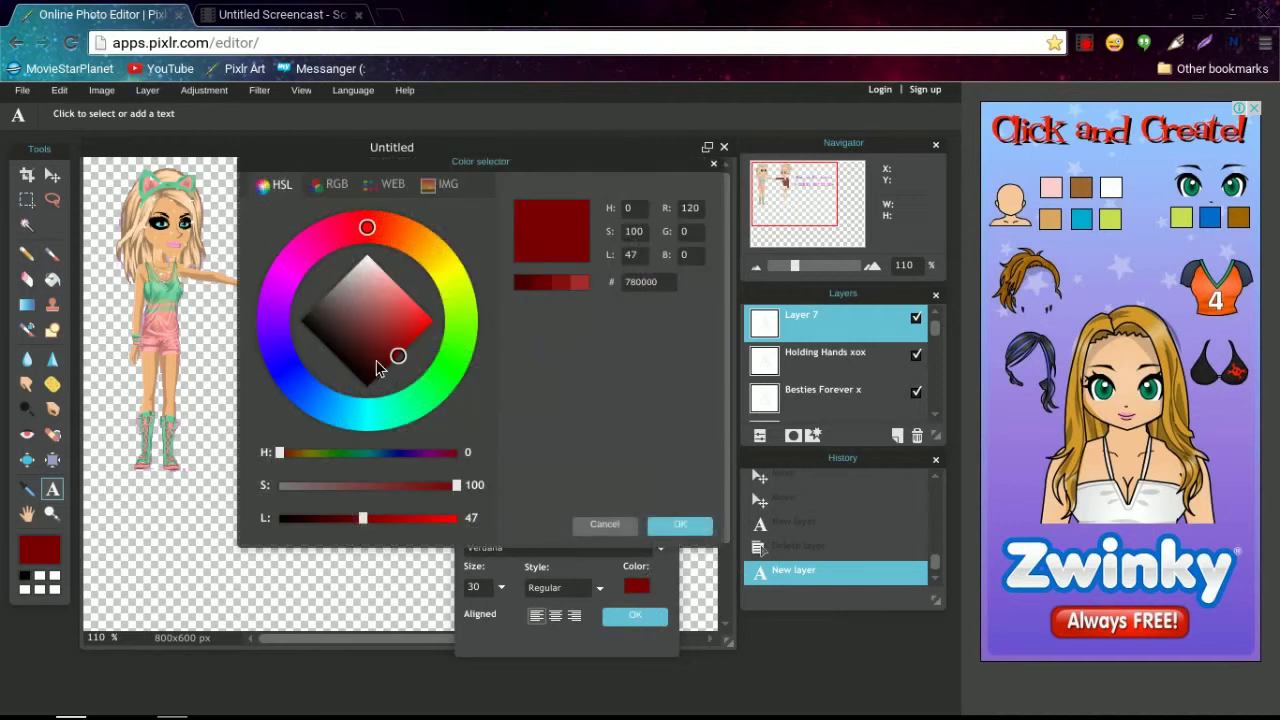
pyautogui.moveTo(390, 368); pyautogui.dragTo(403, 315)
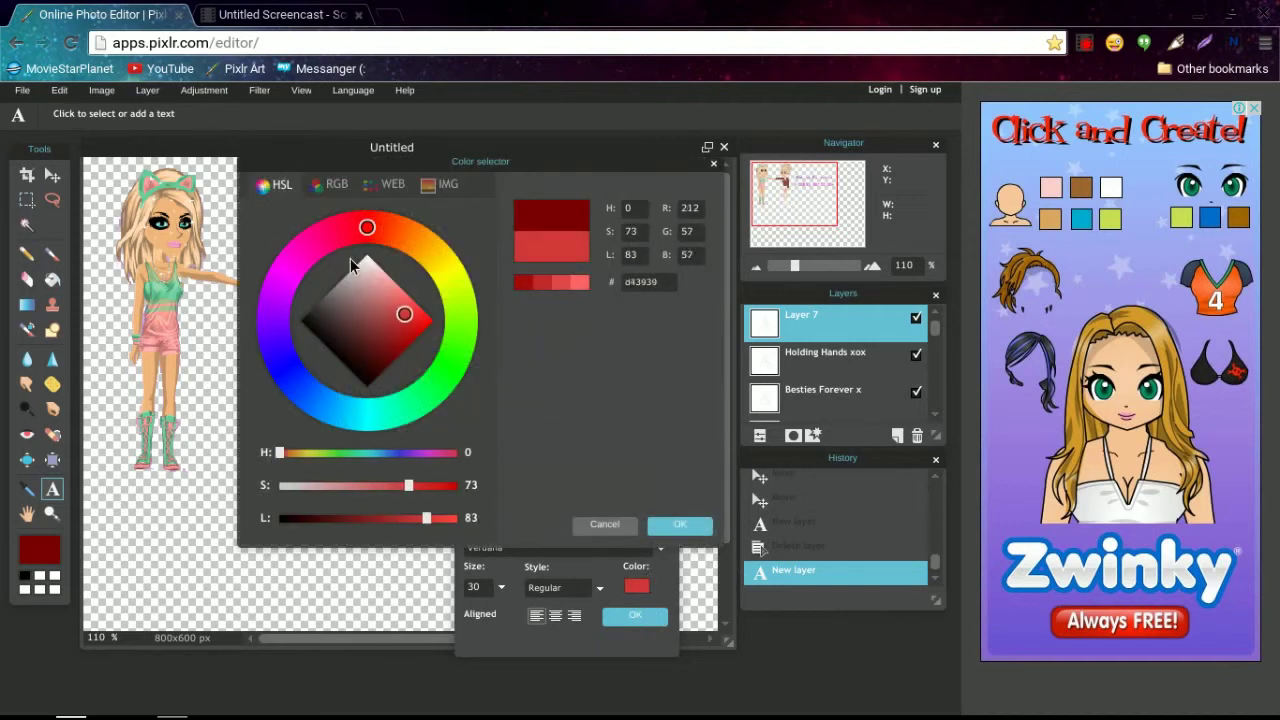
pyautogui.moveTo(311, 294)
pyautogui.mouseDown()
pyautogui.moveTo(275, 337)
pyautogui.moveTo(307, 370)
pyautogui.moveTo(335, 398)
pyautogui.moveTo(404, 389)
pyautogui.moveTo(303, 388)
pyautogui.moveTo(285, 345)
pyautogui.mouseUp()
pyautogui.click(681, 525)
pyautogui.click(635, 613)
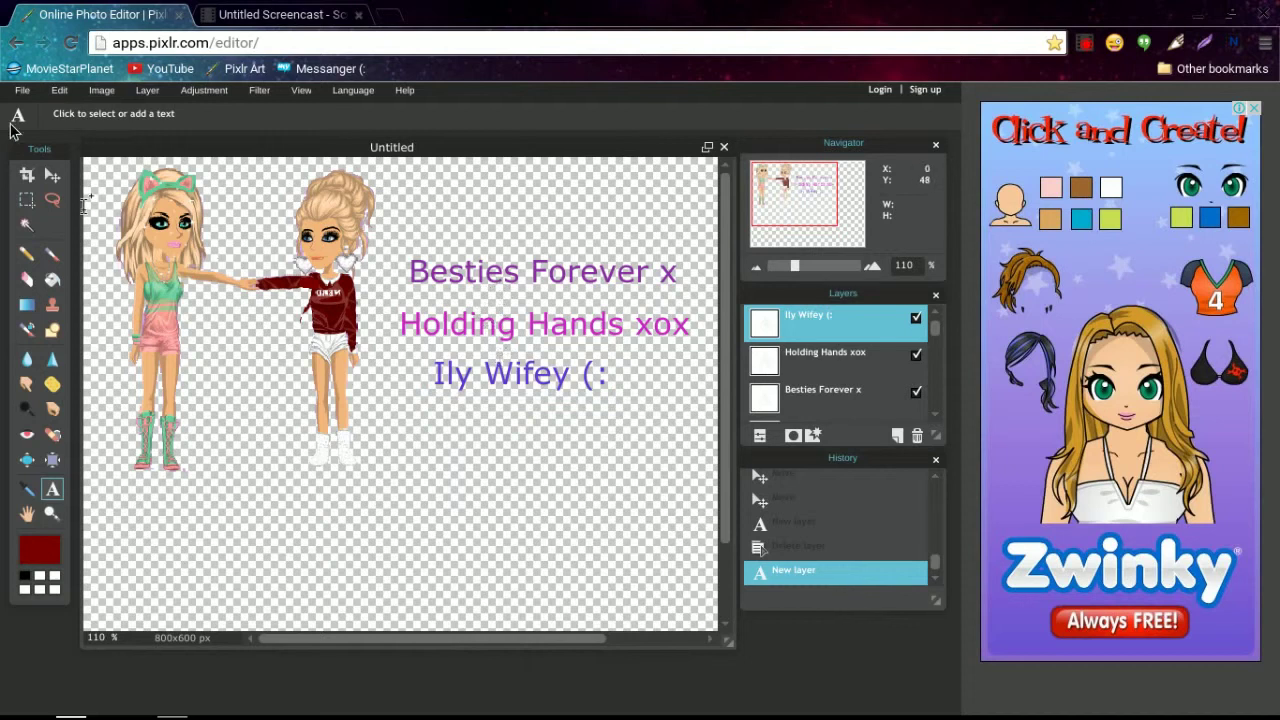
# Move the "Ily Wifey (:" text above "Besties Forever x" and make the bottom layer, Layer 0, active.
pyautogui.click(52, 175)
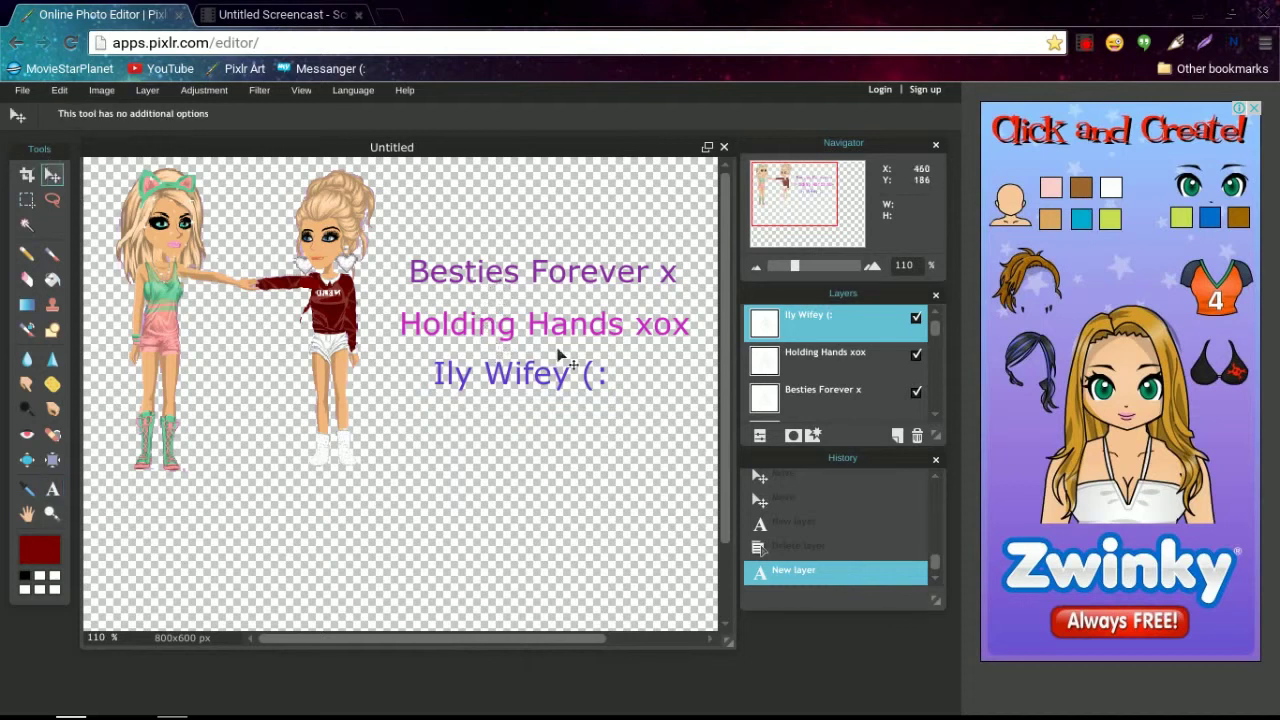
pyautogui.moveTo(545, 390); pyautogui.dragTo(586, 244)
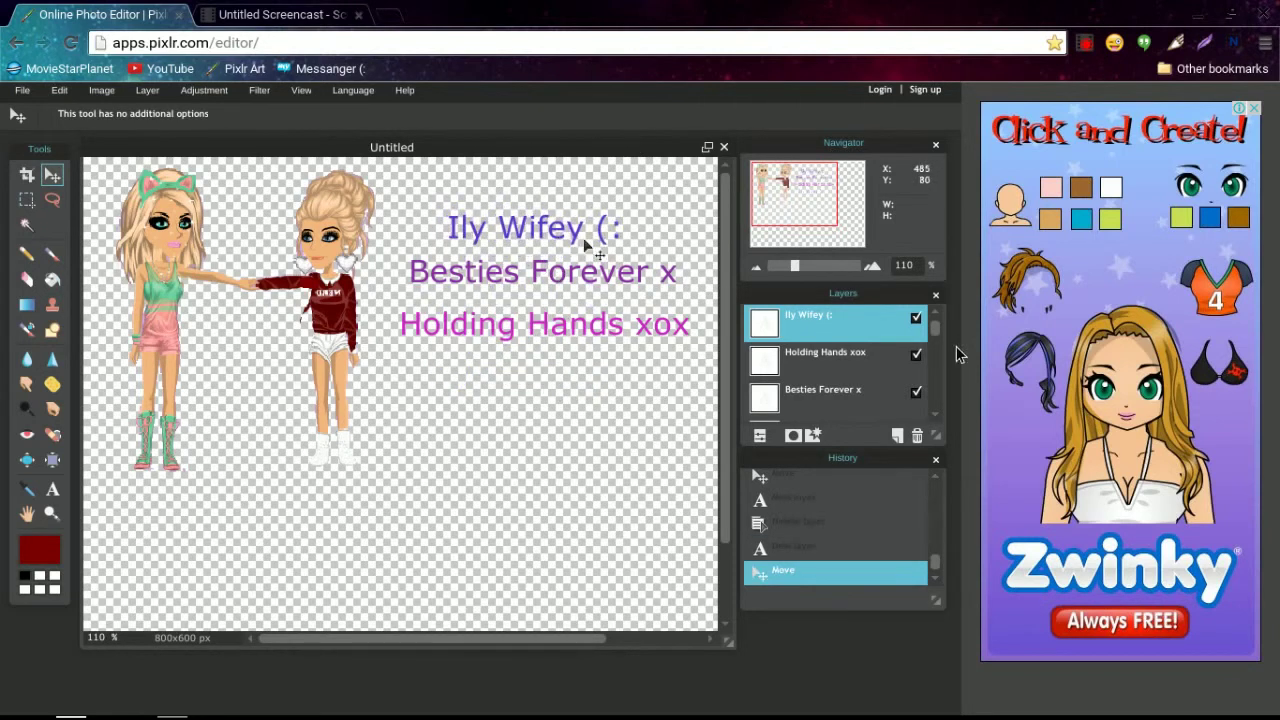
pyautogui.moveTo(937, 335); pyautogui.dragTo(940, 430)
pyautogui.click(820, 400)
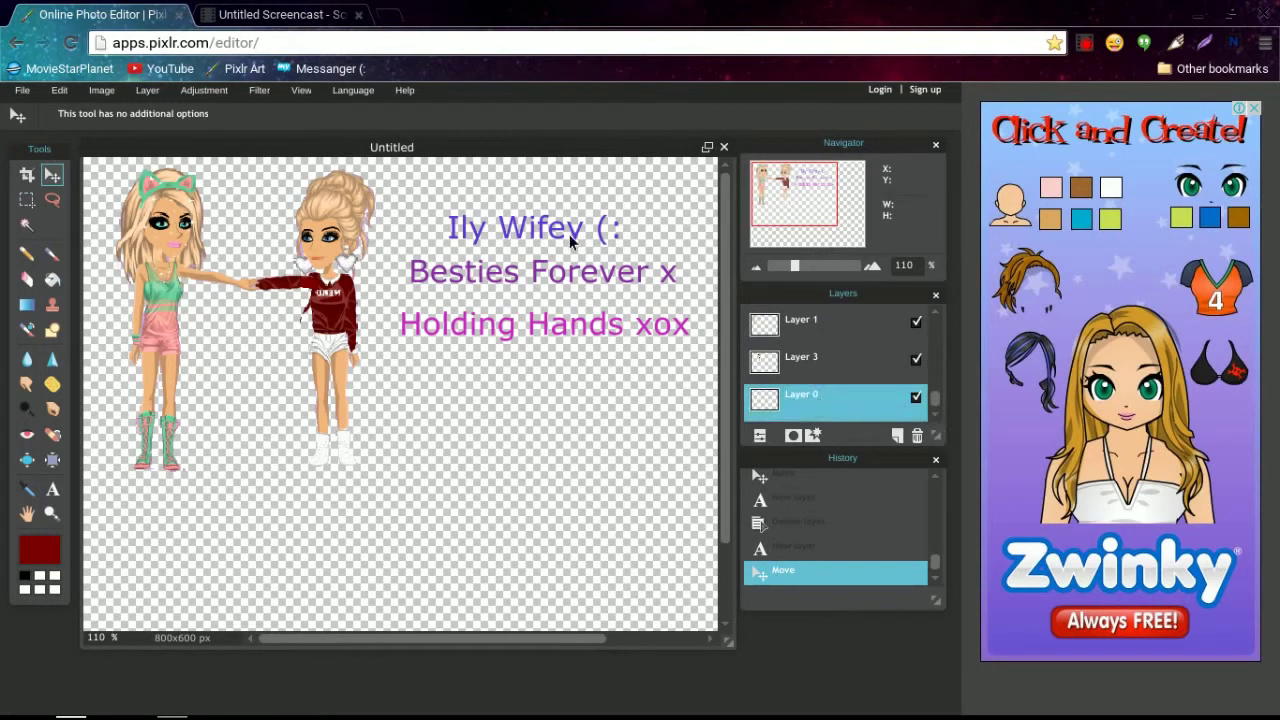
pyautogui.click(204, 90)
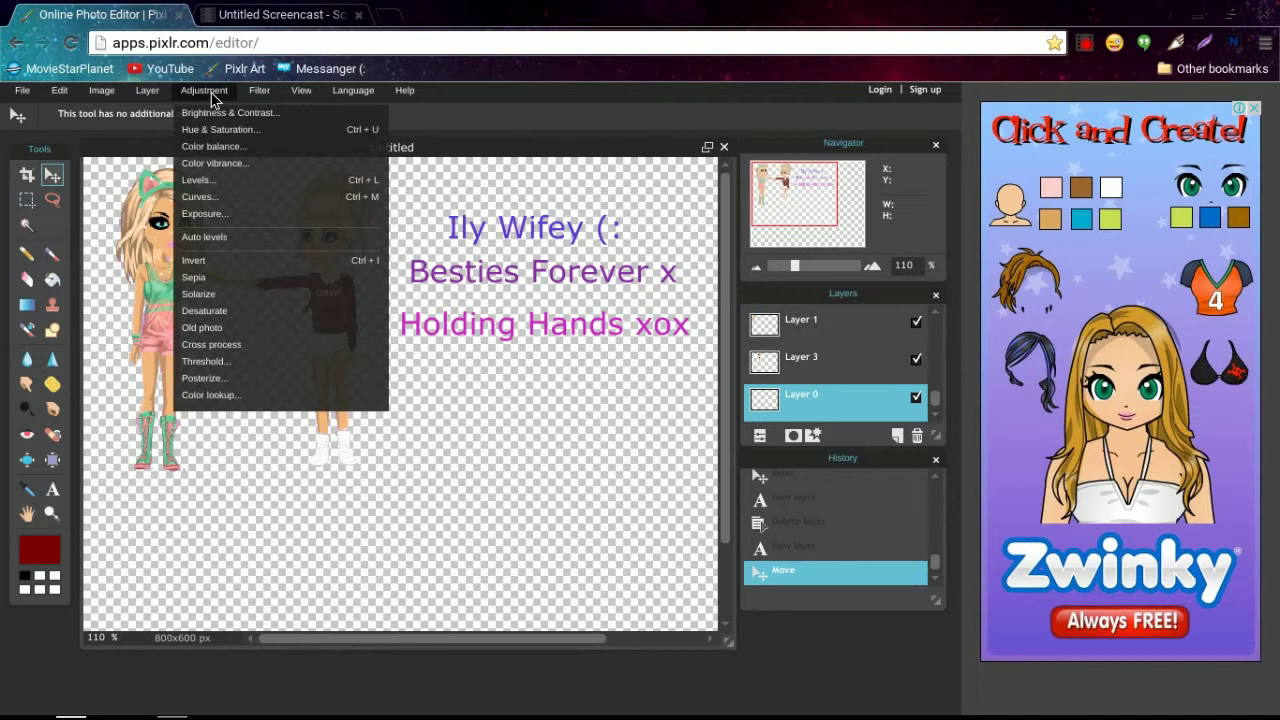
pyautogui.click(258, 90)
pyautogui.click(258, 92)
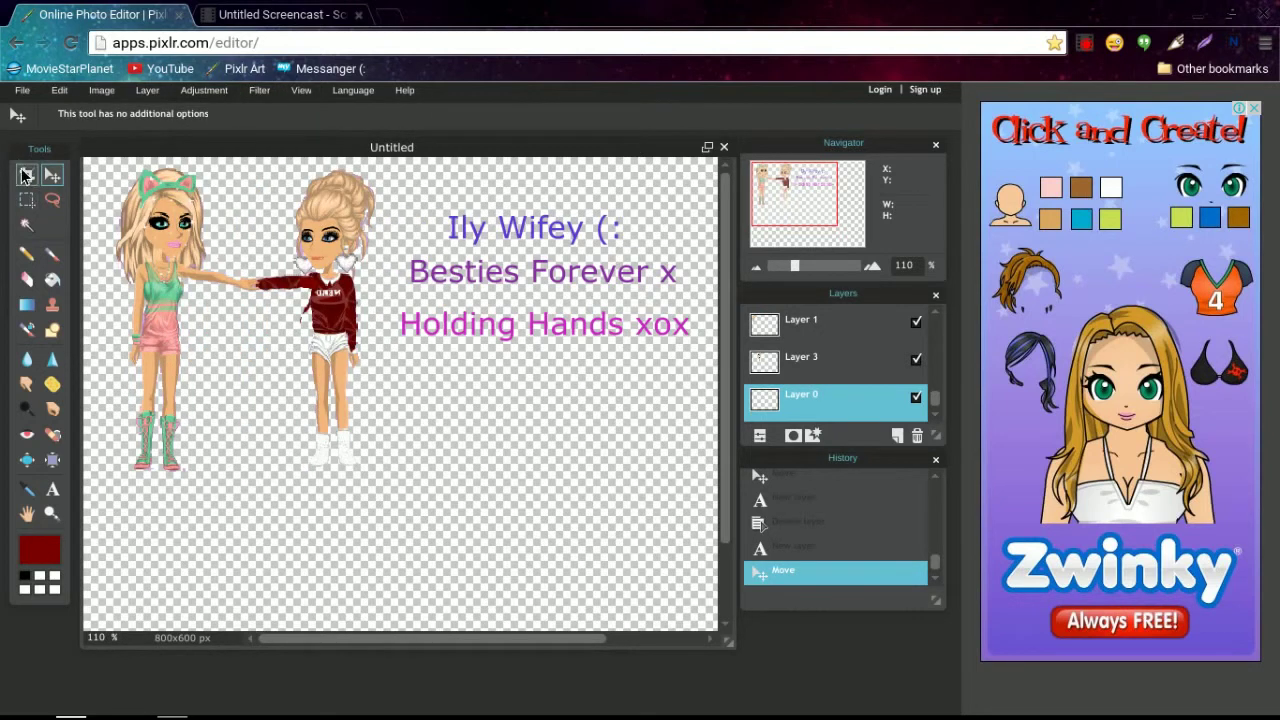
pyautogui.click(25, 176)
pyautogui.click(26, 202)
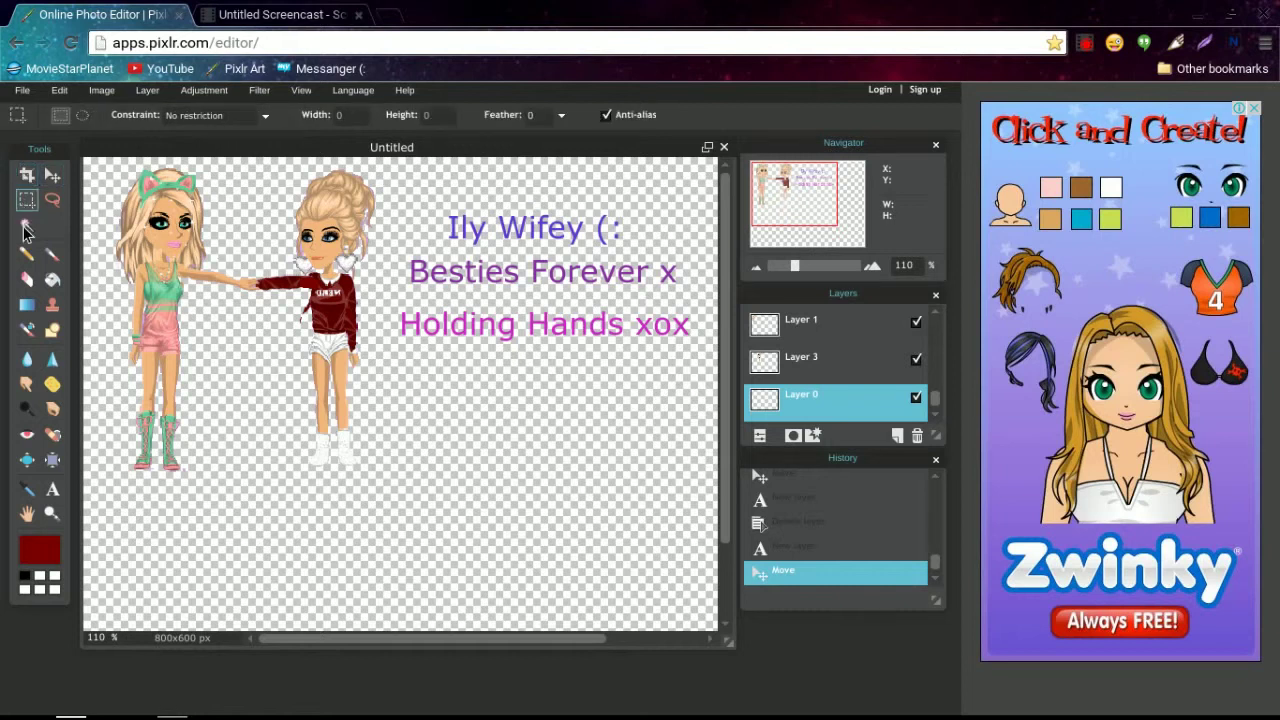
pyautogui.click(300, 91)
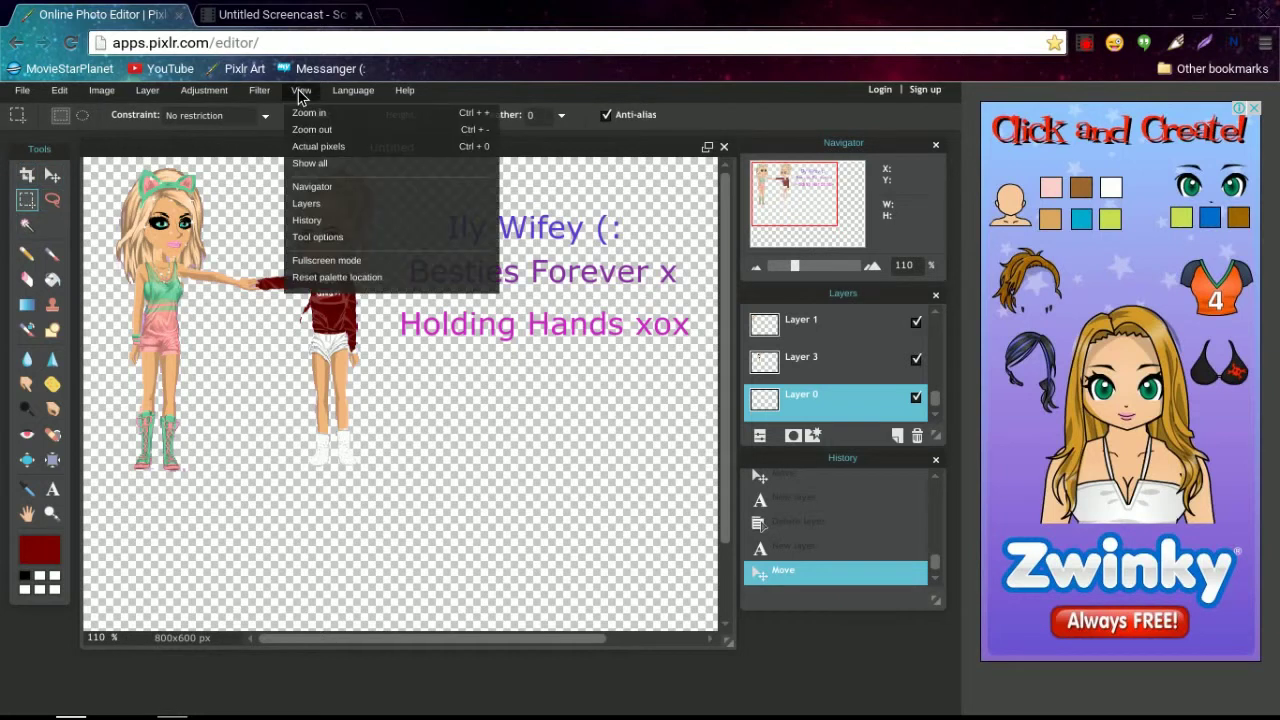
pyautogui.click(355, 91)
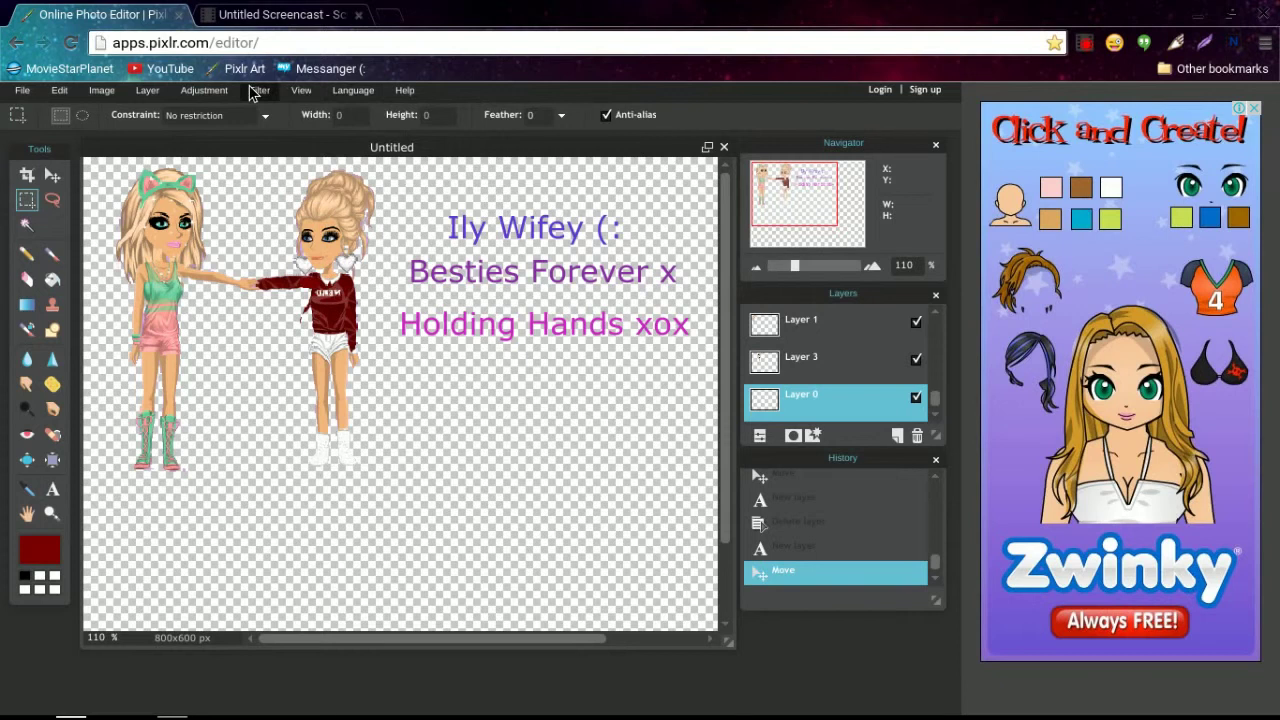
pyautogui.click(252, 92)
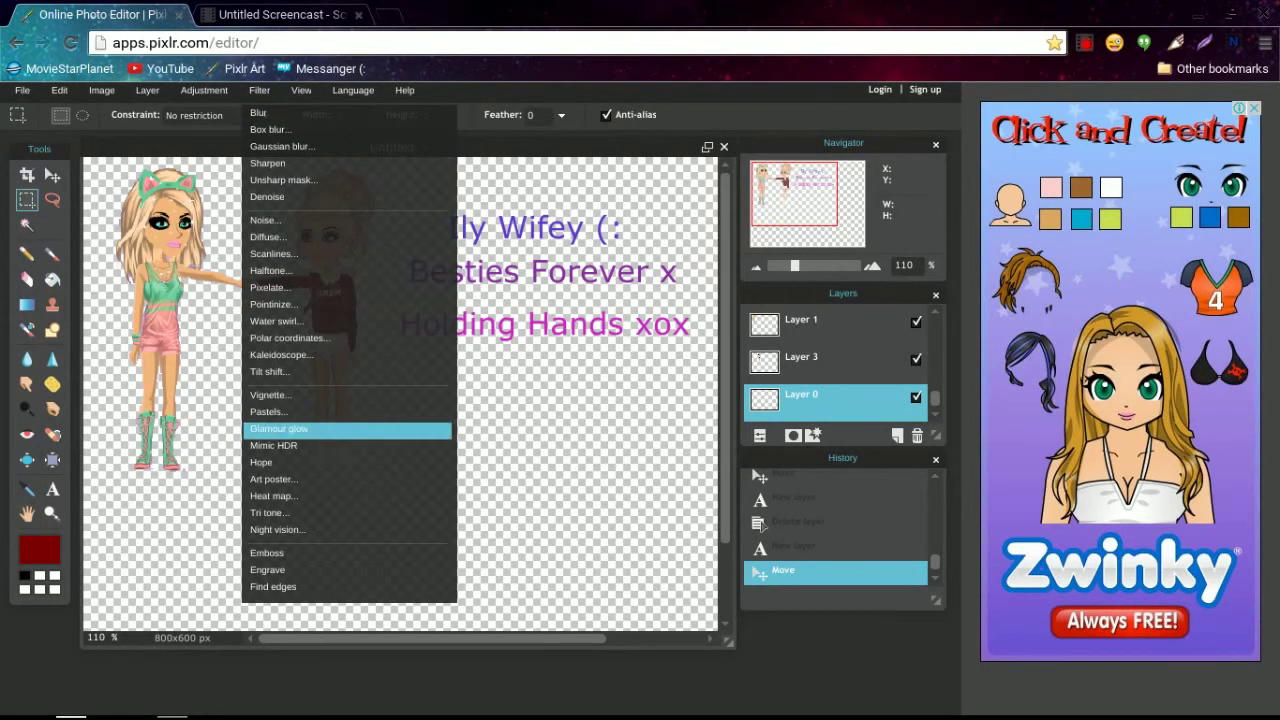
pyautogui.click(27, 226)
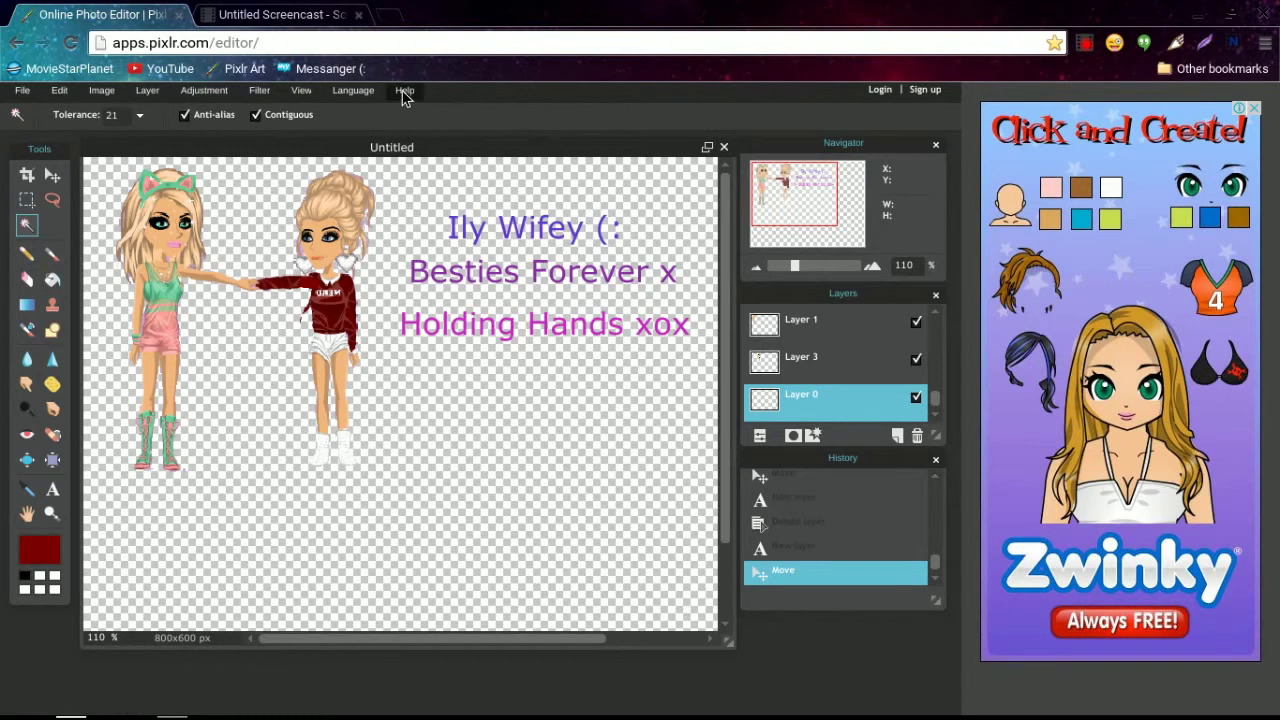
pyautogui.click(360, 90)
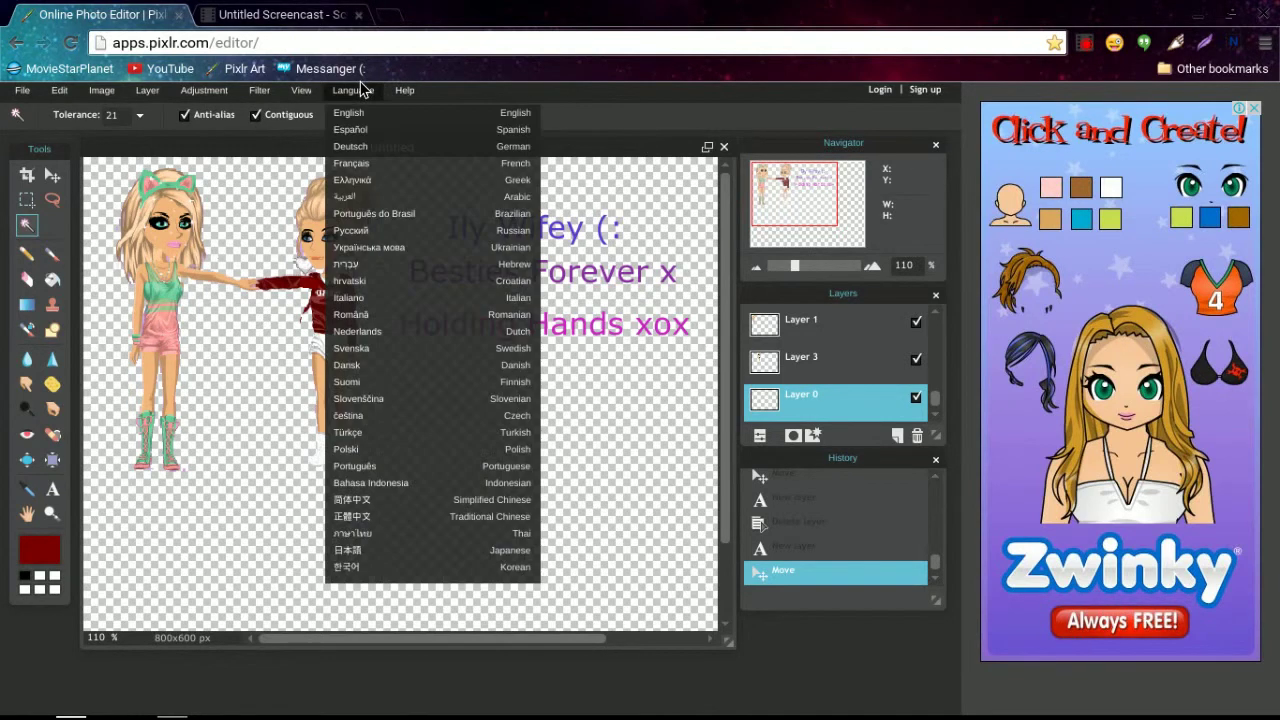
pyautogui.click(301, 92)
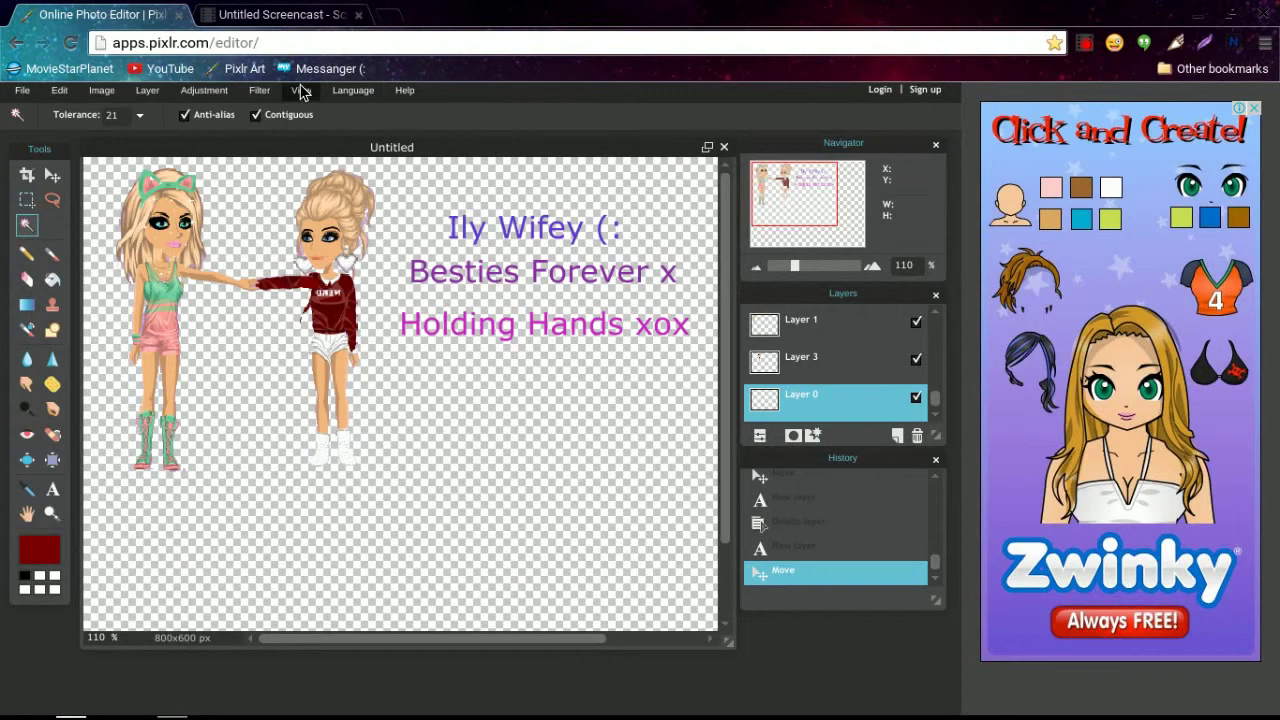
# Try to colour Layer 0 with a Color lookup adjustment using the rainbow gradient preset.
pyautogui.click(301, 92)
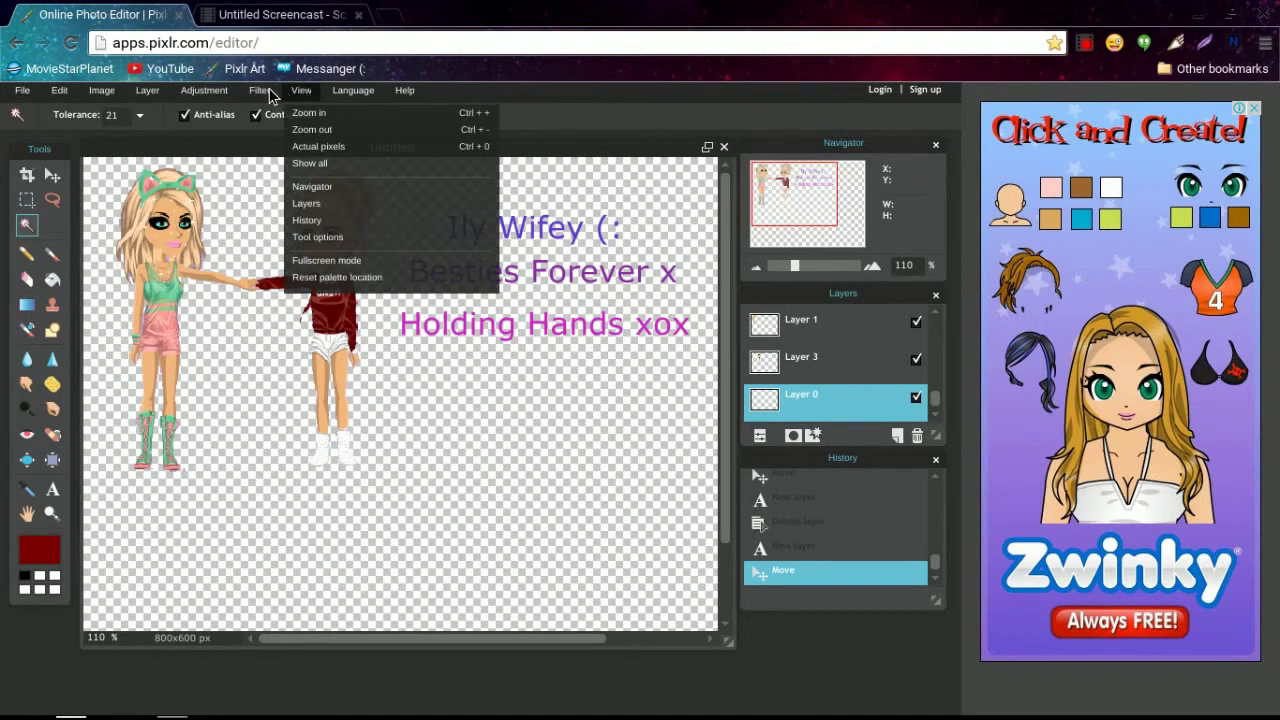
pyautogui.moveTo(280, 93)
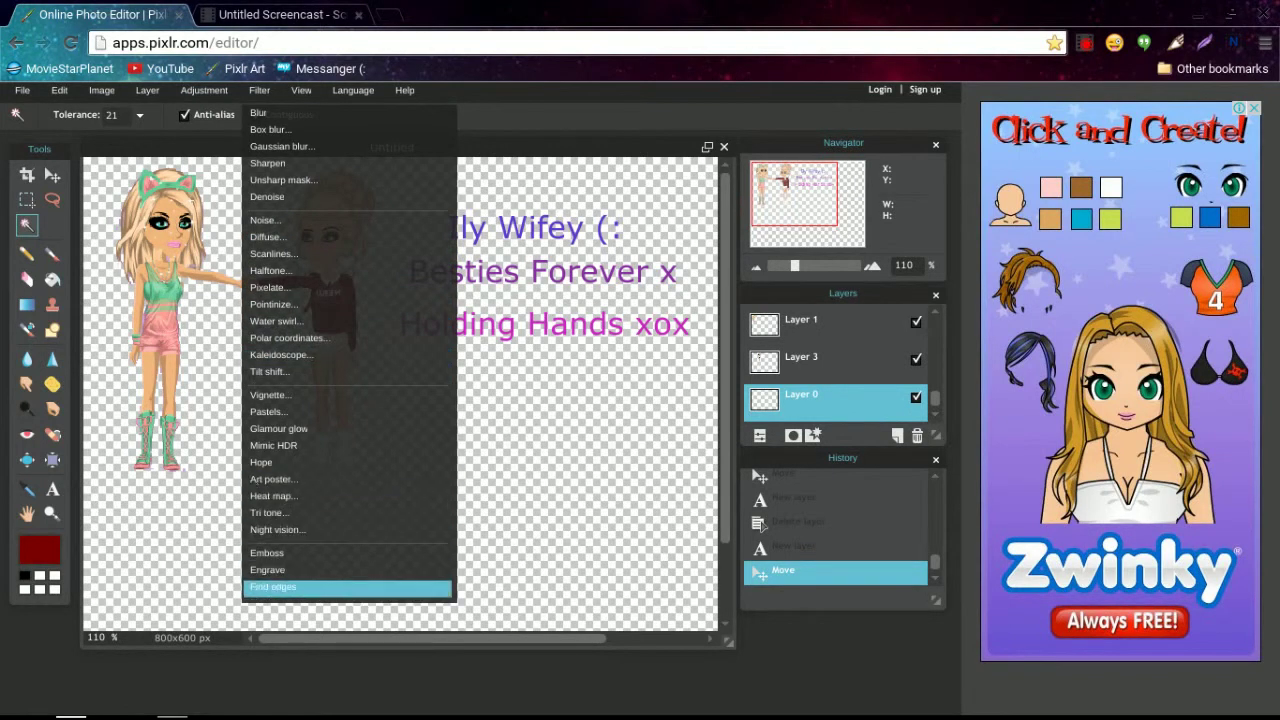
pyautogui.moveTo(191, 92)
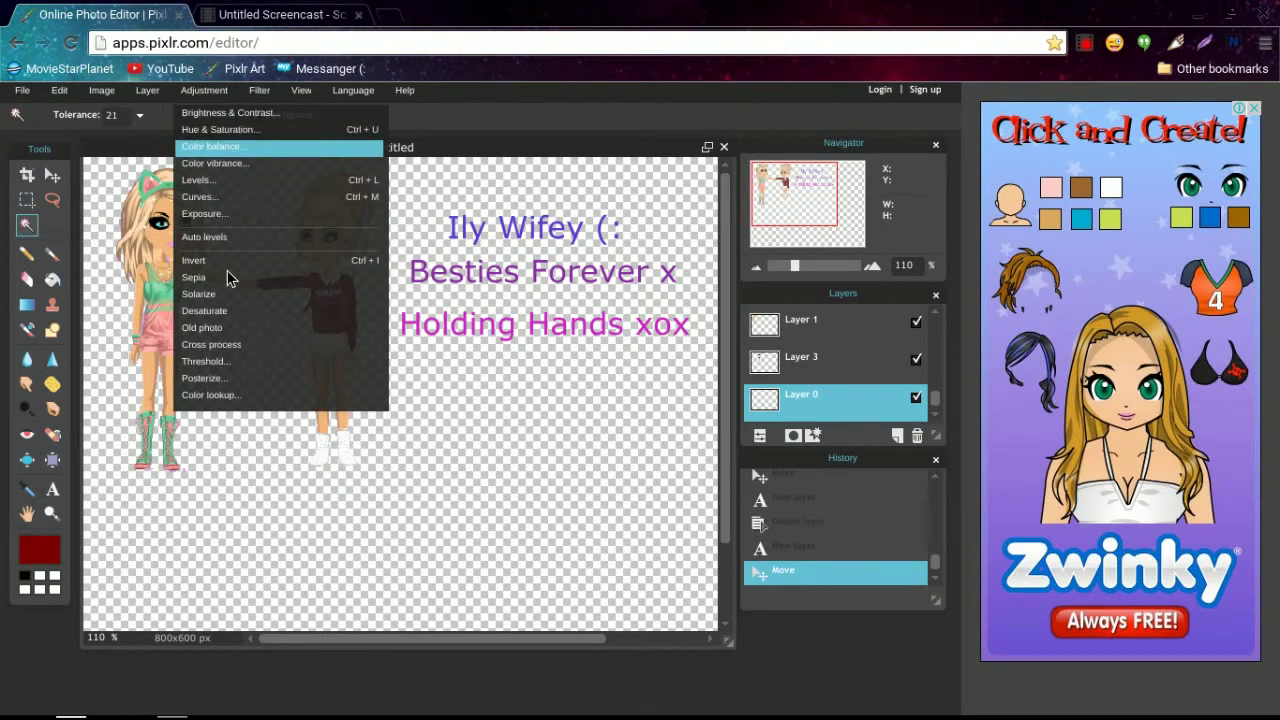
pyautogui.click(214, 394)
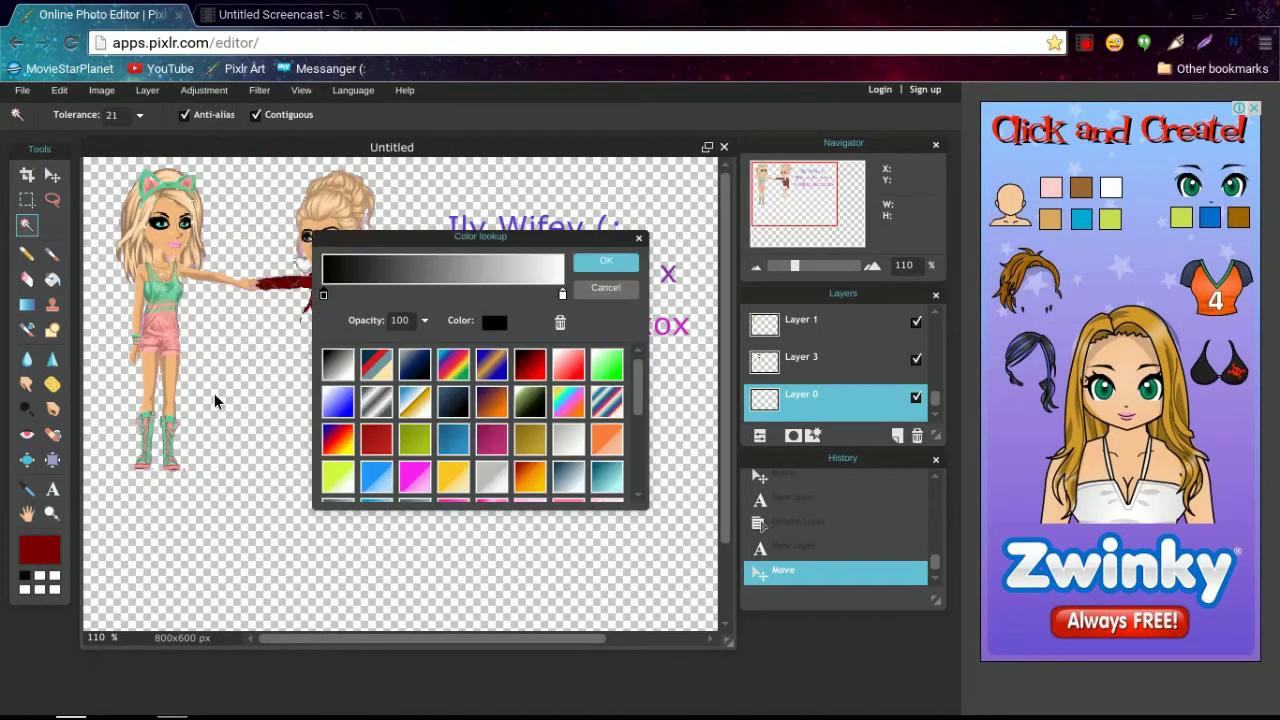
pyautogui.click(638, 500)
pyautogui.click(638, 344)
pyautogui.click(453, 365)
pyautogui.click(607, 263)
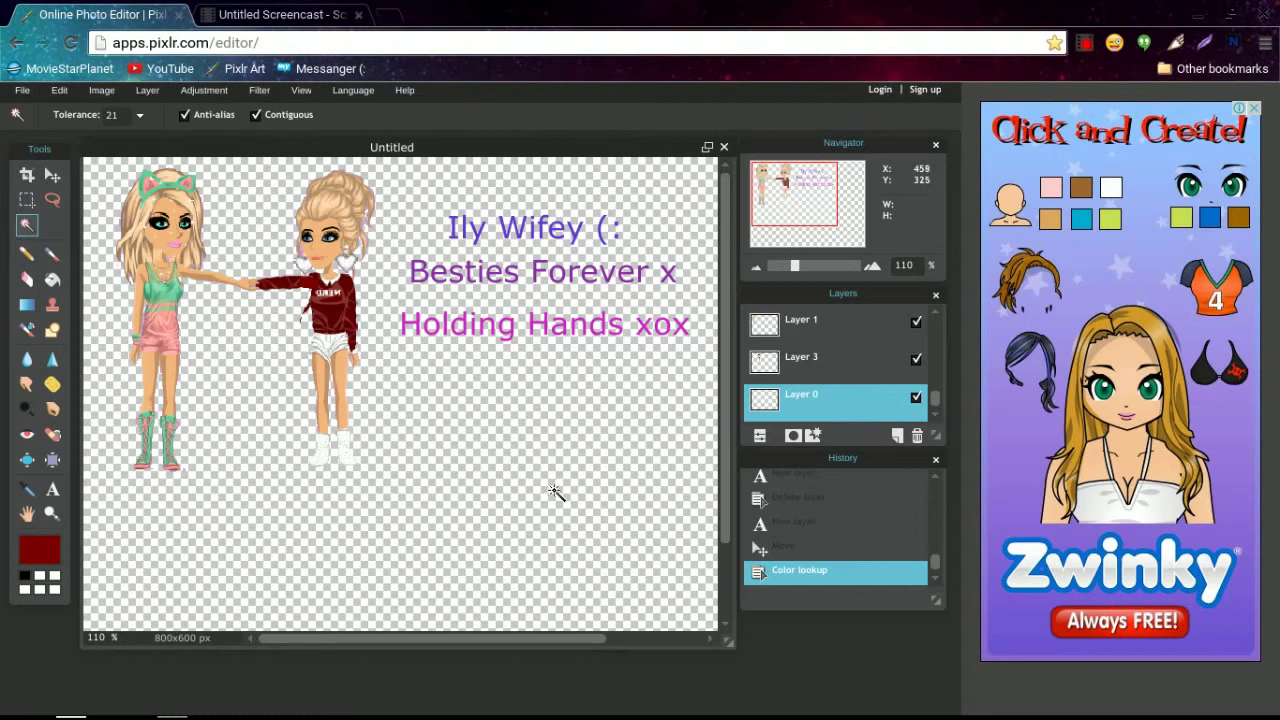
# Try the rainbow gradient Color lookup adjustment on Layer 0 a second time.
pyautogui.click(53, 176)
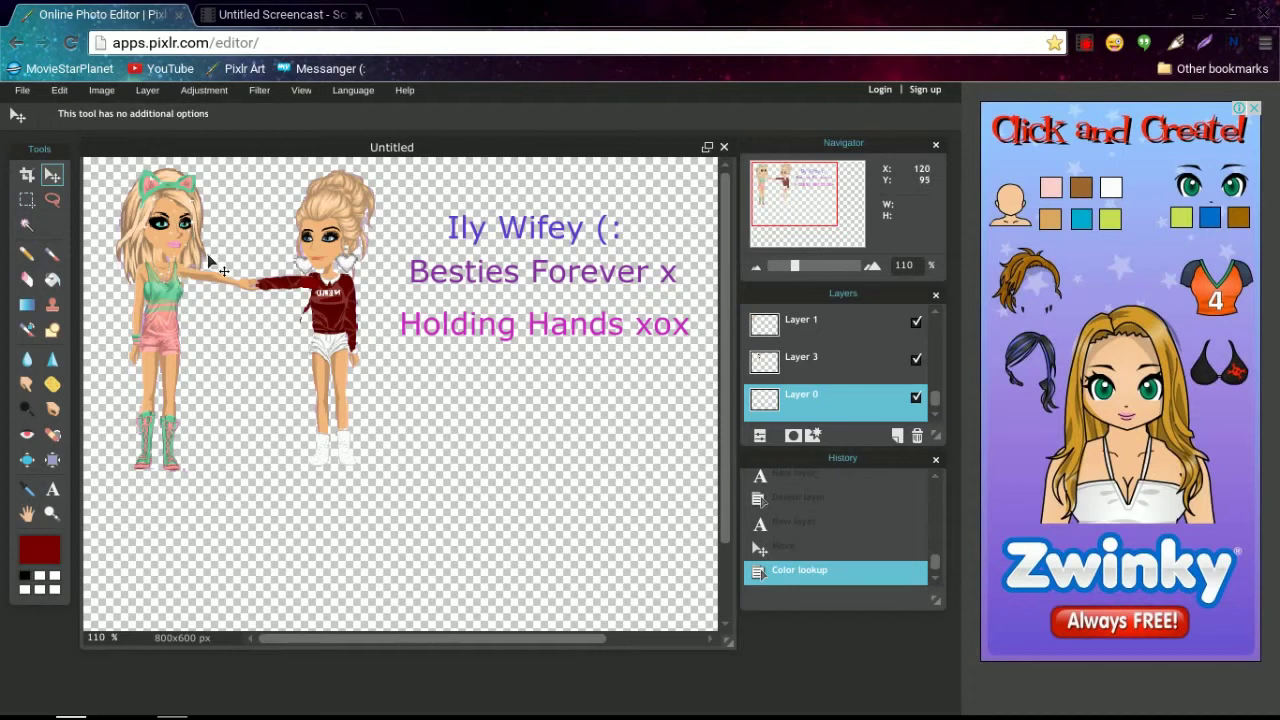
pyautogui.click(300, 92)
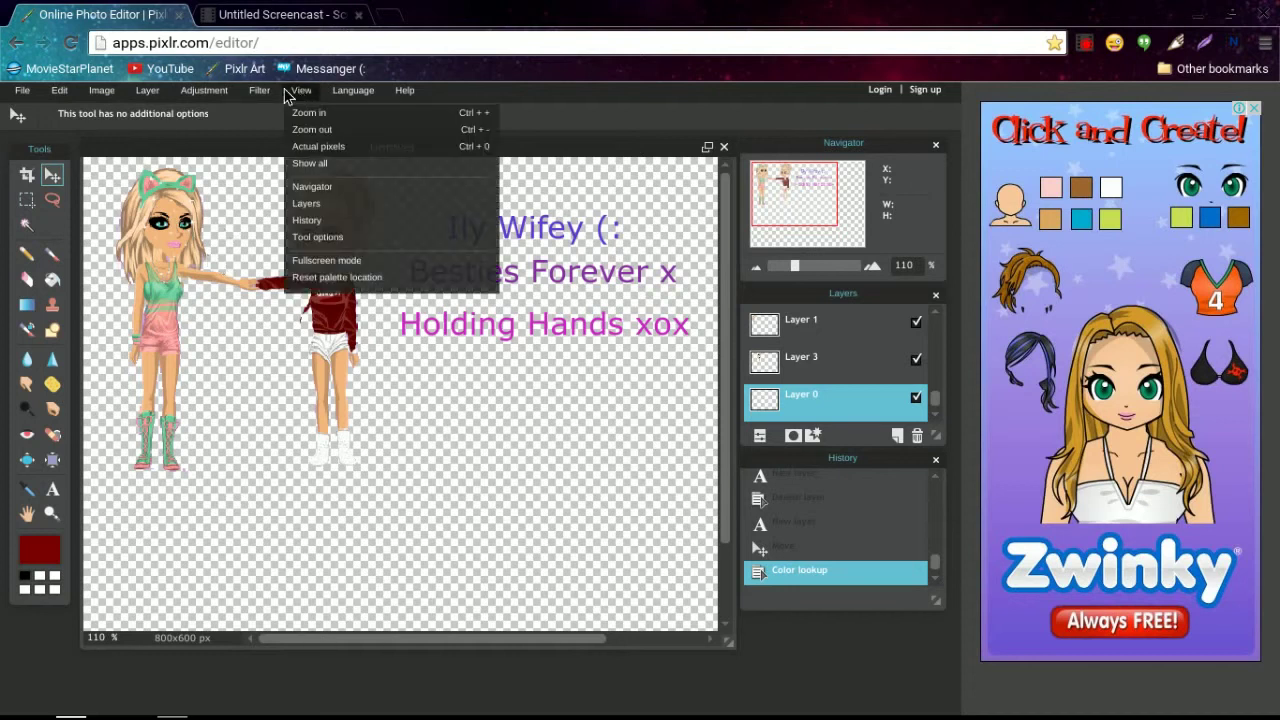
pyautogui.click(259, 91)
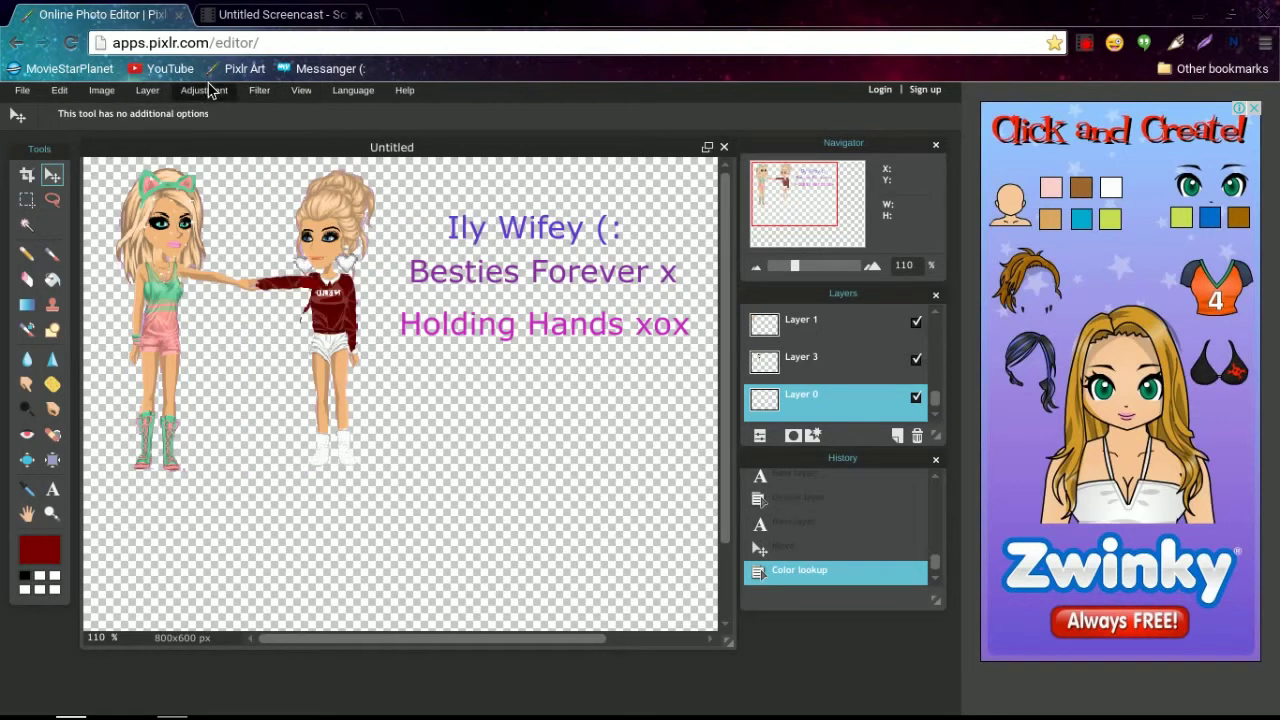
pyautogui.click(209, 90)
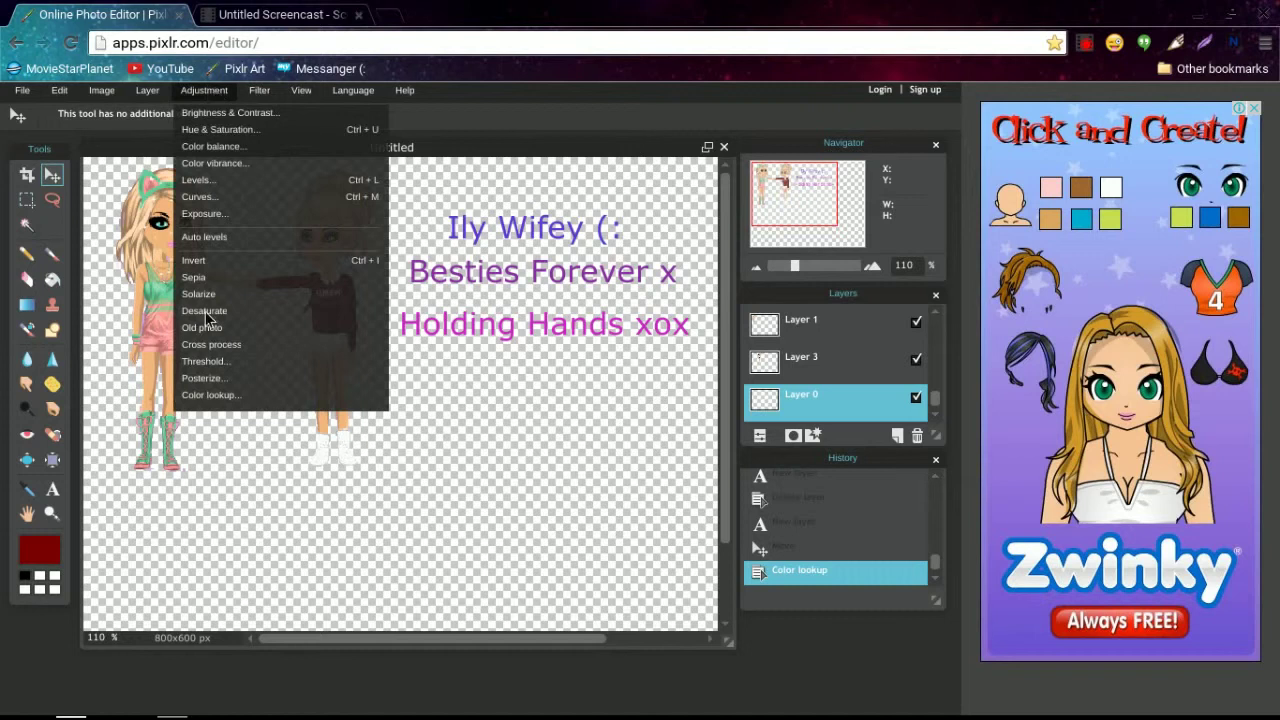
pyautogui.click(216, 396)
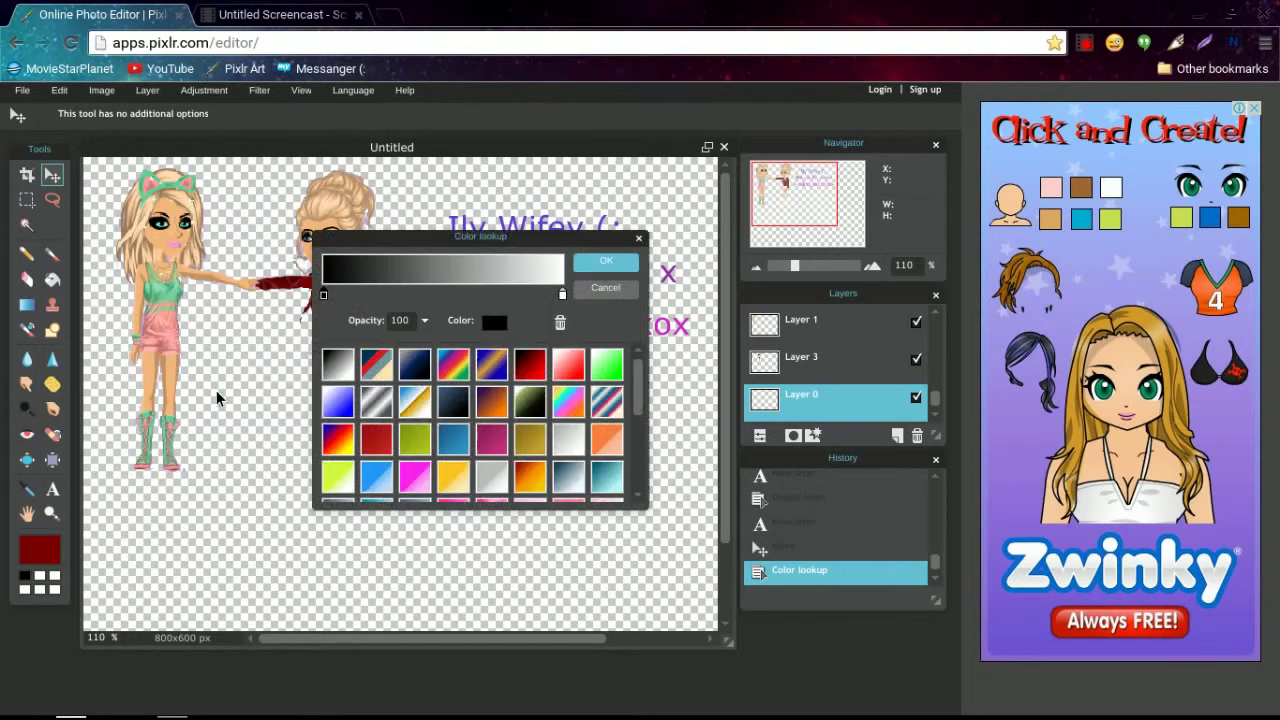
pyautogui.click(461, 373)
pyautogui.click(614, 265)
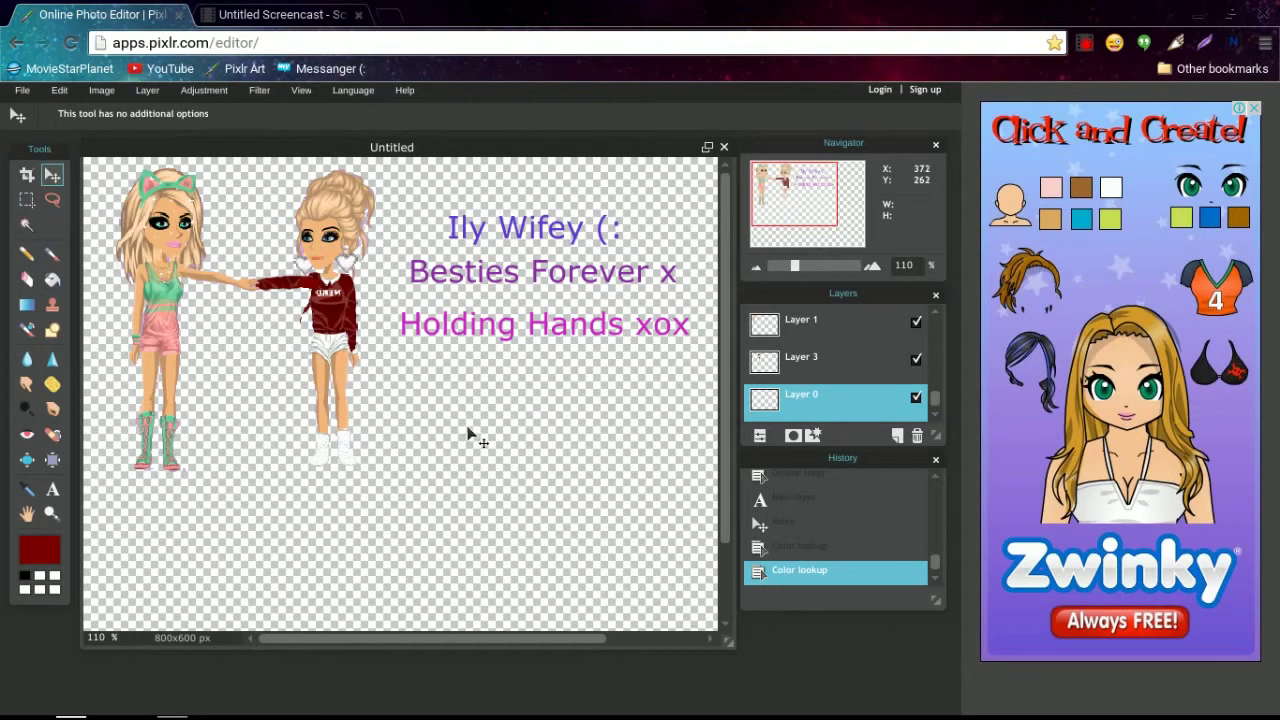
# Dab the Brush once on Layer 0 beside the first doll's head and reapply the rainbow gradient Color lookup adjustment.
pyautogui.click(27, 224)
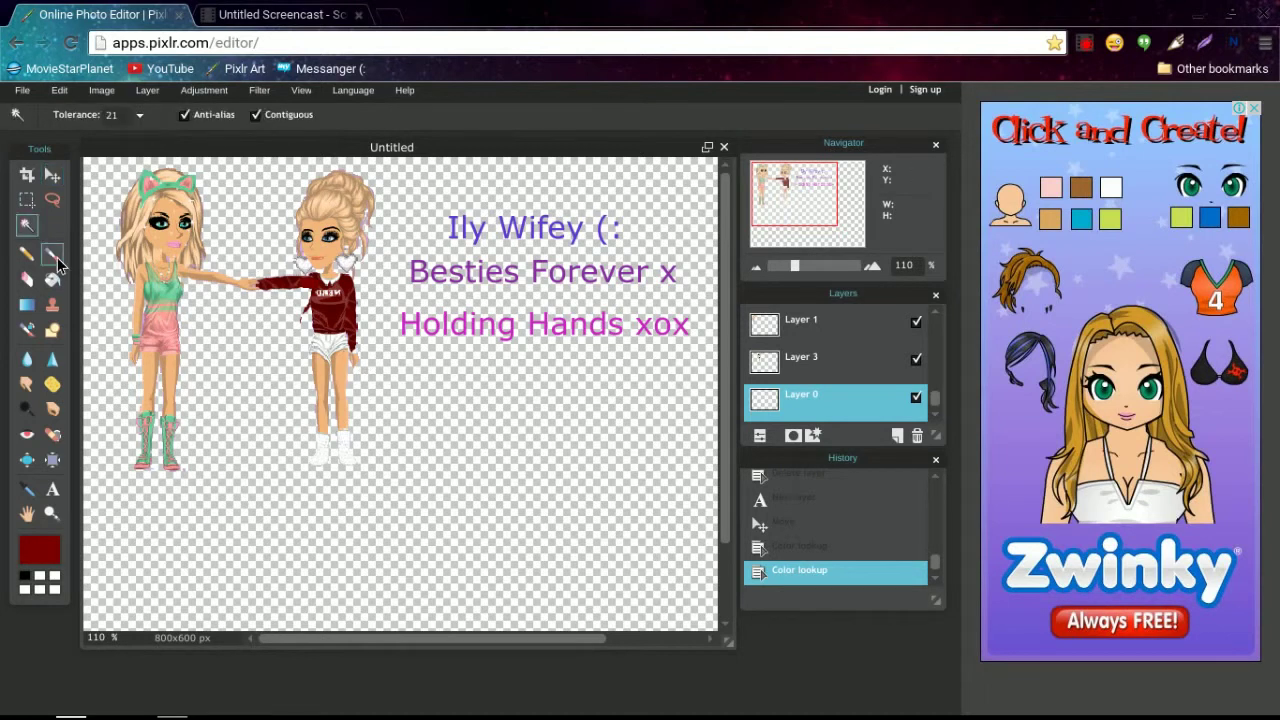
pyautogui.click(52, 255)
pyautogui.click(101, 190)
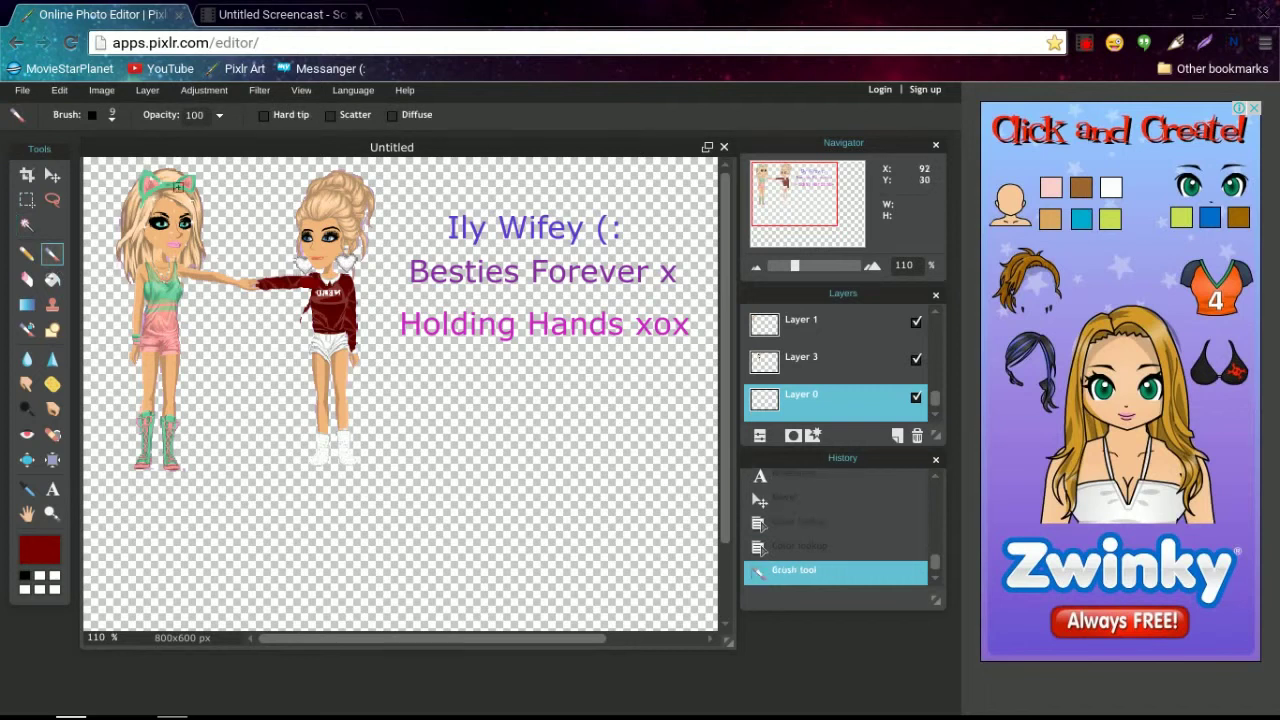
pyautogui.click(220, 90)
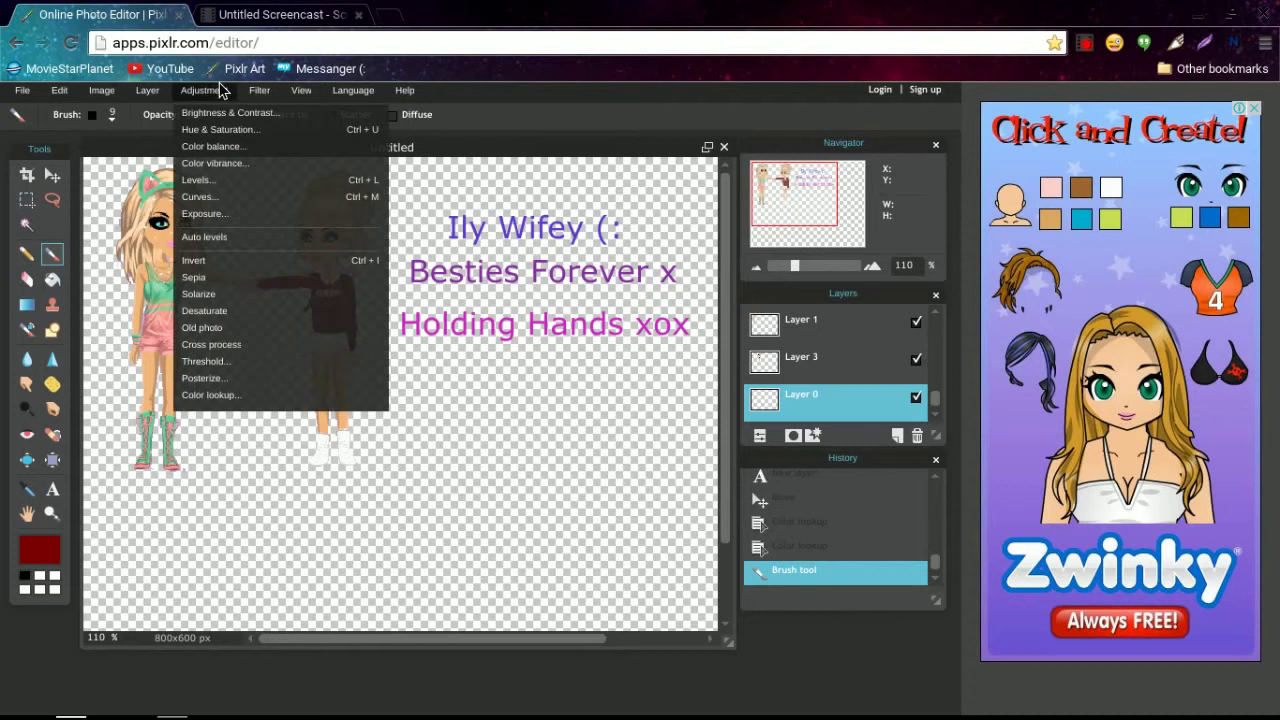
pyautogui.click(220, 395)
pyautogui.click(455, 363)
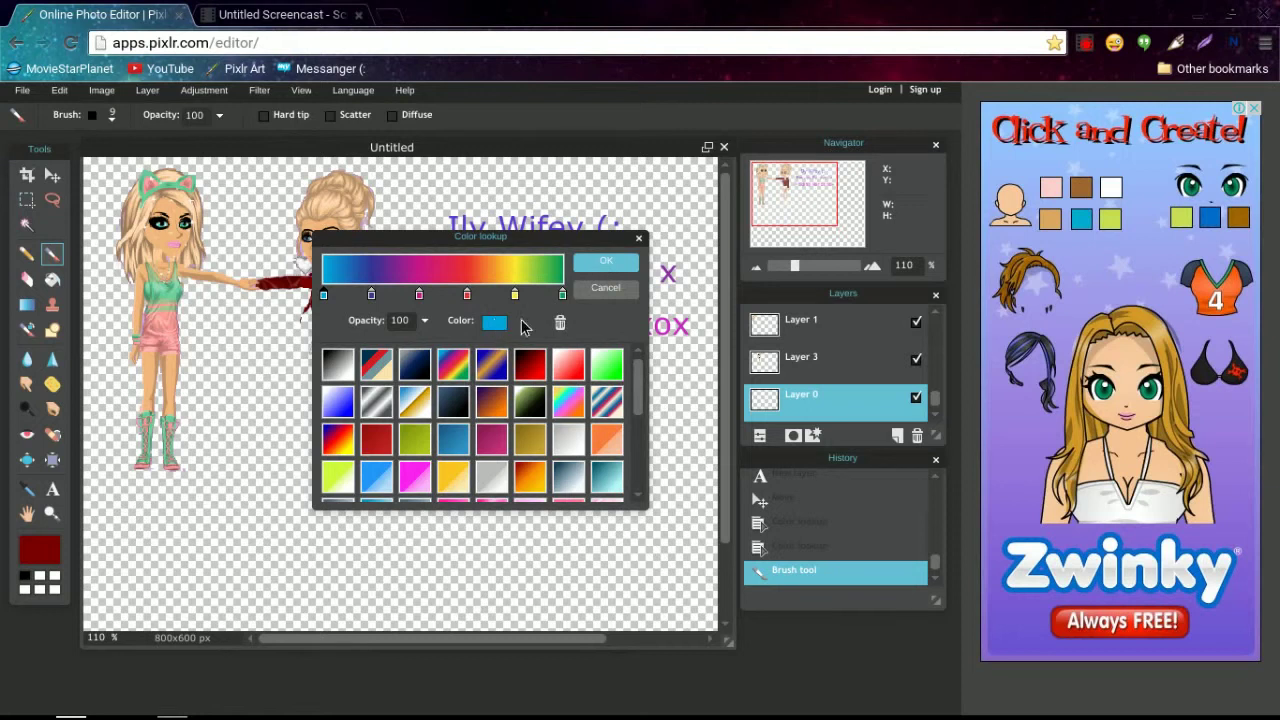
pyautogui.click(607, 262)
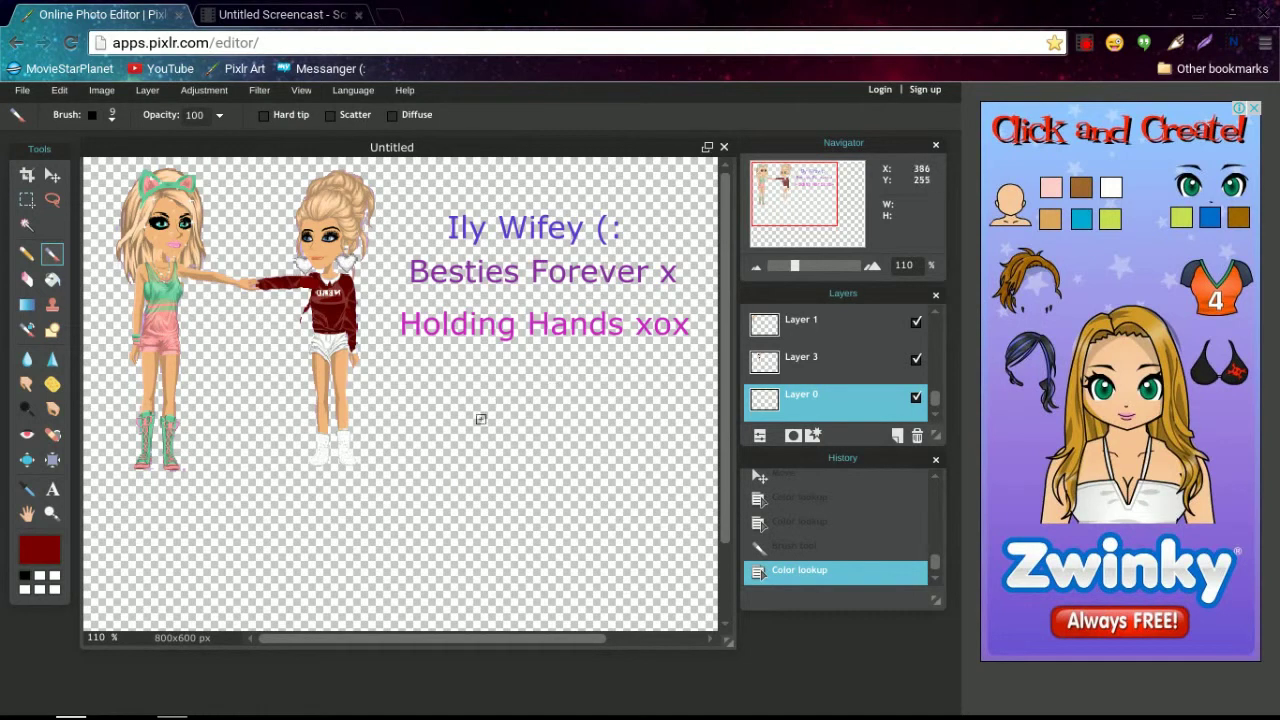
# Replace the sticky note's text with "ok hold on ive gotta see how to do this x'D".
pyautogui.click(185, 708)
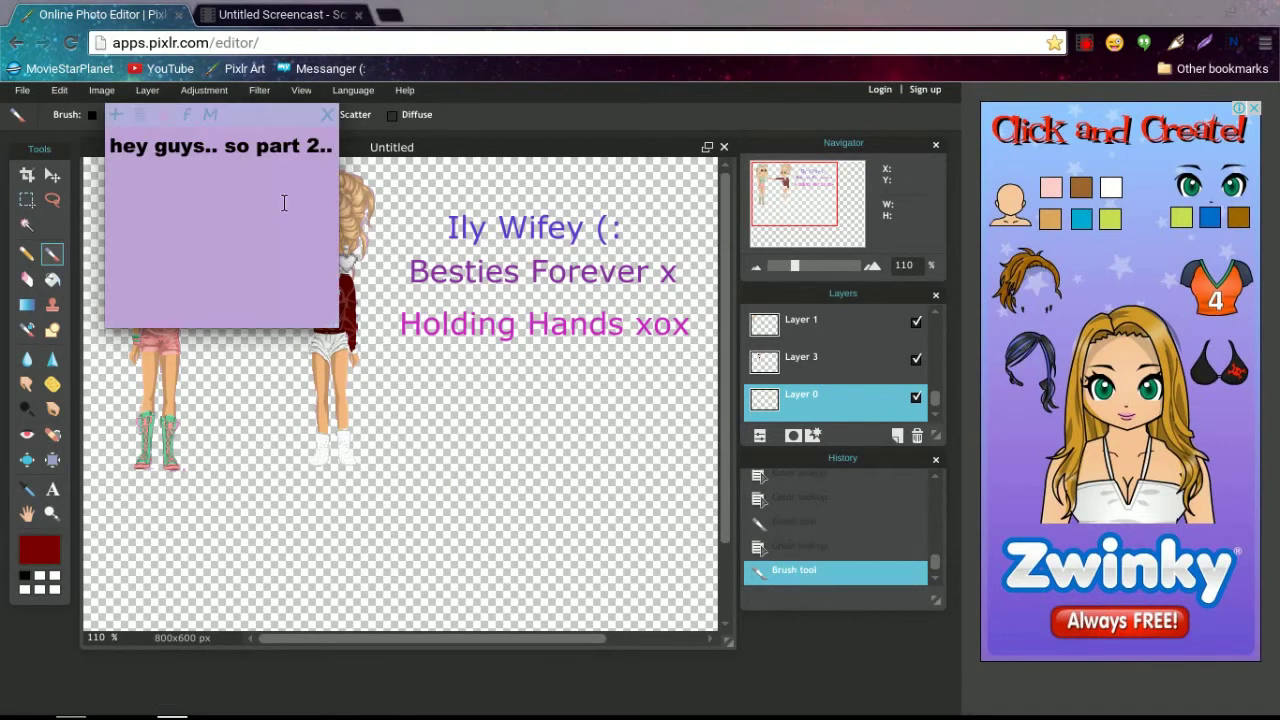
pyautogui.moveTo(336, 150); pyautogui.dragTo(100, 150)
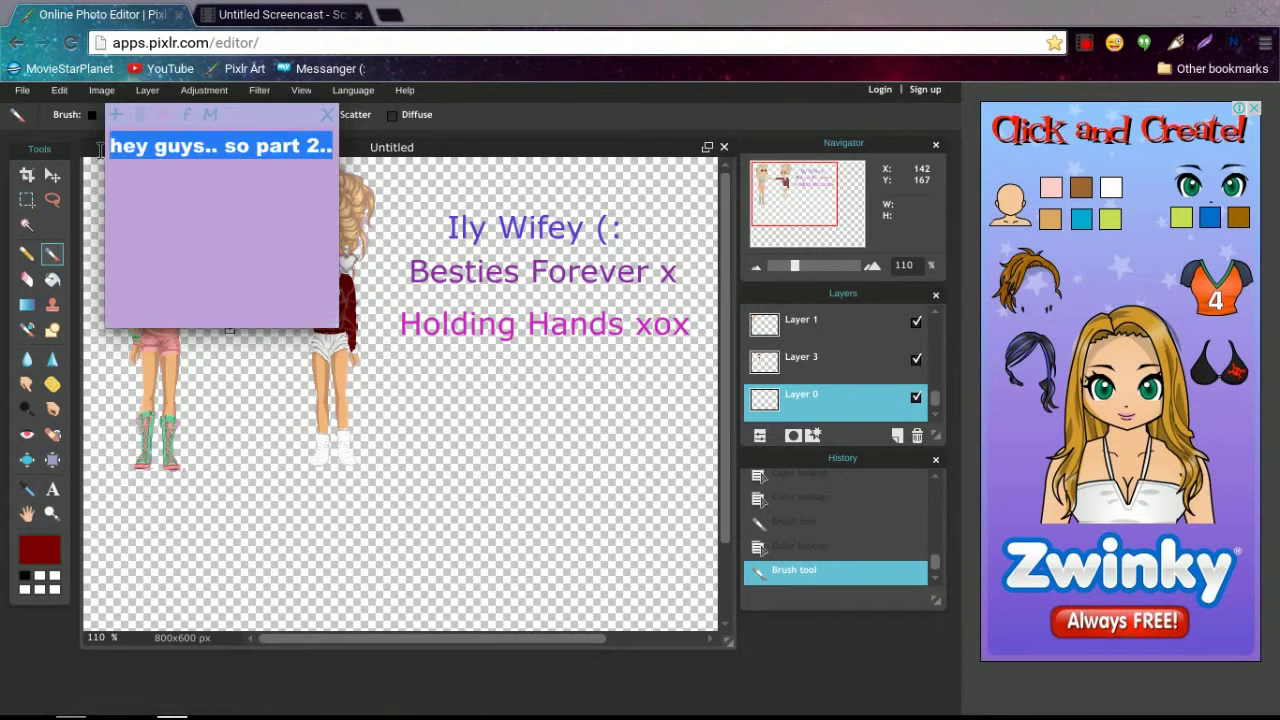
pyautogui.press('BackSpace')
pyautogui.write('ok hol')
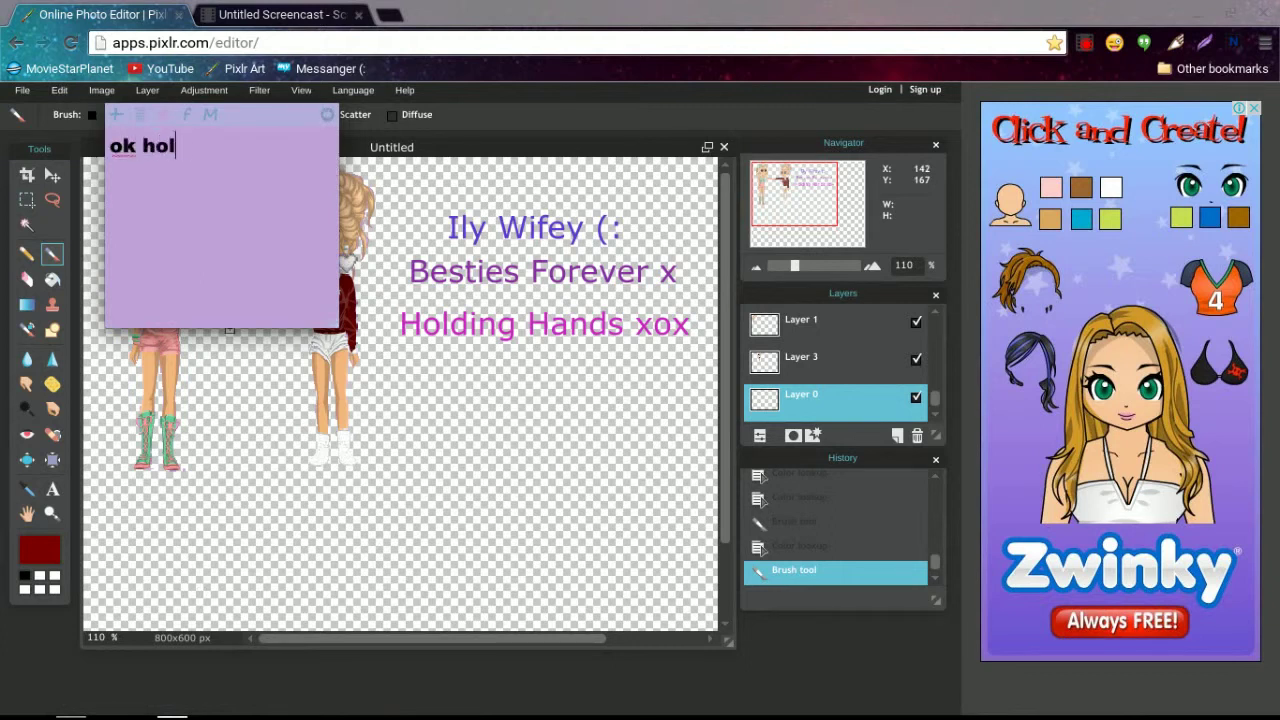
pyautogui.write('d on ive gotta see how to do this x;D')
pyautogui.press('BackSpace')
pyautogui.press('BackSpace')
pyautogui.write("'D")
pyautogui.click(1085, 45)
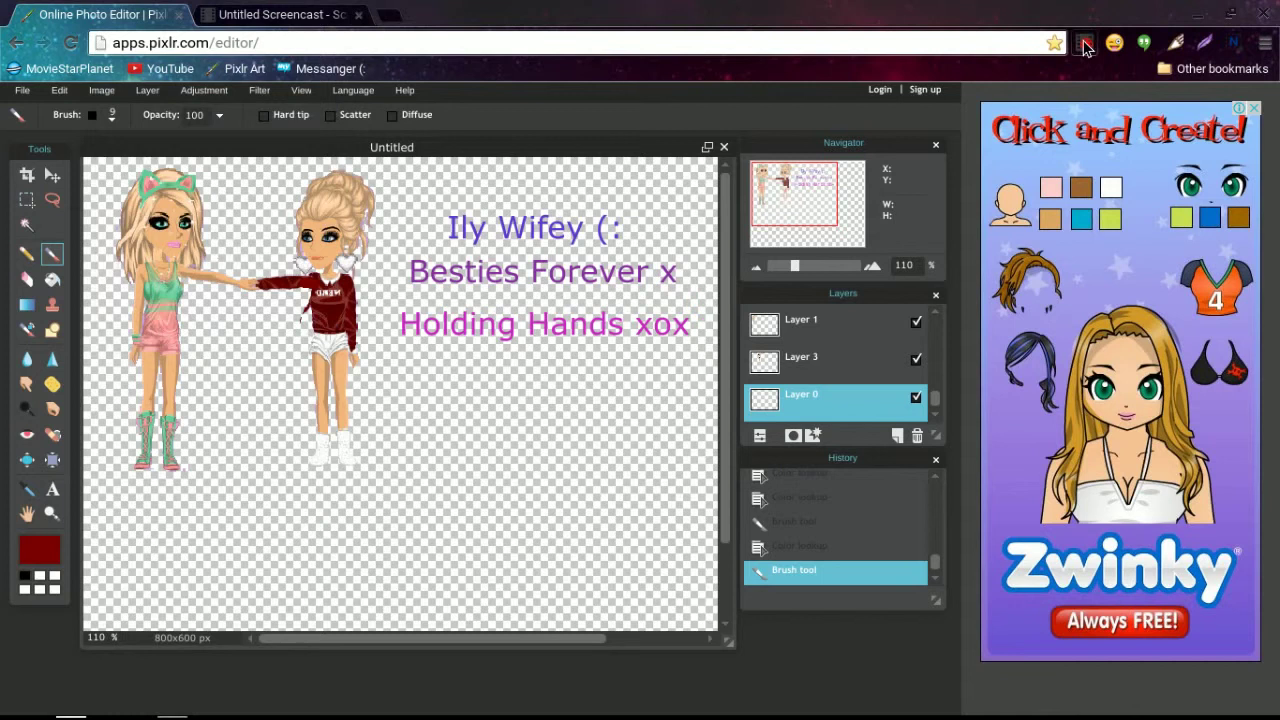
pyautogui.click(1085, 45)
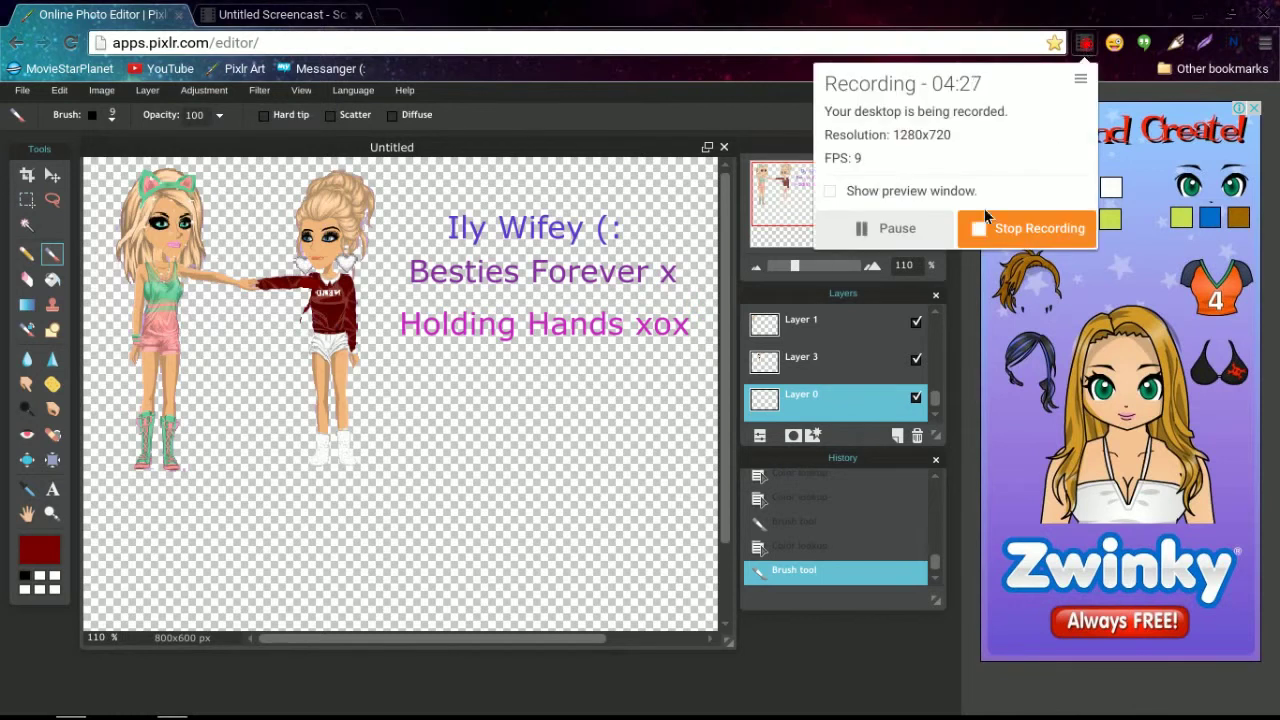
pyautogui.click(894, 224)
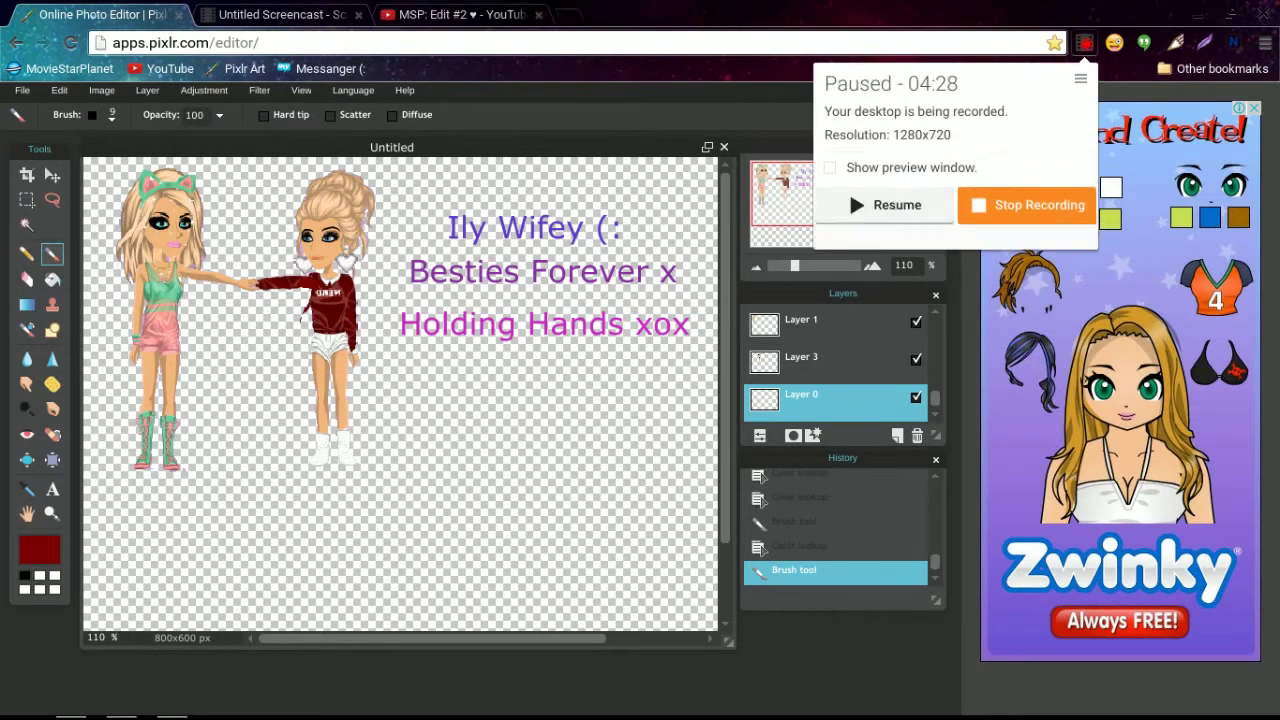
pyautogui.click(892, 226)
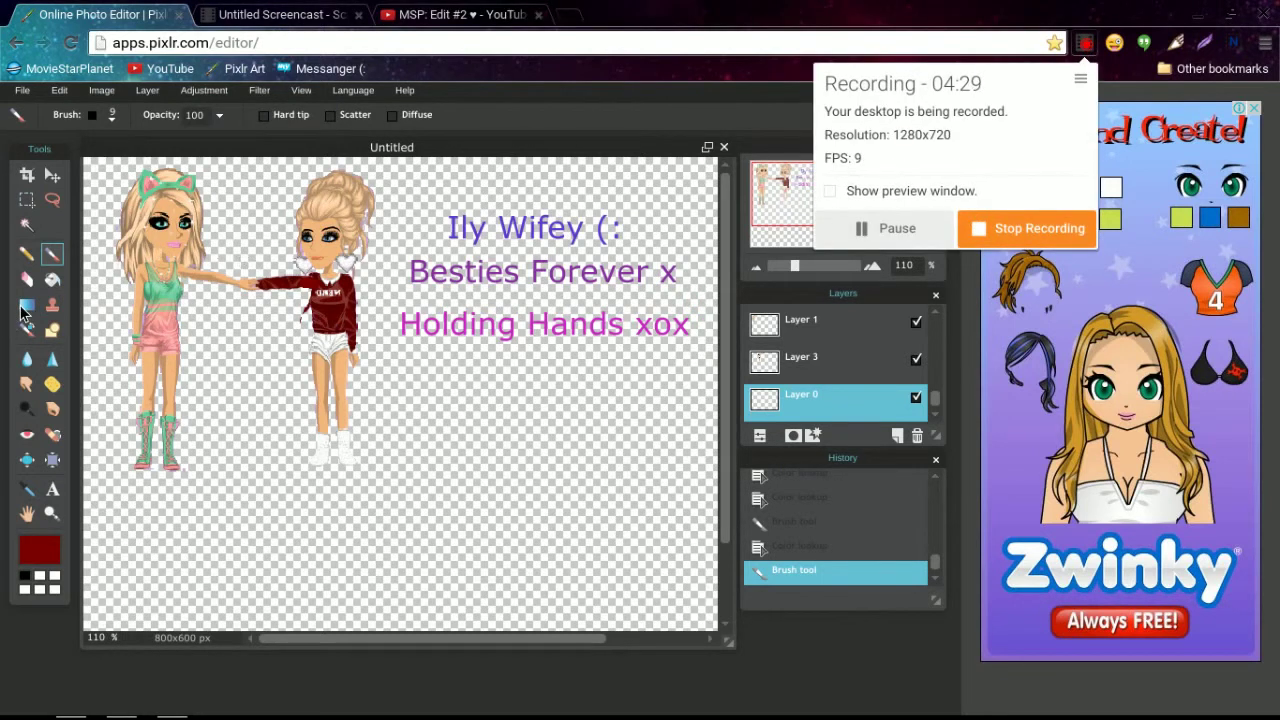
# Activate the Gradient tool and choose the rainbow gradient preset running from blue through magenta, red and yellow to green.
pyautogui.click(24, 307)
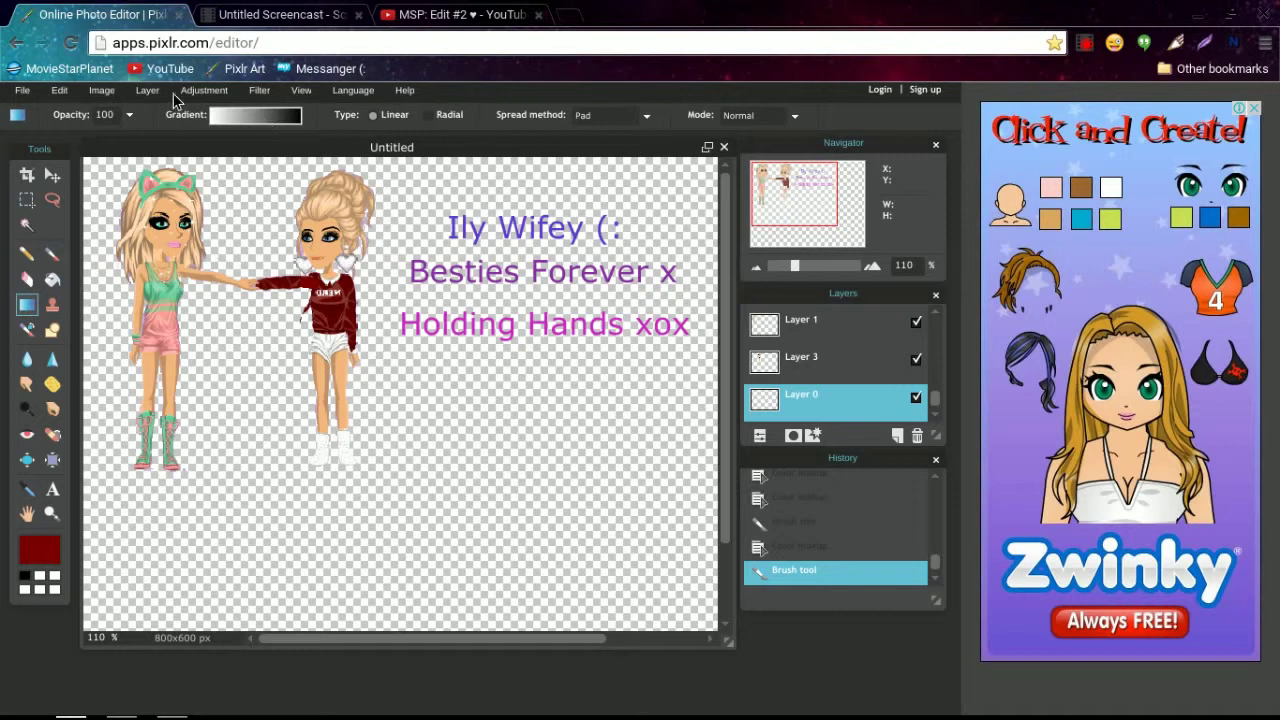
pyautogui.click(223, 118)
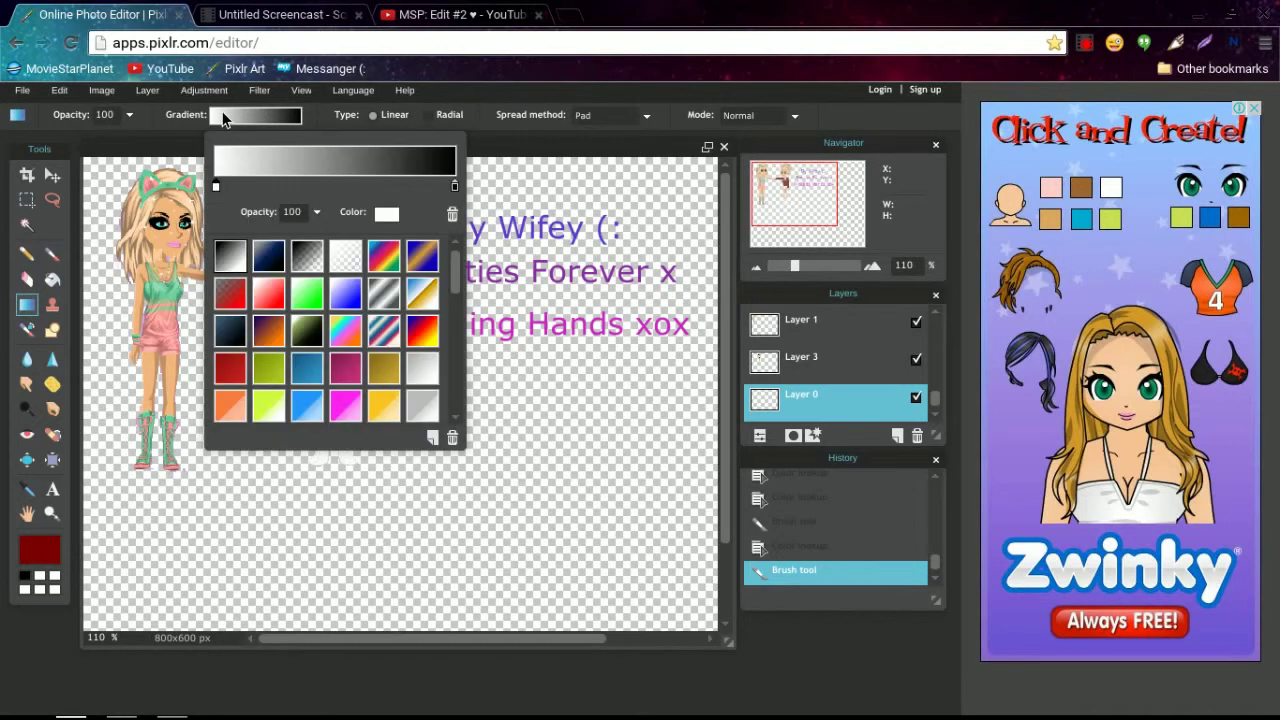
pyautogui.click(386, 262)
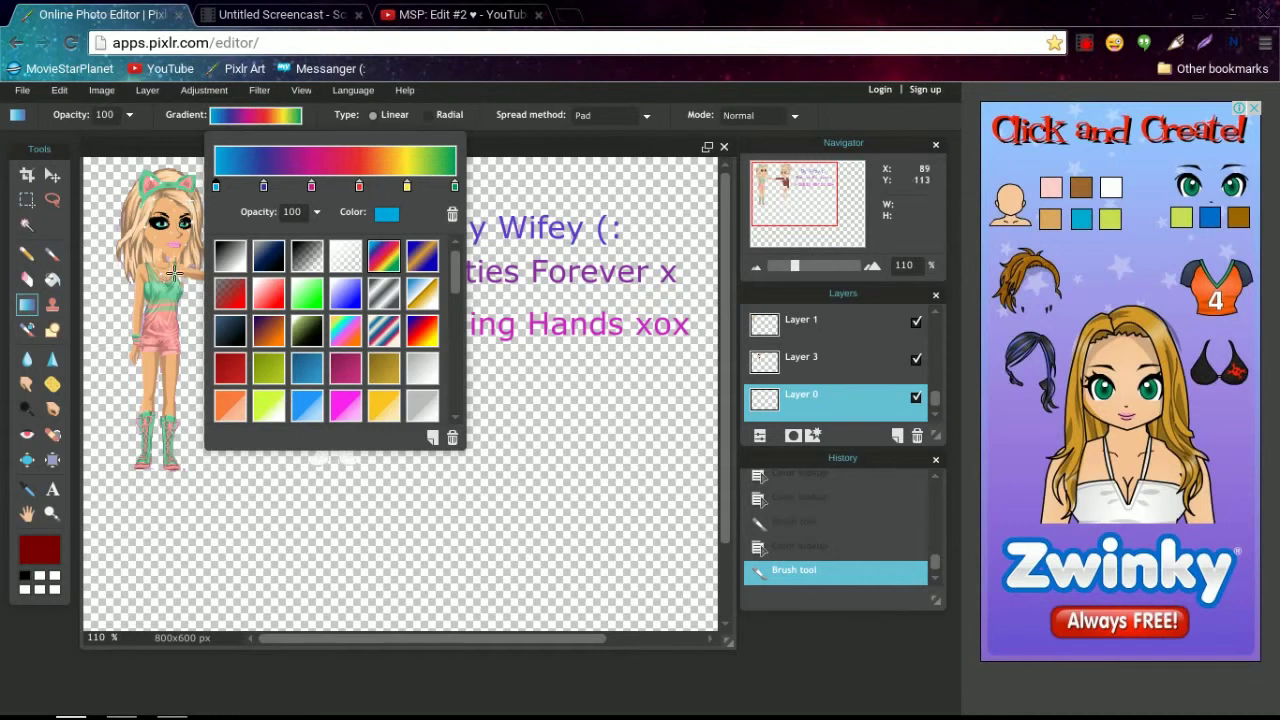
pyautogui.click(95, 174)
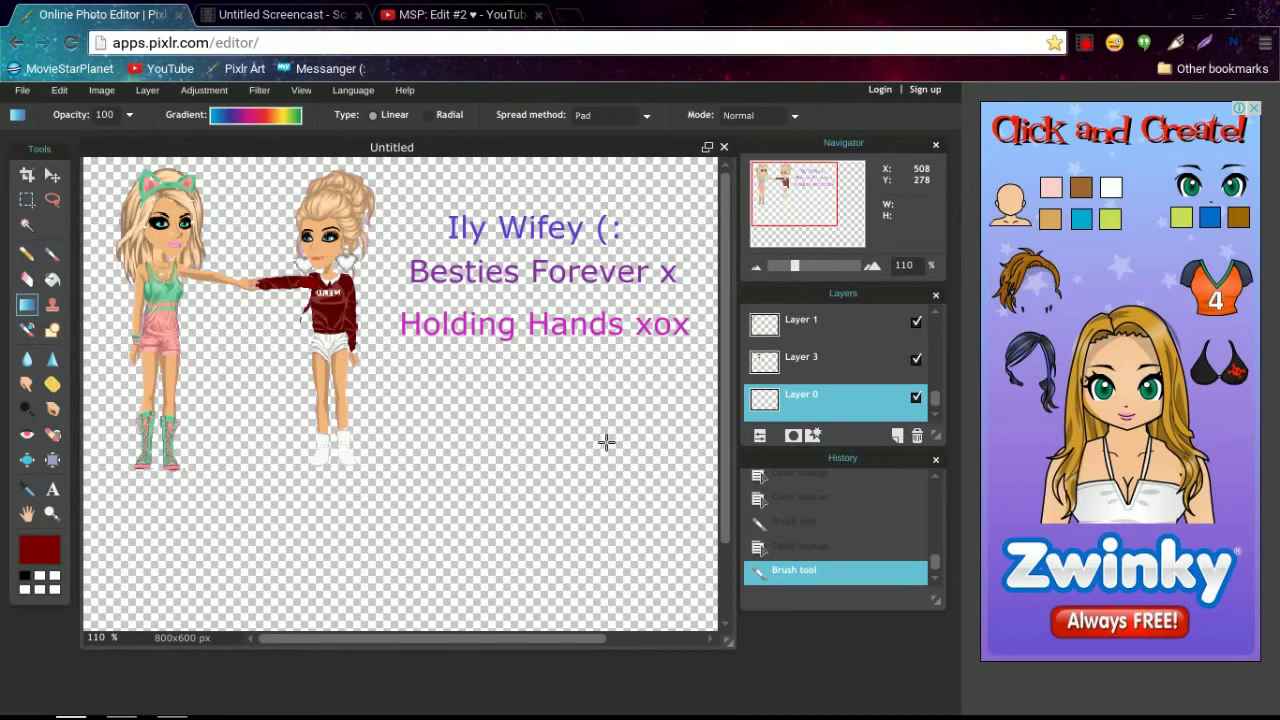
pyautogui.click(287, 119)
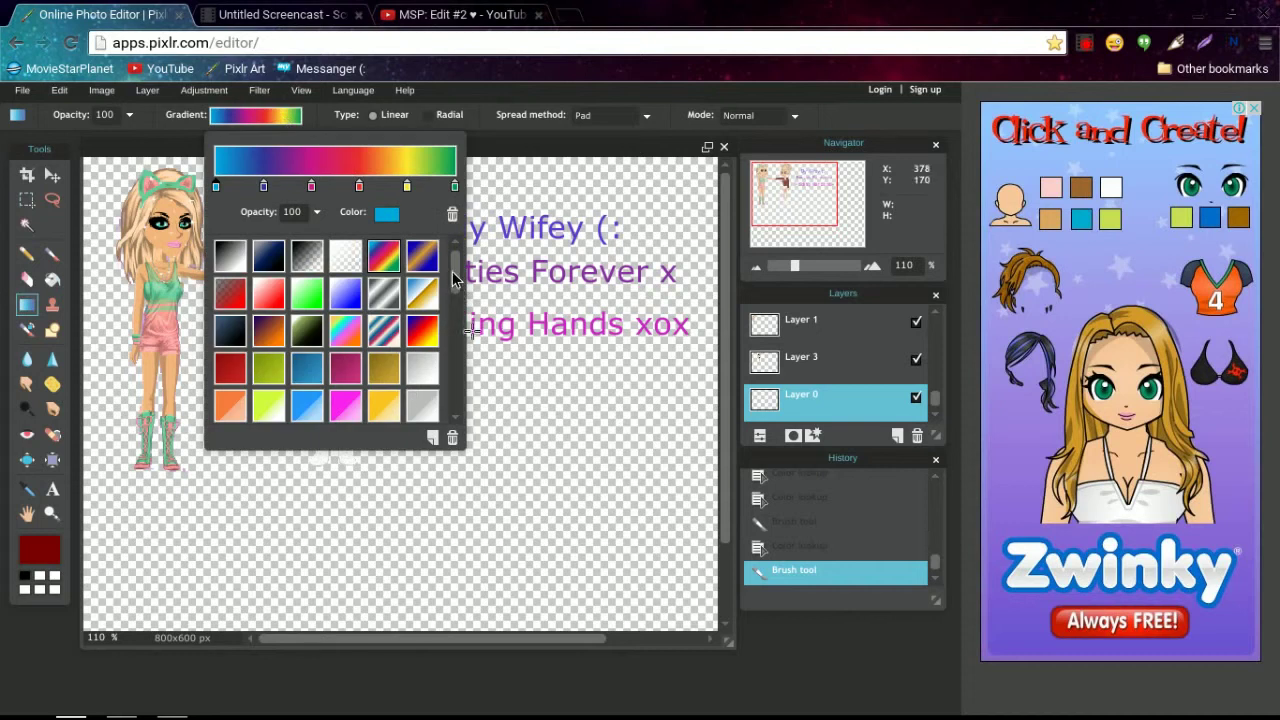
pyautogui.moveTo(459, 287); pyautogui.dragTo(462, 428)
pyautogui.moveTo(457, 380); pyautogui.dragTo(460, 245)
pyautogui.click(549, 484)
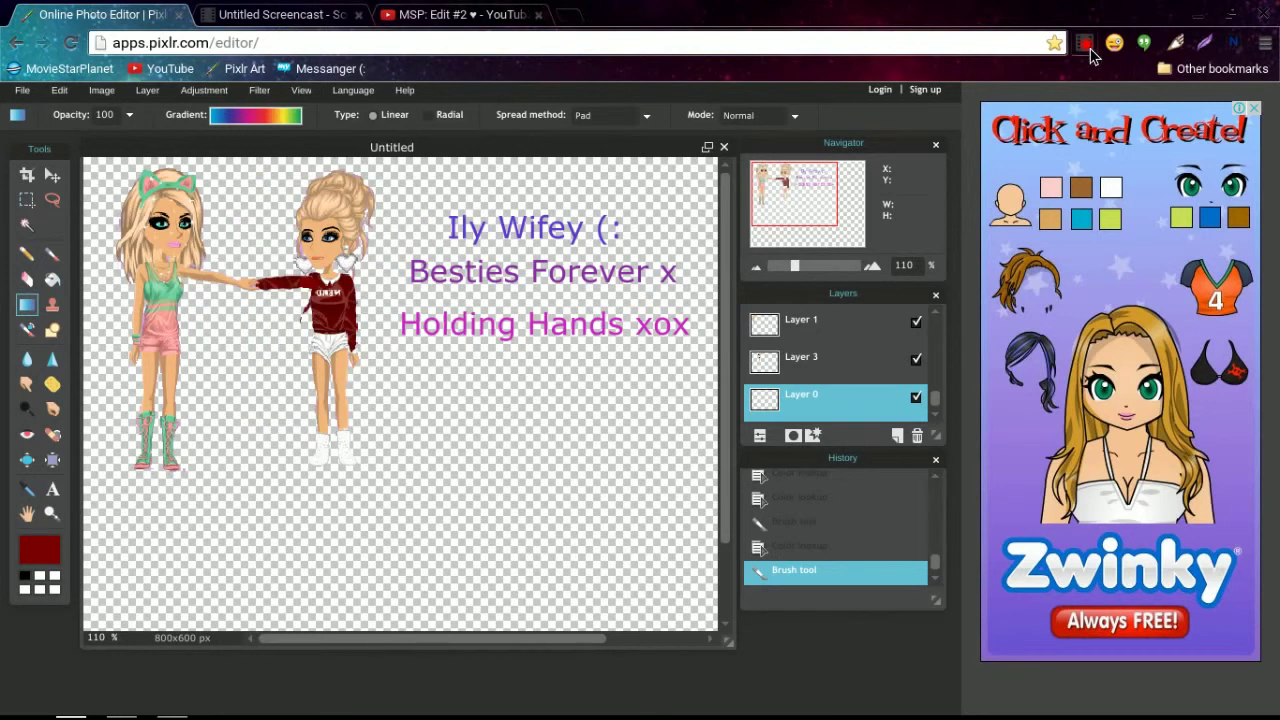
pyautogui.click(1085, 43)
pyautogui.click(897, 240)
pyautogui.click(897, 240)
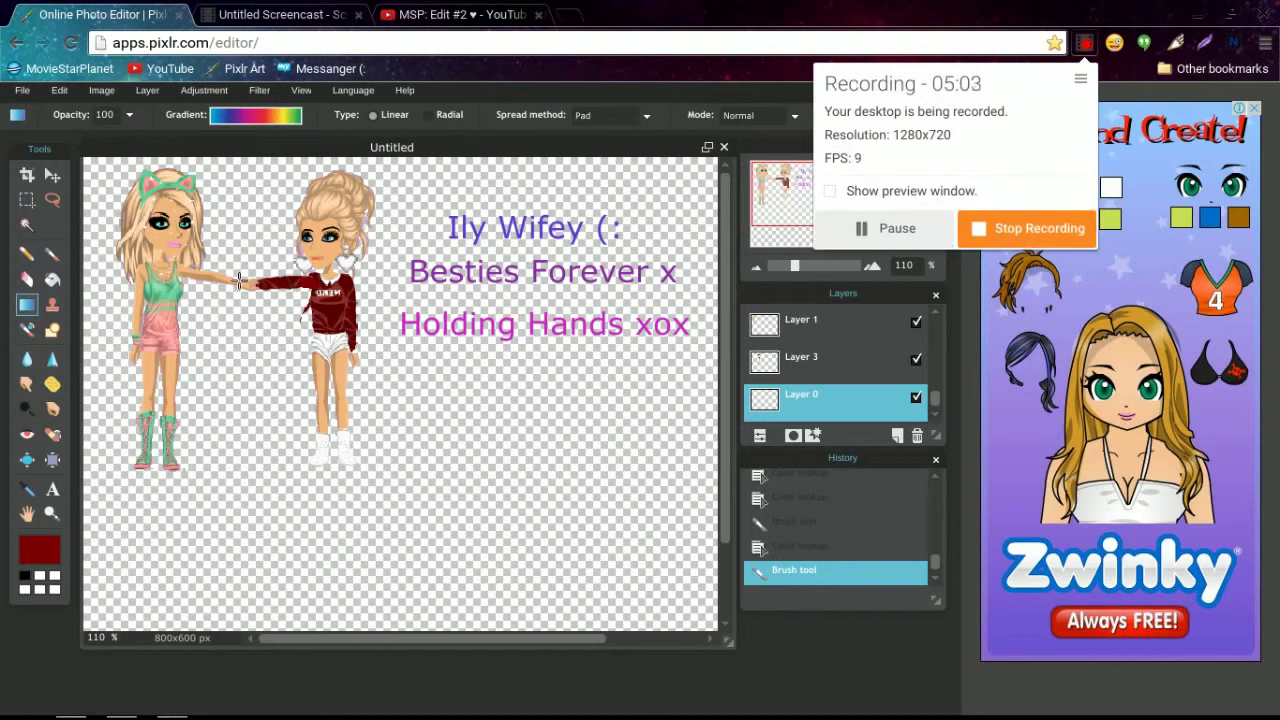
# Try the rainbow gradient on Layer 0, and try the blue-to-white preset in diagonal strokes across the canvas.
pyautogui.click(309, 428)
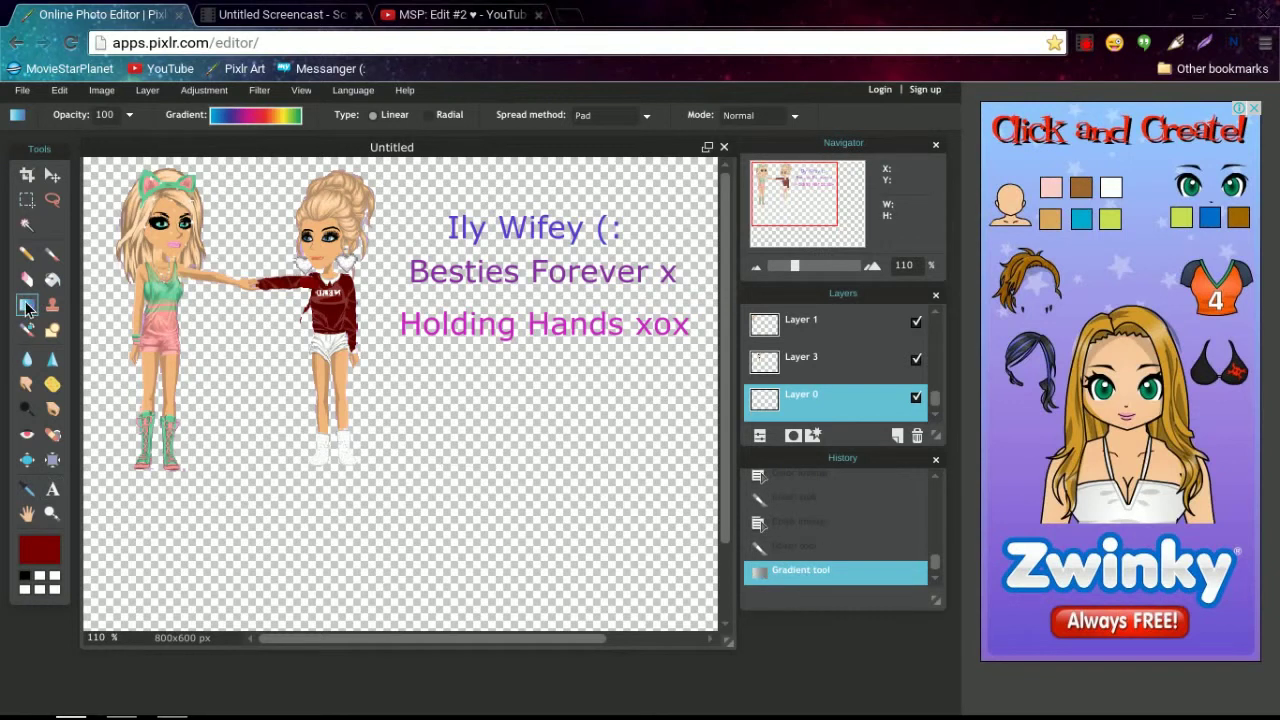
pyautogui.click(270, 120)
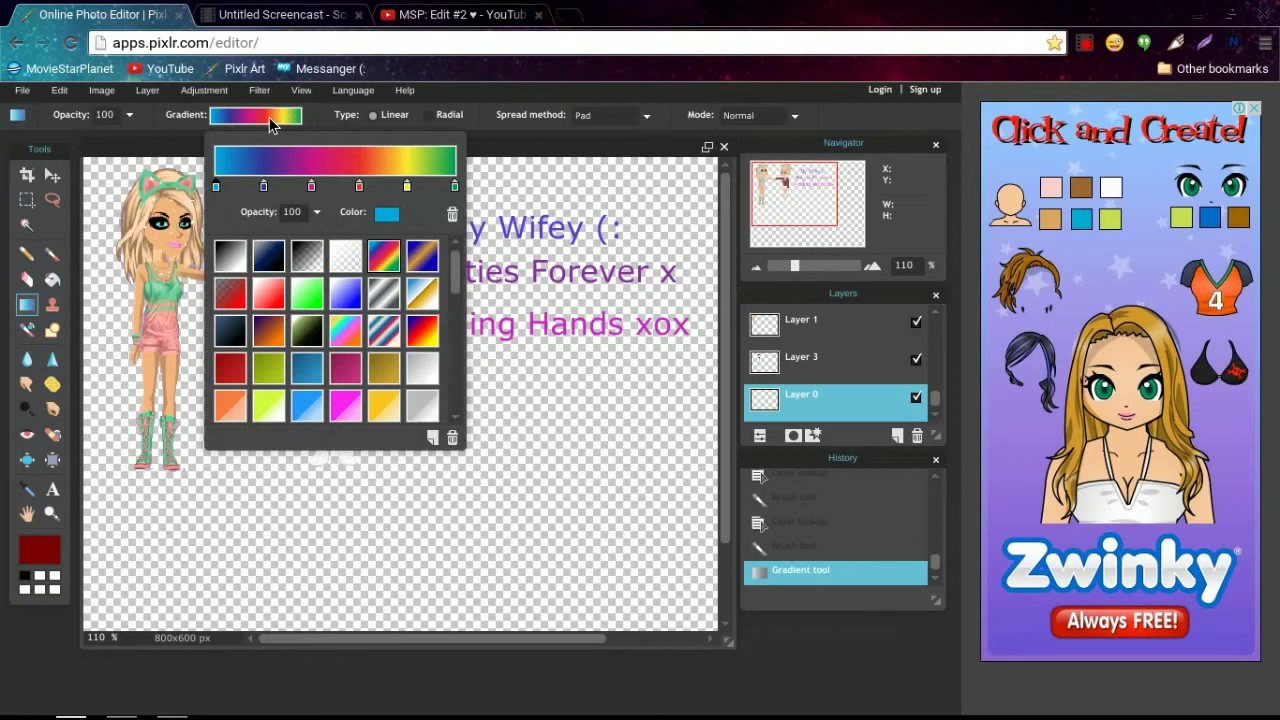
pyautogui.moveTo(456, 287); pyautogui.dragTo(453, 388)
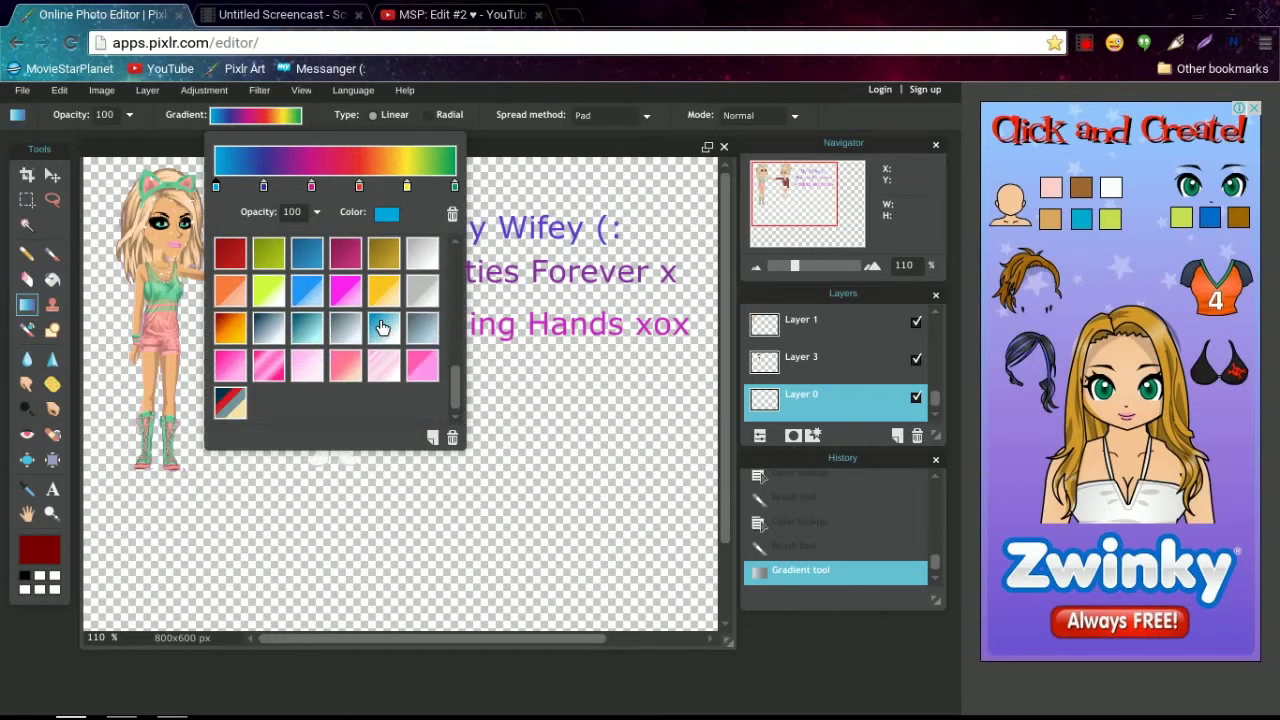
pyautogui.click(382, 327)
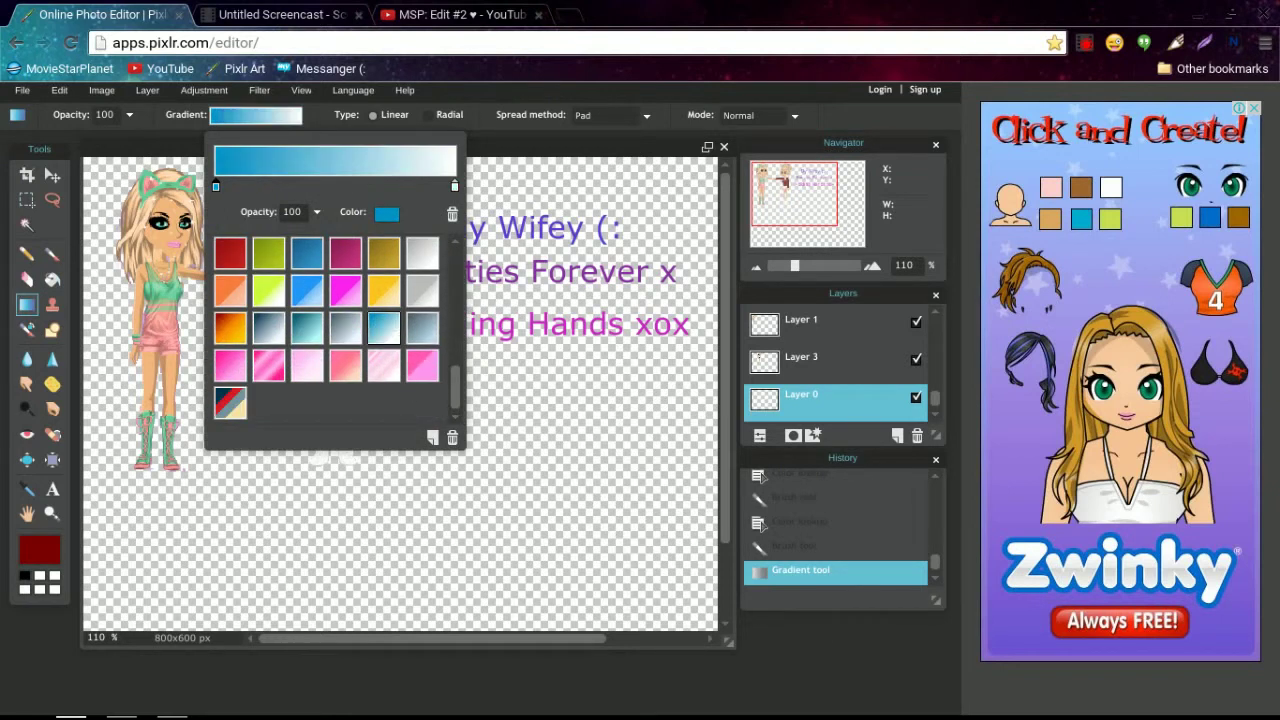
pyautogui.click(566, 418)
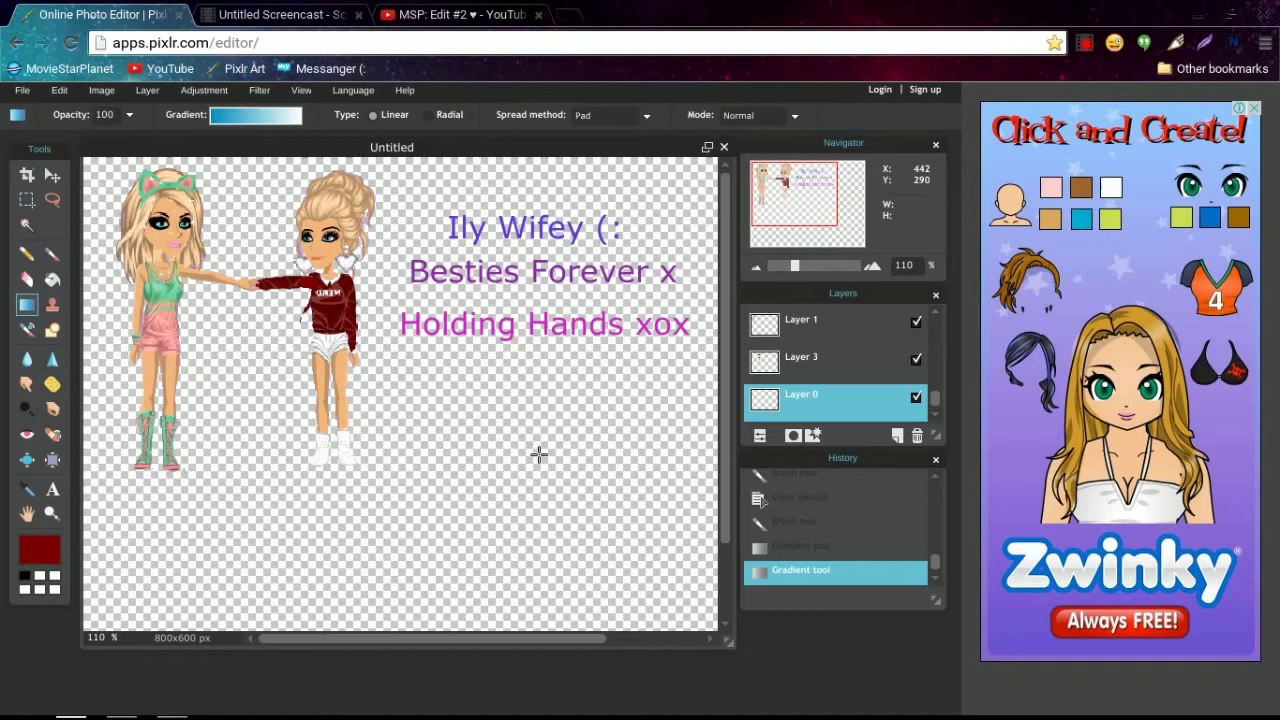
pyautogui.moveTo(566, 484); pyautogui.dragTo(82, 205)
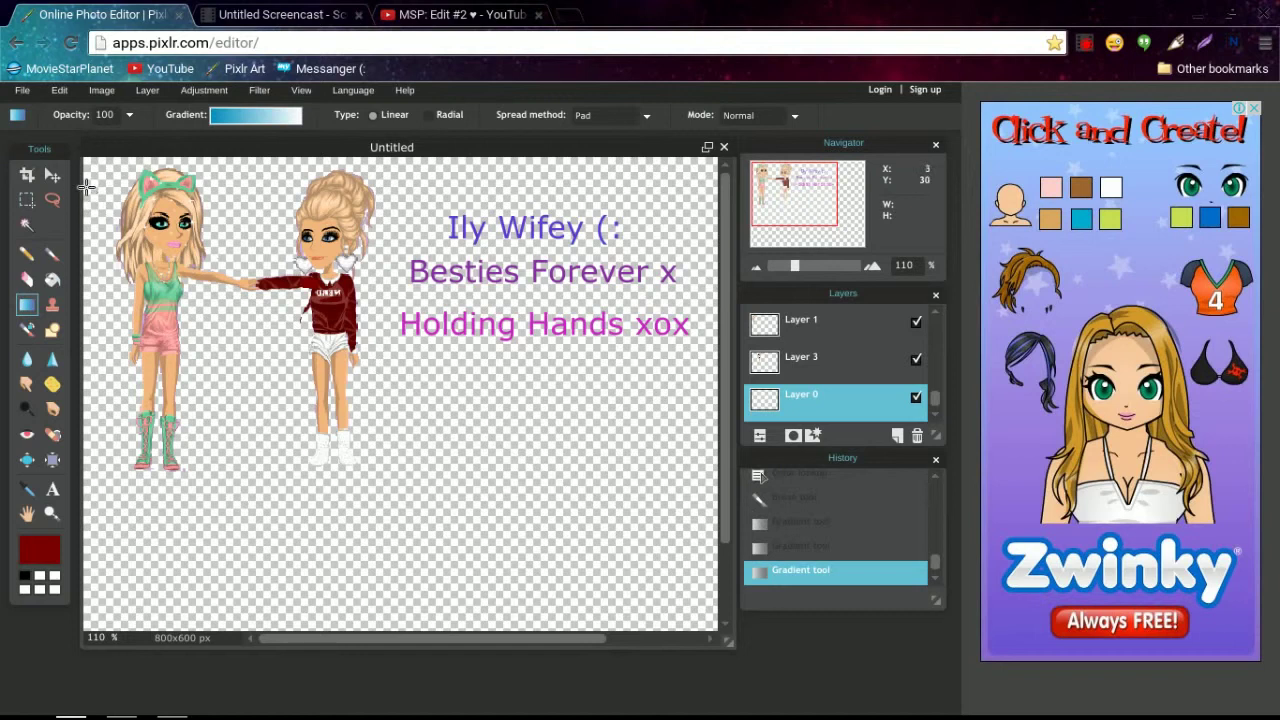
pyautogui.moveTo(97, 175); pyautogui.dragTo(686, 607)
# Choose the pastel rainbow gradient preset and accept ffcc5e as the colour of its first stop.
pyautogui.click(222, 117)
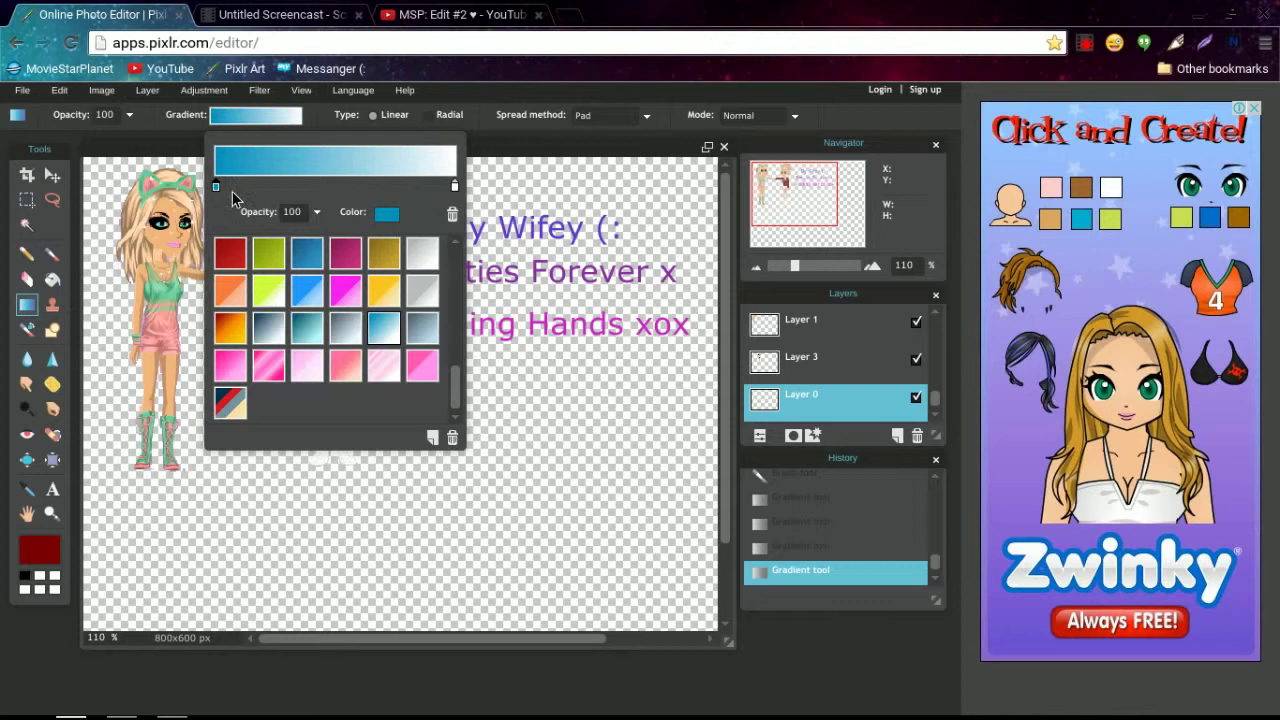
pyautogui.moveTo(454, 378); pyautogui.dragTo(456, 238)
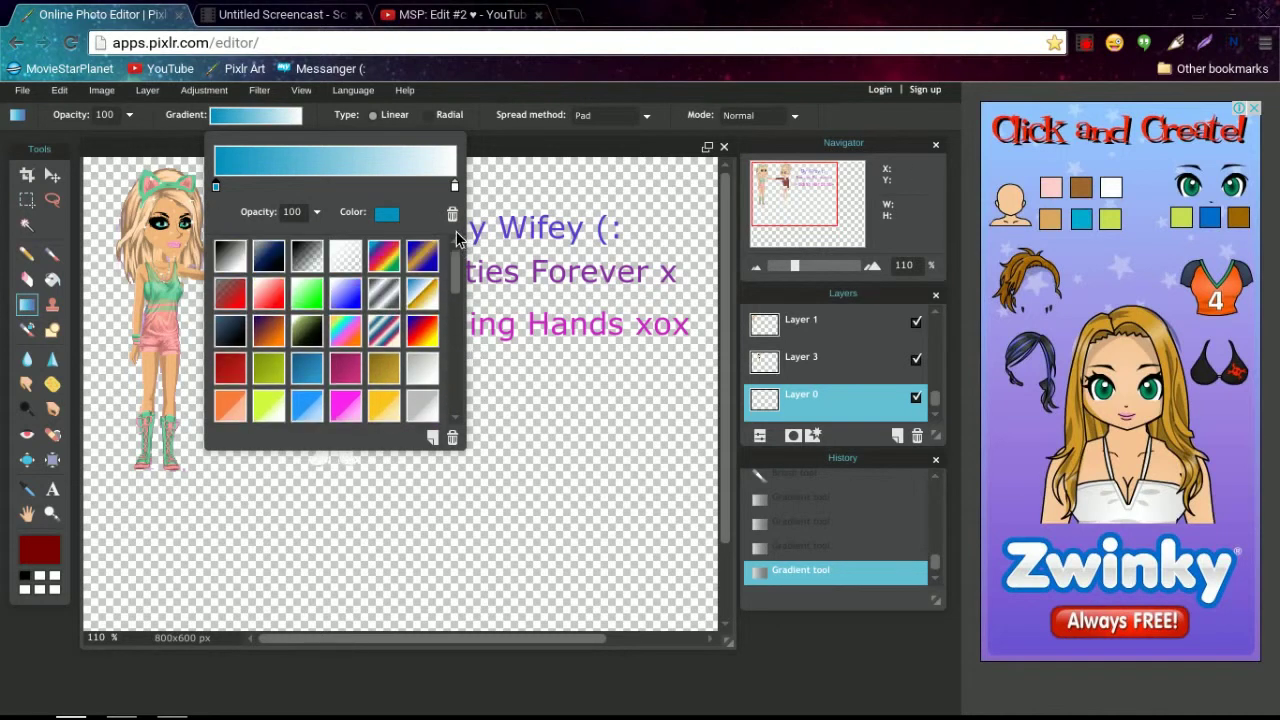
pyautogui.click(383, 257)
pyautogui.click(341, 330)
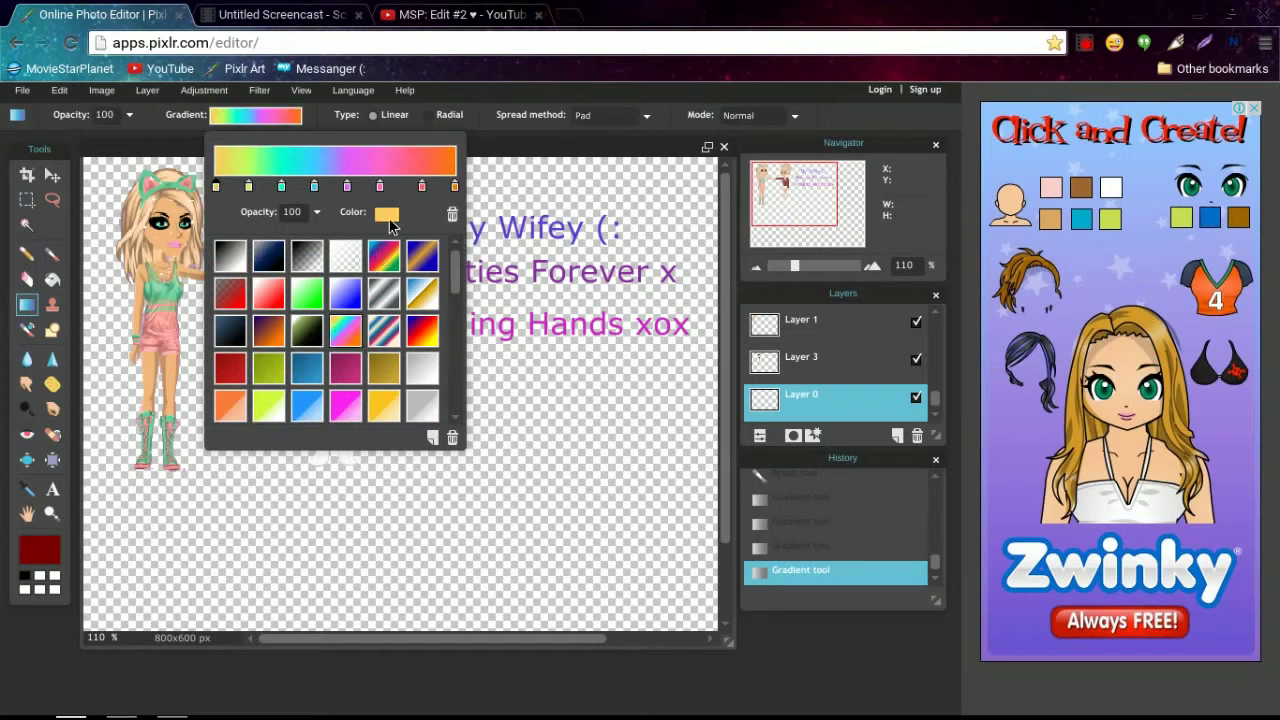
pyautogui.click(387, 215)
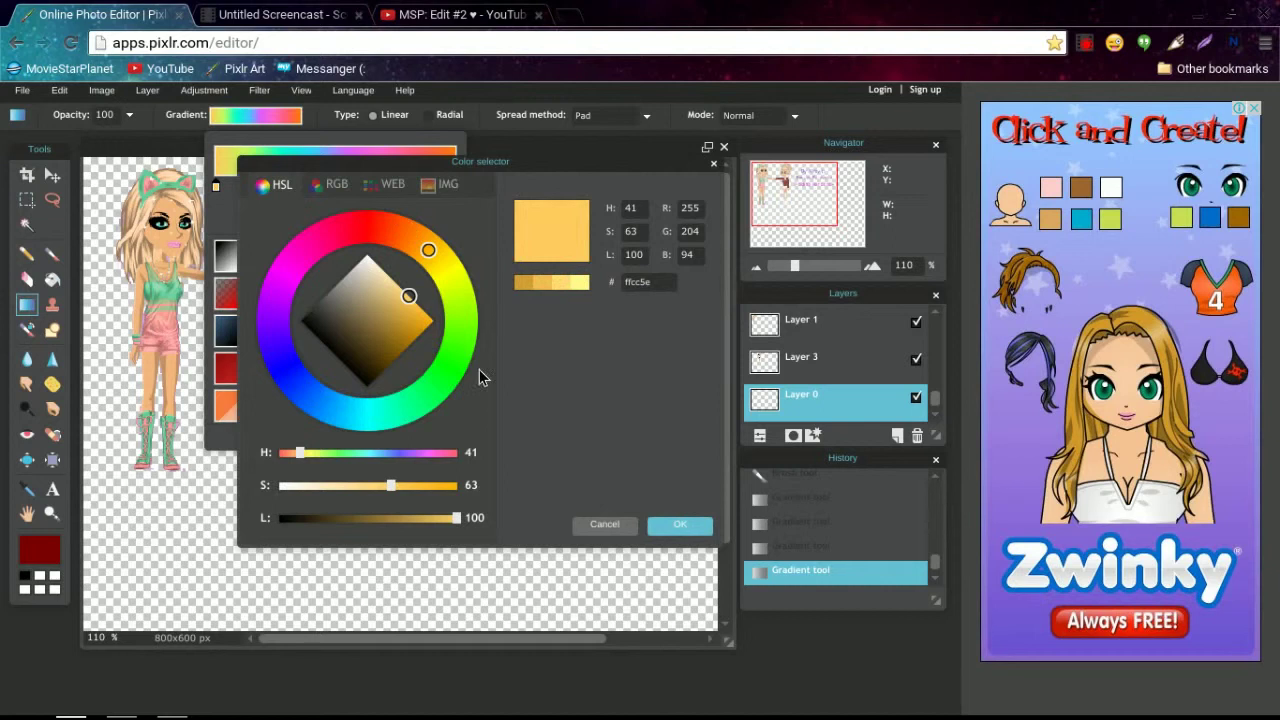
pyautogui.click(670, 526)
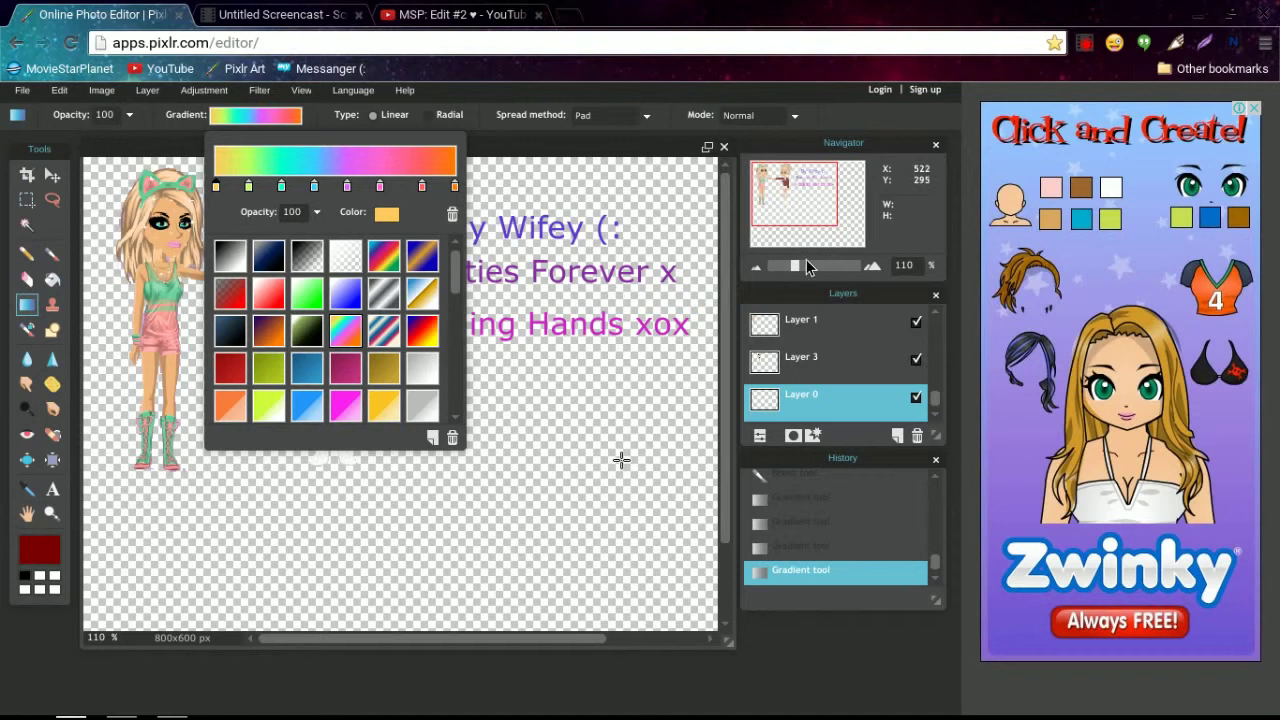
pyautogui.click(795, 272)
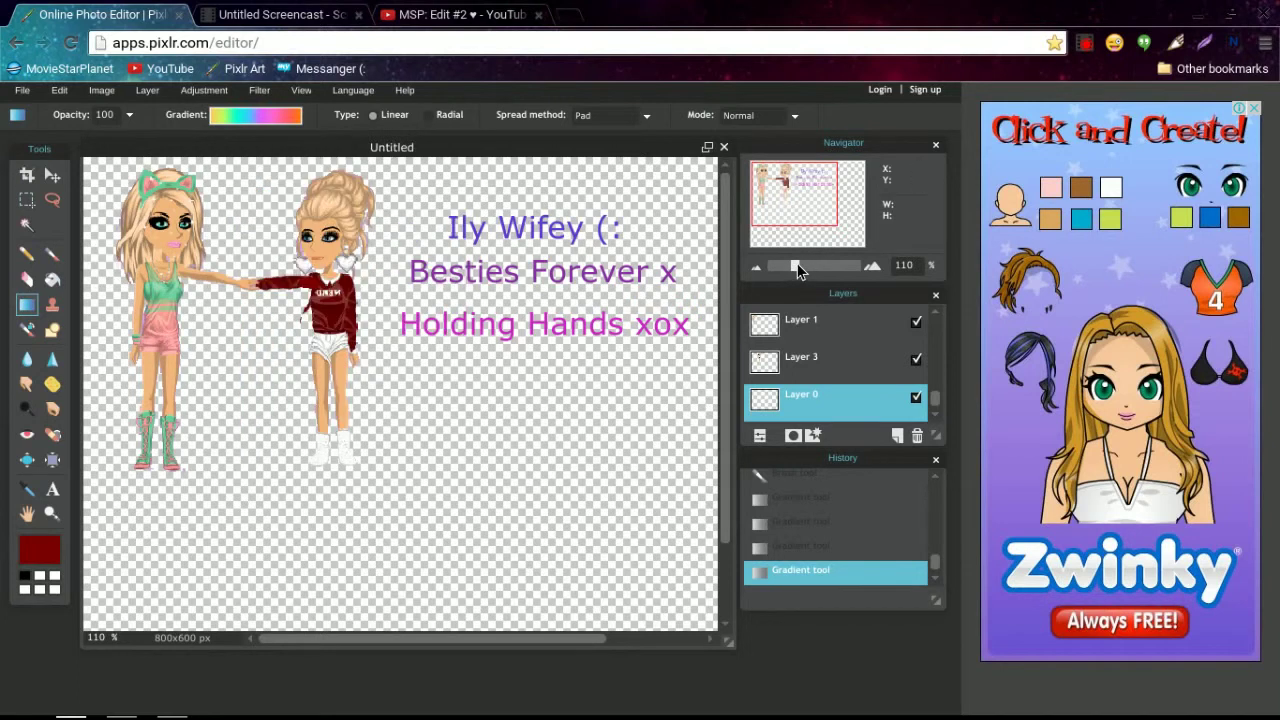
# Try to apply the pastel rainbow gradient to Layer 0 with a diagonal stroke from the second doll towards the lower part of the canvas.
pyautogui.moveTo(799, 264); pyautogui.dragTo(807, 271)
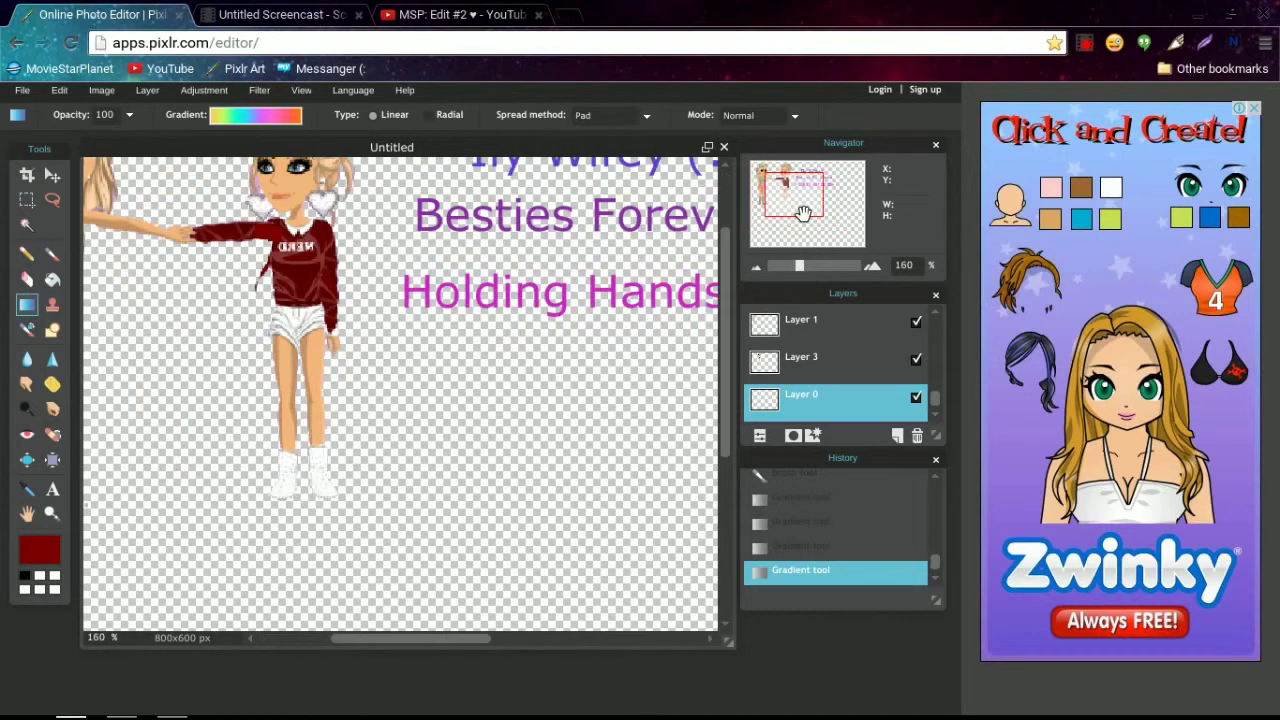
pyautogui.moveTo(800, 212); pyautogui.dragTo(777, 188)
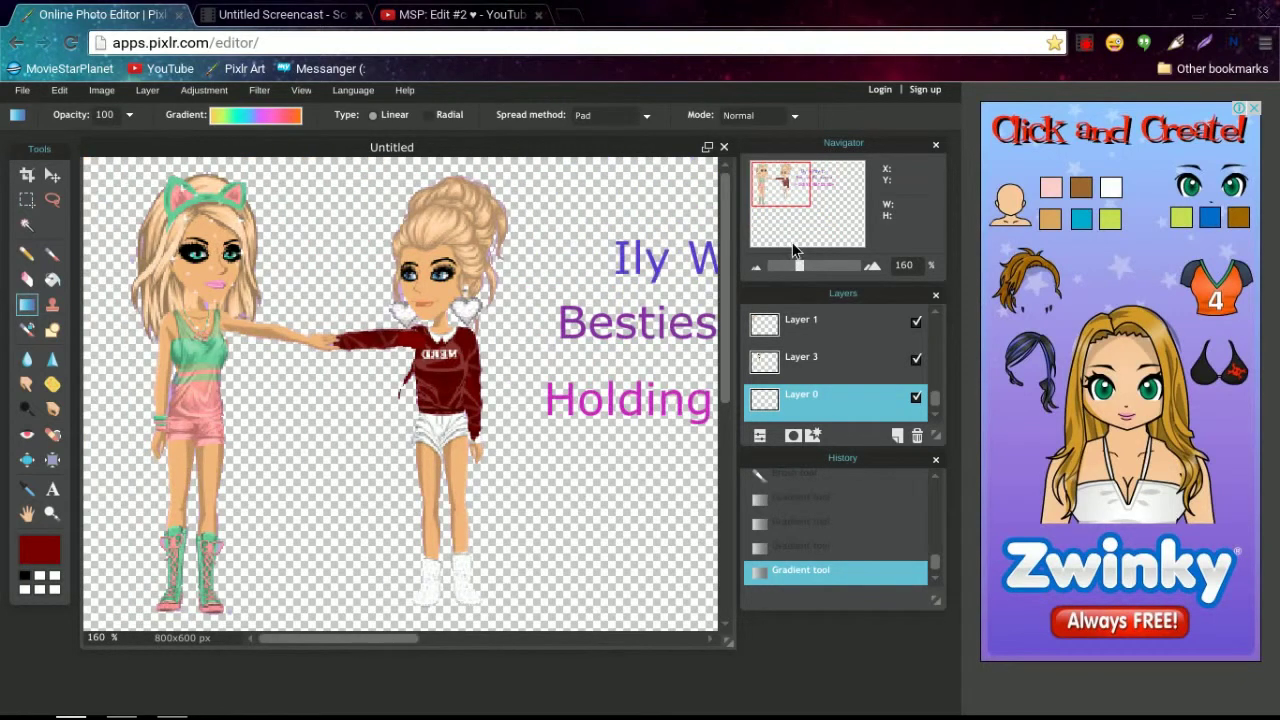
pyautogui.moveTo(792, 274); pyautogui.dragTo(797, 272)
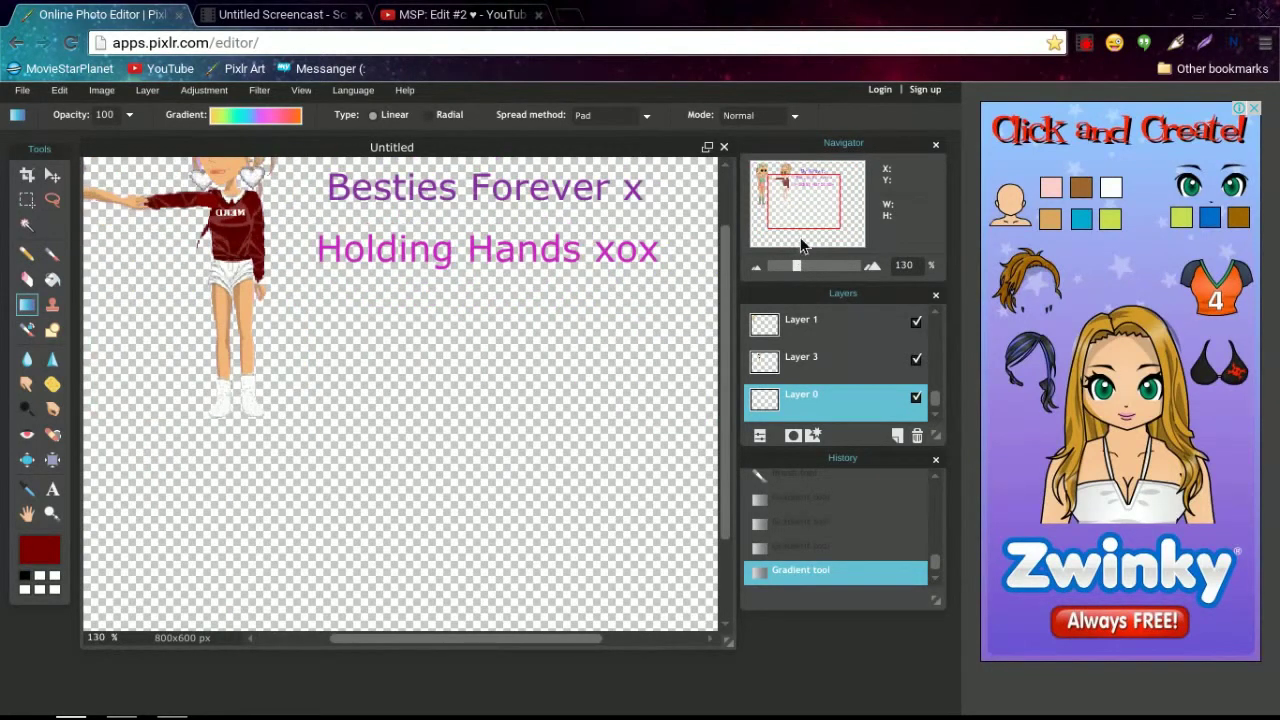
pyautogui.moveTo(801, 212); pyautogui.dragTo(785, 193)
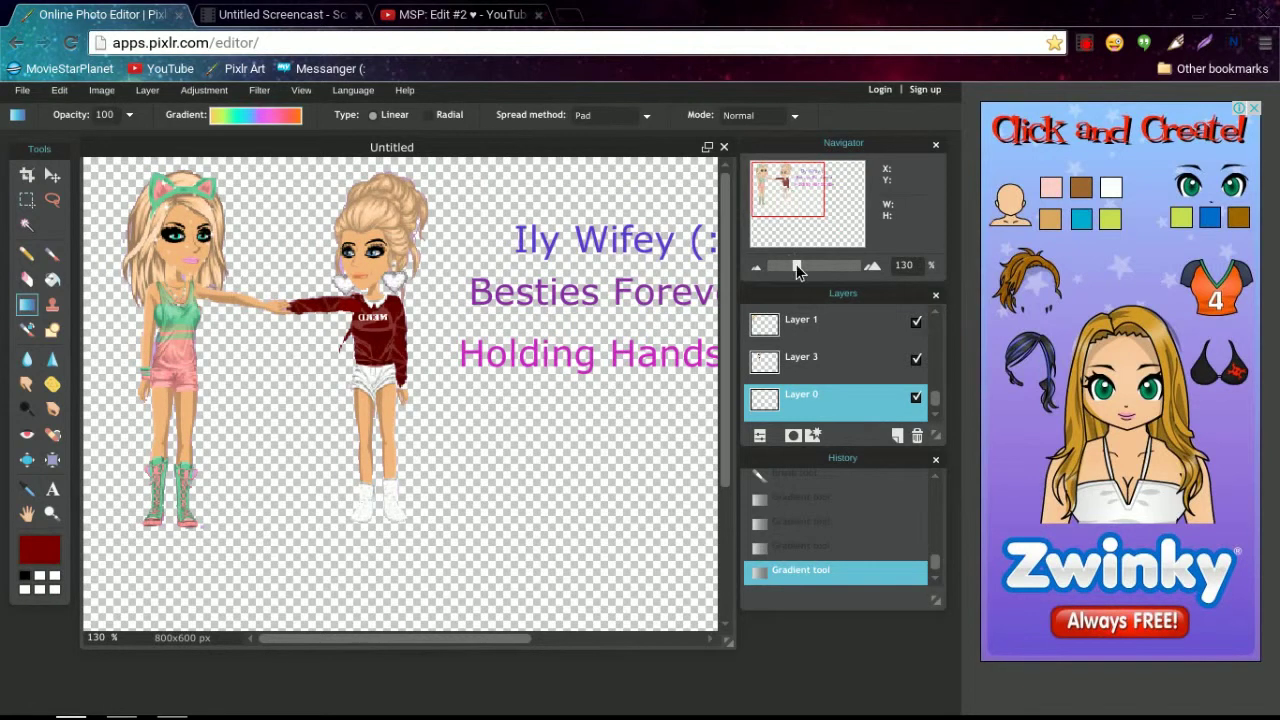
pyautogui.moveTo(798, 262); pyautogui.dragTo(794, 262)
pyautogui.moveTo(797, 186); pyautogui.dragTo(787, 177)
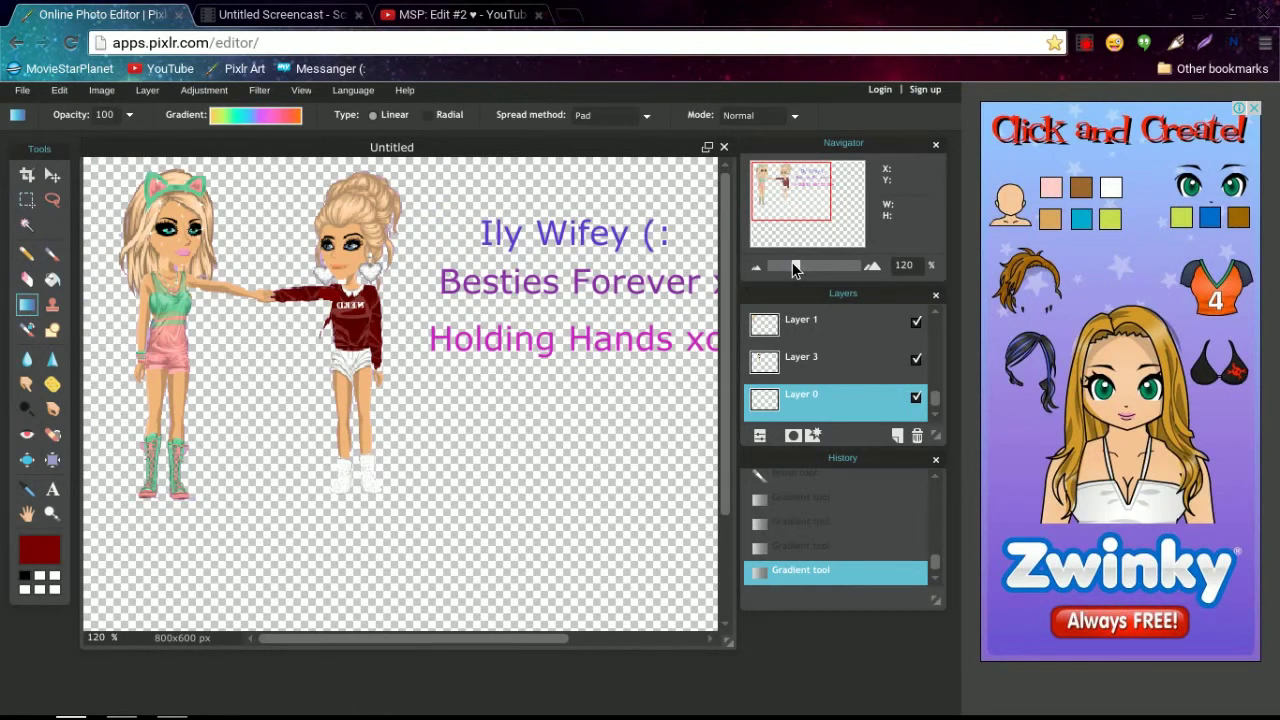
pyautogui.moveTo(796, 266); pyautogui.dragTo(794, 266)
pyautogui.moveTo(817, 177); pyautogui.dragTo(813, 173)
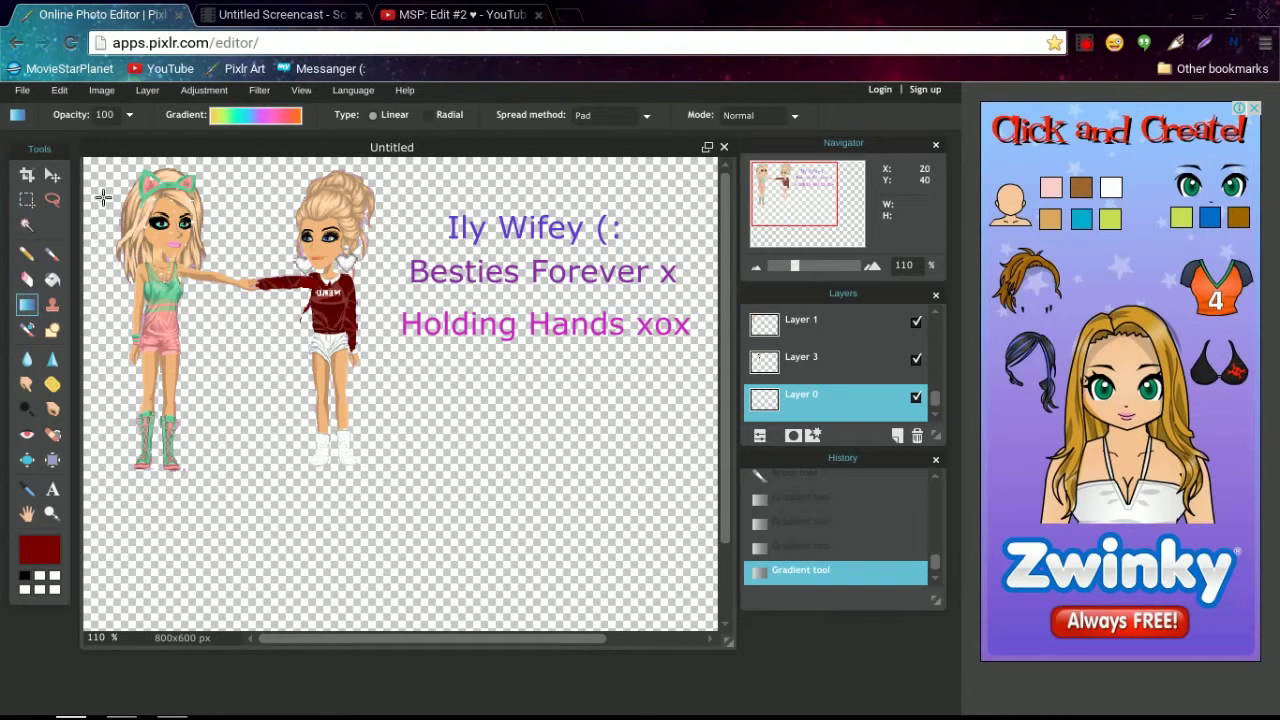
pyautogui.moveTo(296, 308); pyautogui.dragTo(626, 514)
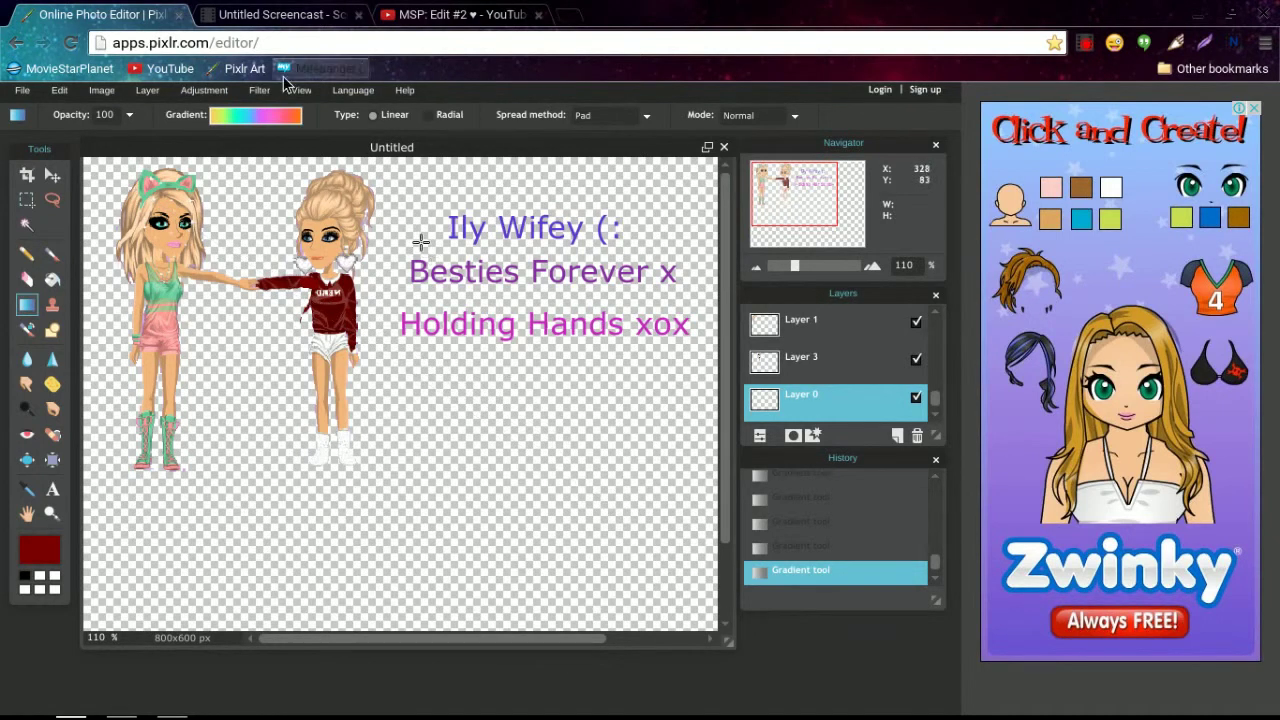
# Switch to the YouTube video "MSP: Edit #2" and replay its gradient section from about 3:55.
pyautogui.click(422, 12)
pyautogui.click(222, 263)
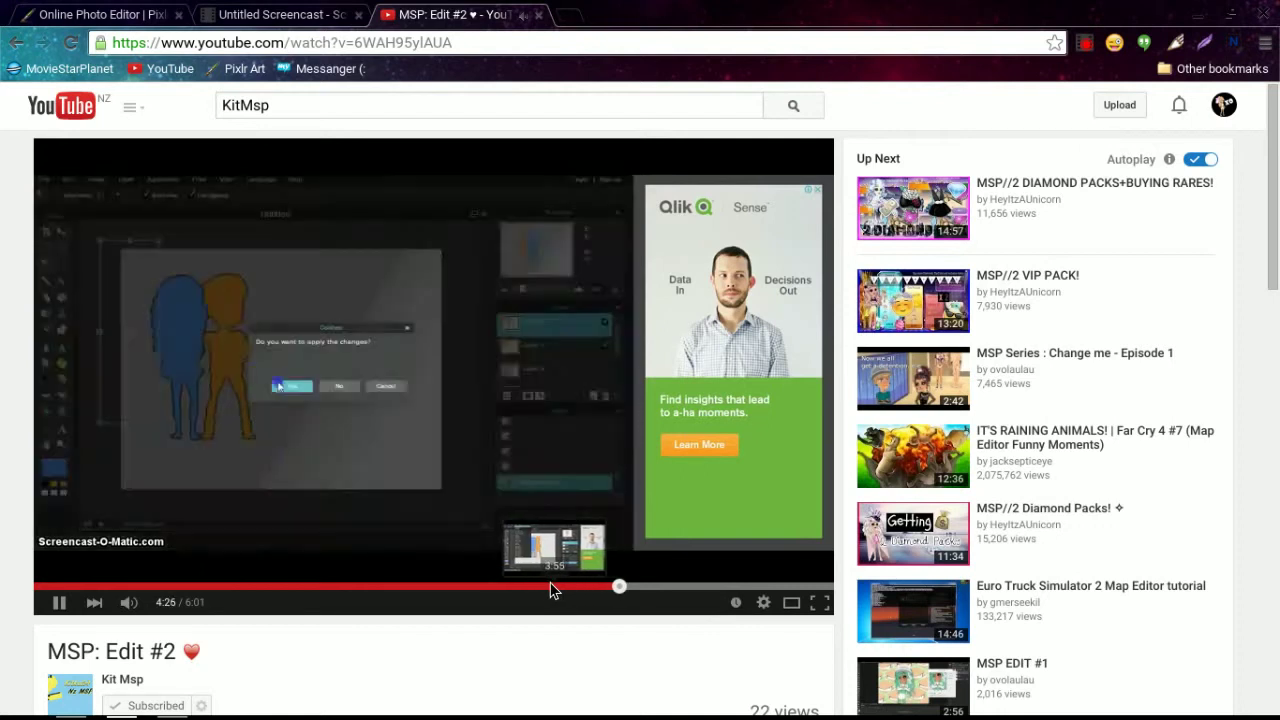
pyautogui.click(547, 588)
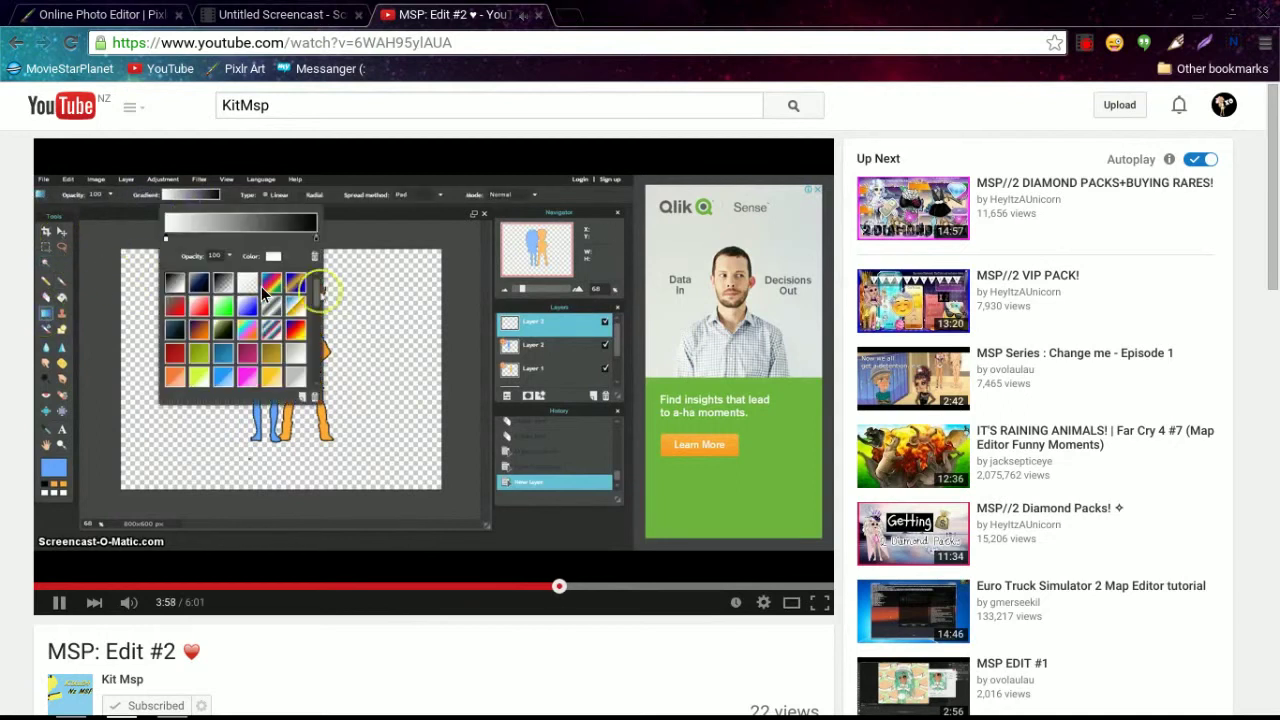
# Switch back to Pixlr from the paused tutorial video and add a new layer directly above Layer 0.
pyautogui.click(360, 332)
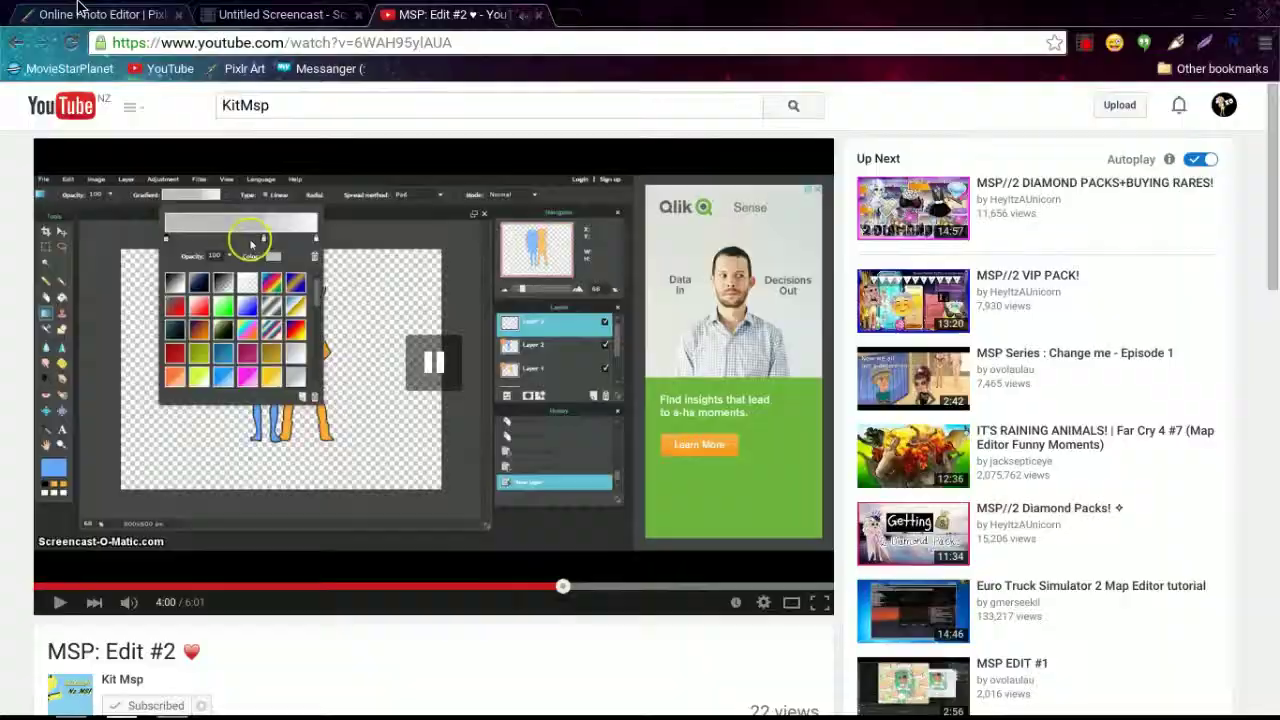
pyautogui.click(80, 12)
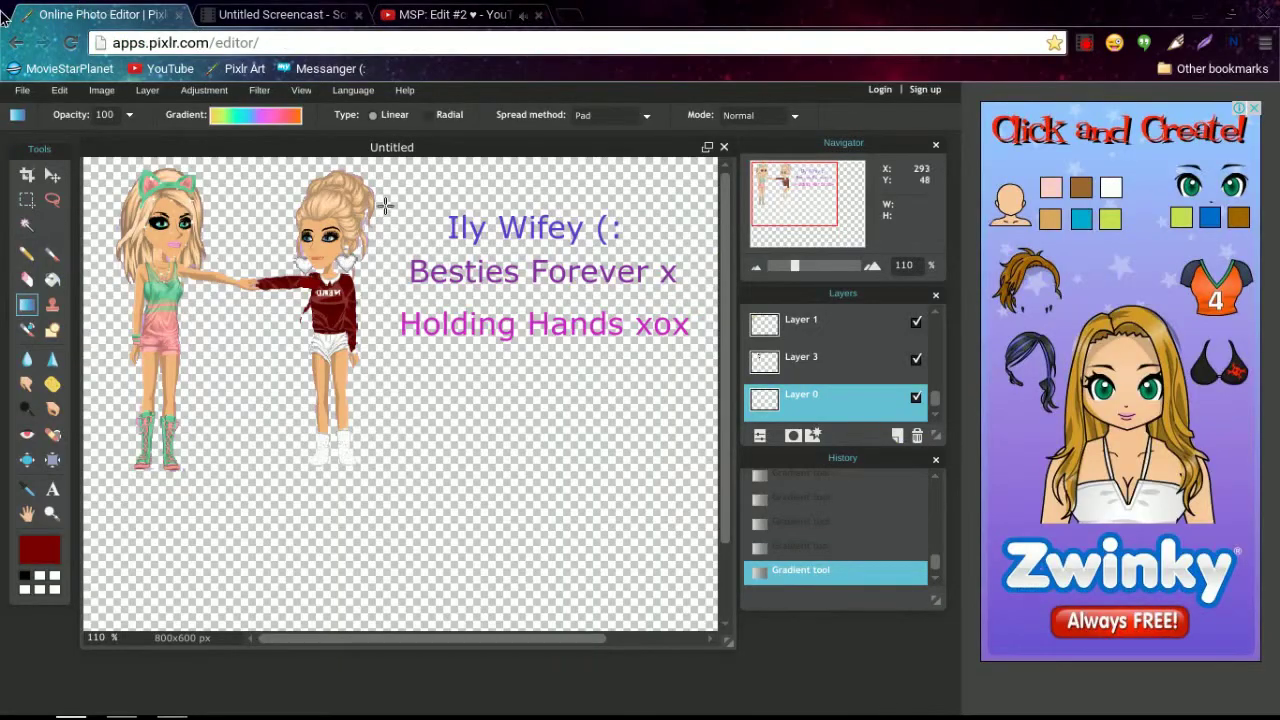
pyautogui.click(147, 91)
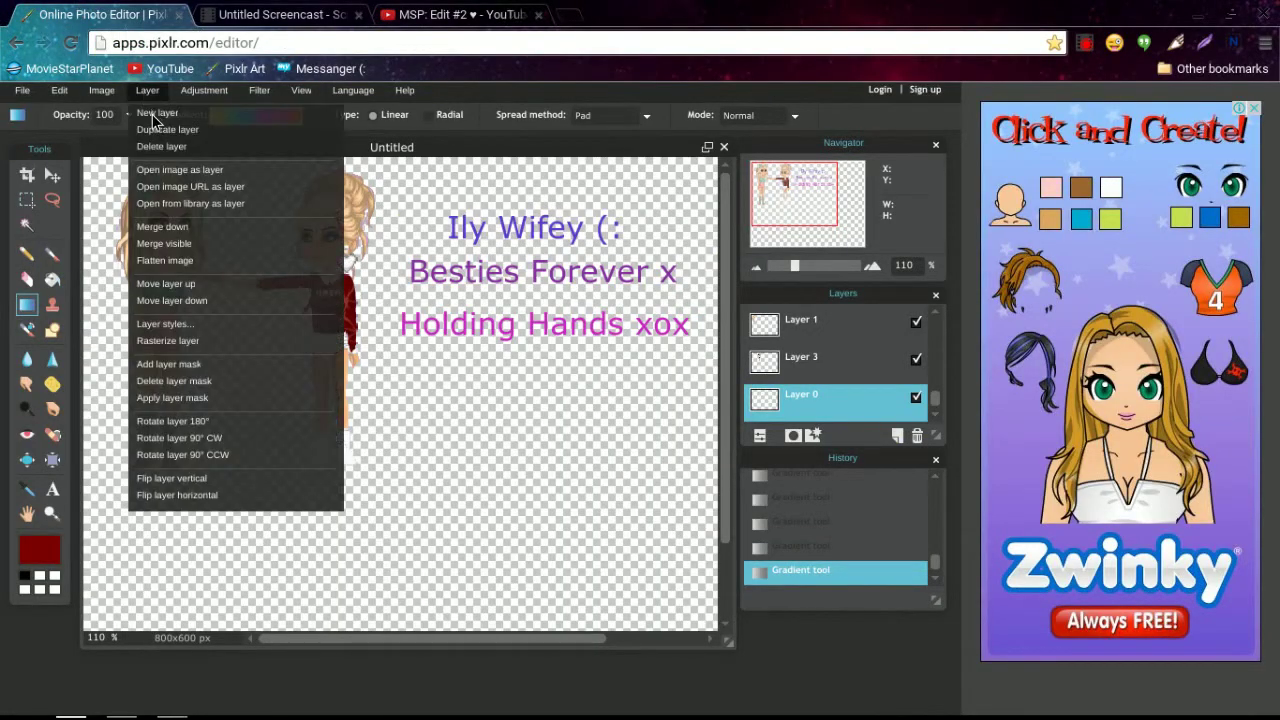
pyautogui.click(156, 113)
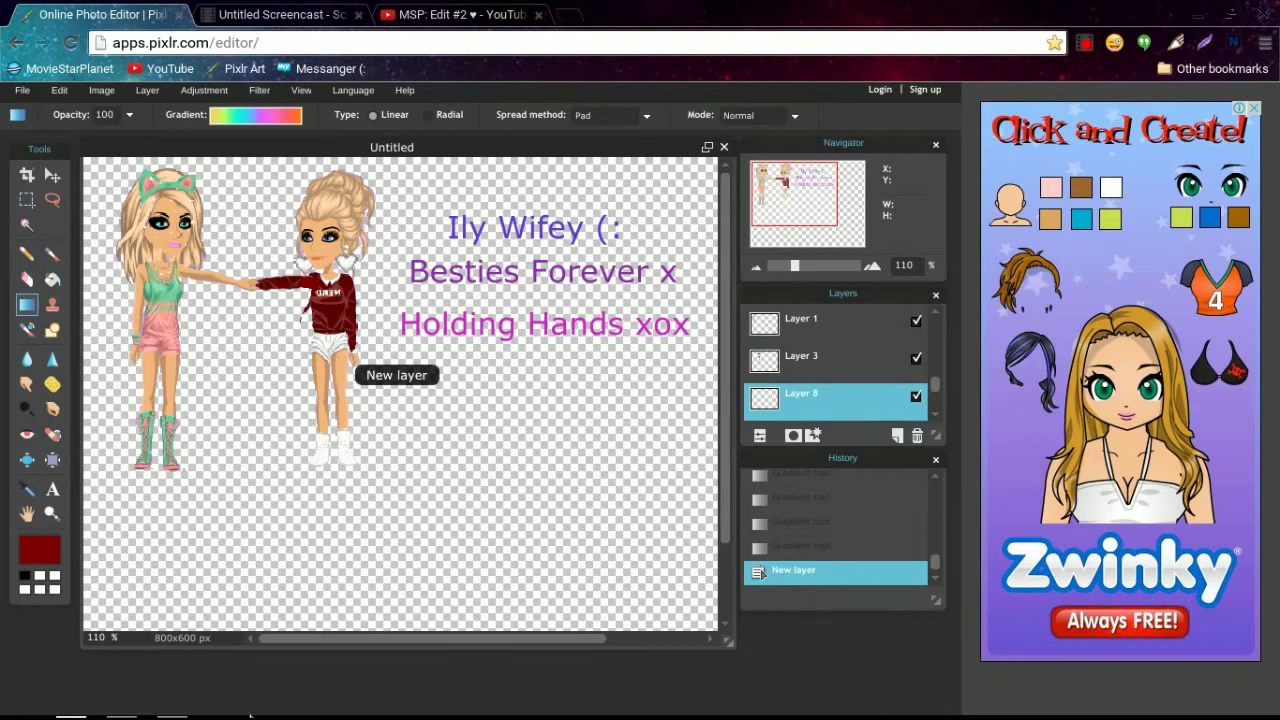
# Replace the sticky note text with "i still suck at this ;D but Kits video helps me alot xD".
pyautogui.click(171, 698)
pyautogui.moveTo(160, 212); pyautogui.dragTo(105, 135)
pyautogui.write('i s')
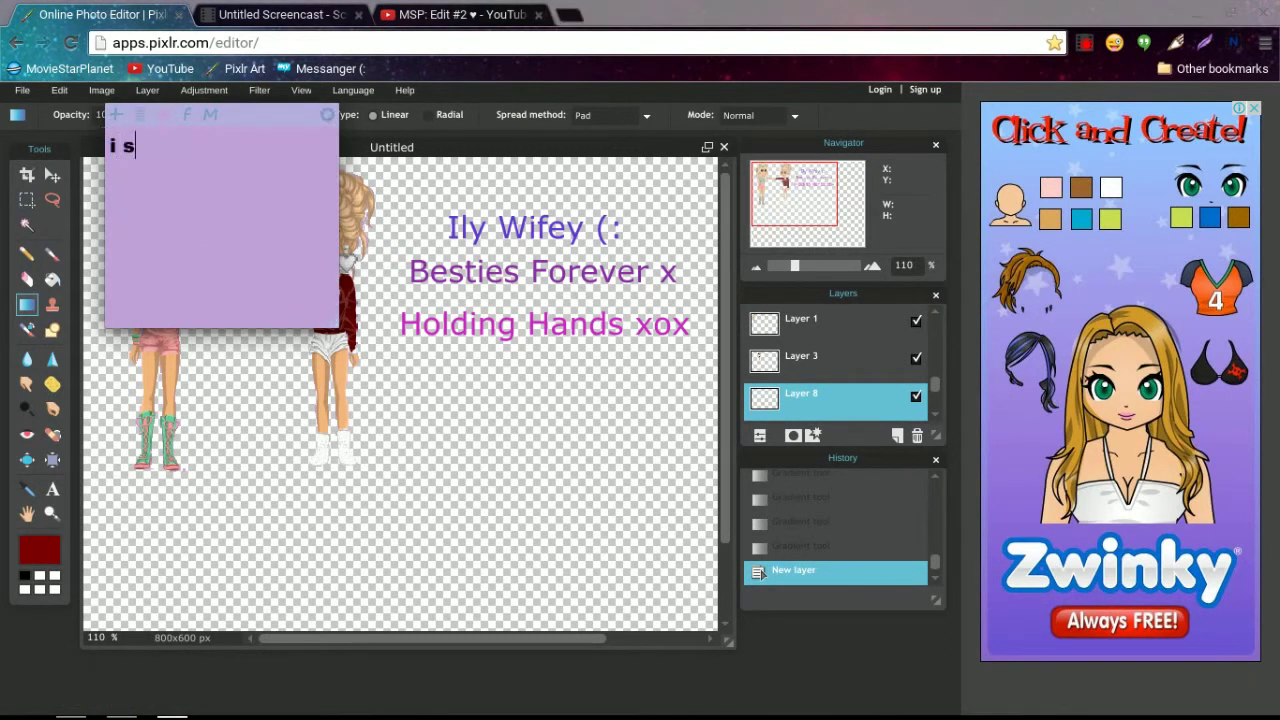
pyautogui.write('till suck at g')
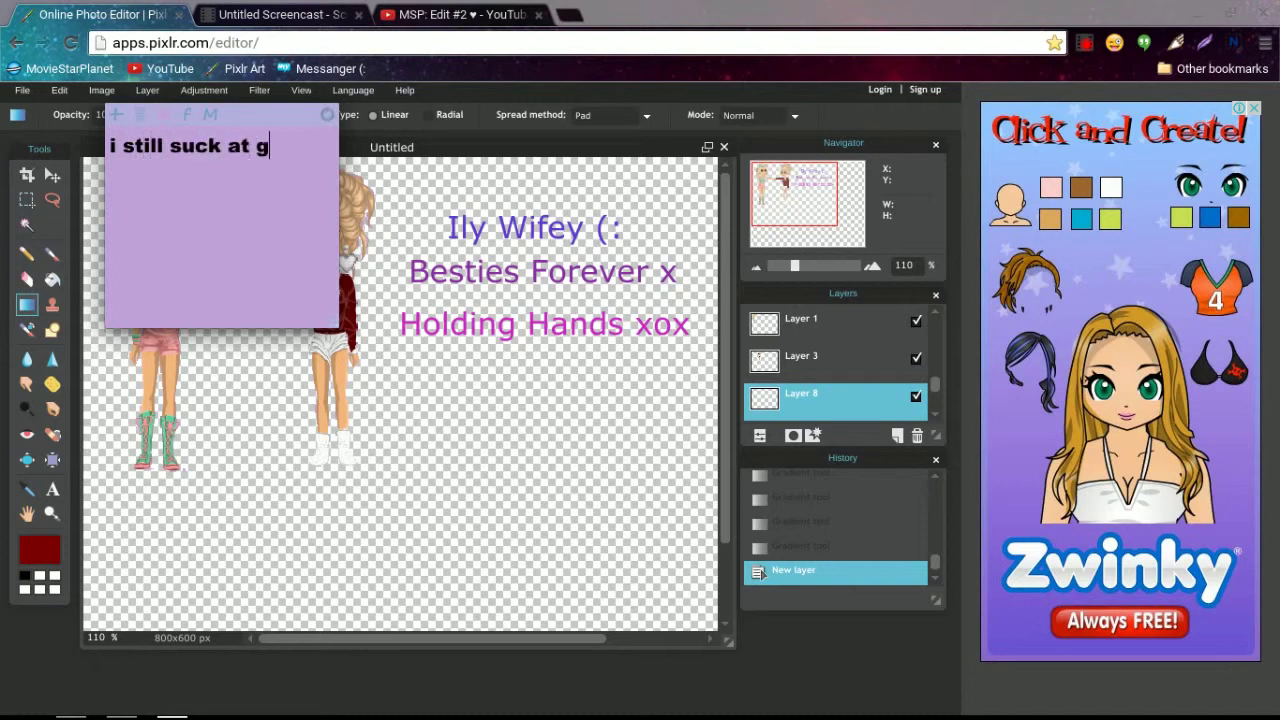
pyautogui.press('BackSpace')
pyautogui.write('this ;D but ')
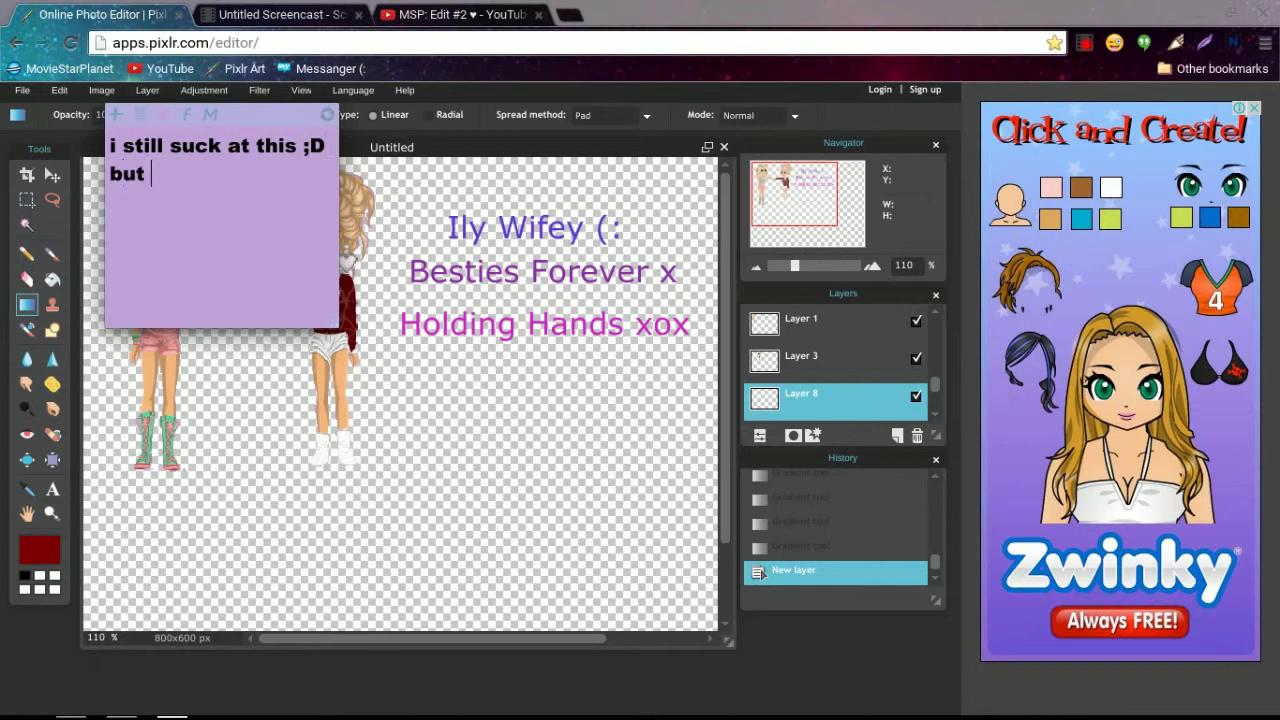
pyautogui.write('Kits video')
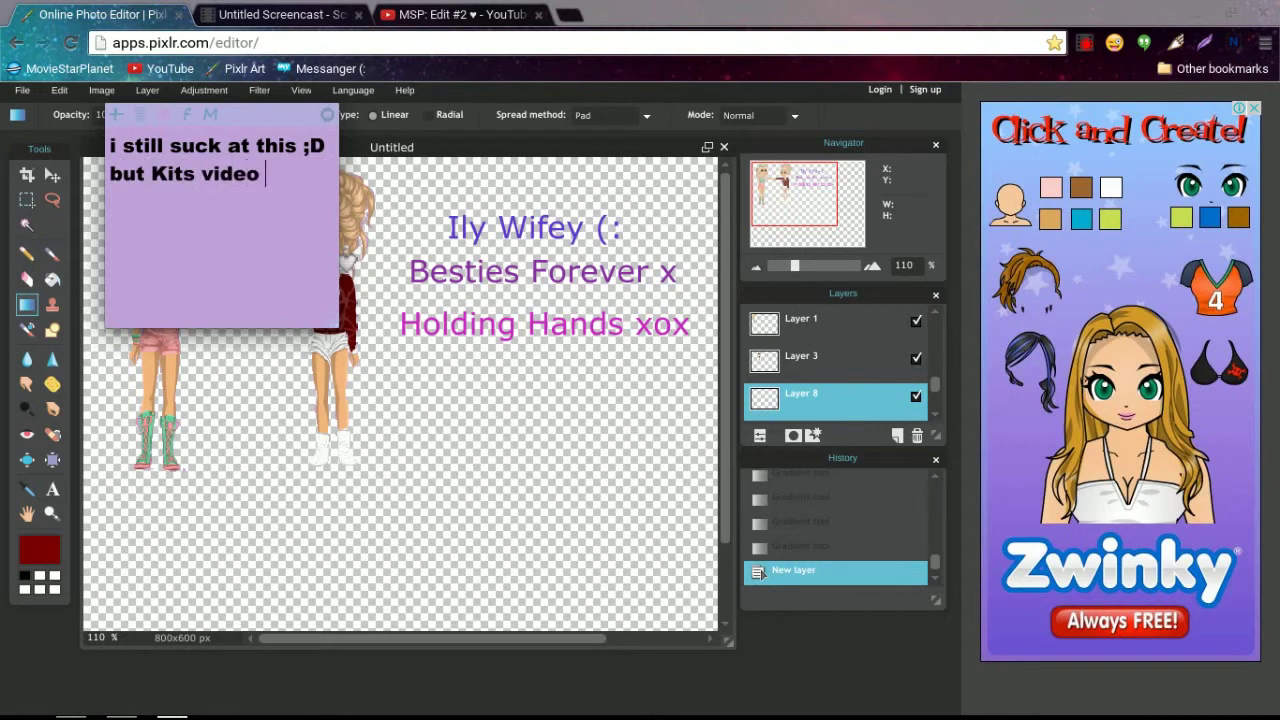
pyautogui.write(' helps me alot xD')
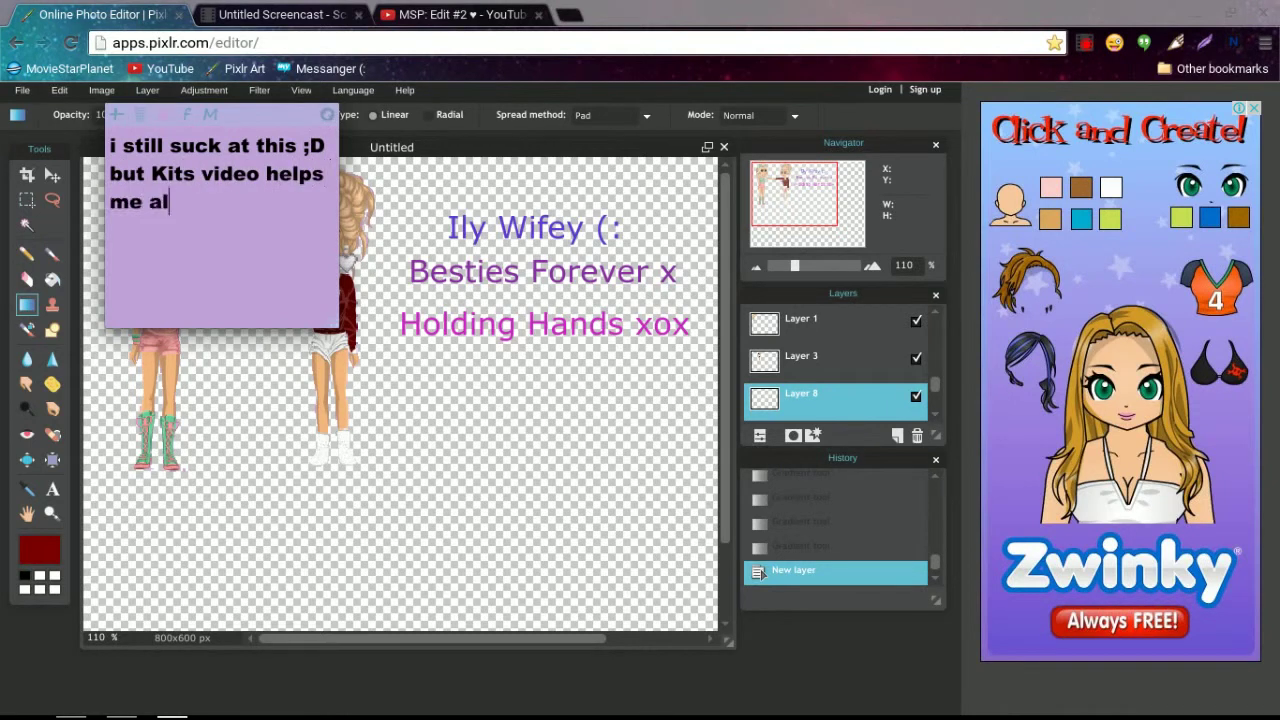
# Try the pastel rainbow gradient diagonally across the new layer, and try the blue-to-green rainbow preset in a similar diagonal stroke.
pyautogui.click(431, 429)
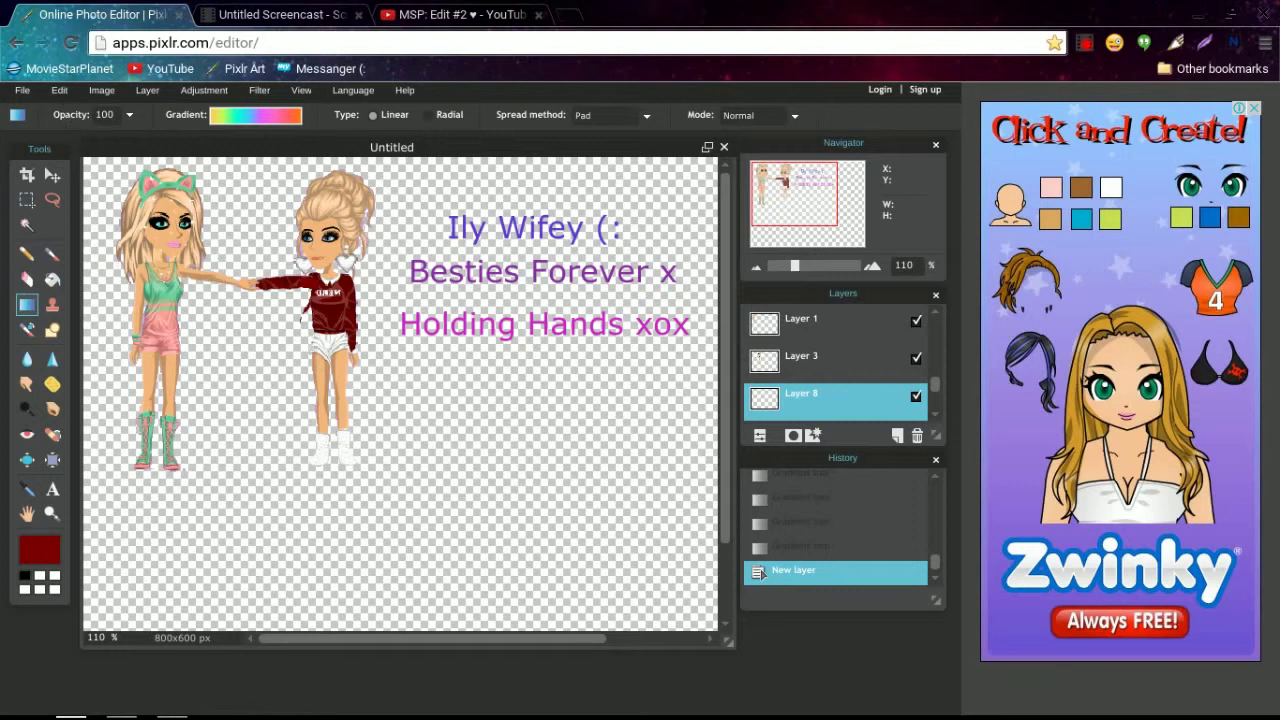
pyautogui.moveTo(115, 185); pyautogui.dragTo(628, 520)
pyautogui.click(270, 123)
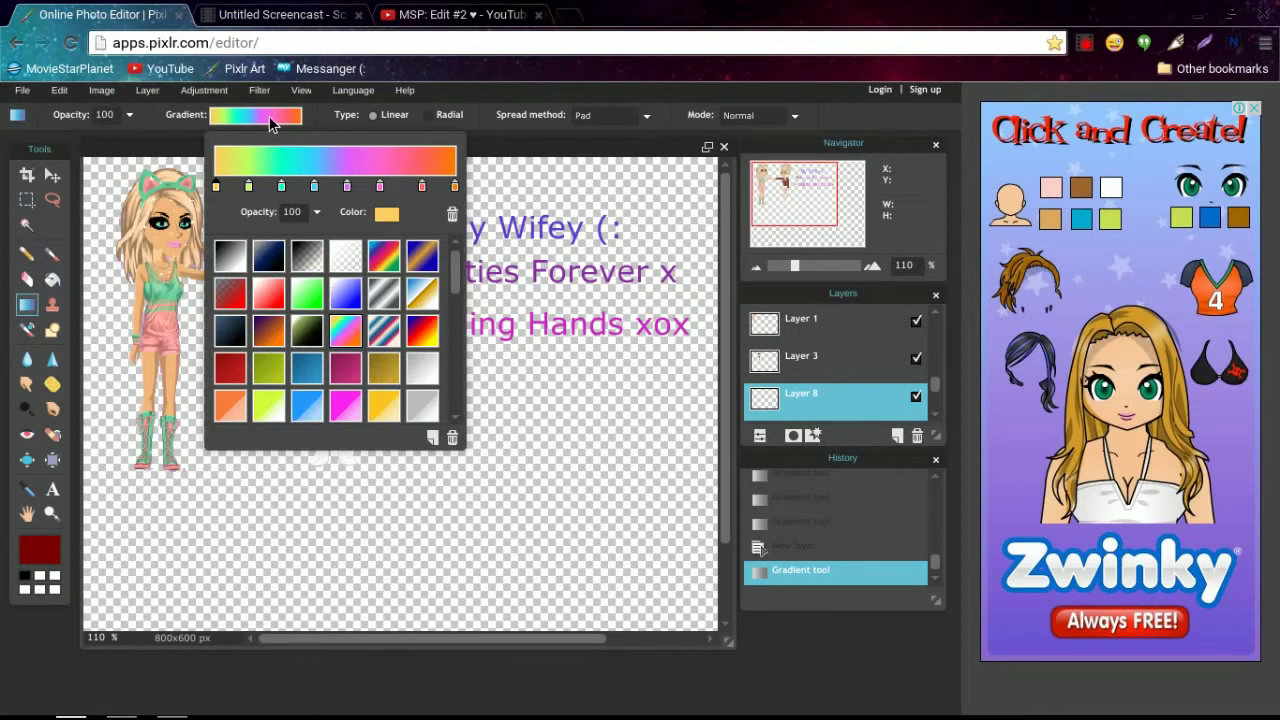
pyautogui.click(384, 256)
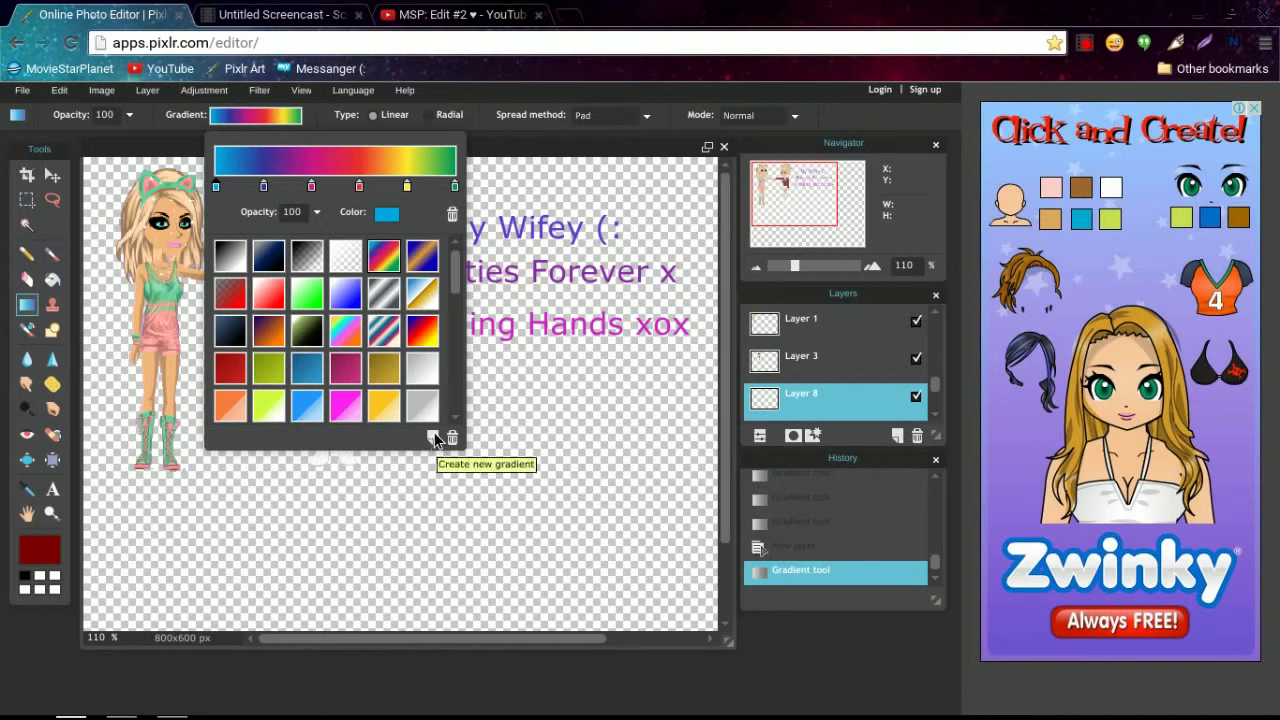
pyautogui.click(608, 483)
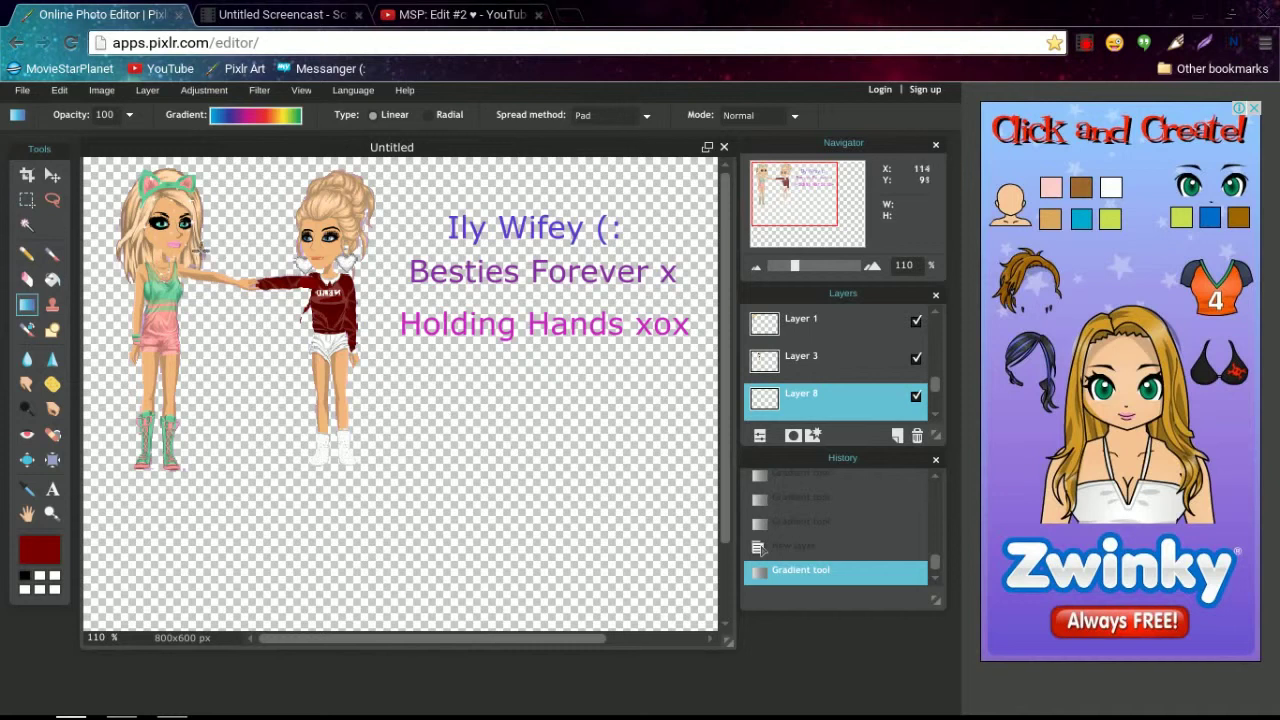
pyautogui.moveTo(252, 282); pyautogui.dragTo(652, 537)
# Try the rainbow gradient on the new layer as Radial, and try it again diagonally with the Repeat spread method.
pyautogui.click(429, 115)
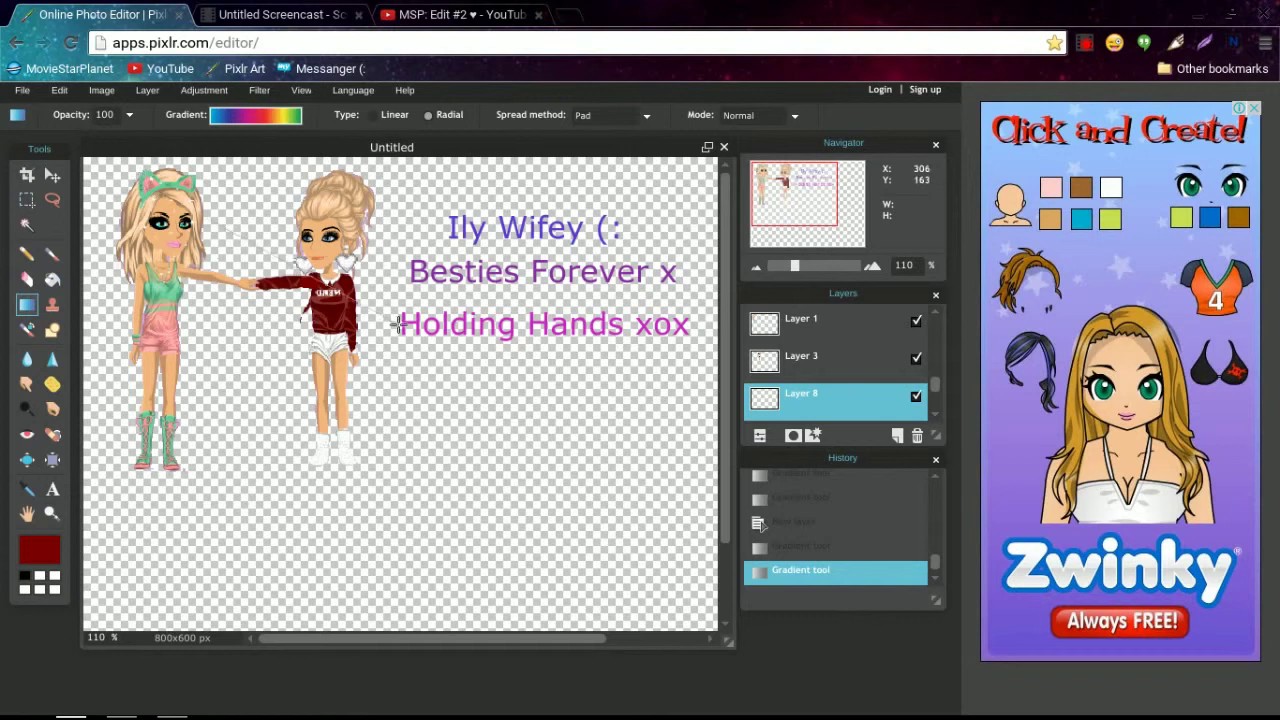
pyautogui.click(553, 455)
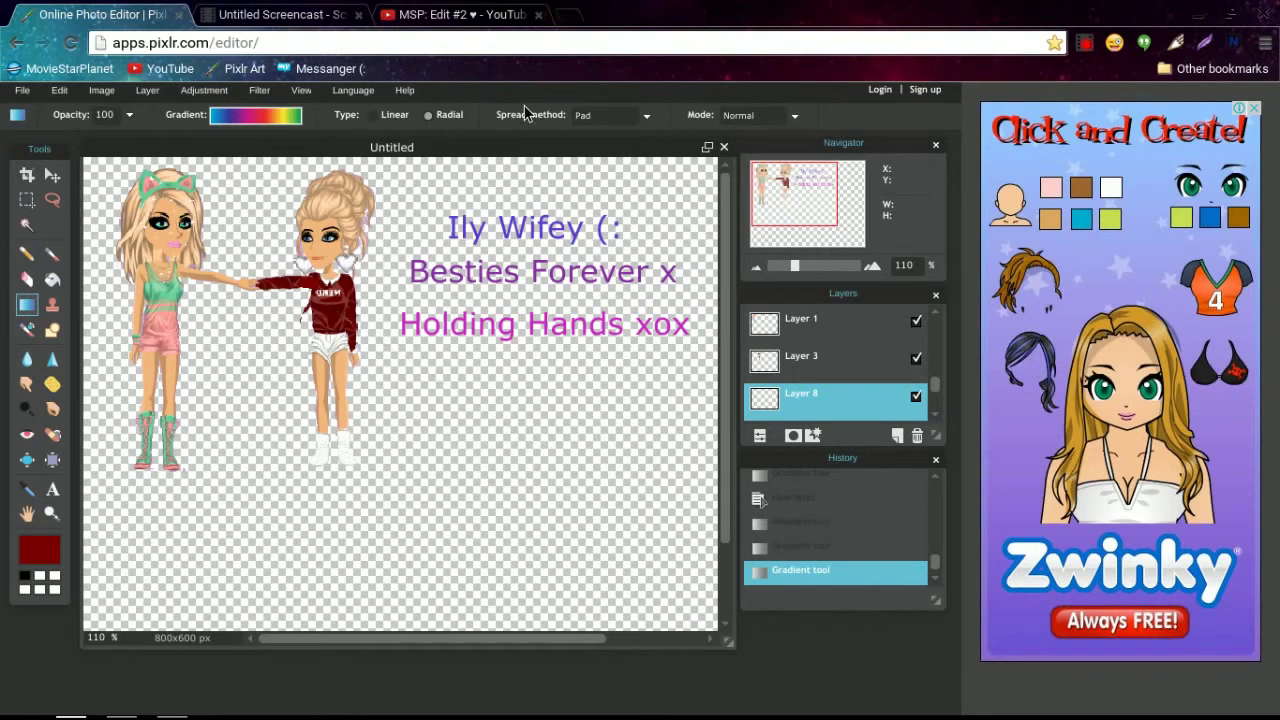
pyautogui.click(594, 116)
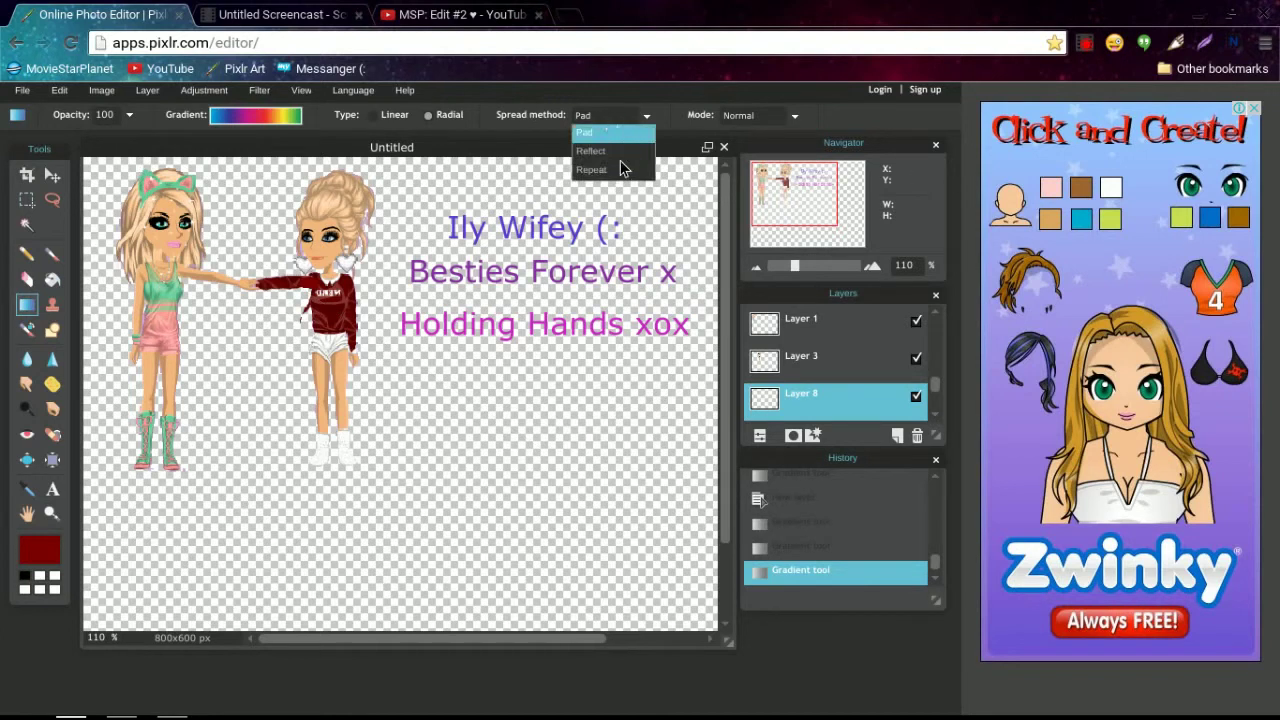
pyautogui.click(615, 168)
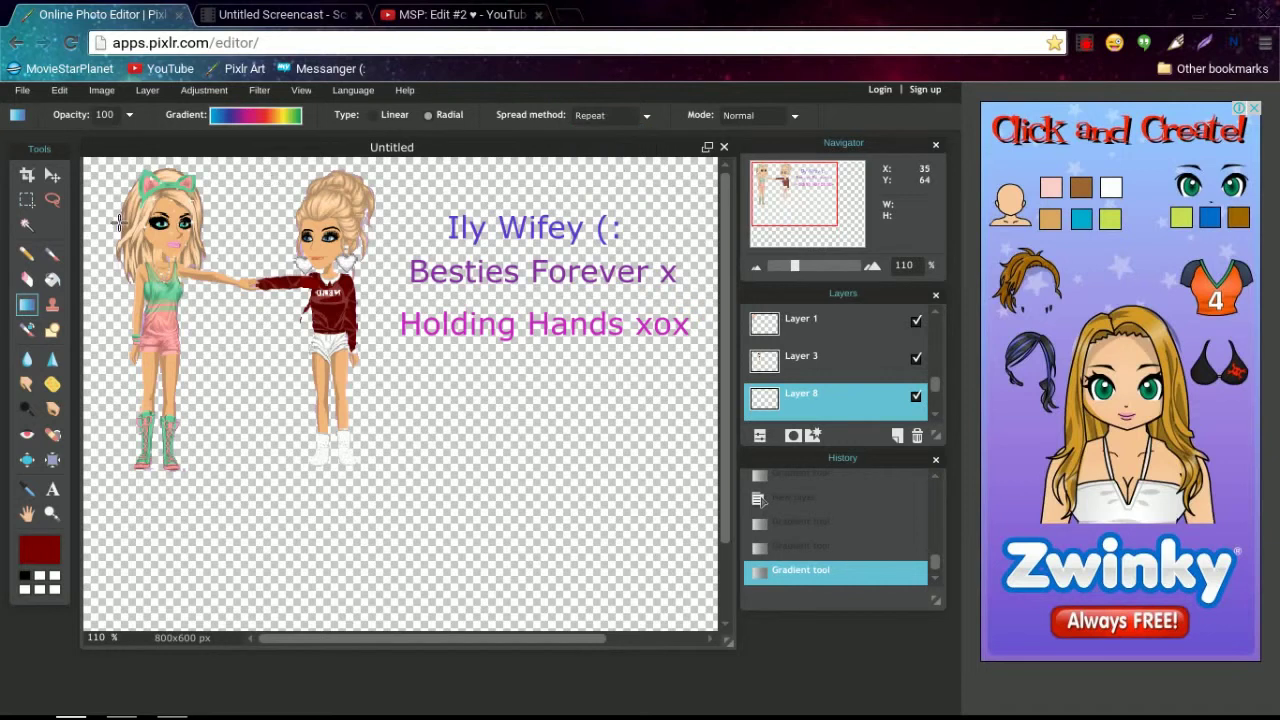
pyautogui.moveTo(92, 228); pyautogui.dragTo(586, 514)
# Switch to the YouTube video "MSP: Edit #2", watch up to about 4:26, and return to Pixlr.
pyautogui.click(455, 14)
pyautogui.click(263, 318)
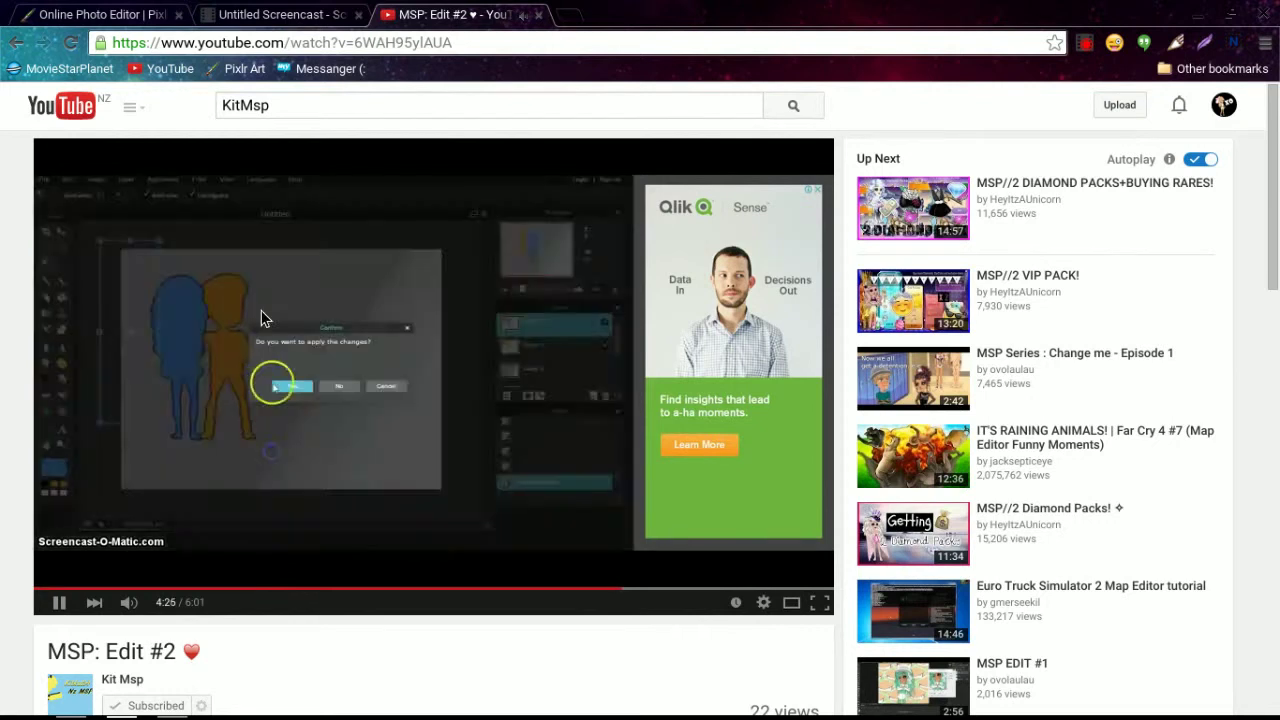
pyautogui.press('space')
pyautogui.click(87, 8)
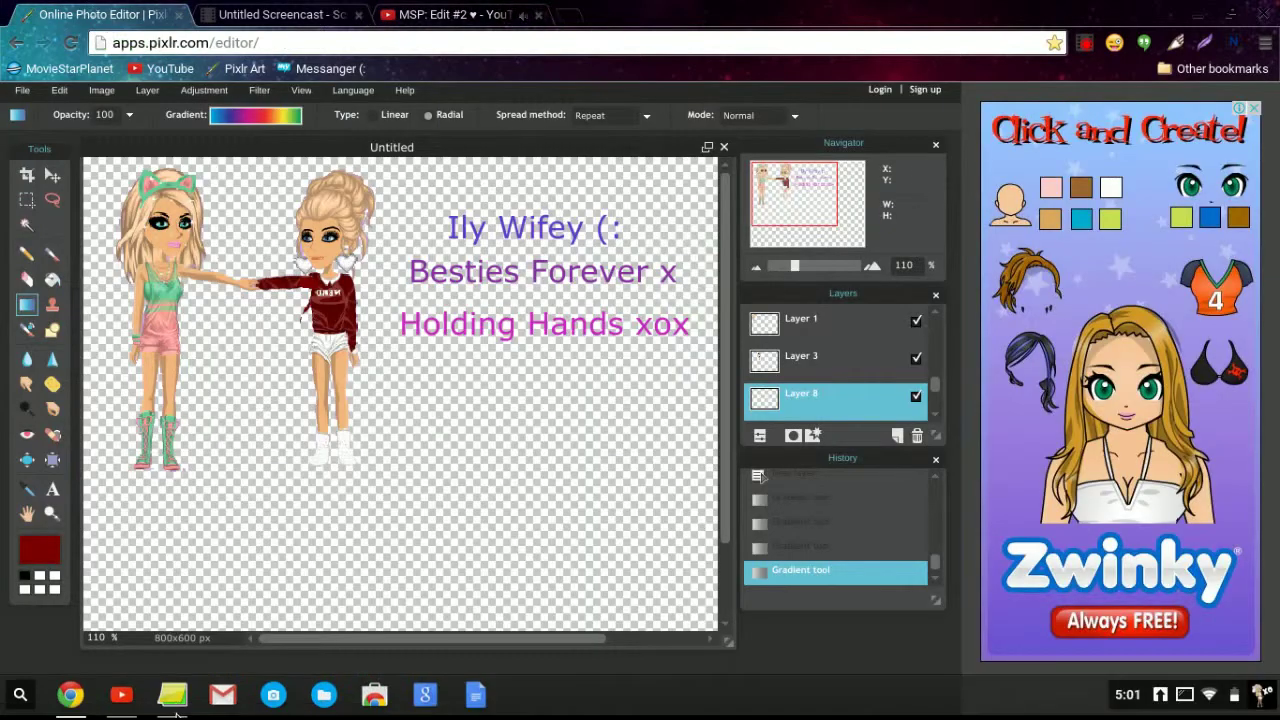
pyautogui.click(173, 705)
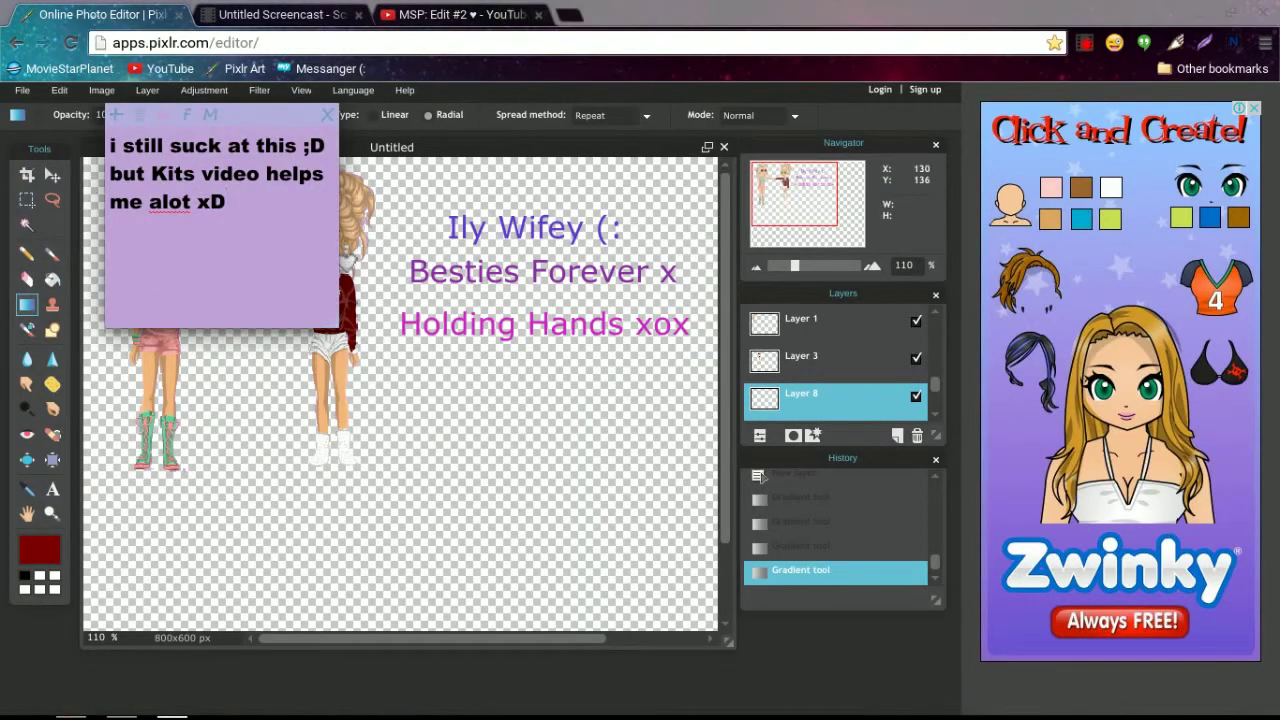
pyautogui.click(27, 513)
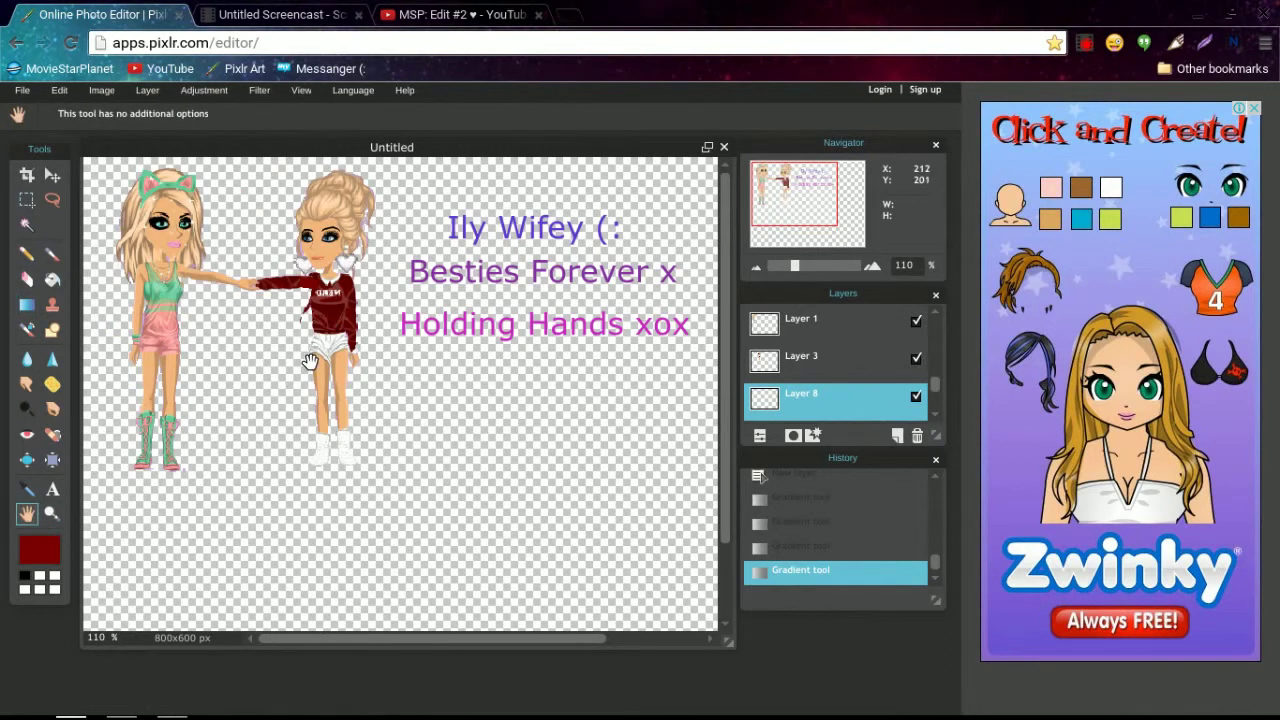
pyautogui.moveTo(310, 362); pyautogui.dragTo(302, 442)
# Replace the sticky note text with "okay so obviously im still a learner at this".
pyautogui.moveTo(148, 716)
pyautogui.click(172, 697)
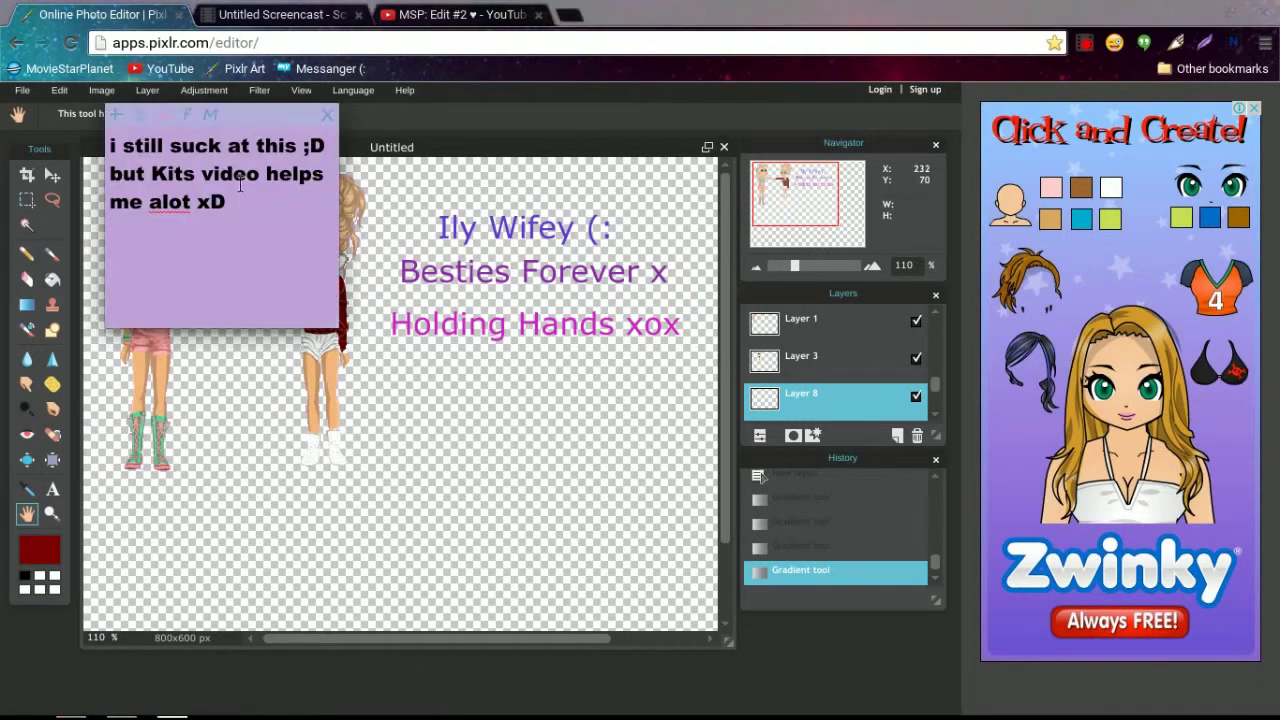
pyautogui.hotkey('ctrl', 'a')
pyautogui.write('okay so ob')
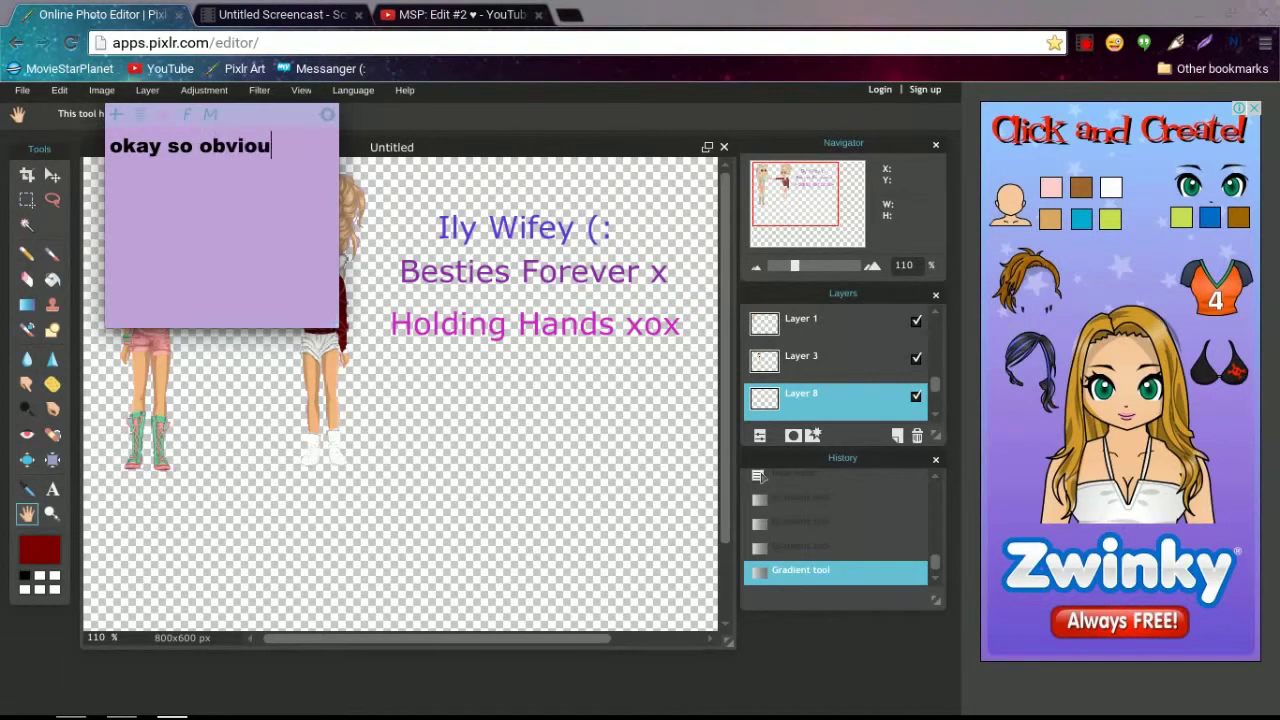
pyautogui.write('viously oim')
pyautogui.press('BackSpace')
pyautogui.press('BackSpace')
pyautogui.write('m stil')
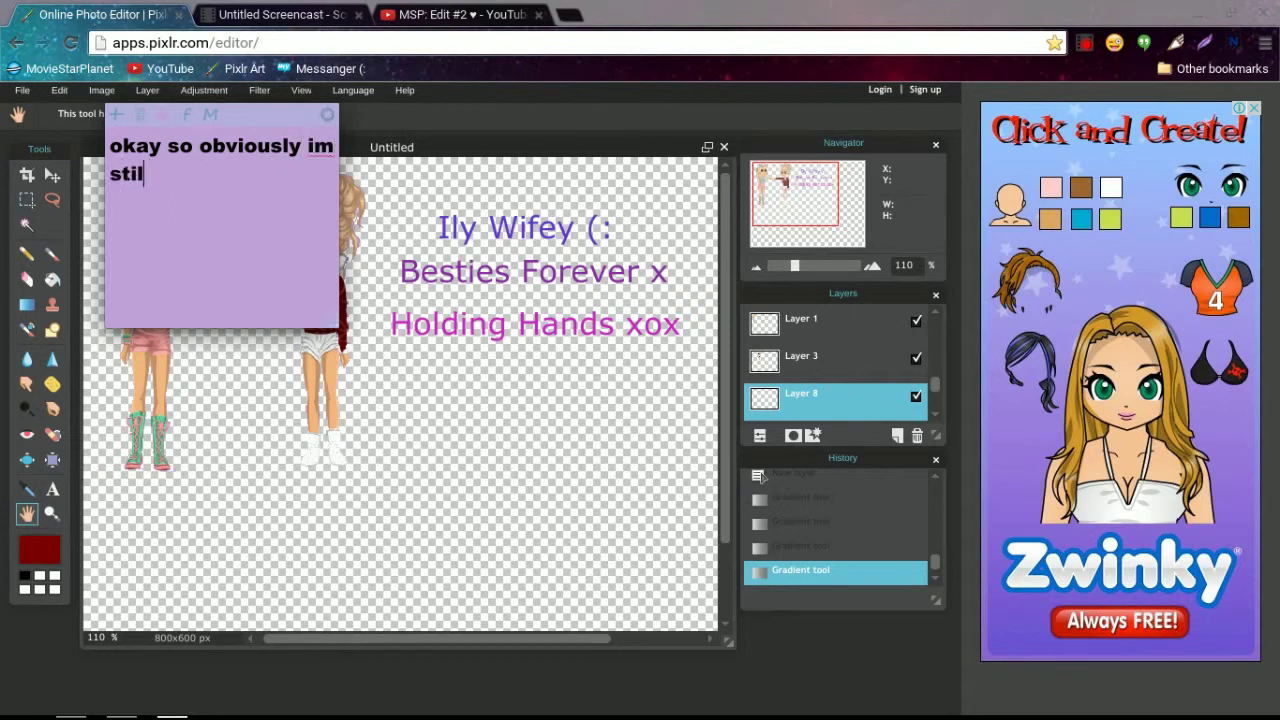
pyautogui.write('l a learner at this')
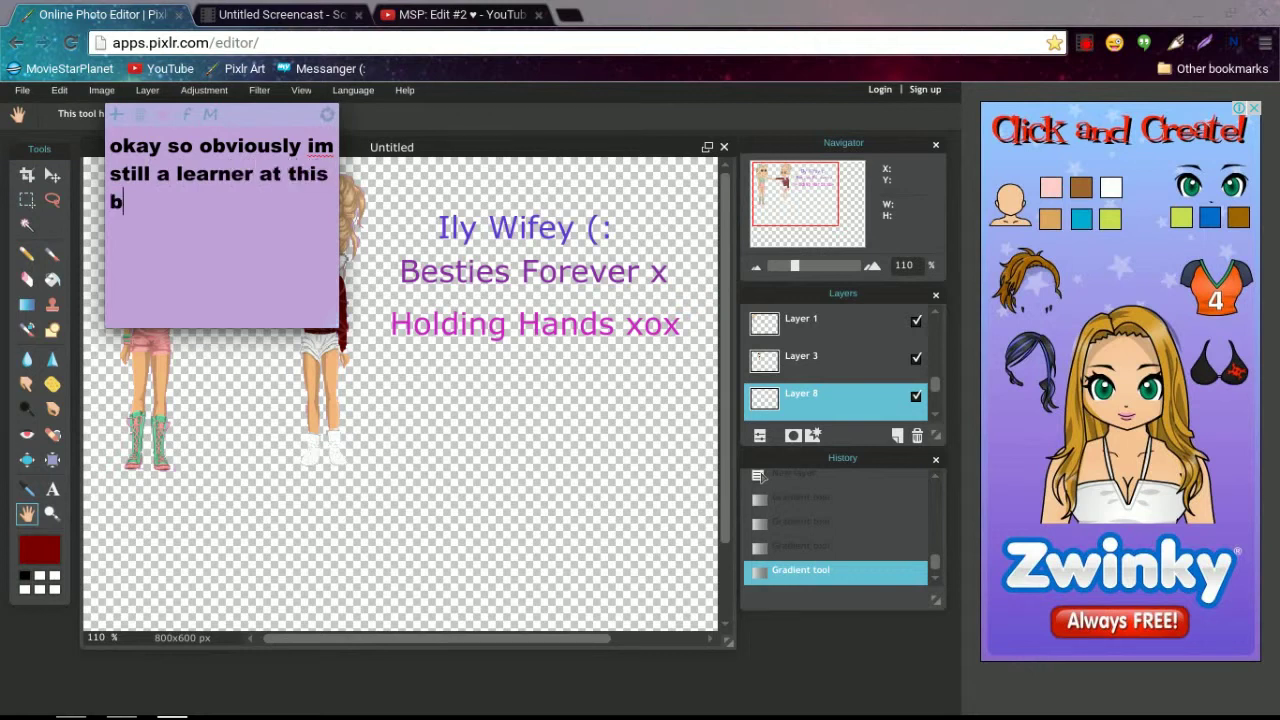
# Continue the note with "and i cant put a backround in .-. but i have done it before and ill show you the other edit i made x".
pyautogui.write(' and i cant put a ba')
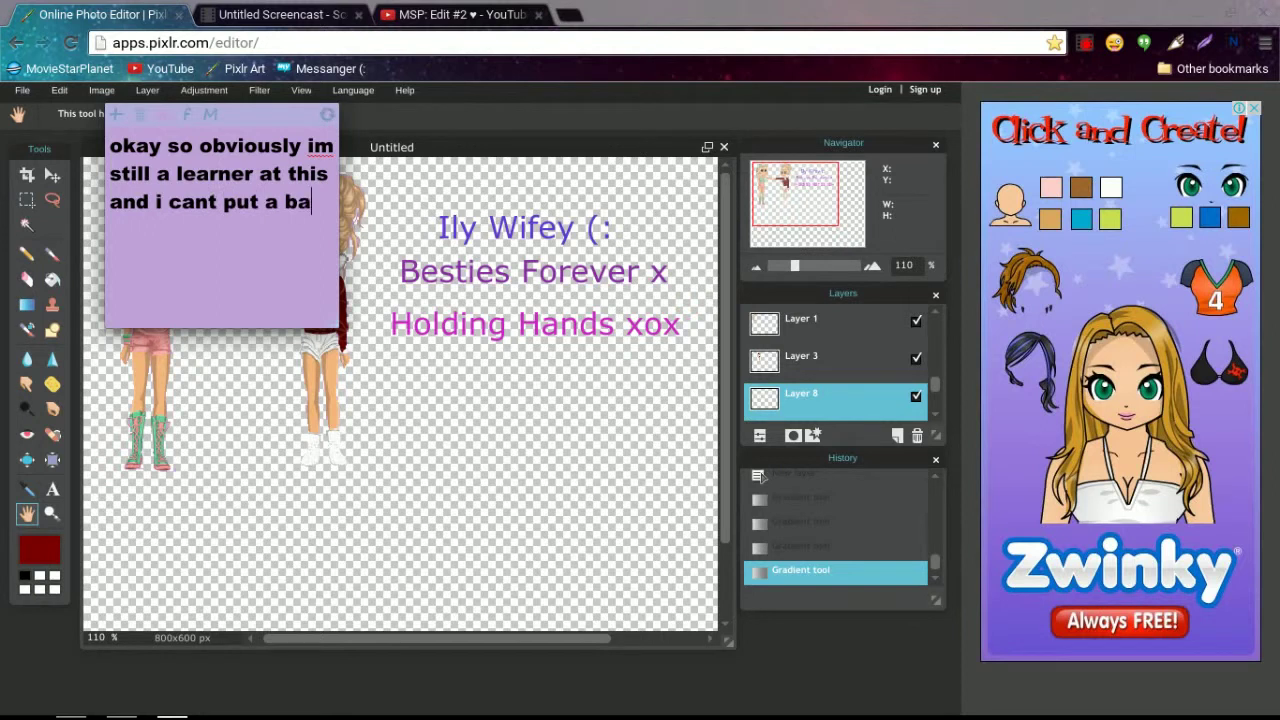
pyautogui.write('ckround in .')
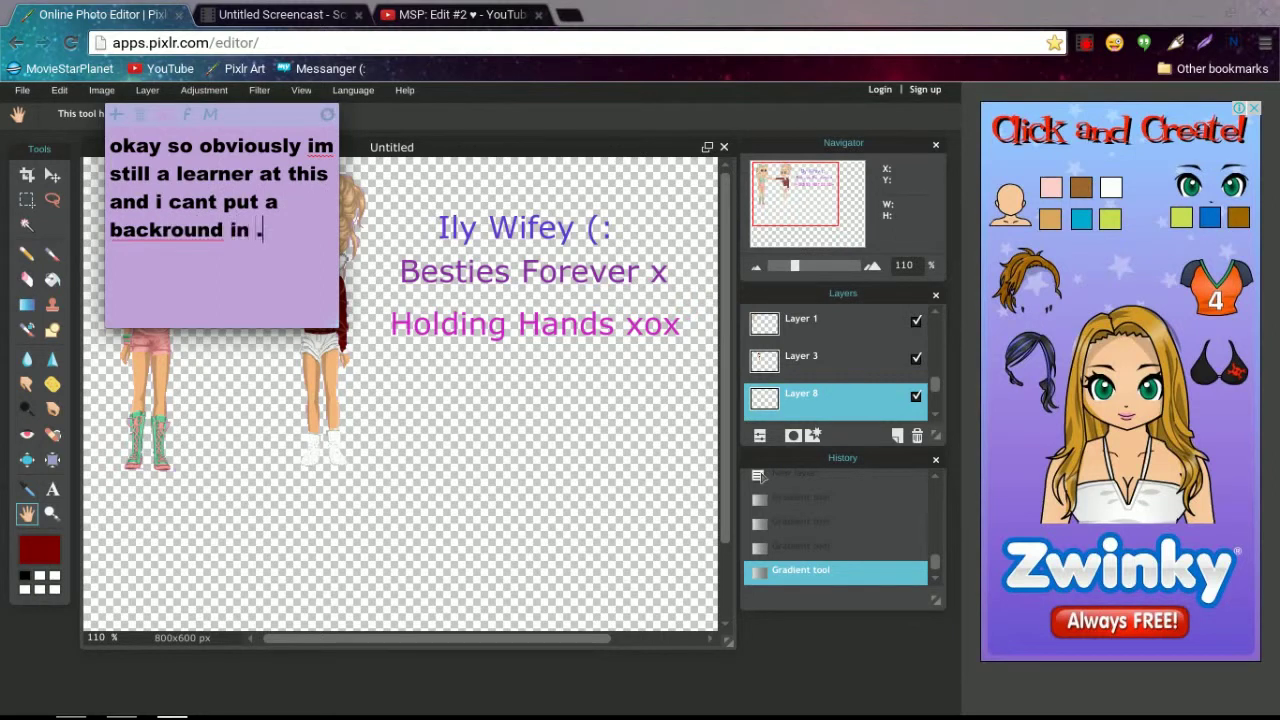
pyautogui.write('-. but i have done i')
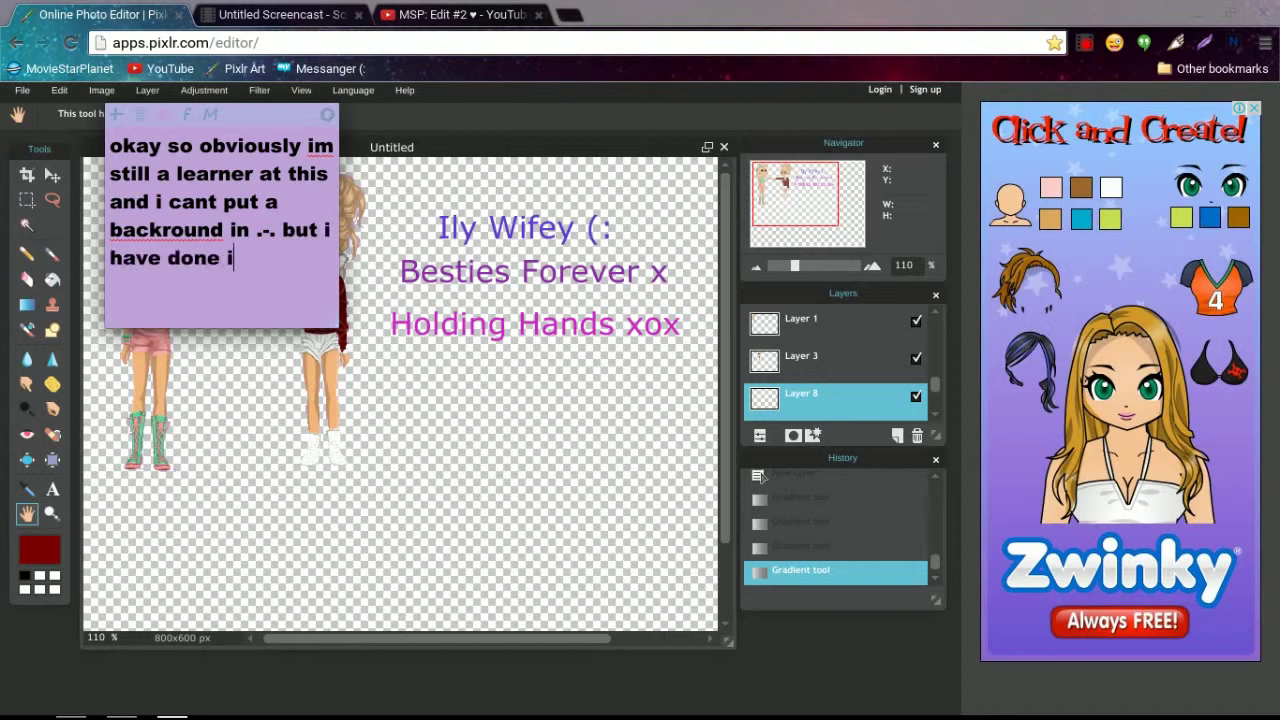
pyautogui.write('t before and ill show you the')
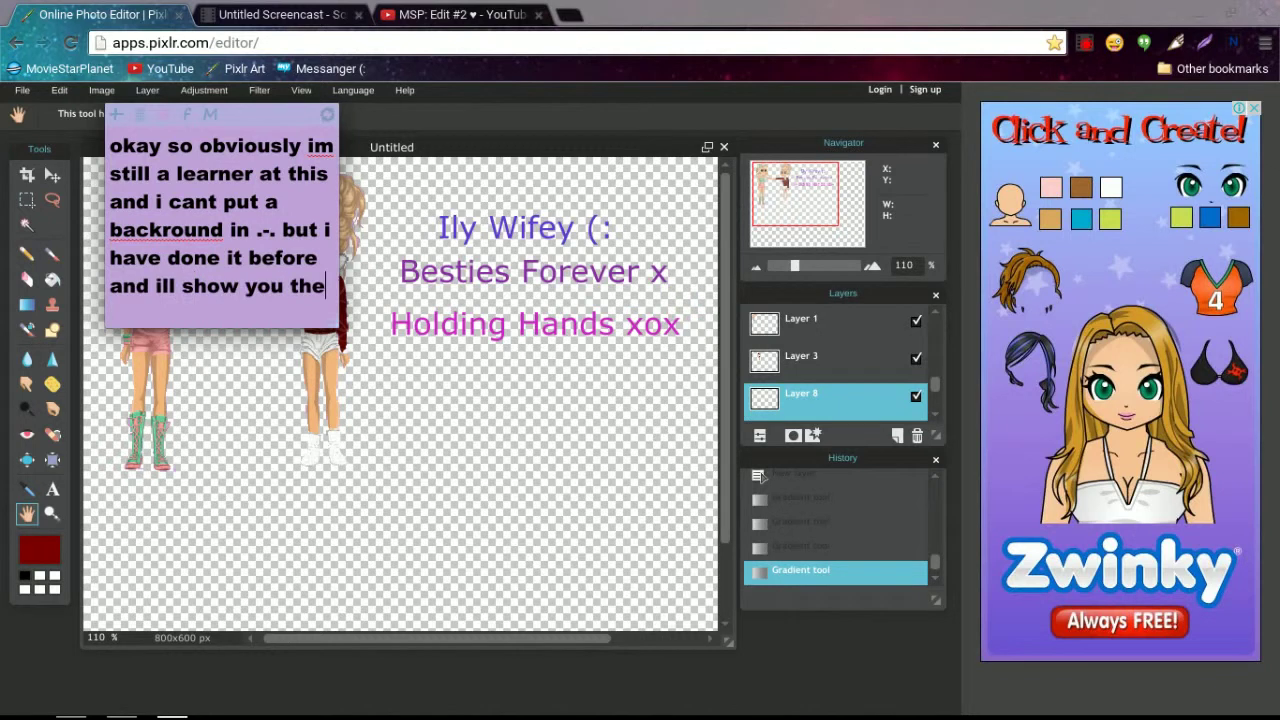
pyautogui.write(' other edit i made x')
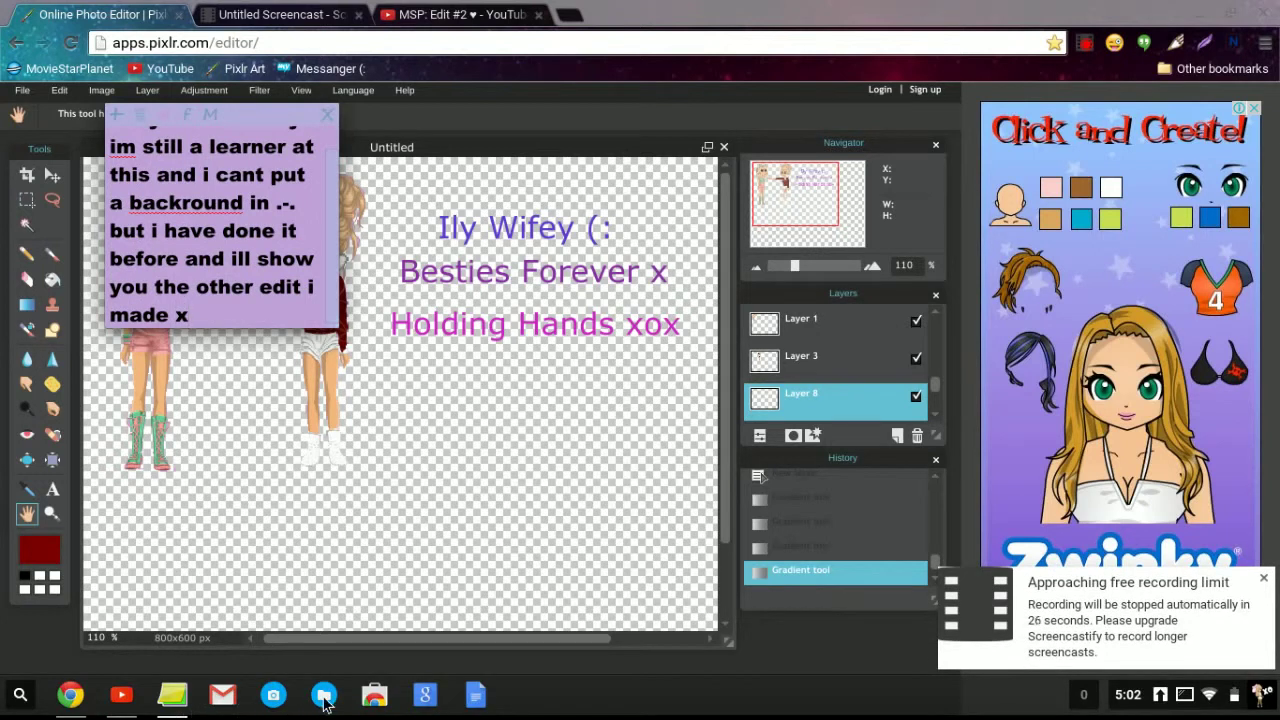
# Switch to the Files app and view the First Edit image in the Edits On Pixlr folder under Downloads.
pyautogui.click(323, 700)
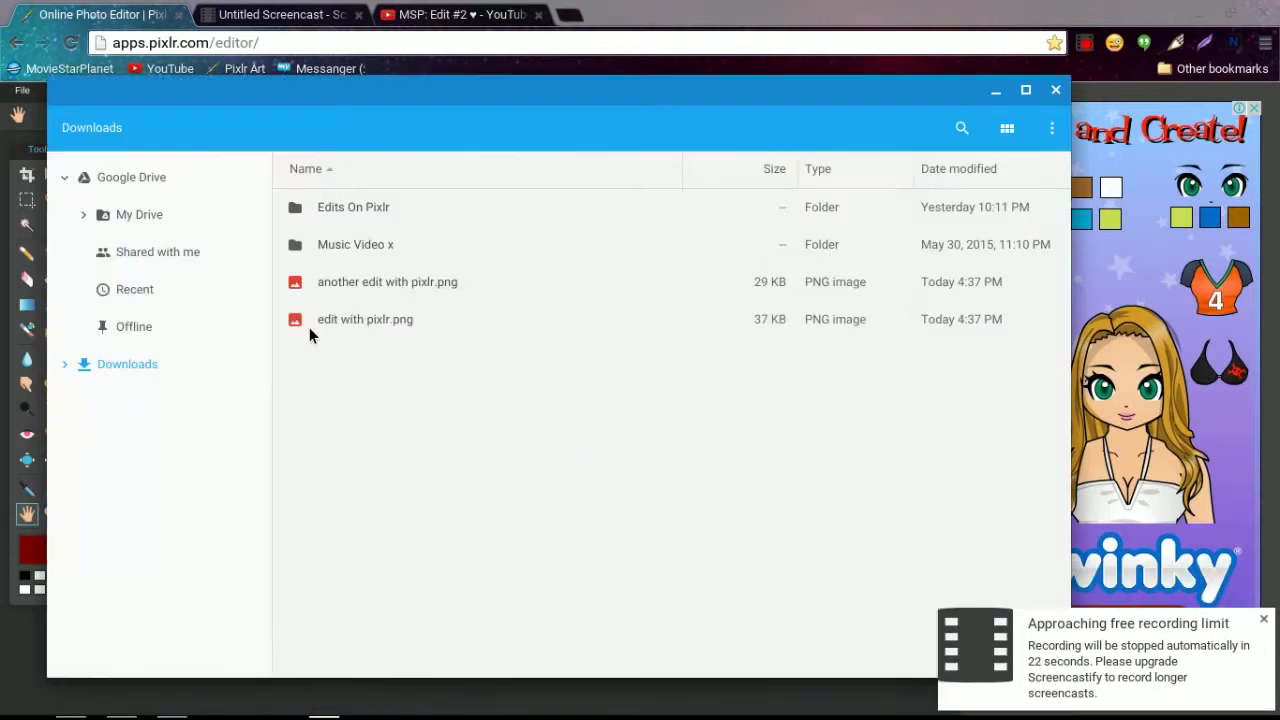
pyautogui.doubleClick(344, 205)
pyautogui.click(373, 208)
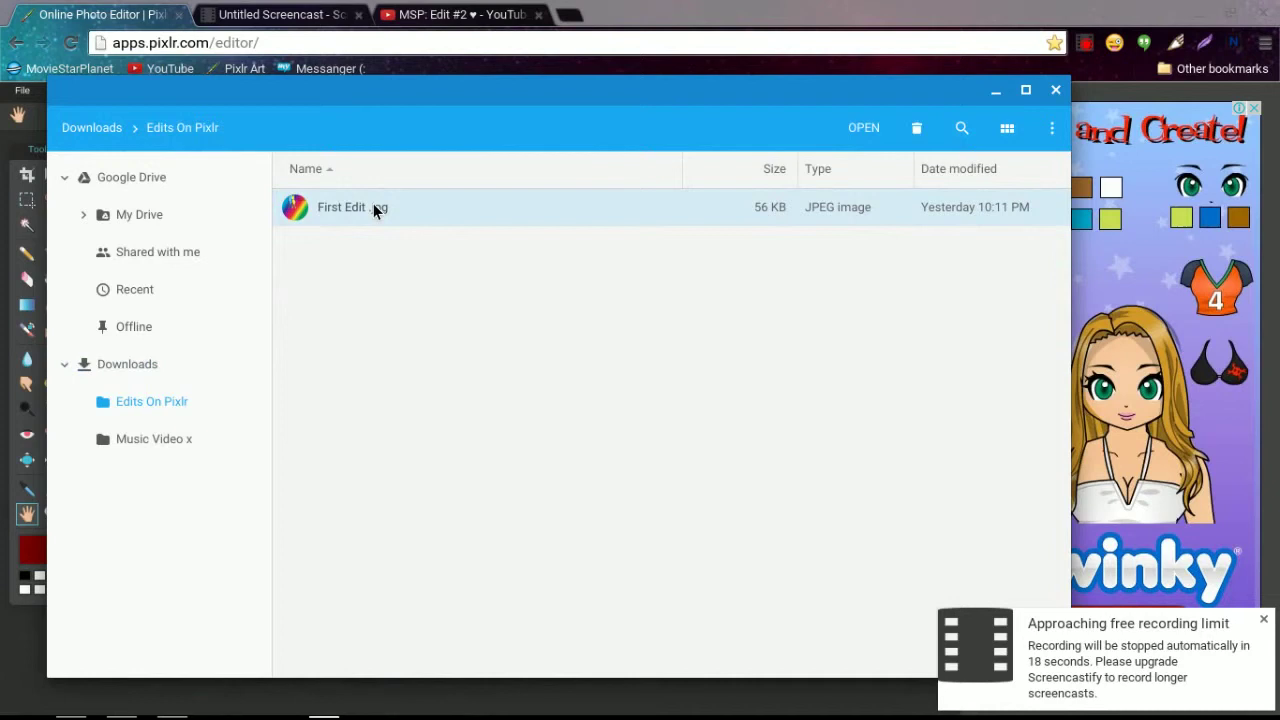
# Replace the sticky note text with "so yea uhm bye guys x I hope you enjoyed".
pyautogui.click(171, 700)
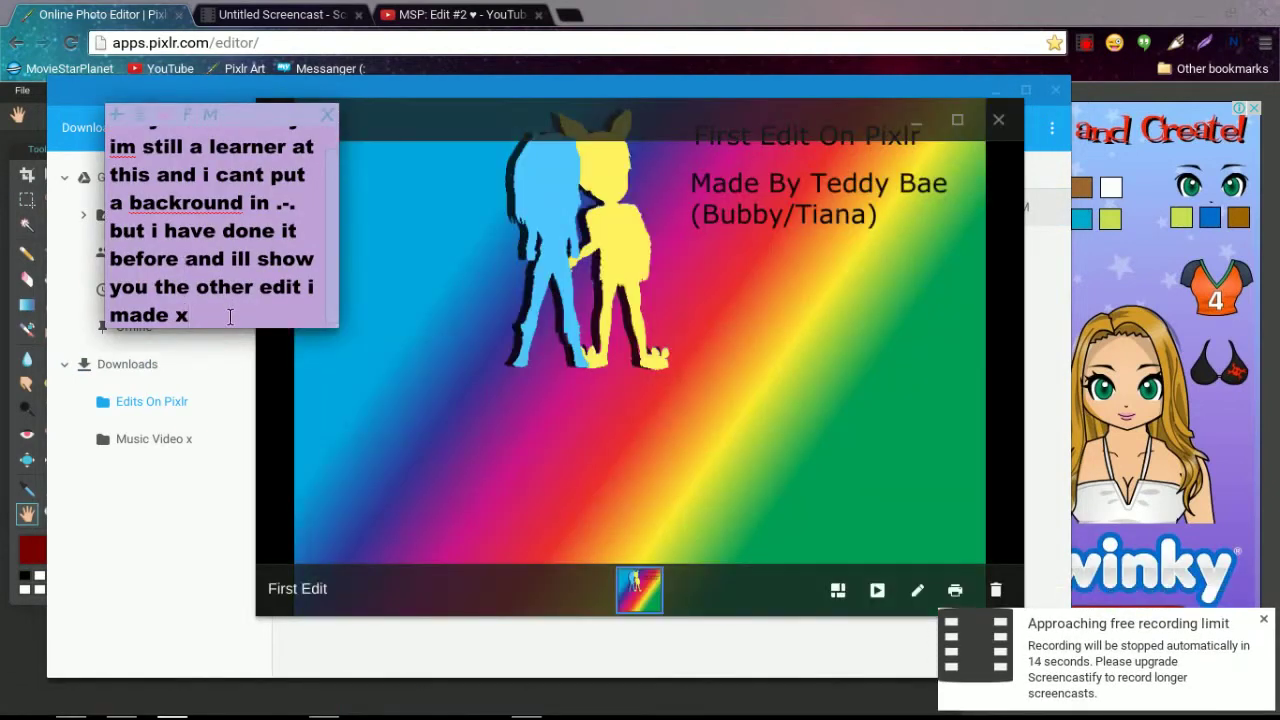
pyautogui.moveTo(189, 315); pyautogui.dragTo(85, 111)
pyautogui.press('BackSpace')
pyautogui.write('so yea uhm bye')
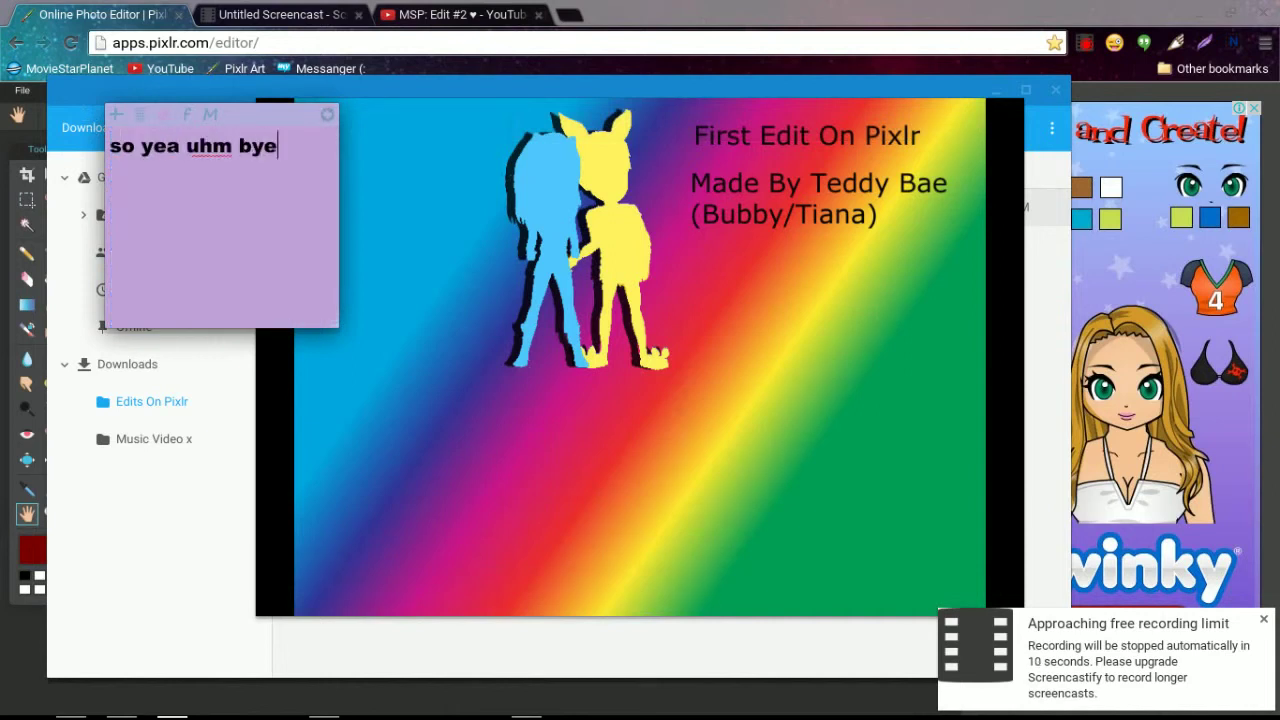
pyautogui.write(' guys x I hope')
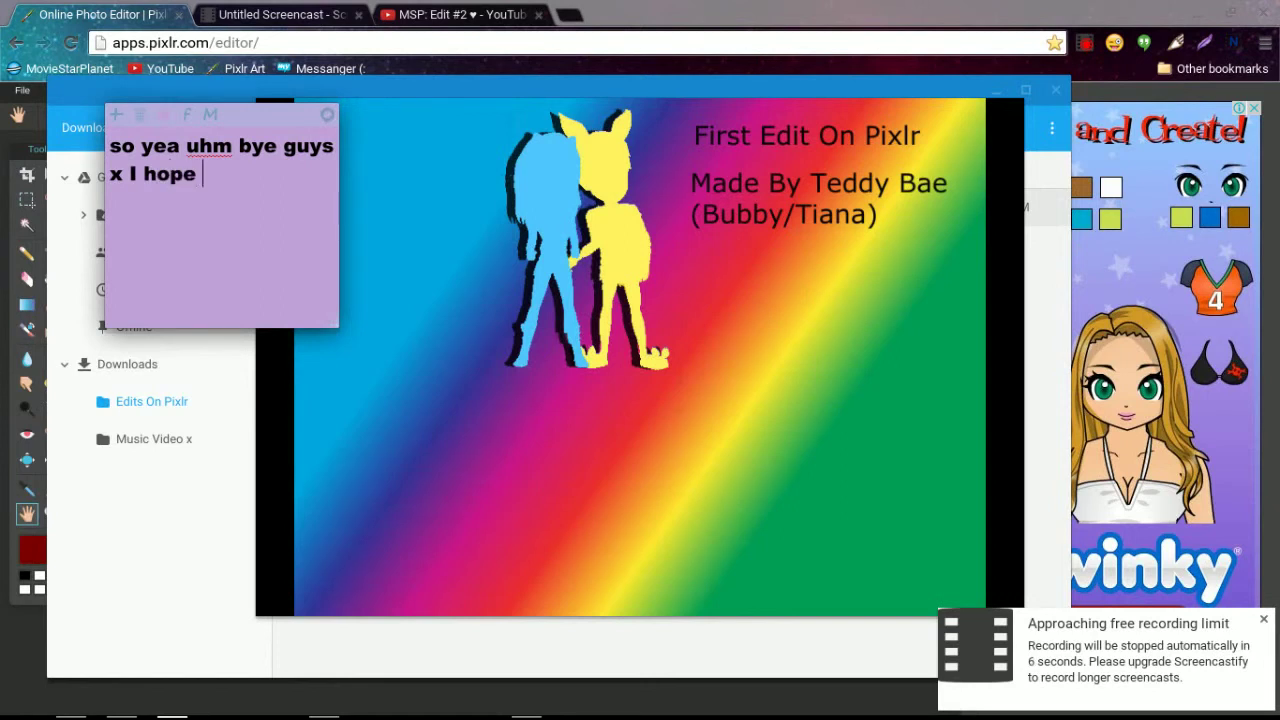
pyautogui.write(' you')
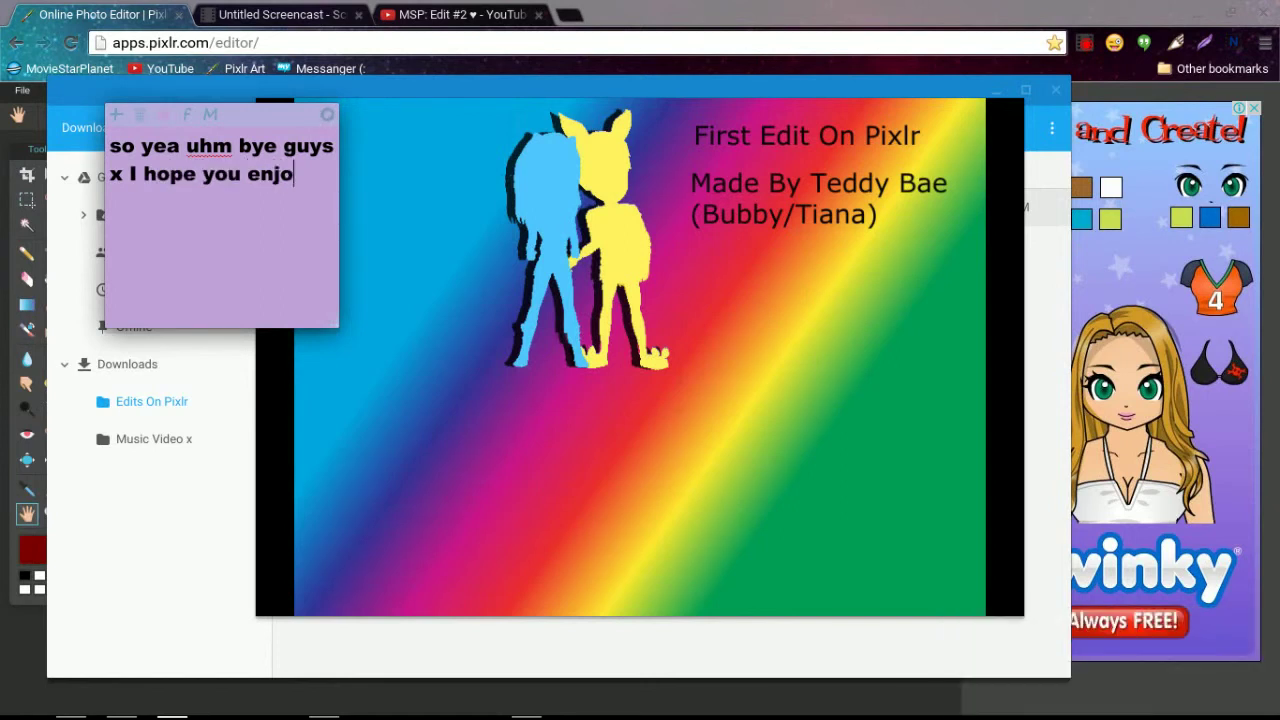
pyautogui.write(' enjoyed')
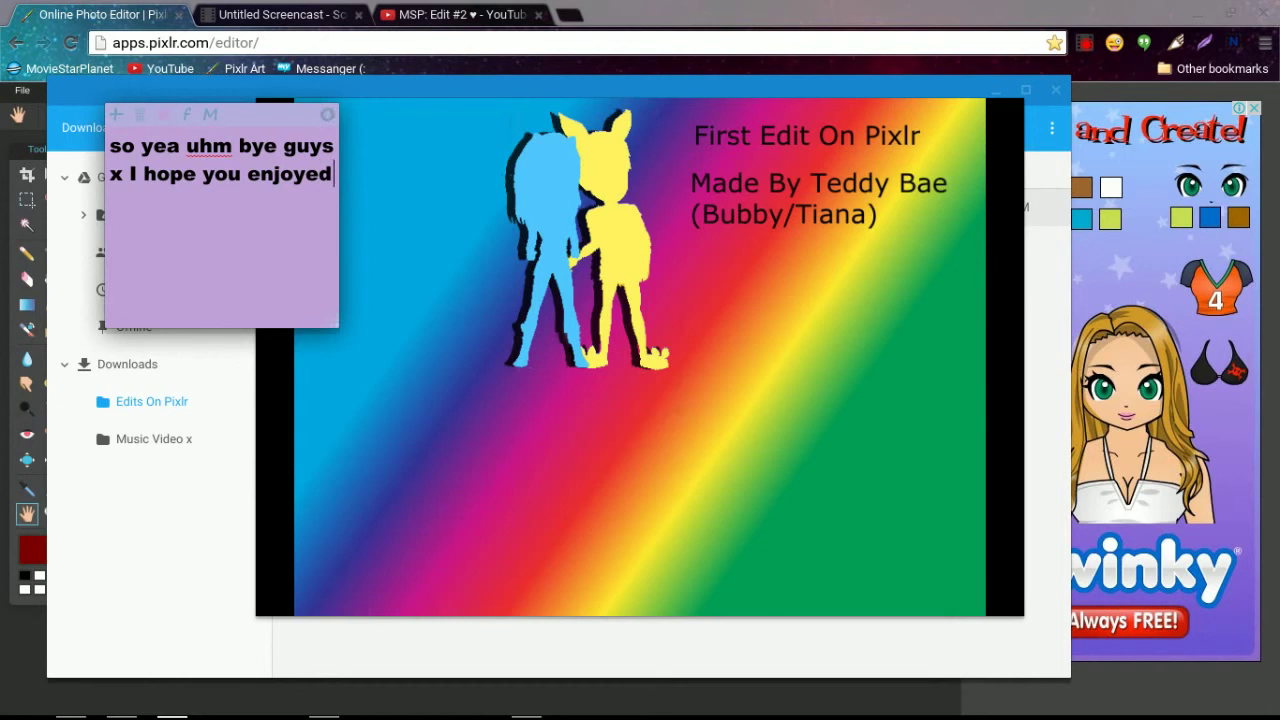